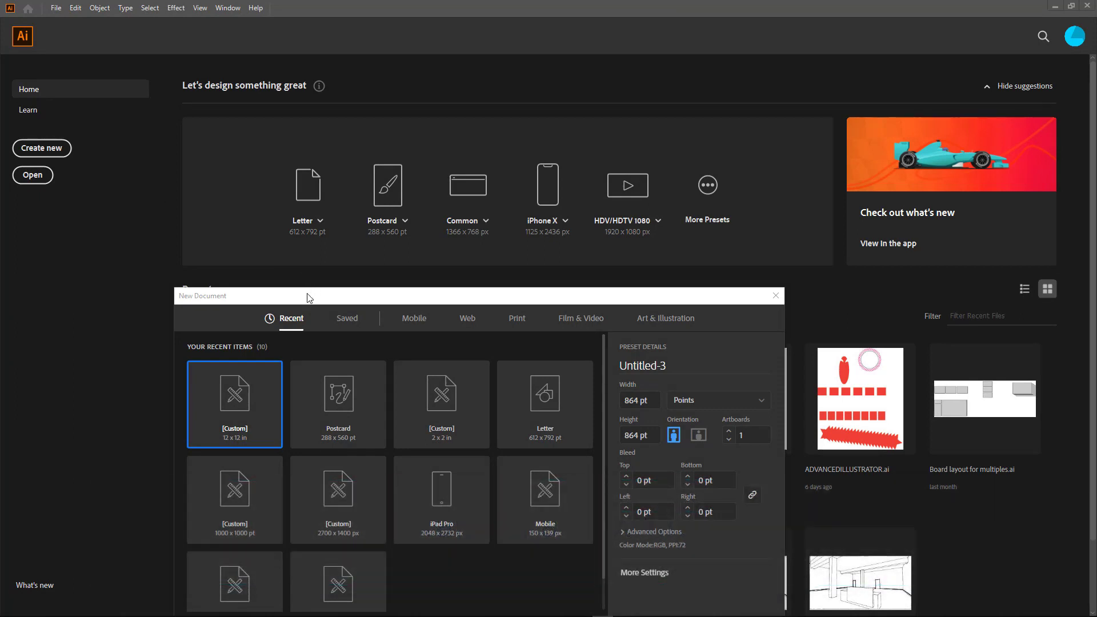
Step: Create a new 12 x 12 inch document with the units set to inches
left_click_drag(306, 299, 295, 266)
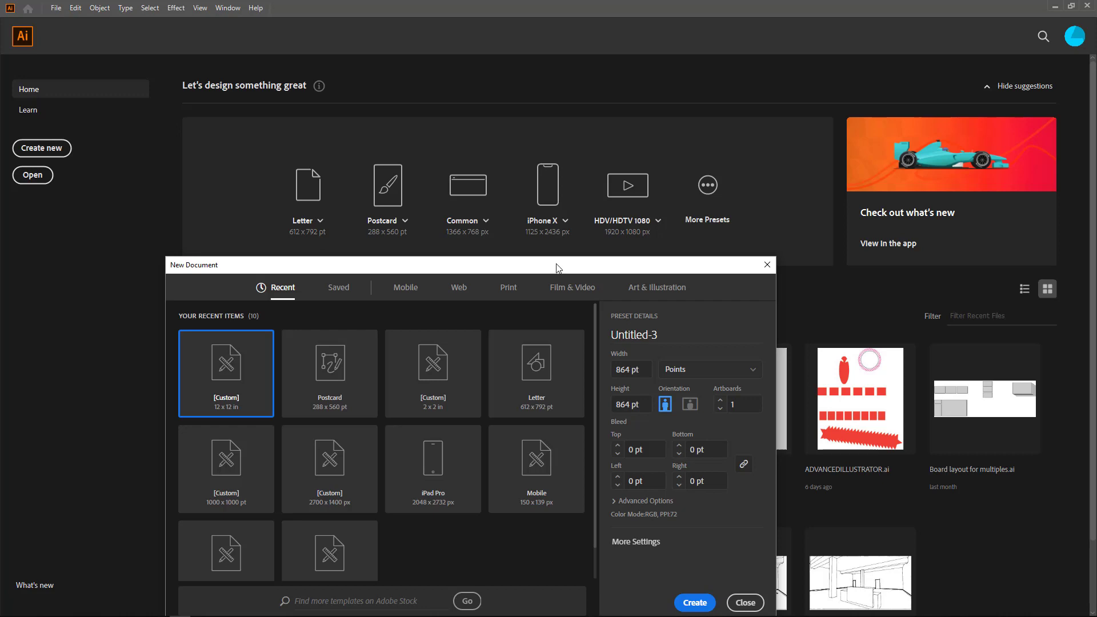
left_click_drag(557, 268, 563, 166)
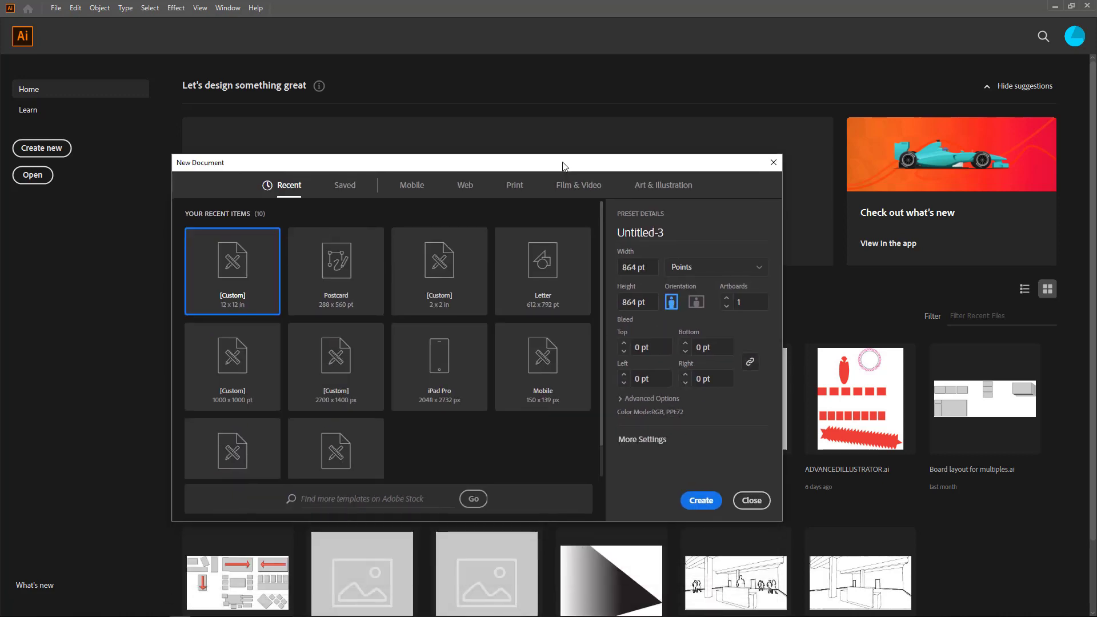
left_click(753, 270)
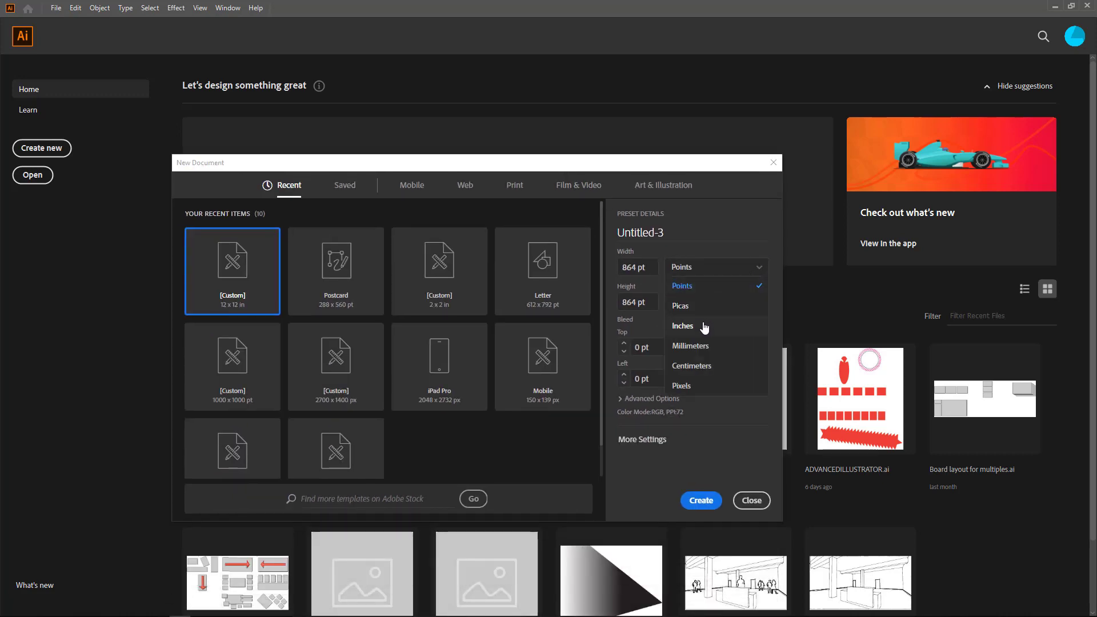
left_click(684, 326)
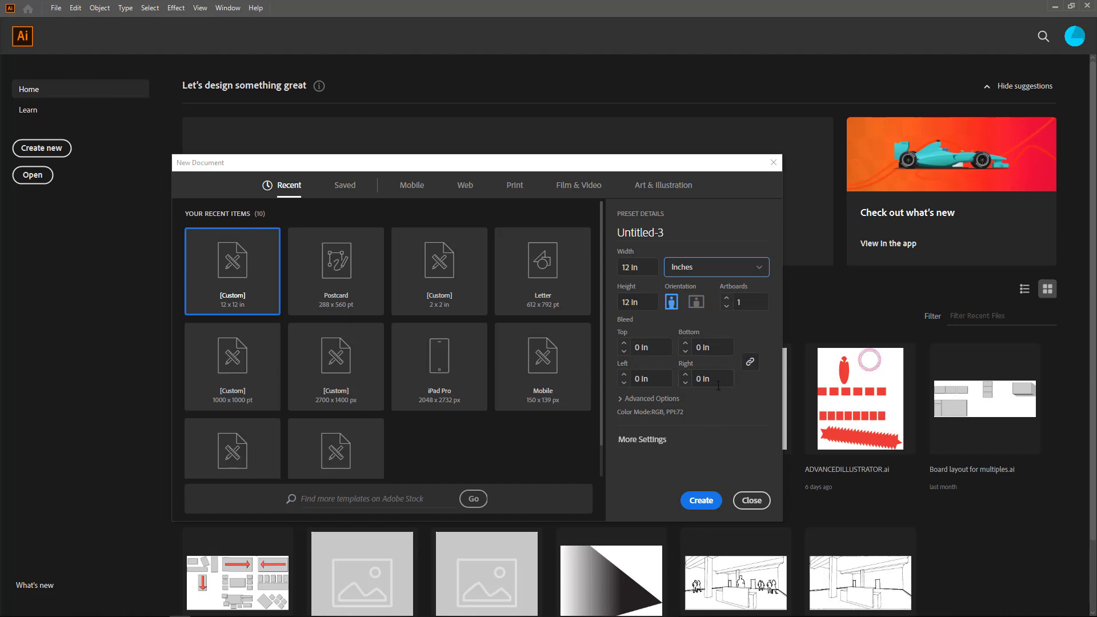
left_click(702, 500)
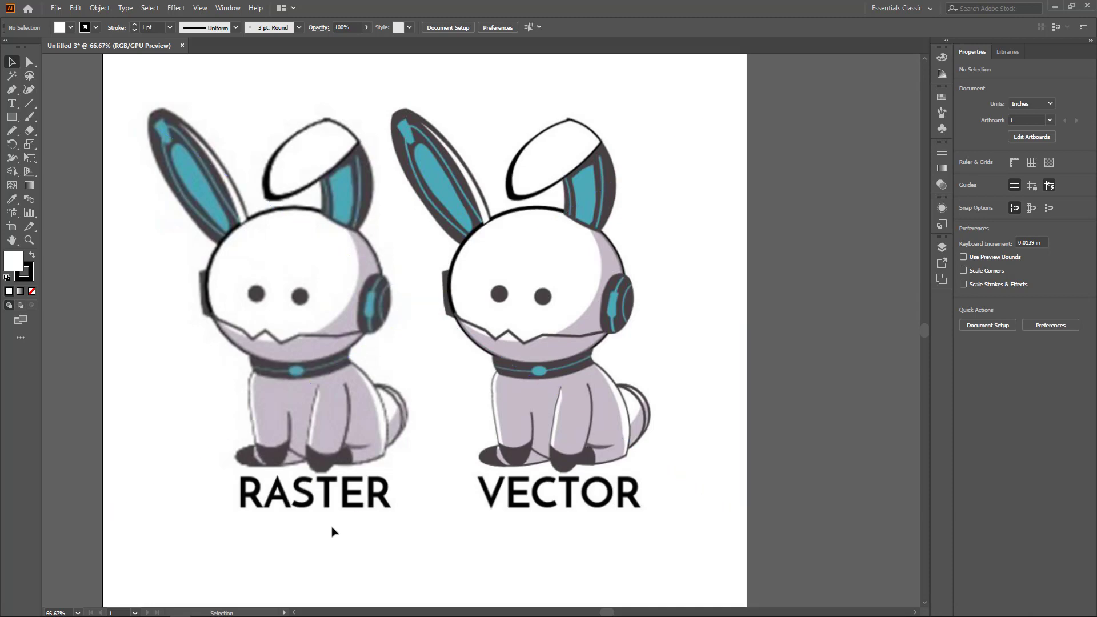
Step: Compare the edges of the raster and vector rabbits at a closer zoom
key("ctrl+plus")
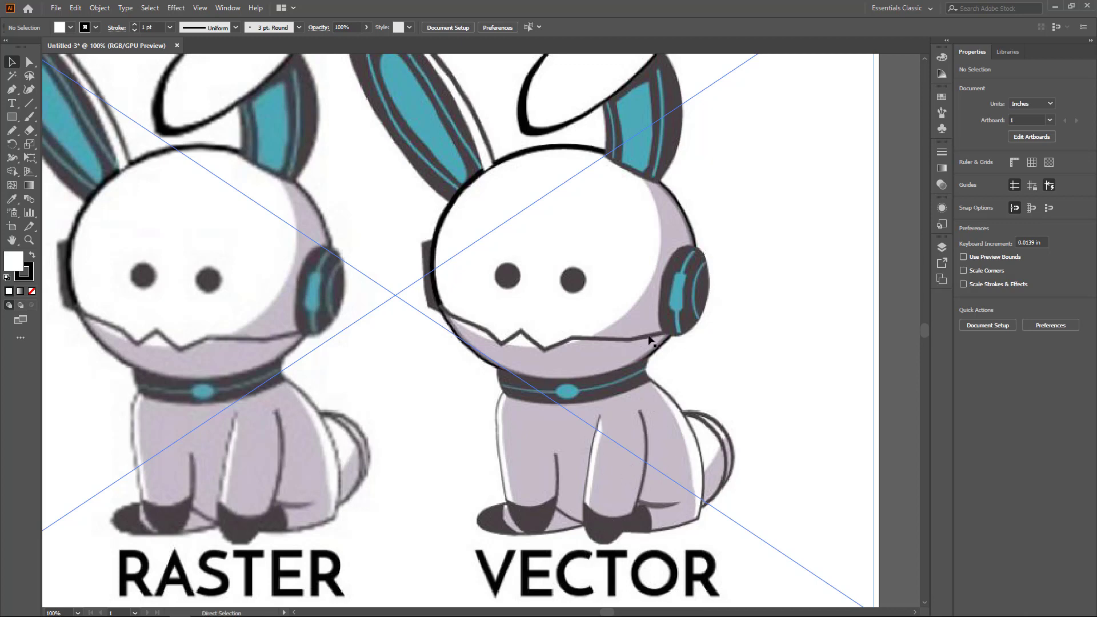
key("ctrl+minus")
key("ctrl+minus")
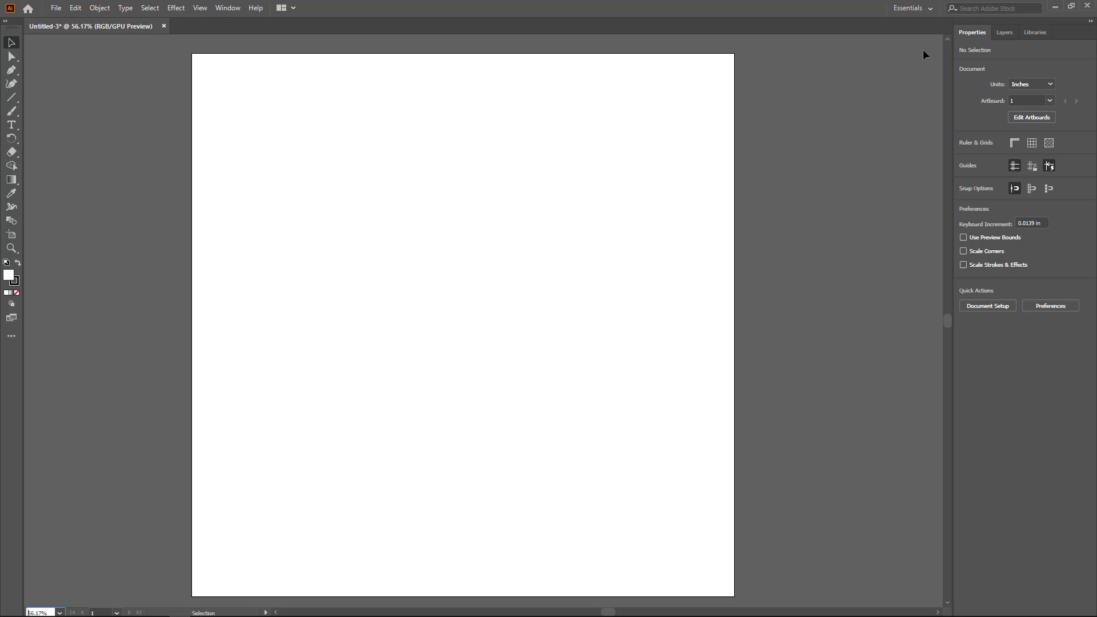
Step: Switch the workspace to Essentials Classic
left_click(931, 8)
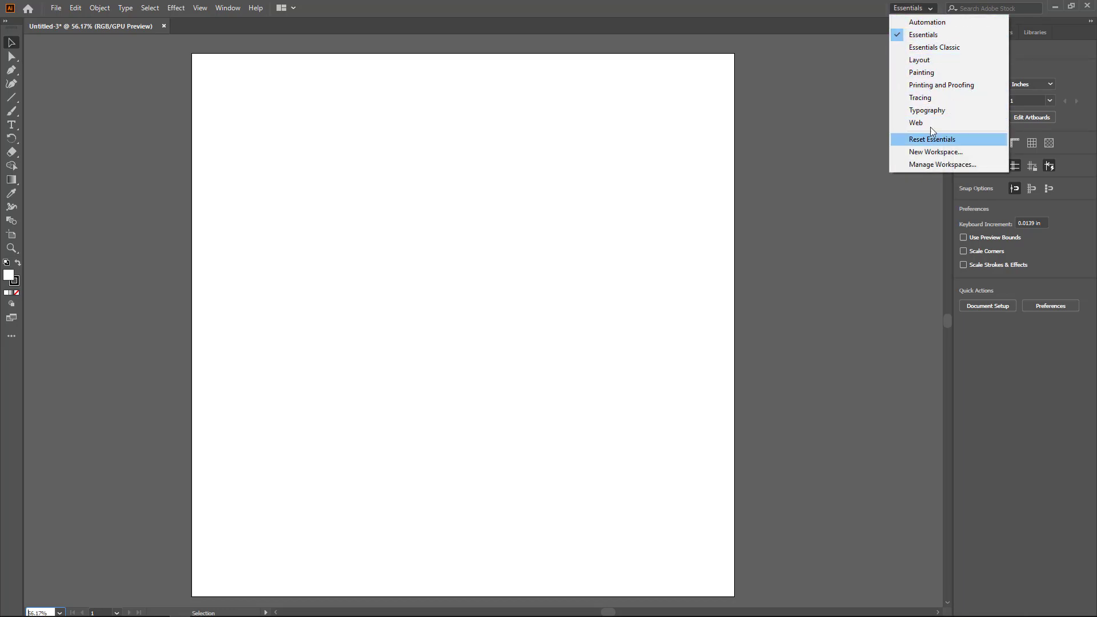
left_click(938, 48)
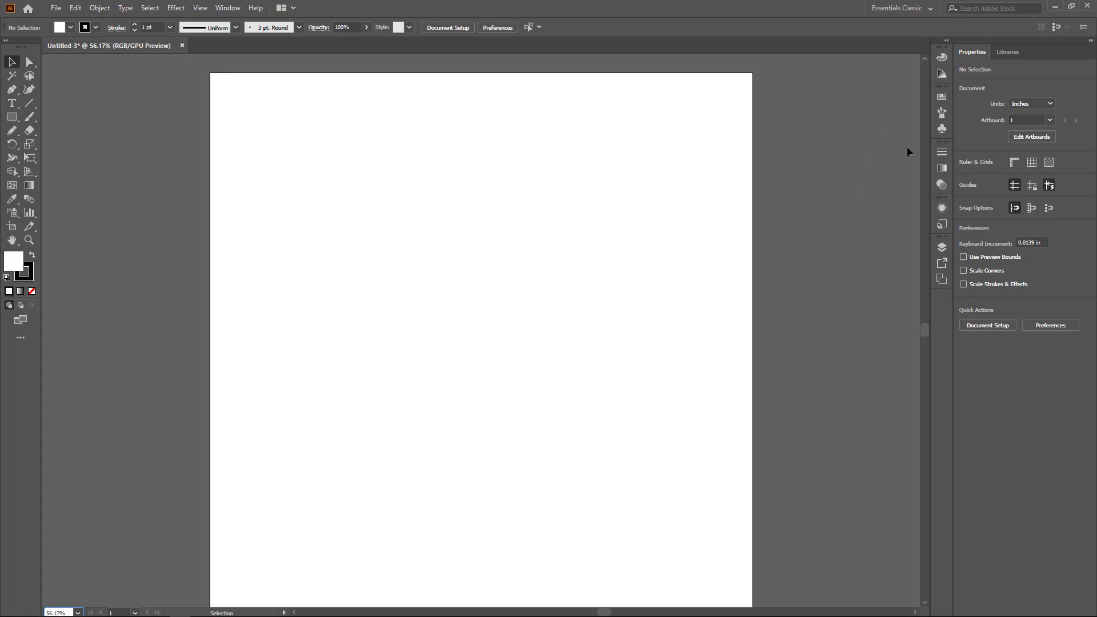
Step: Examine the document's swatches and brushes and the available toolbar sets, leaving everything collapsed
left_click(942, 97)
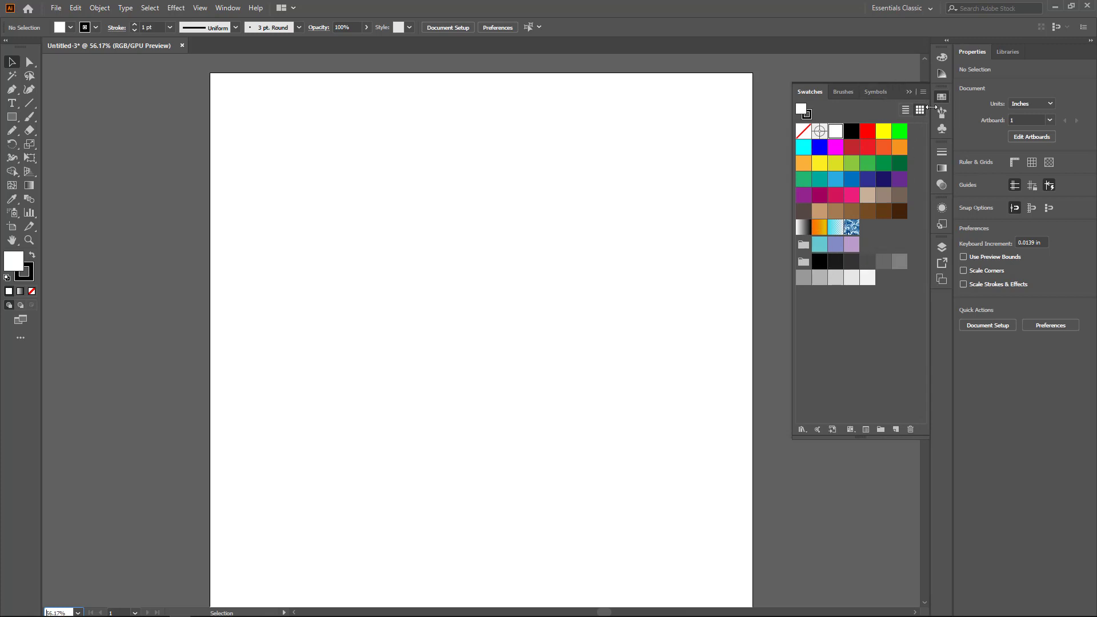
left_click(845, 92)
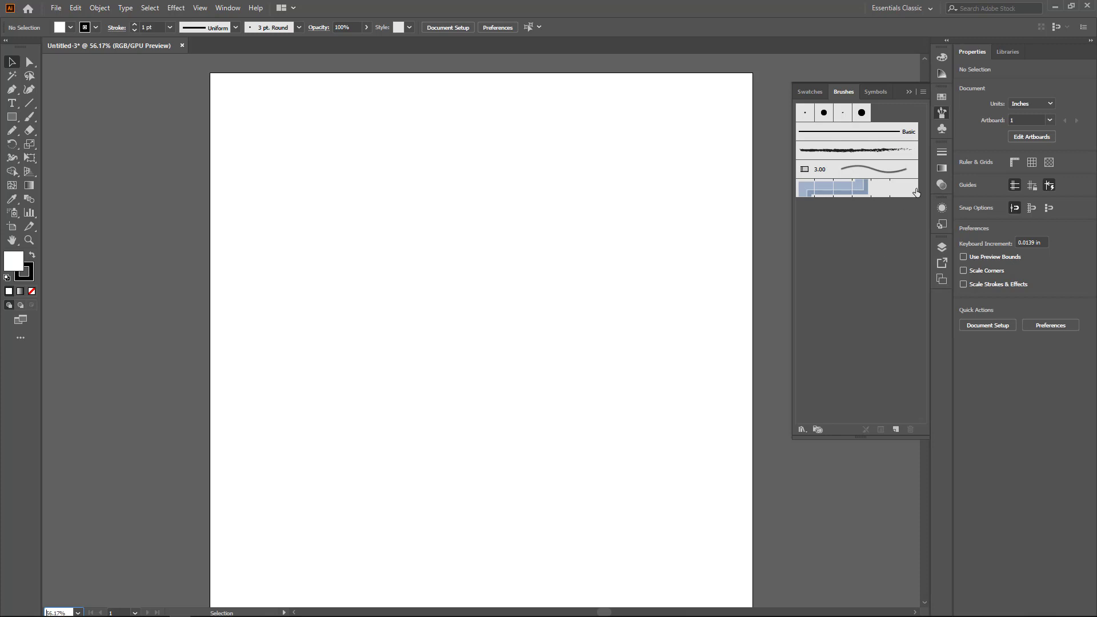
left_click(910, 94)
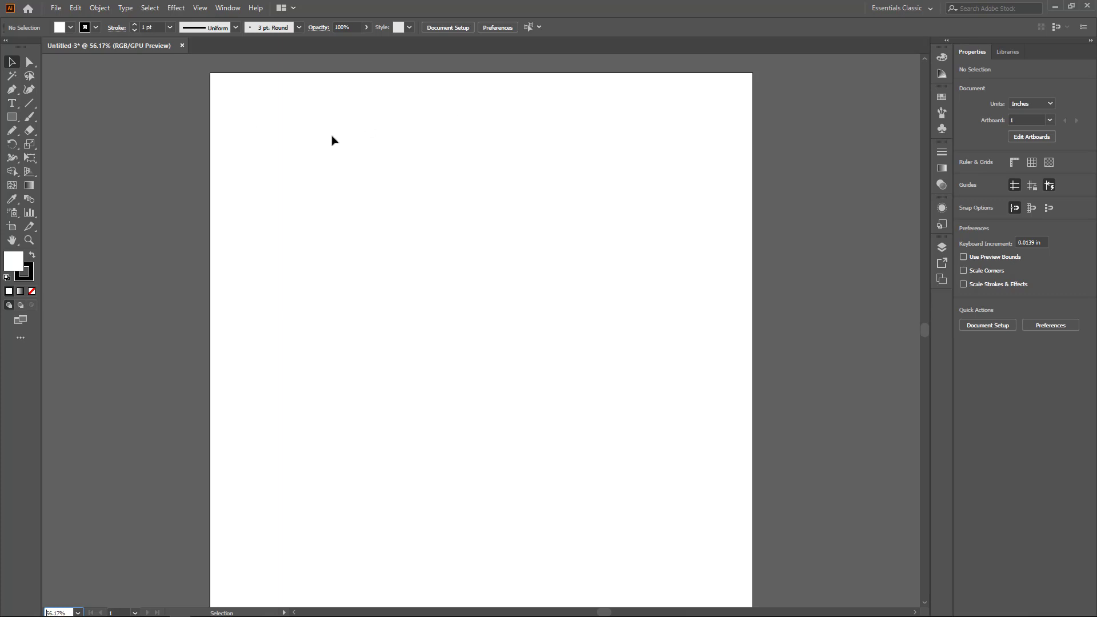
left_click(226, 11)
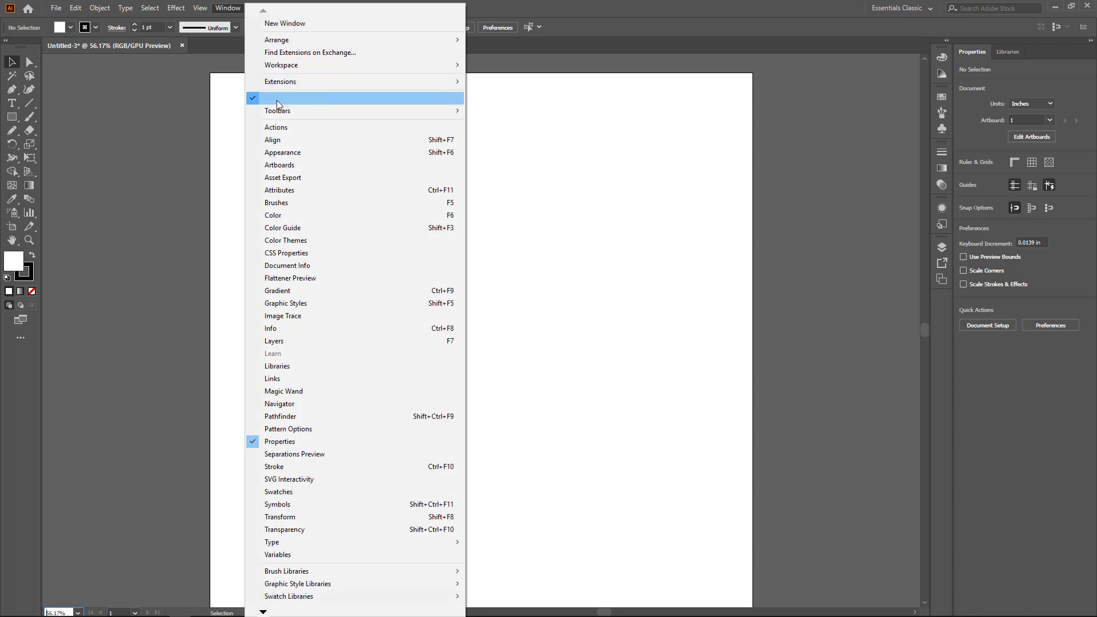
left_click(291, 205)
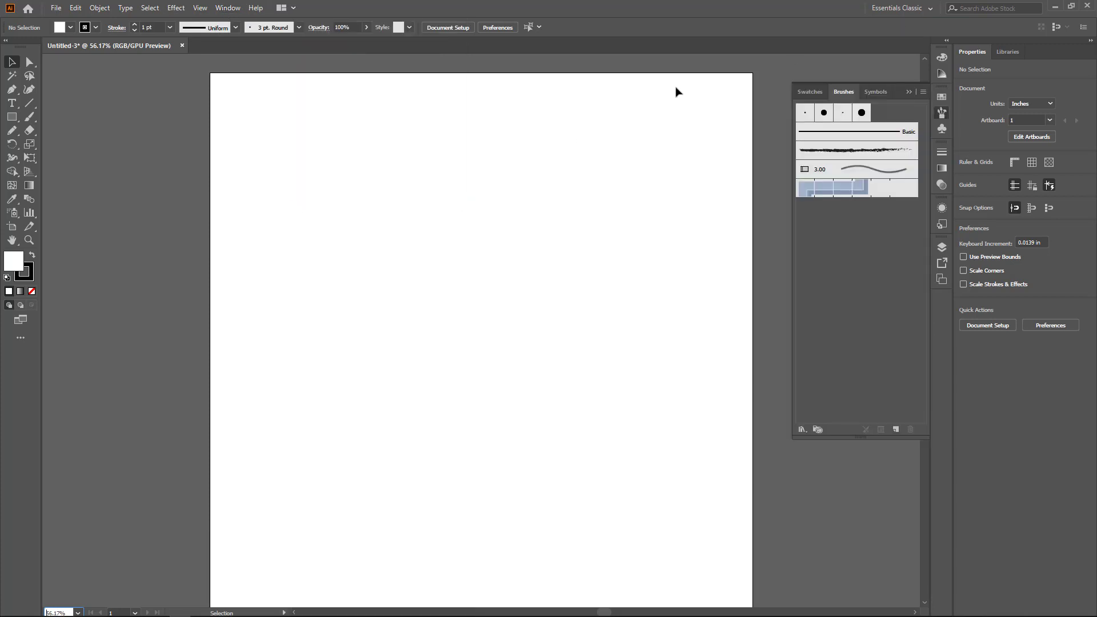
left_click(910, 92)
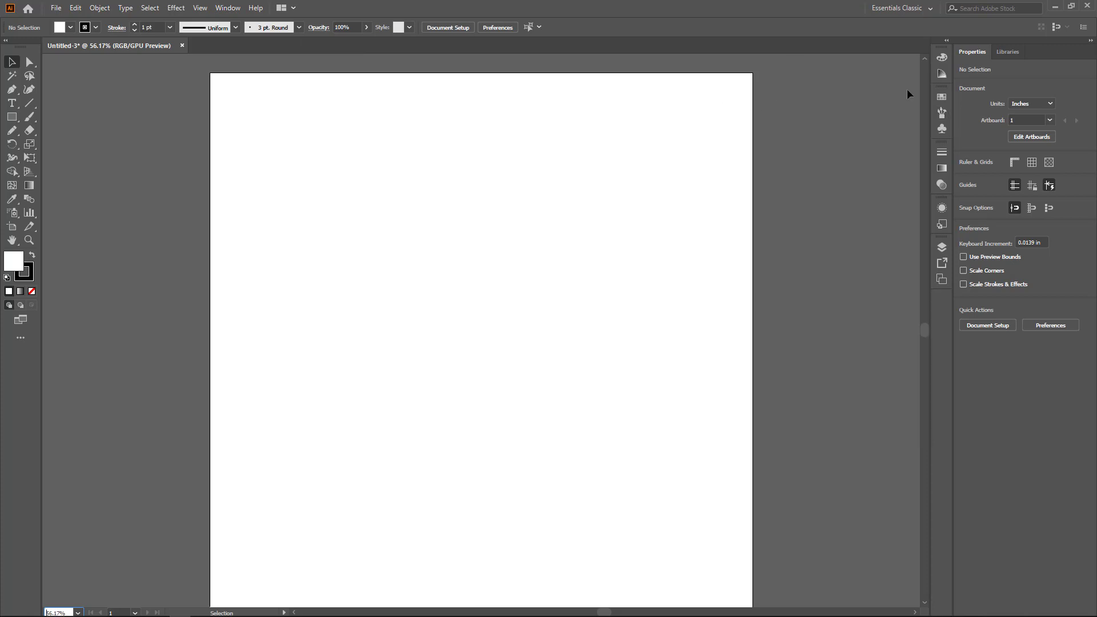
left_click(224, 9)
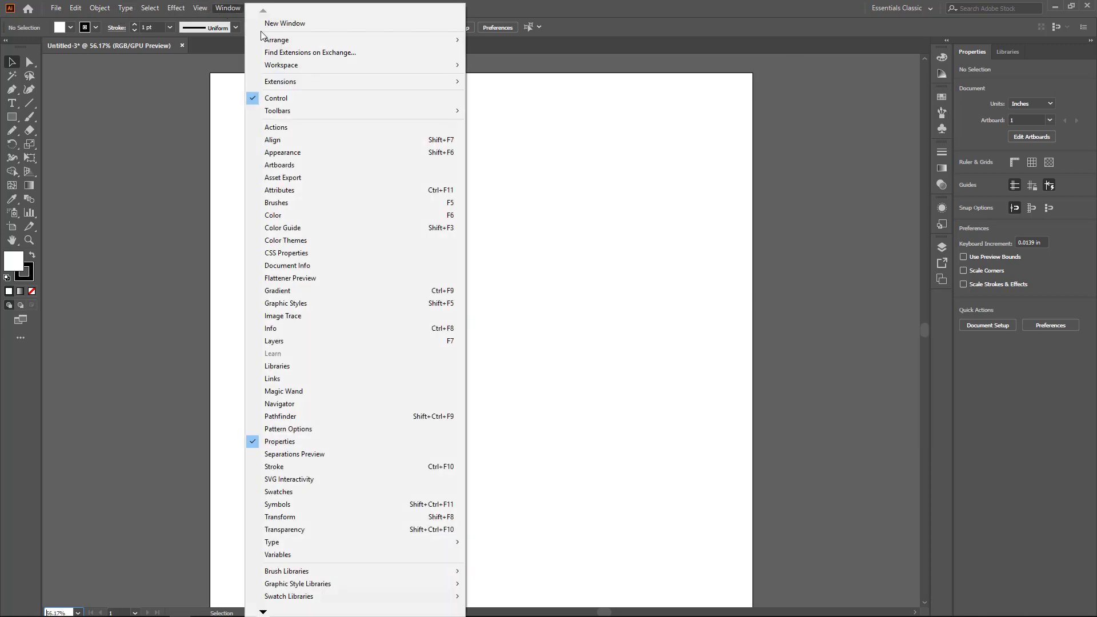
mouse_move(323, 112)
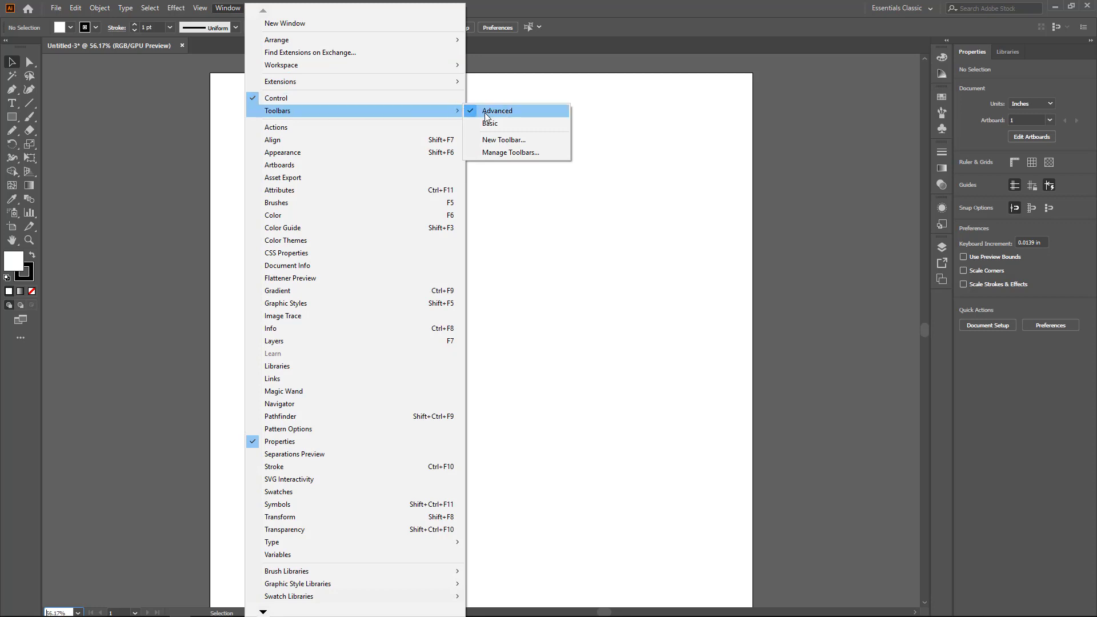
left_click(852, 100)
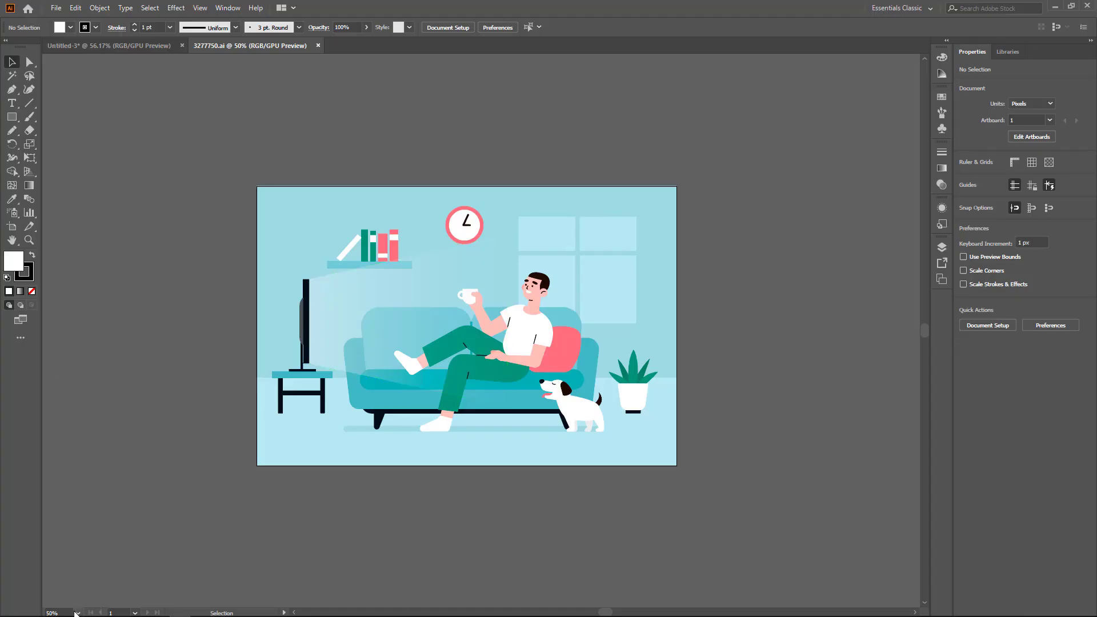
Step: Move the bookshelf group in the living-room illustration slightly right and up, to about X 216 px, Y 109 px
left_click(76, 614)
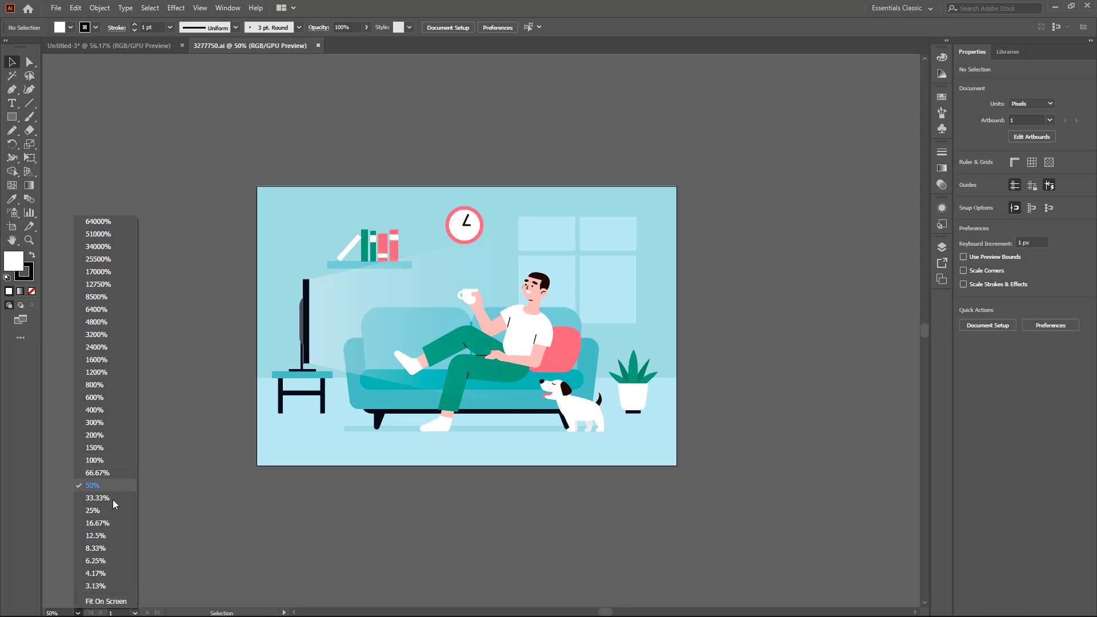
left_click(106, 601)
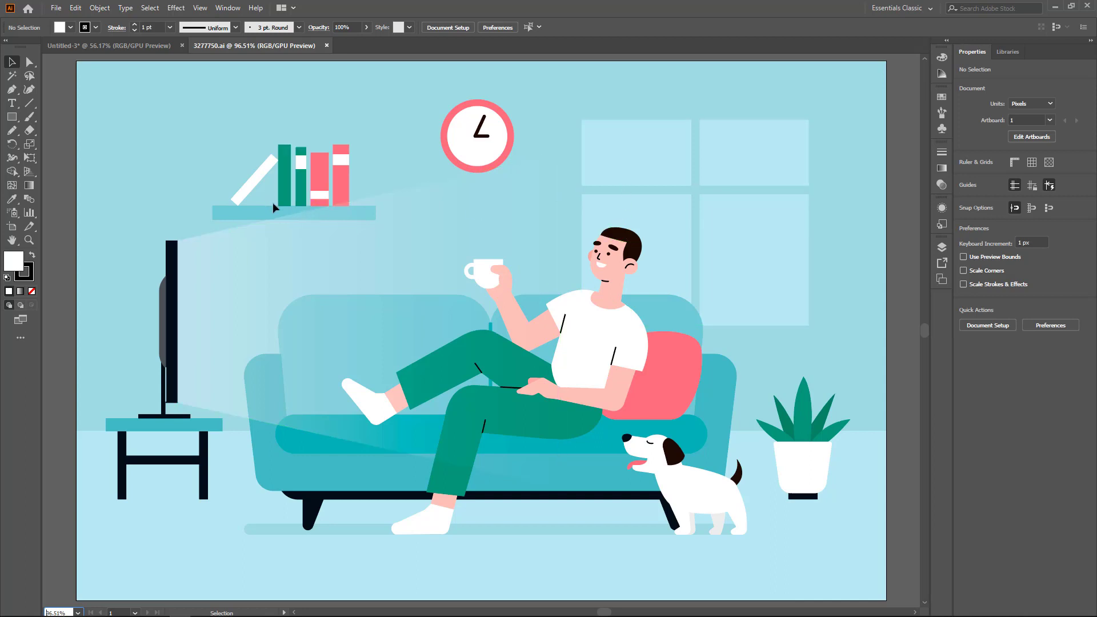
left_click(284, 217)
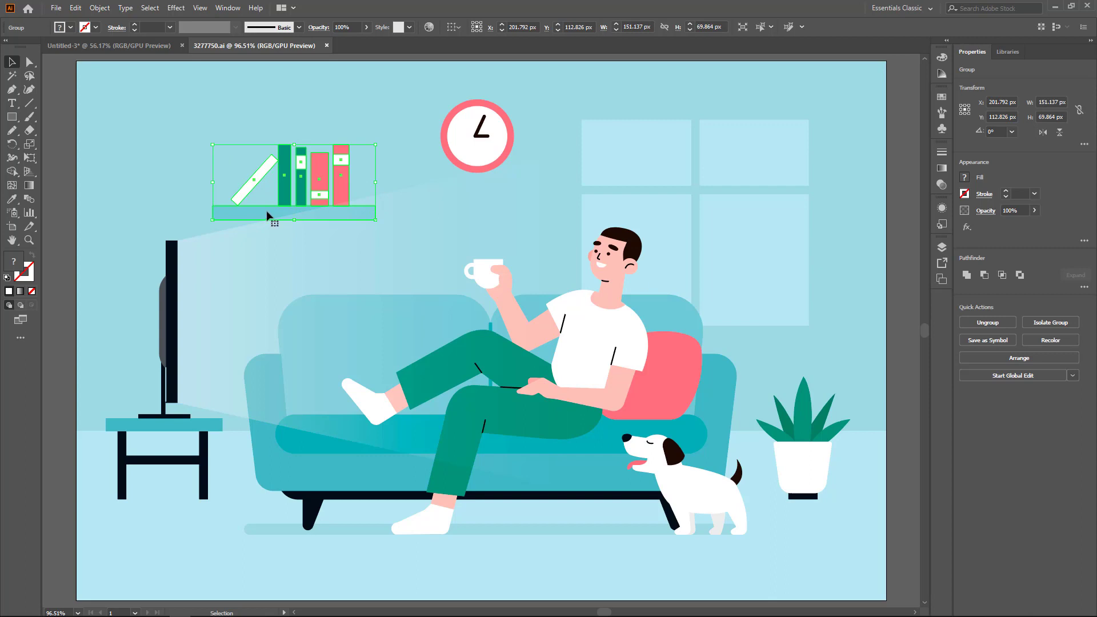
mouse_move(267, 215)
left_mouse_down()
mouse_move(228, 185)
mouse_move(275, 197)
mouse_move(280, 228)
left_mouse_up()
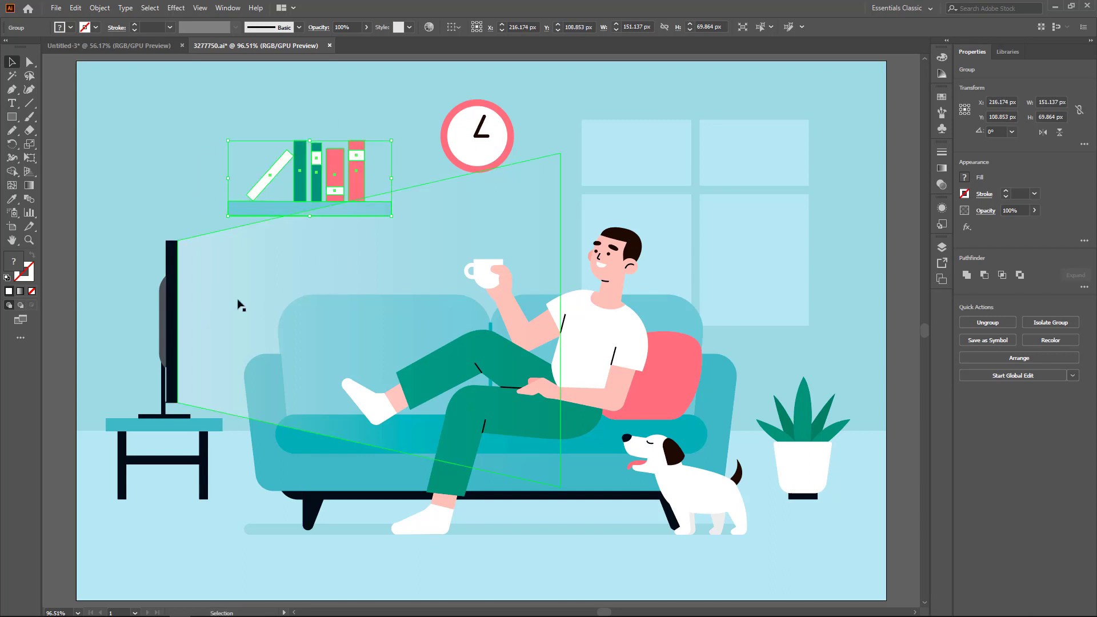
Step: Try moving the television and table group slightly up and to the left, and undo the move
left_click(238, 302)
left_click_drag(257, 294, 250, 282)
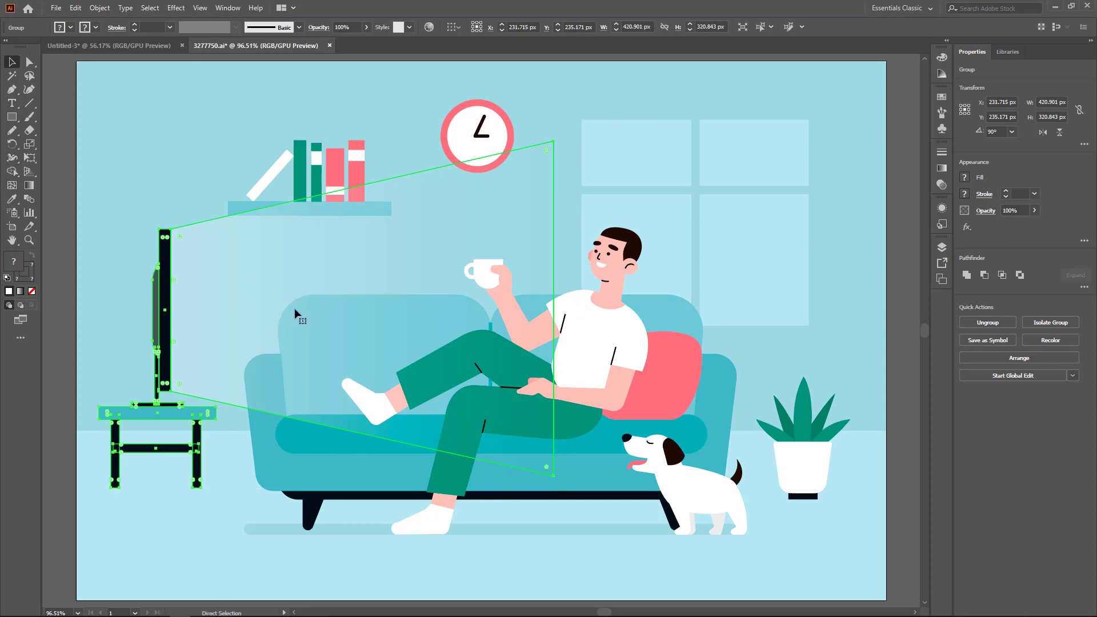
key("ctrl+z")
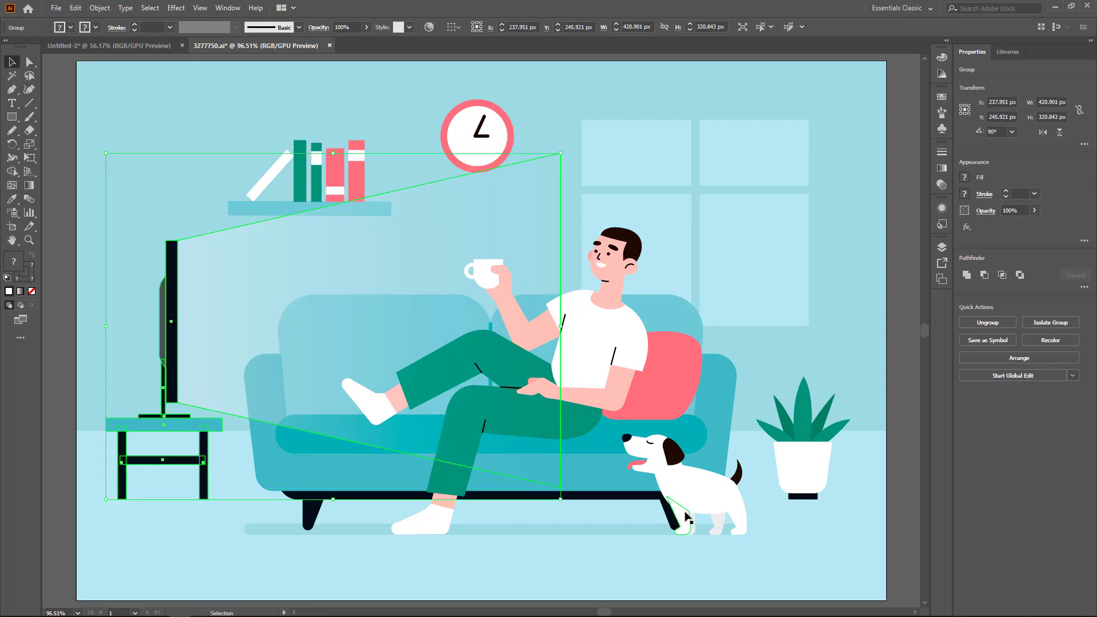
Step: Isolate the bookshelf group down through its nested groups and select the rectangle of the rightmost red book
left_click(670, 477)
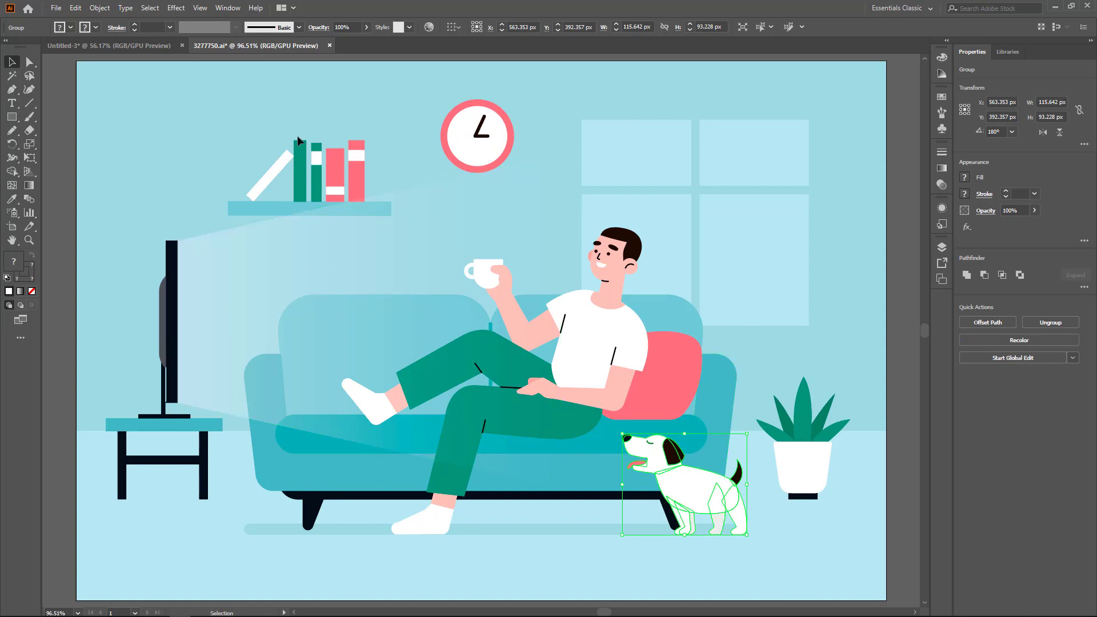
left_click(353, 216)
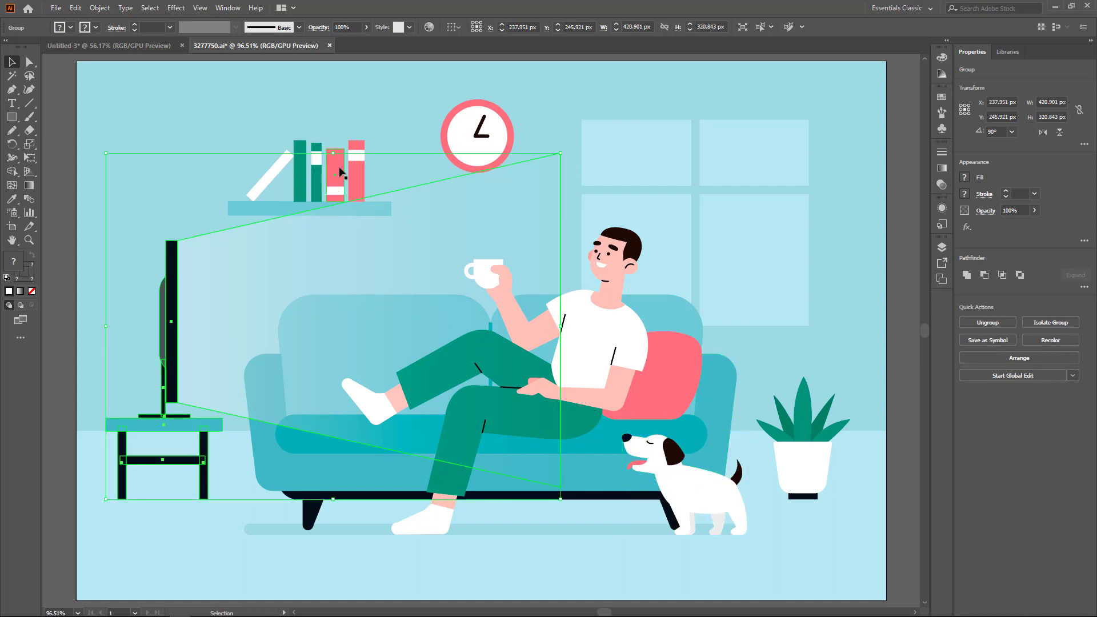
left_click(355, 192)
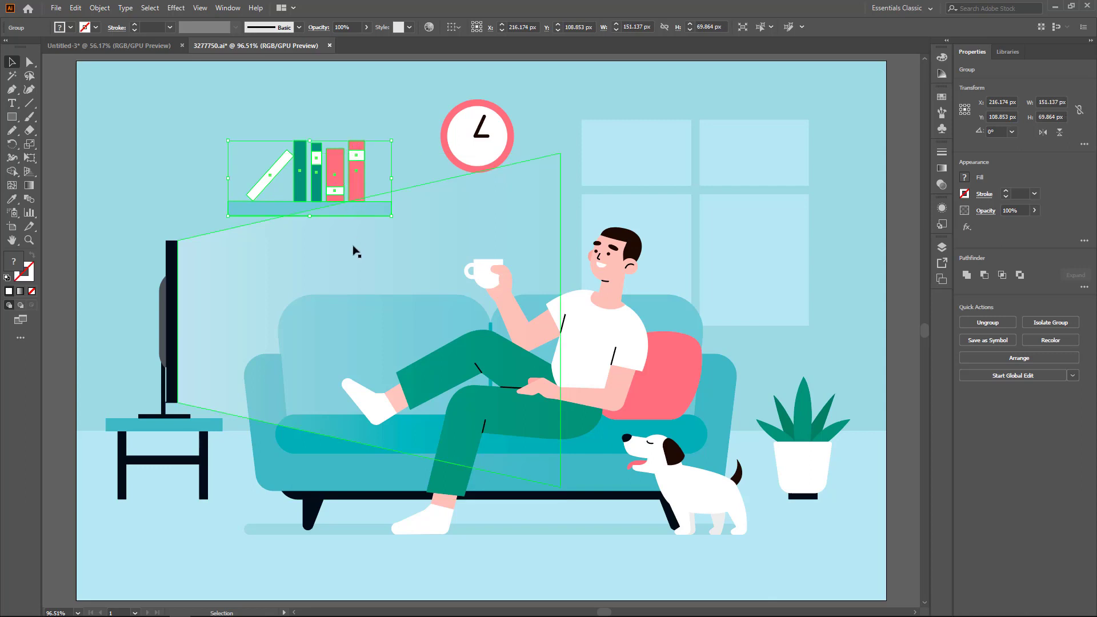
double_click(354, 187)
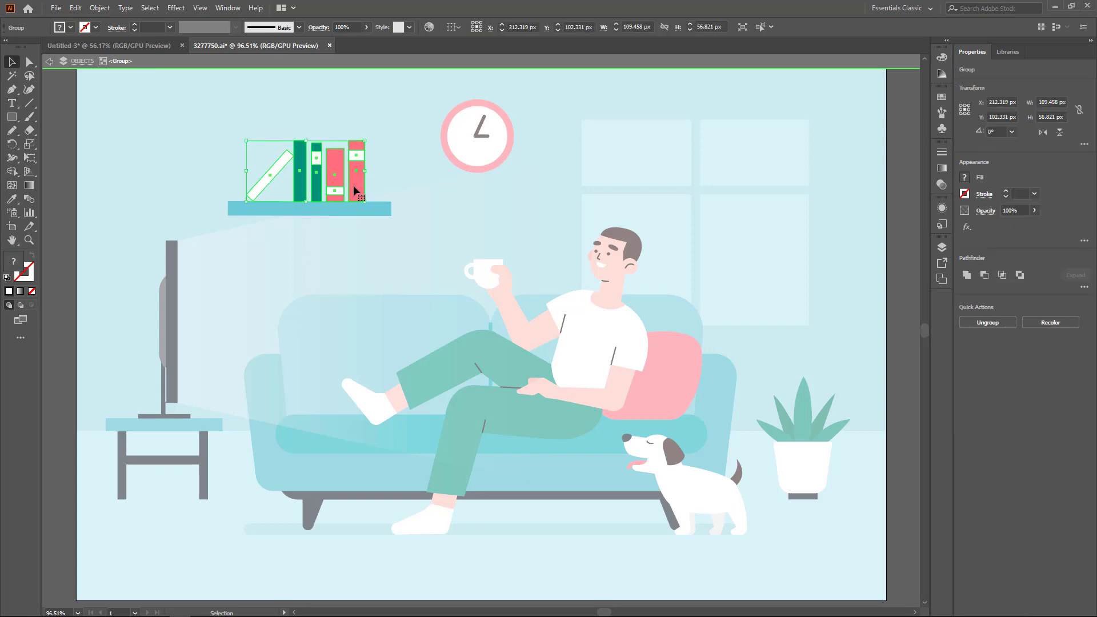
double_click(353, 185)
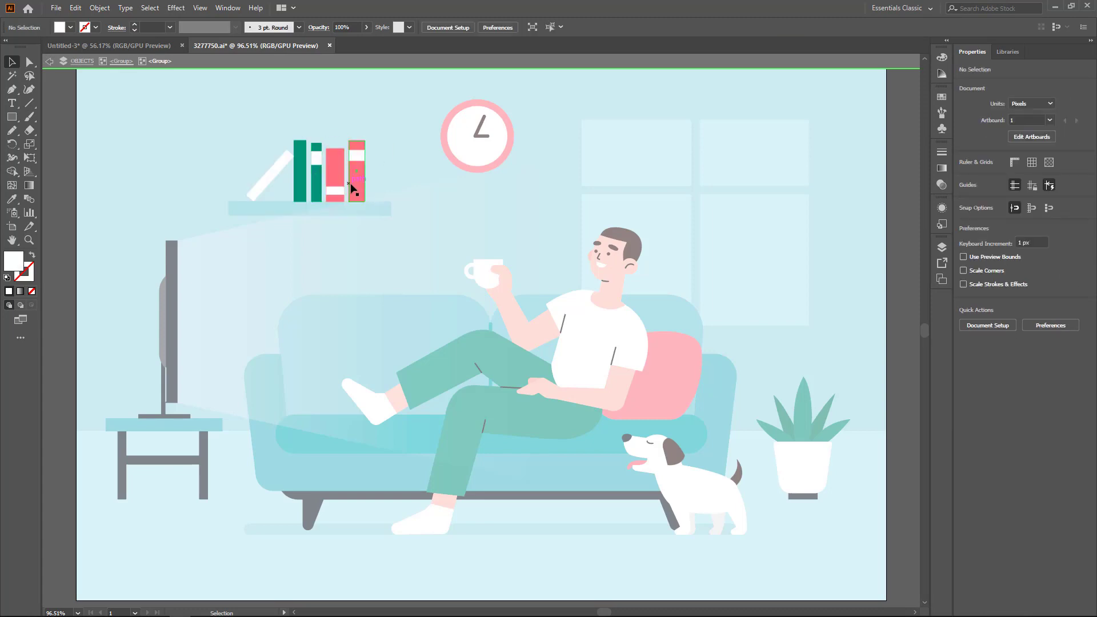
double_click(352, 185)
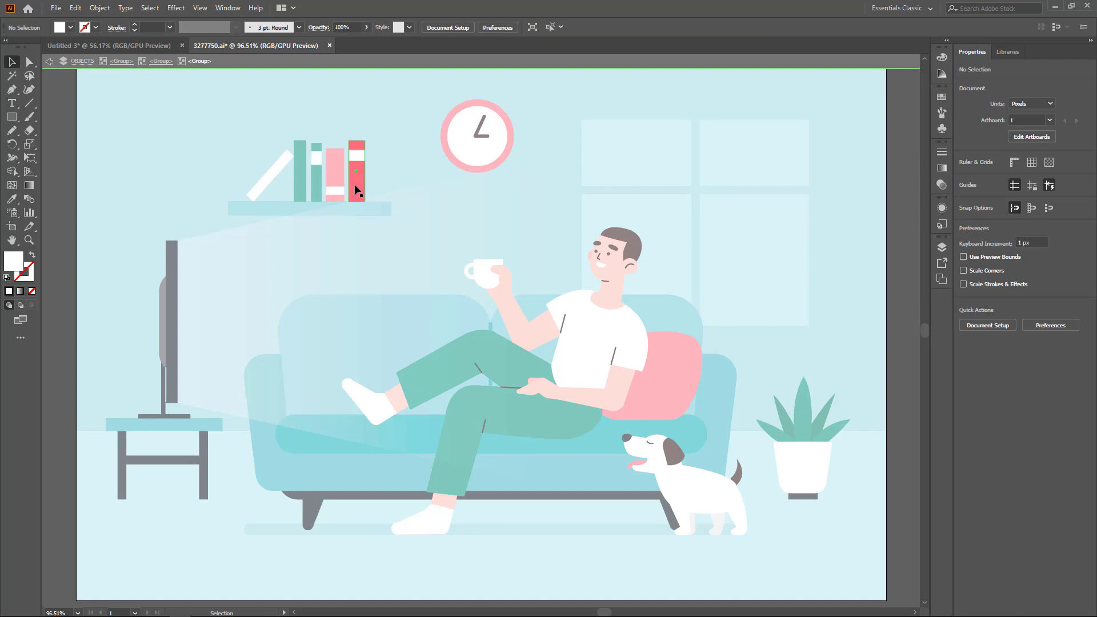
left_click(354, 186)
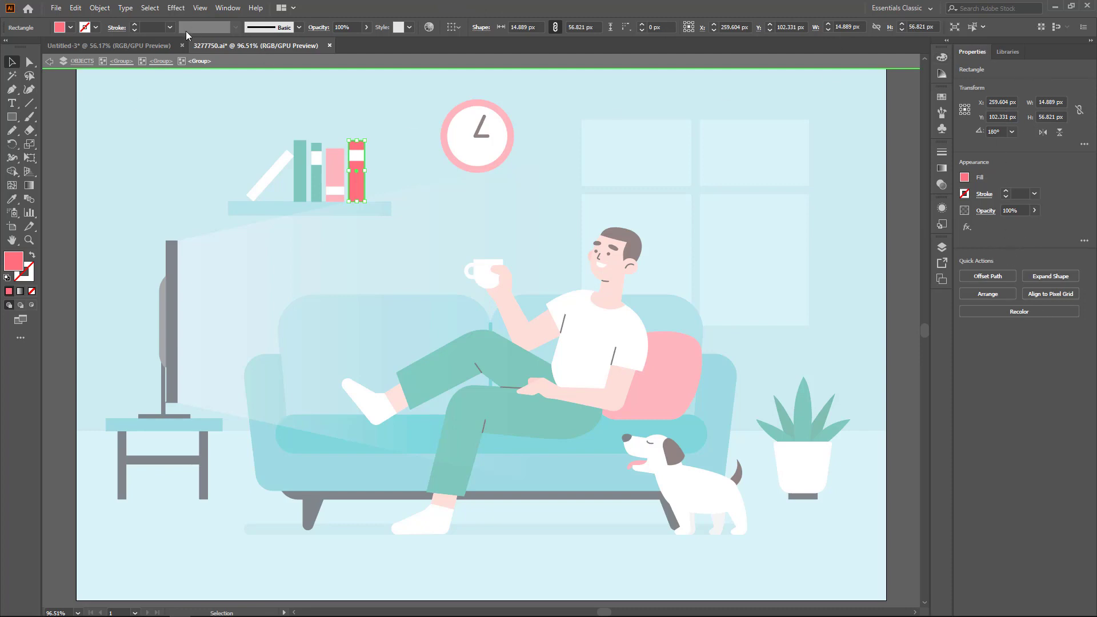
Step: Apply the rough, textured art brush to the red book rectangle's stroke and deselect it
left_click(298, 28)
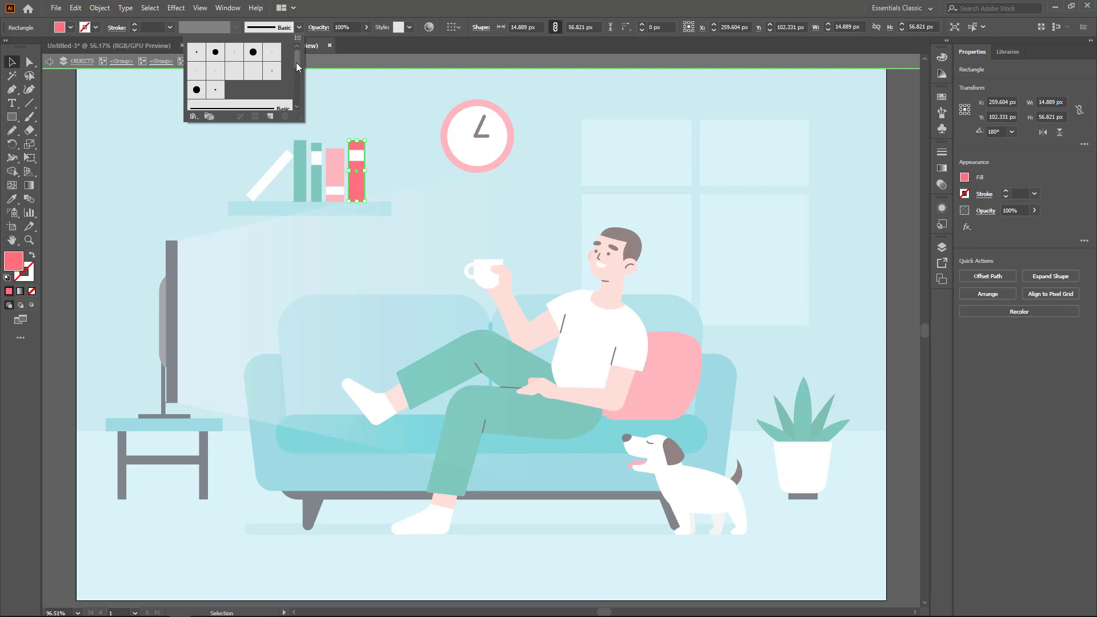
left_click_drag(296, 62, 300, 73)
left_click(240, 77)
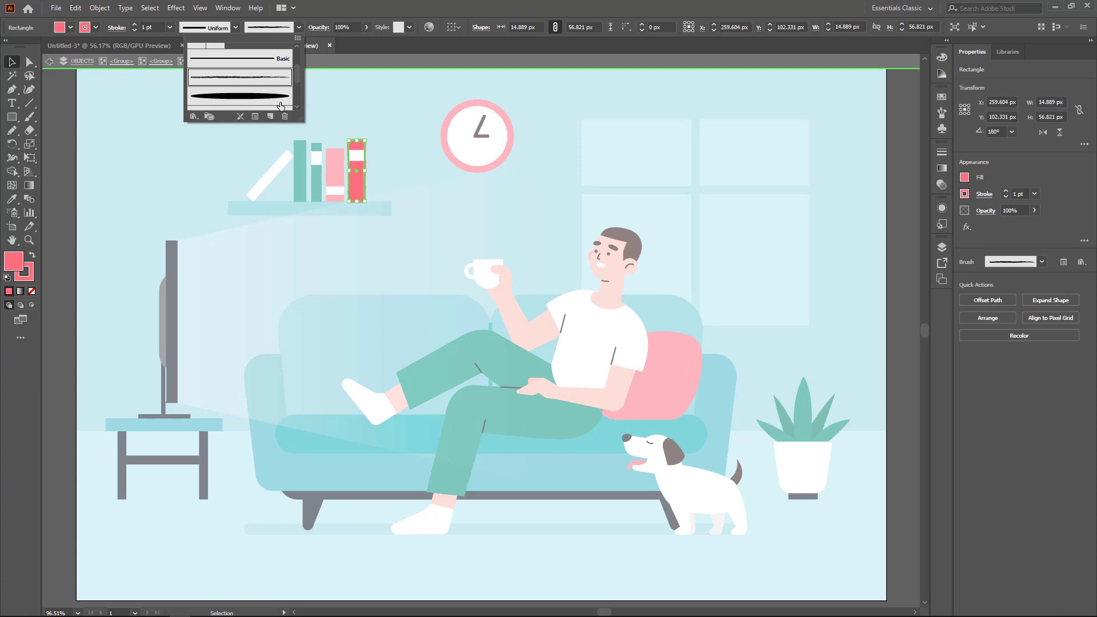
left_click(288, 26)
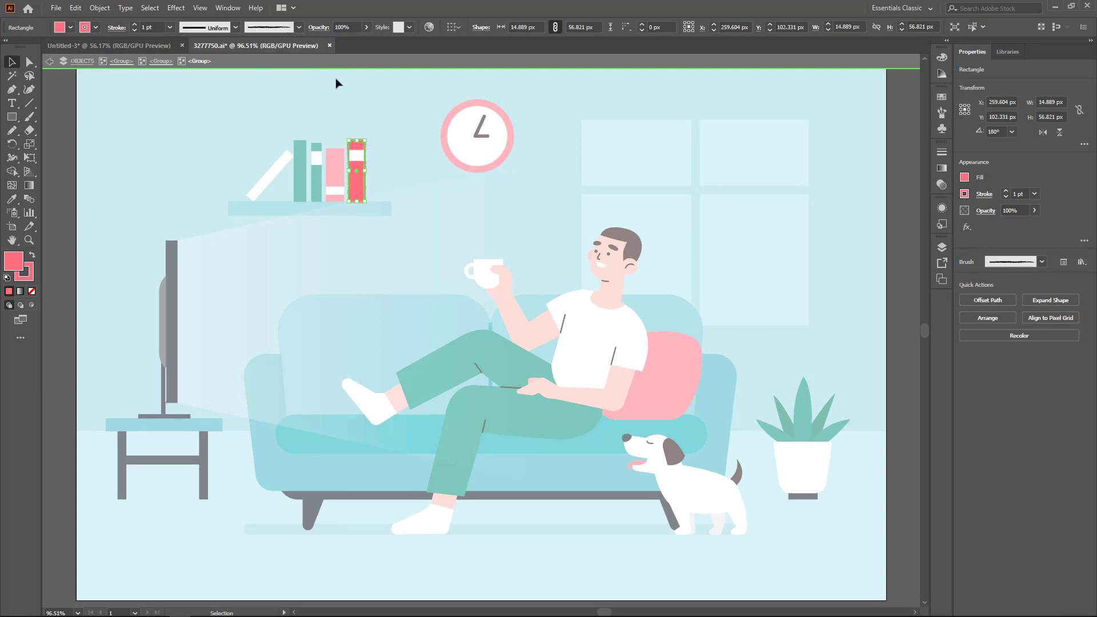
left_click(415, 165)
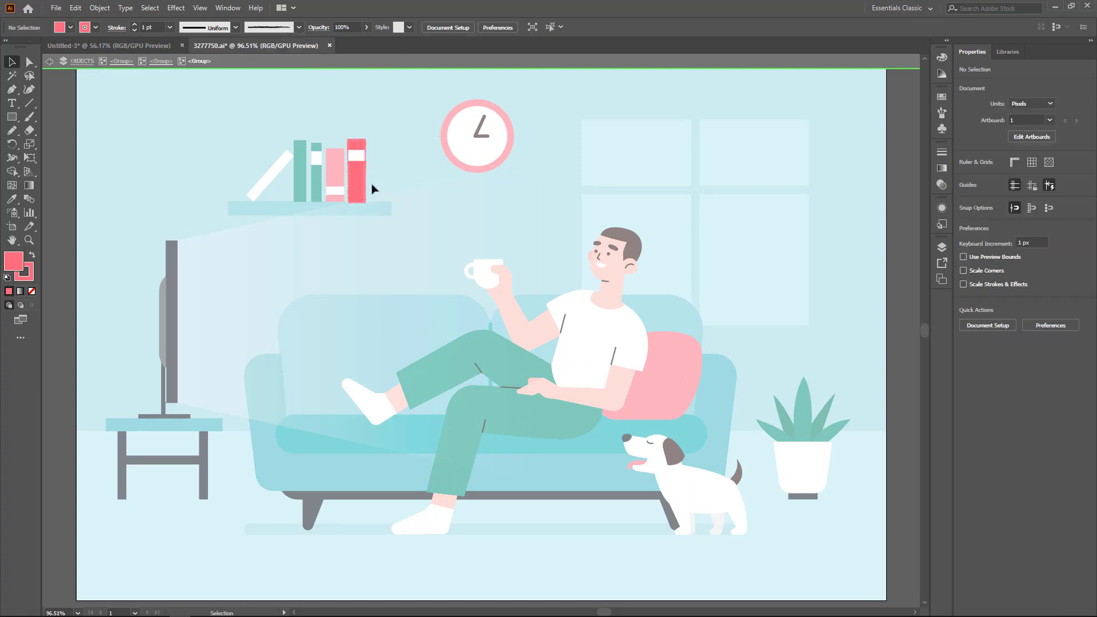
Step: Select the rectangle of the rightmost red book on the shelf and fill it with the green swatch
left_click(356, 178)
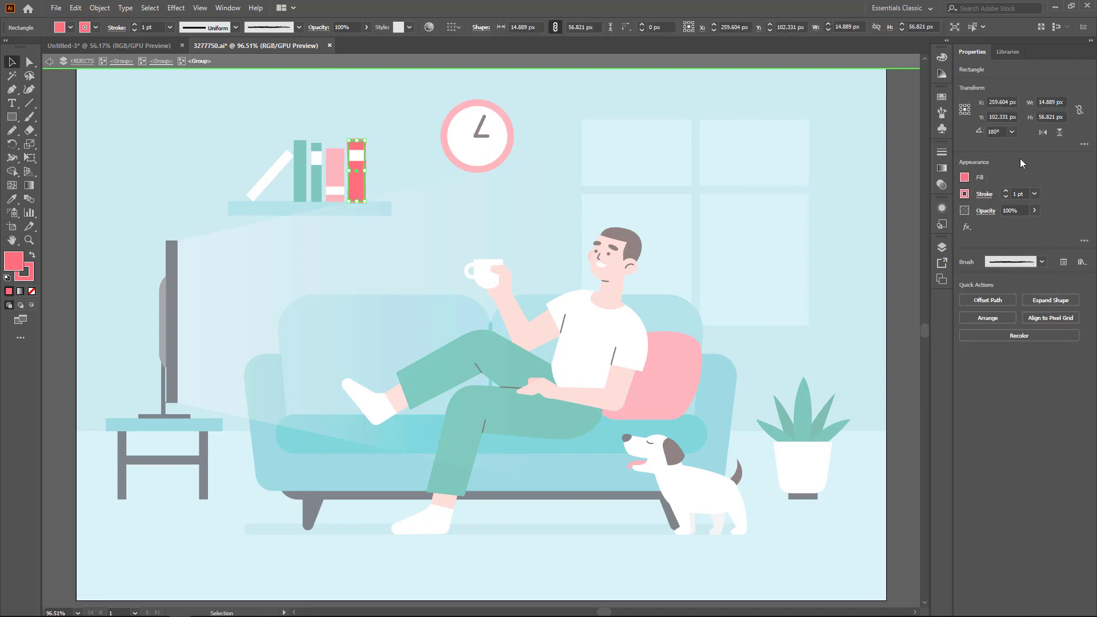
left_click(1042, 262)
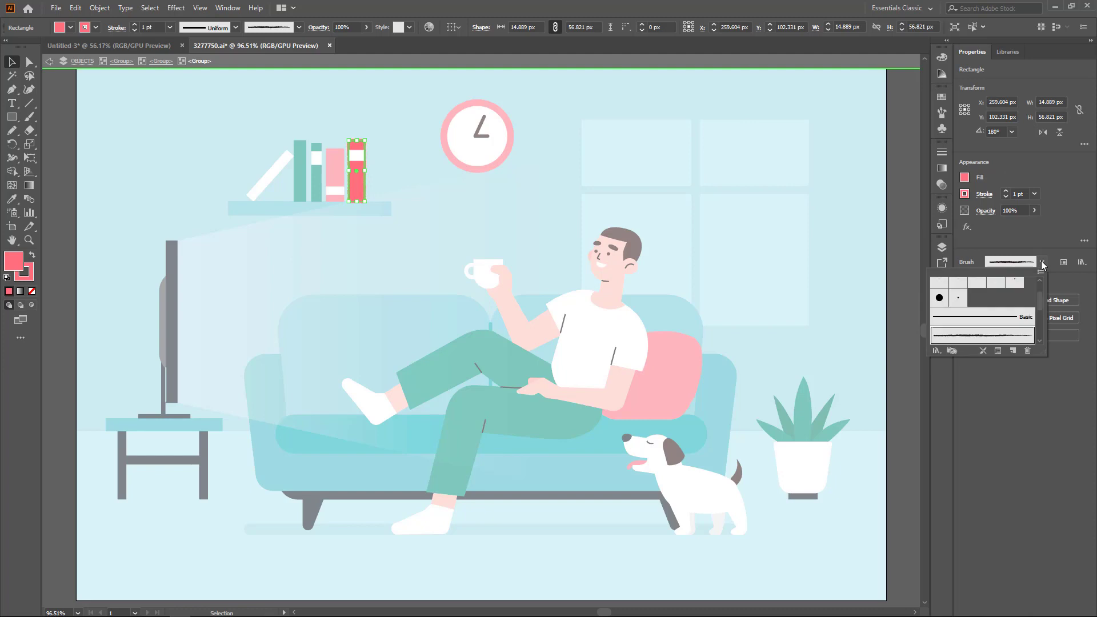
left_click(1038, 240)
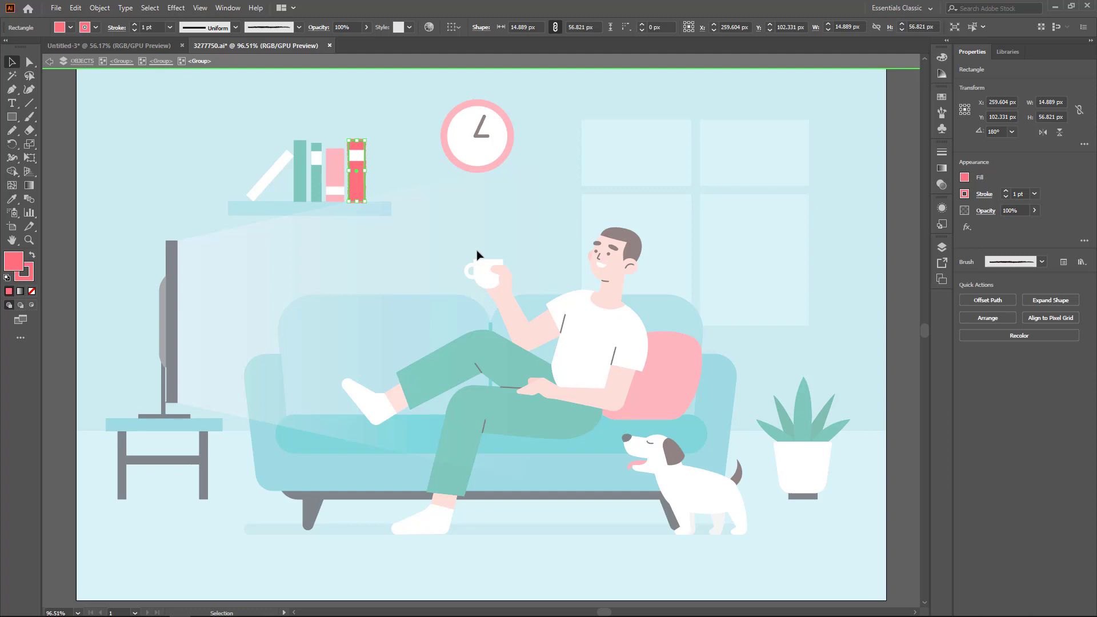
left_click(965, 178)
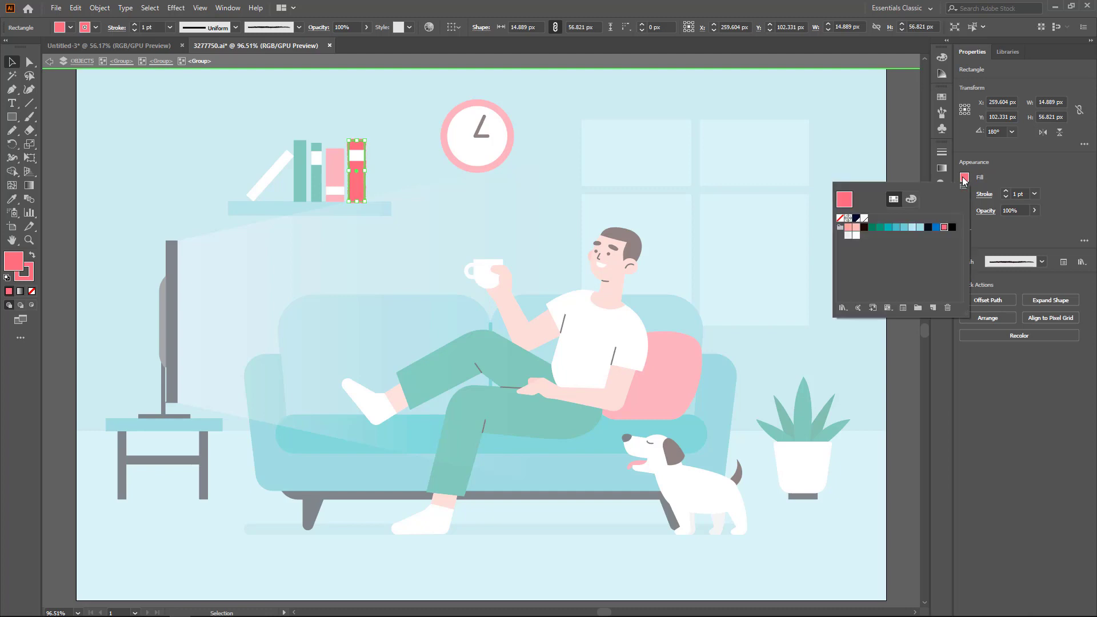
left_click(880, 227)
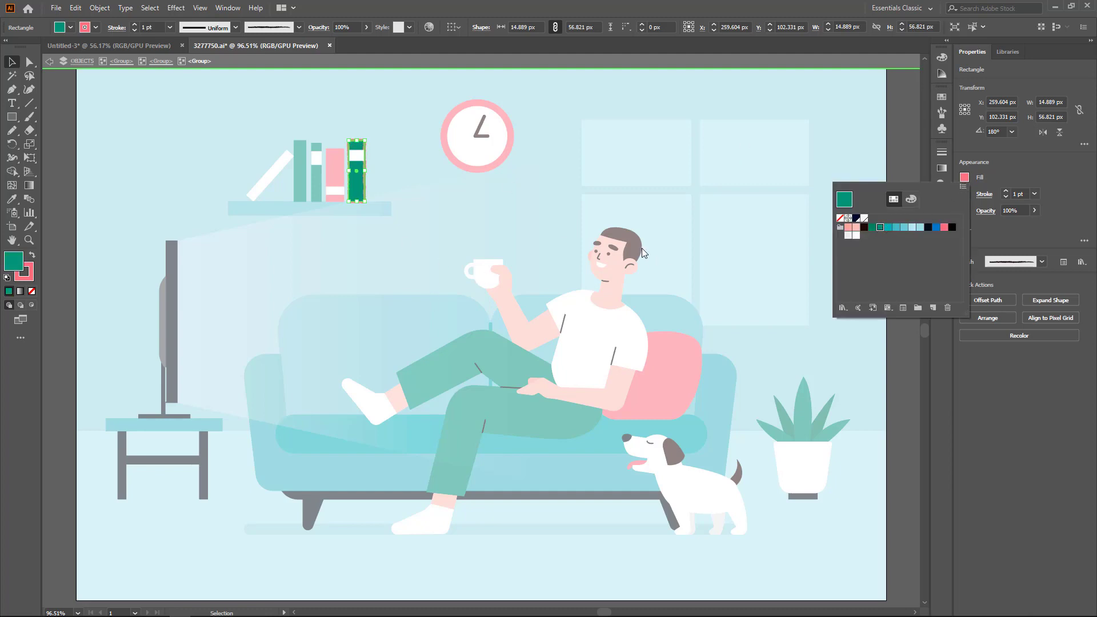
left_click(1002, 180)
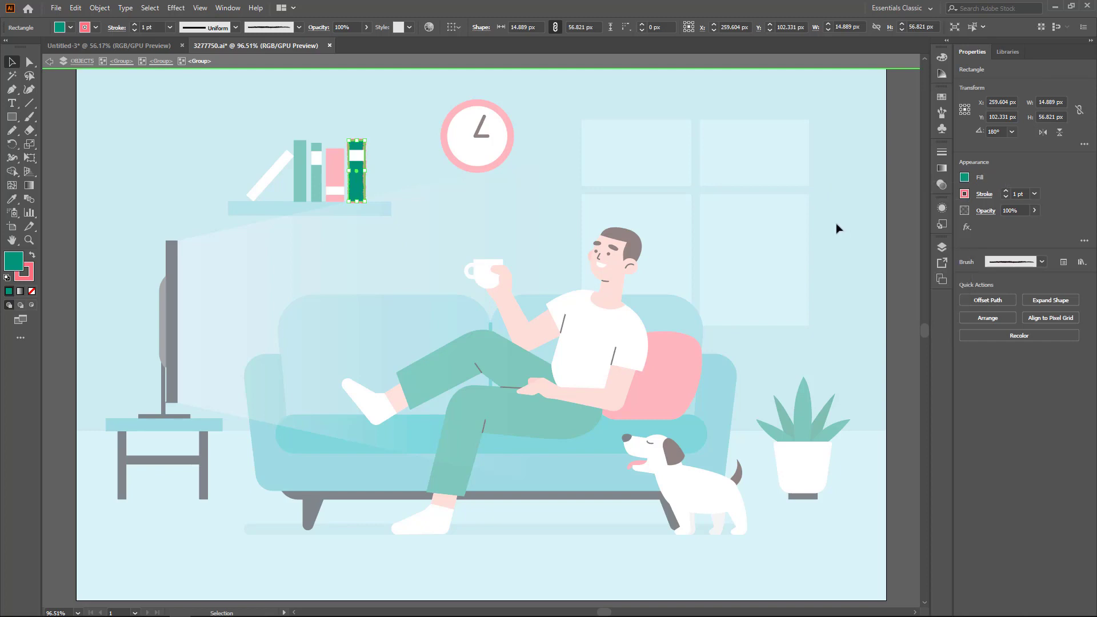
Step: Set the stroke of the rightmost book's rectangle to the near-black swatch and deselect it
left_click(965, 195)
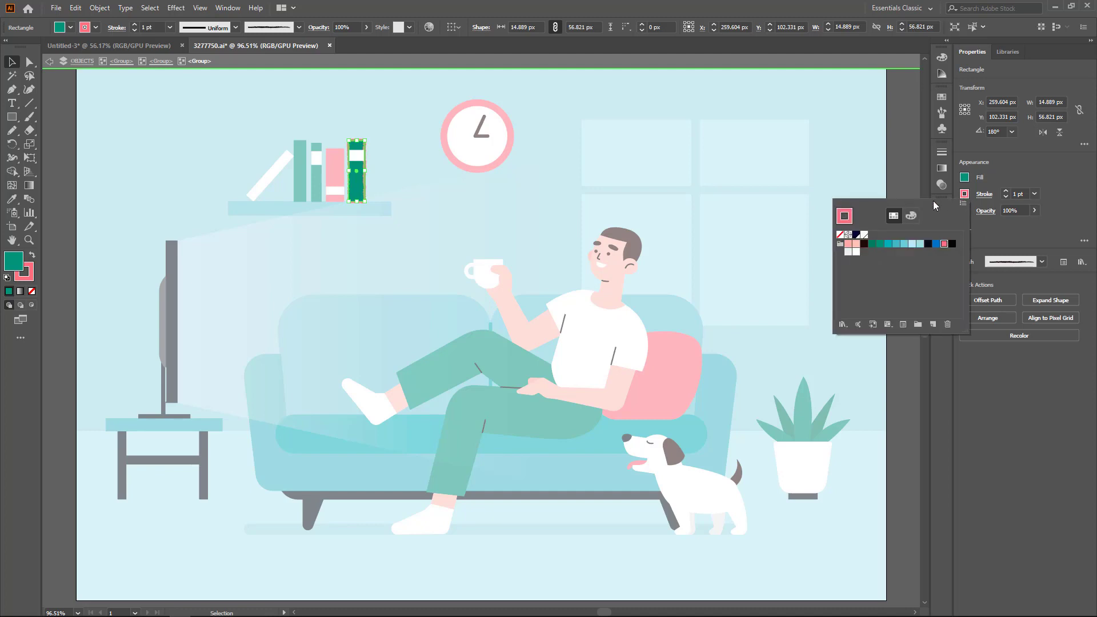
left_click(930, 246)
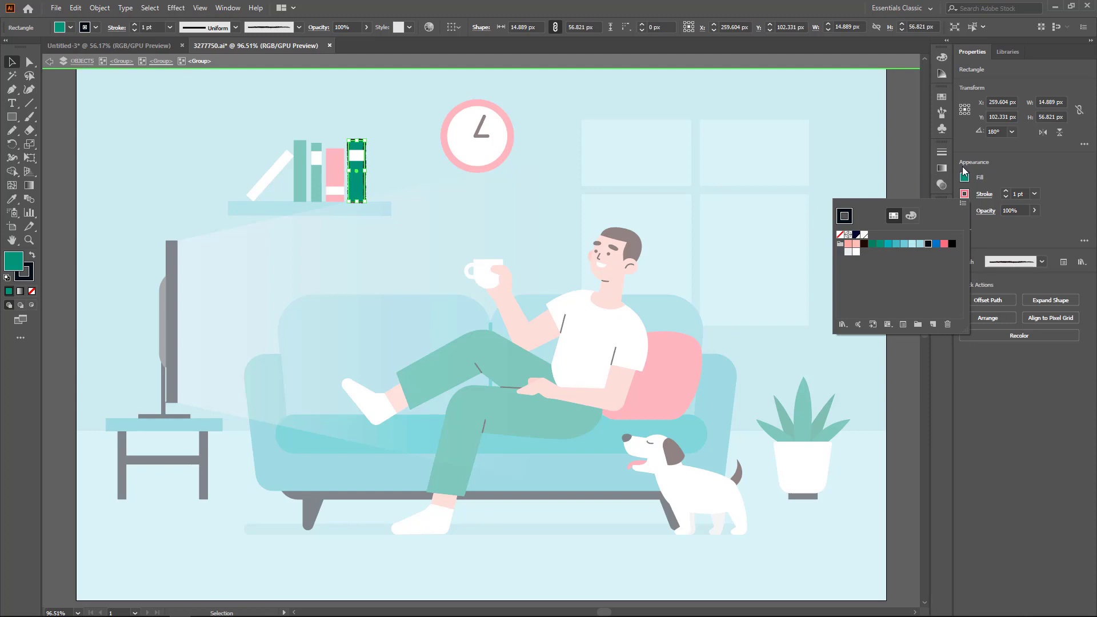
left_click(555, 197)
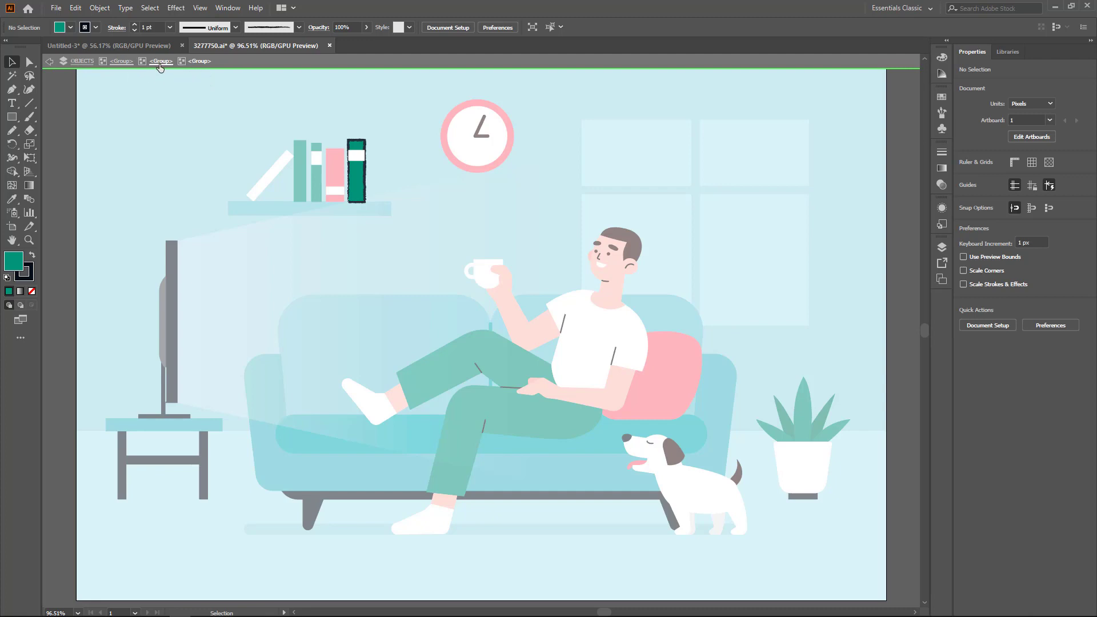
Step: Step out through the bookshelf's nested groups and the OBJECTS layer to leave isolation mode completely
left_click(128, 63)
left_click(123, 63)
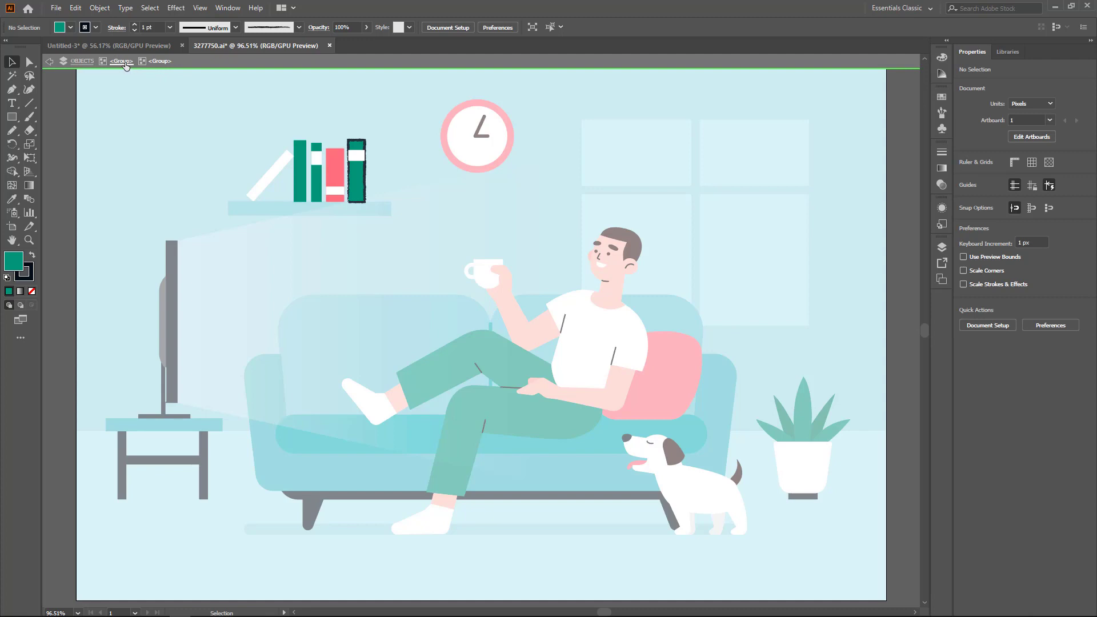
left_click(82, 61)
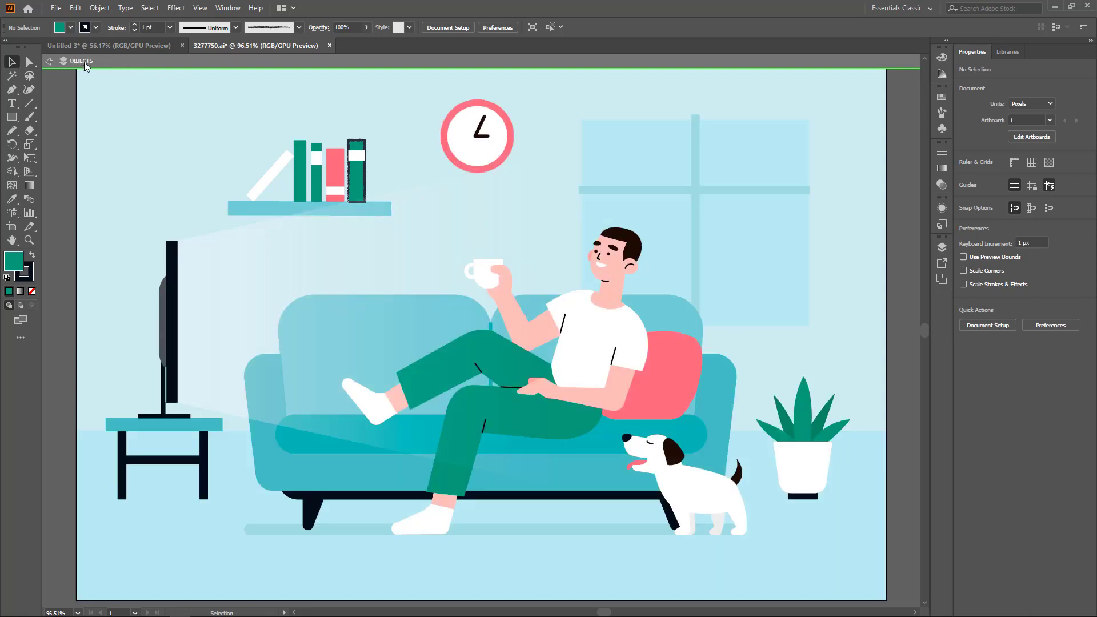
left_click(49, 64)
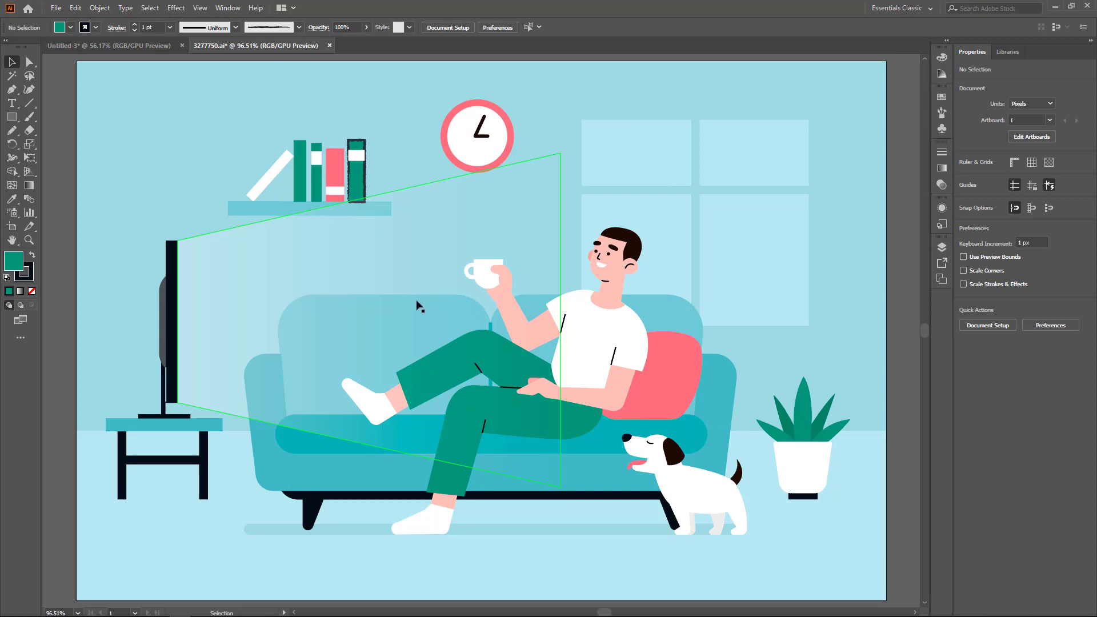
Step: Look over the living-room illustration at different vertical positions and at zoom levels between 50% and 100%
scroll(431, 311, "up", 2)
scroll(433, 313, "down", 4)
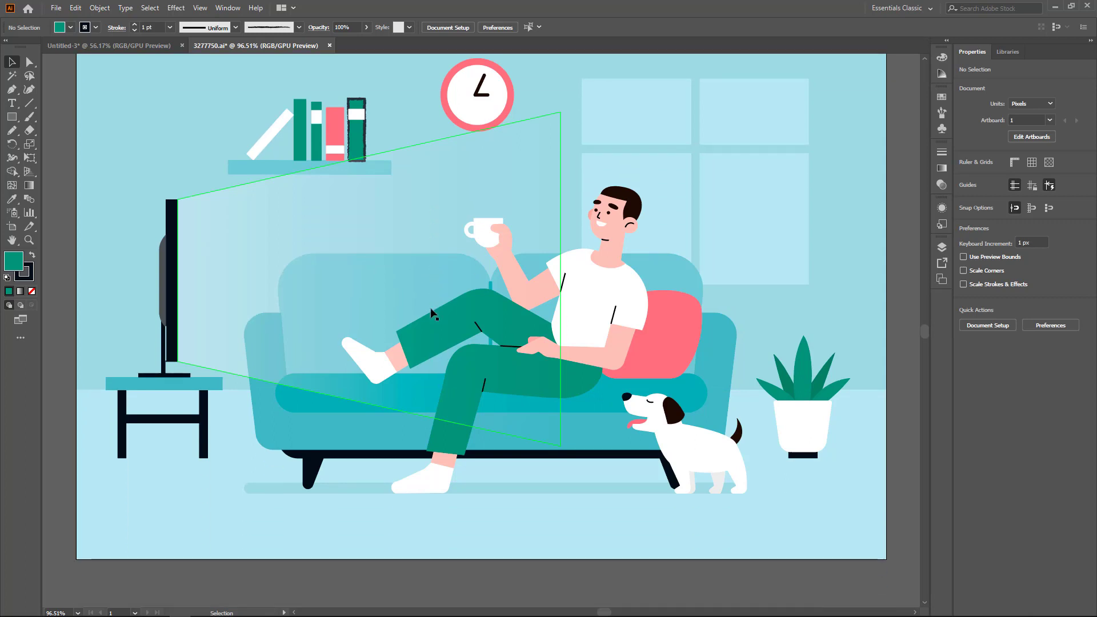
scroll(433, 314, "up", 7)
scroll(433, 313, "down", 5)
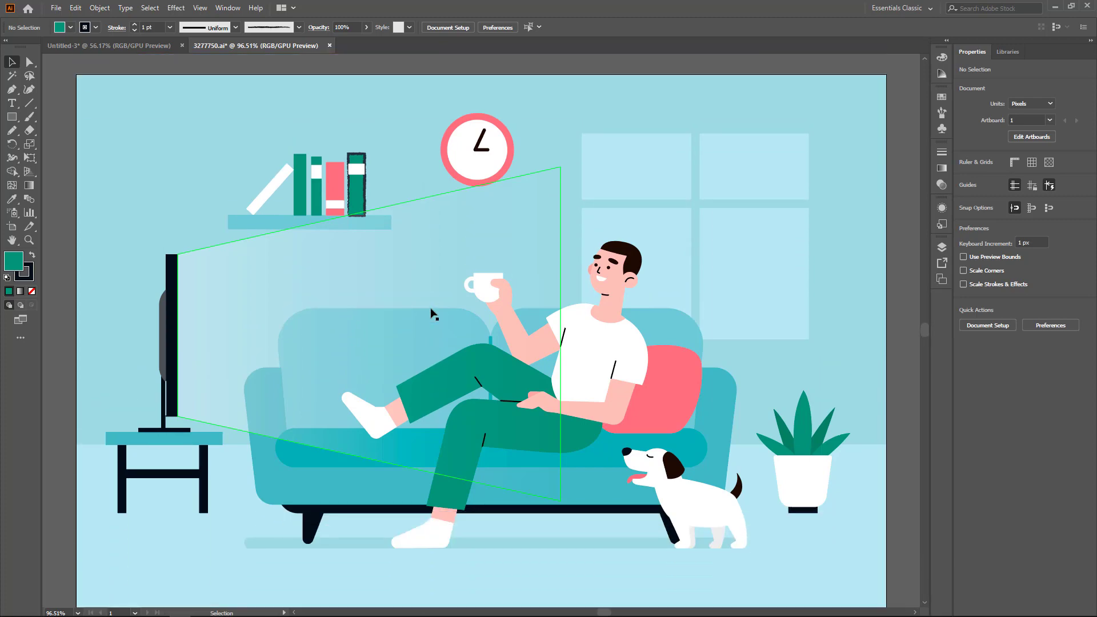
scroll(433, 304, "down", 1)
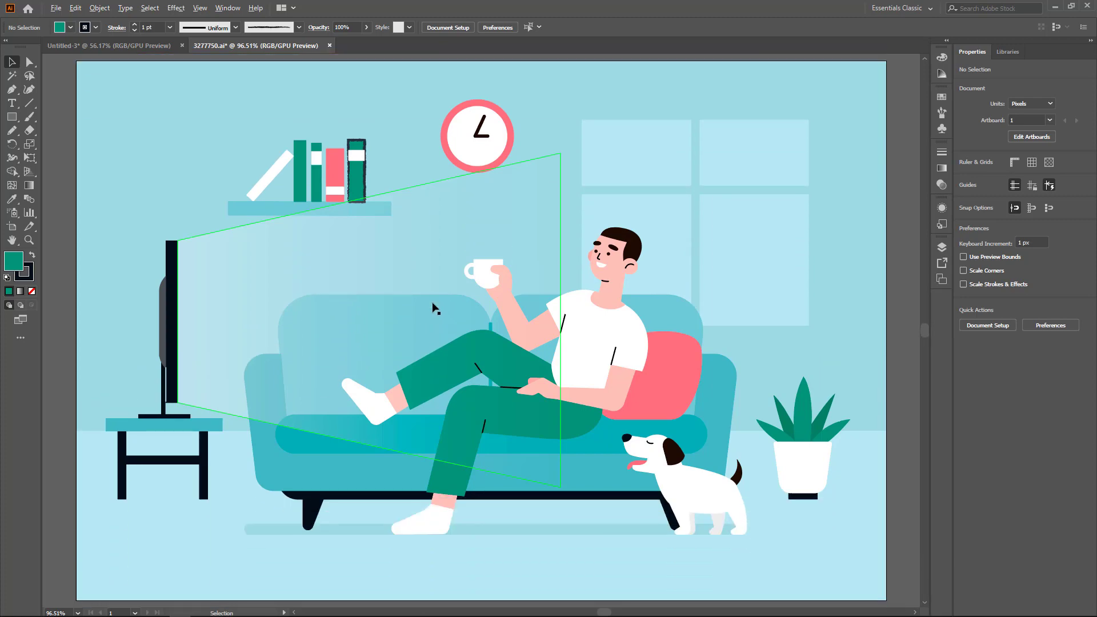
scroll(434, 304, "up", 3)
scroll(433, 304, "down", 2)
scroll(435, 308, "down", 1)
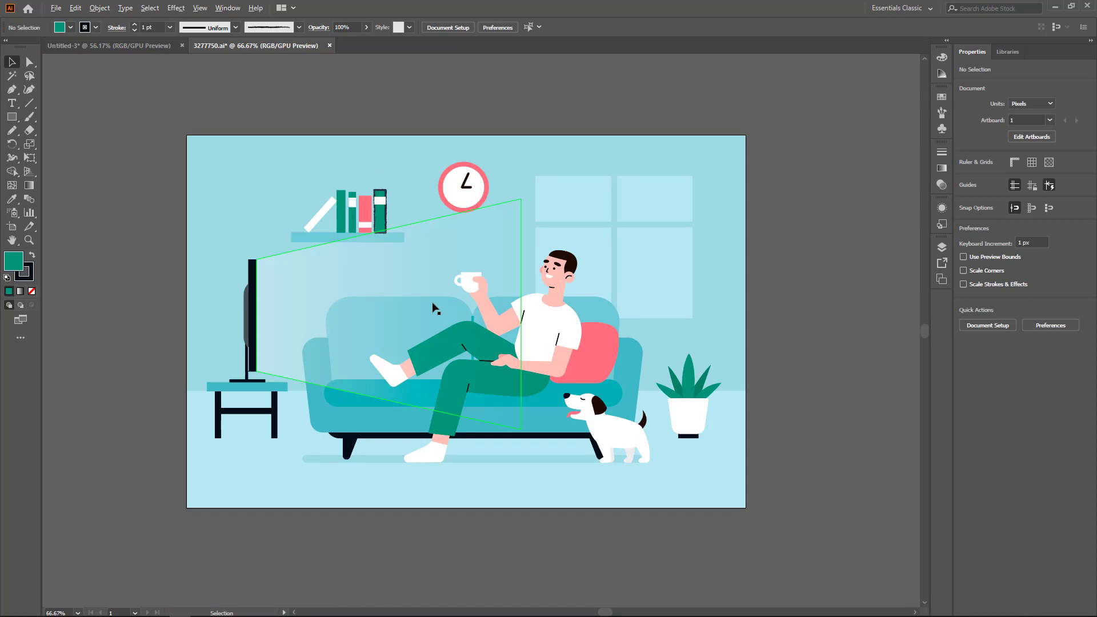
scroll(434, 309, "up", 1)
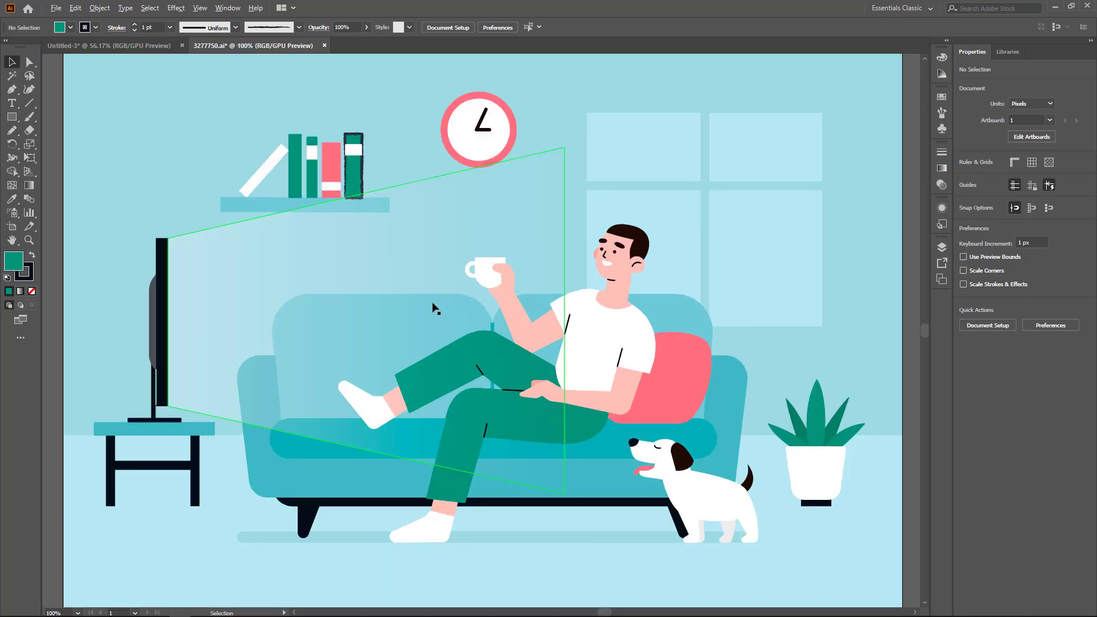
scroll(433, 304, "down", 1)
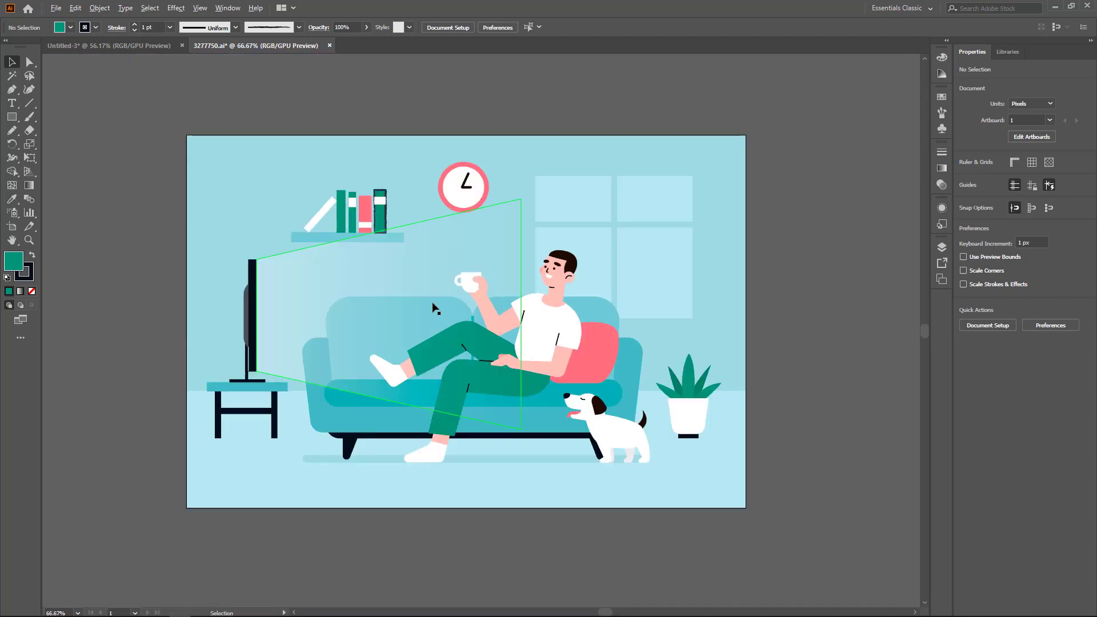
scroll(434, 309, "up", 1)
scroll(434, 308, "down", 1)
key("ctrl")
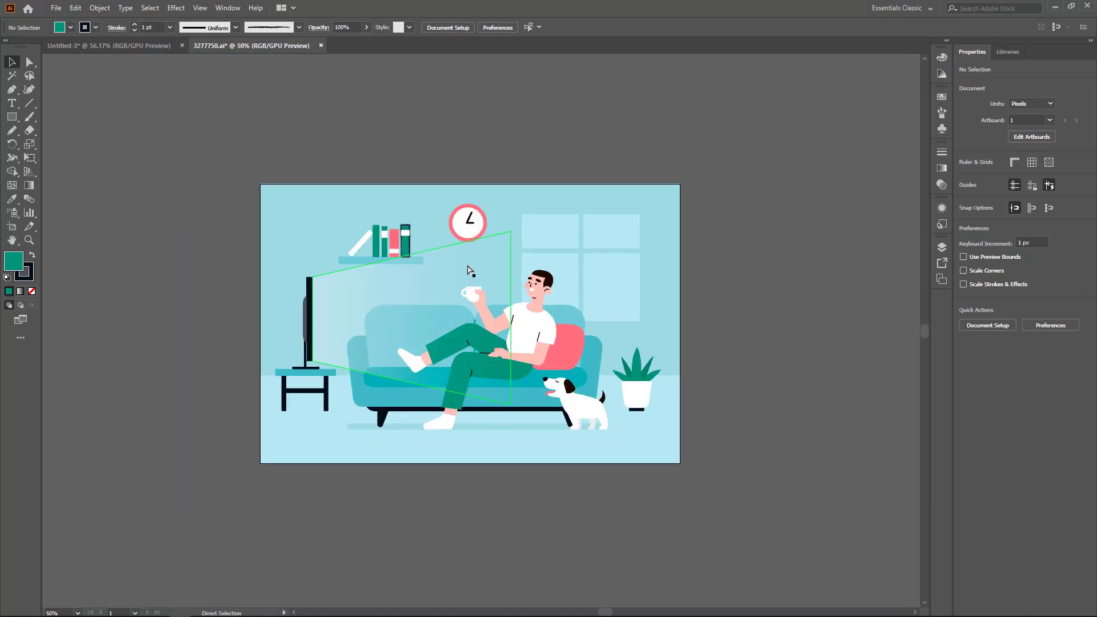
scroll(468, 269, "up", 1)
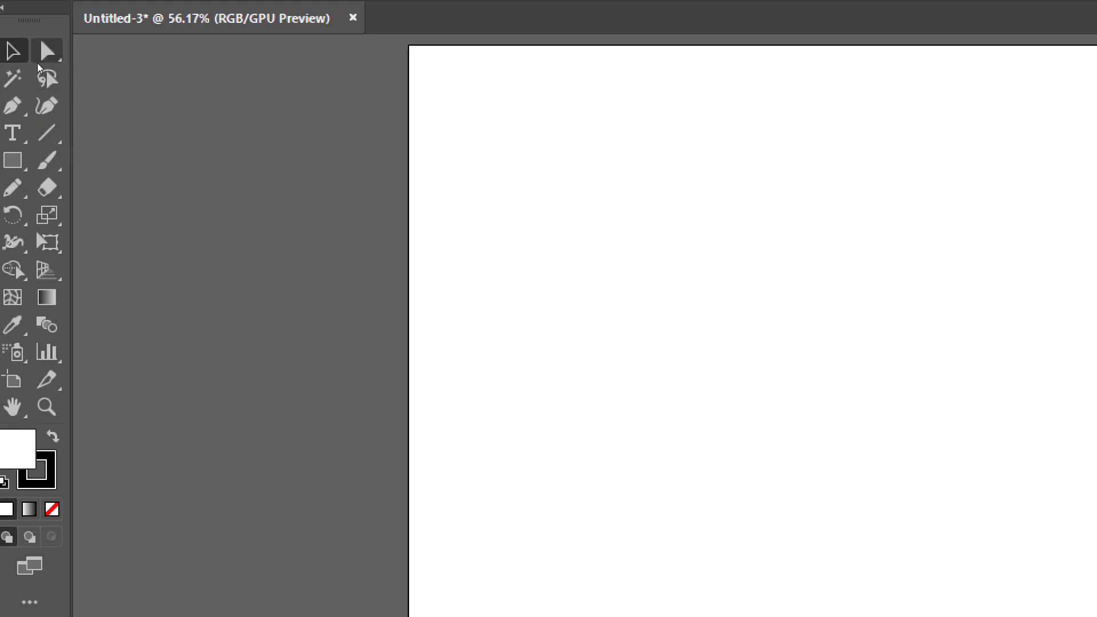
Step: Draw a closed, irregular five-sided shape about 3.5 in wide and 2.1 in high with the Pen tool, and set its stroke to 5 pt
left_click(47, 52)
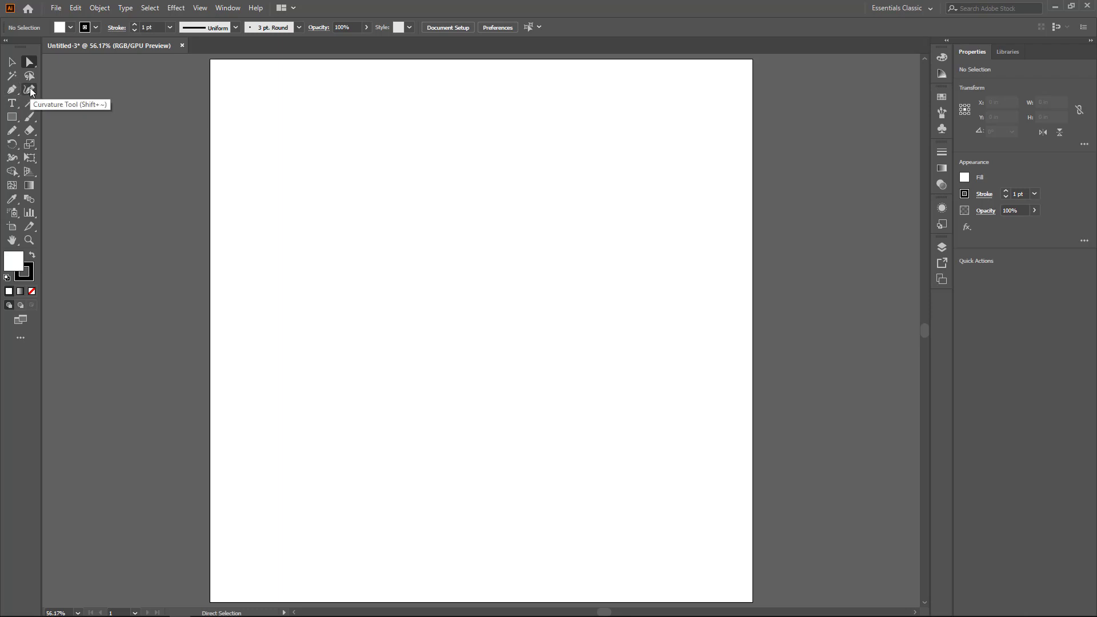
left_click(13, 90)
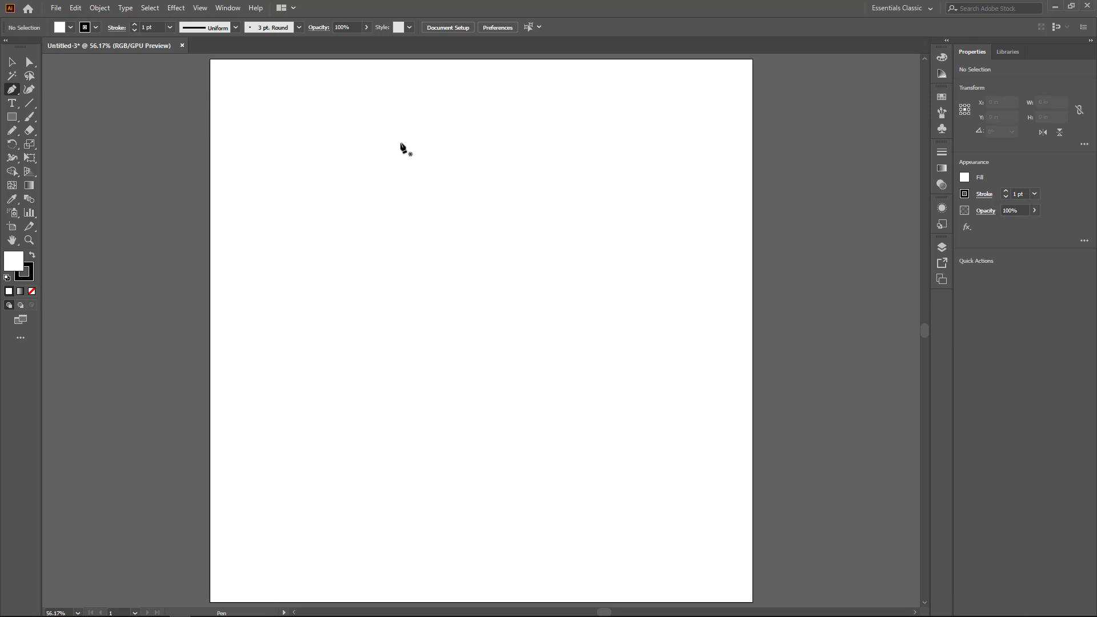
left_click(377, 140)
left_click_drag(467, 124, 507, 141)
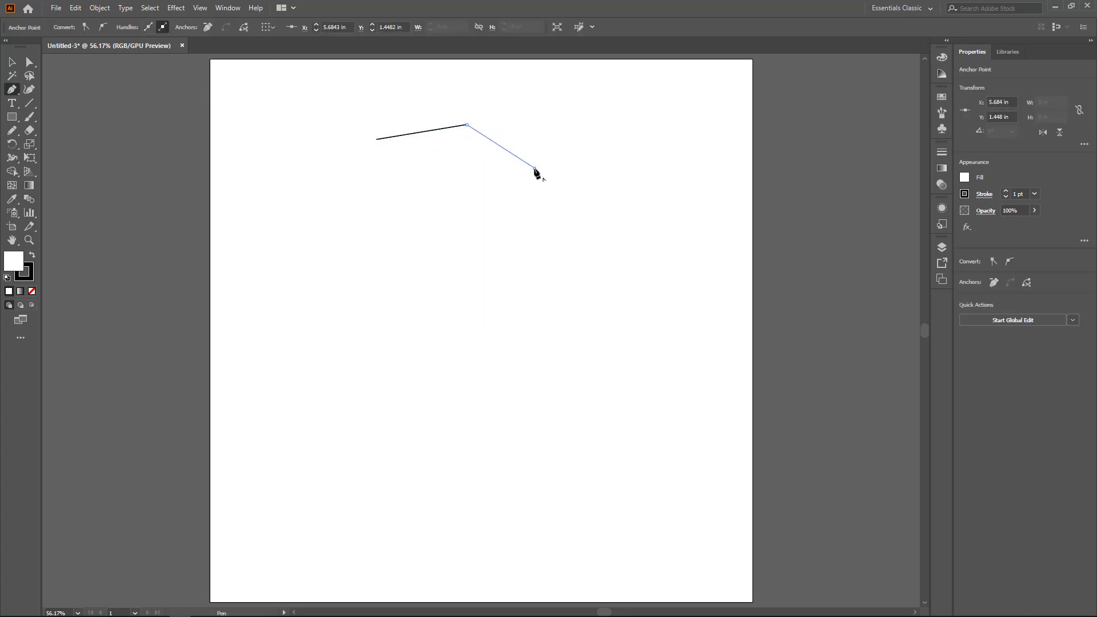
left_click(535, 168)
left_click(486, 220)
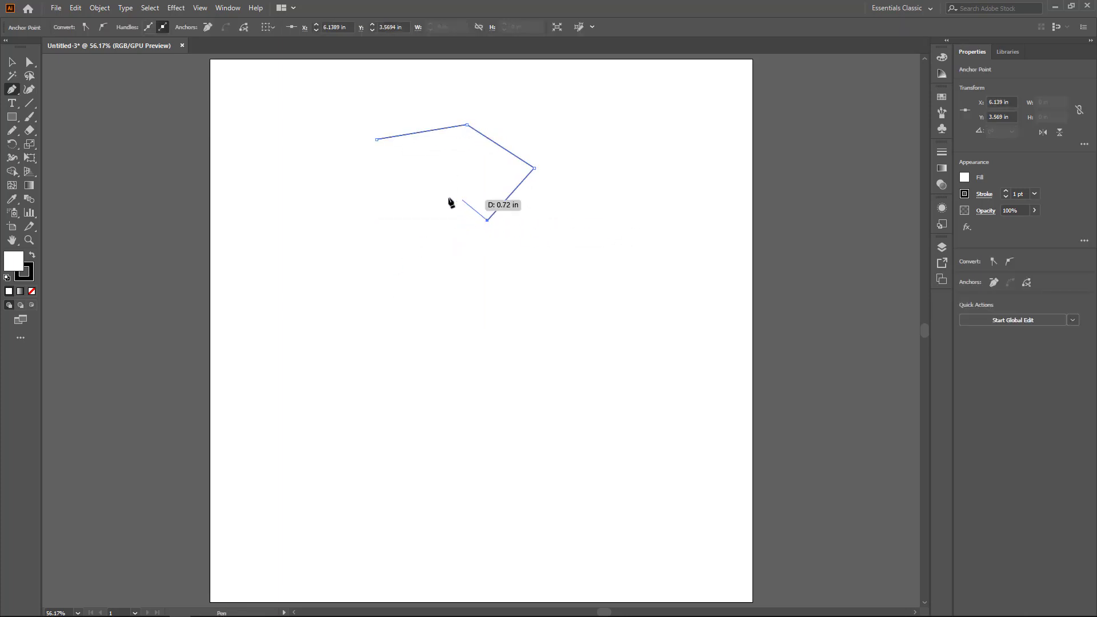
left_click(381, 197)
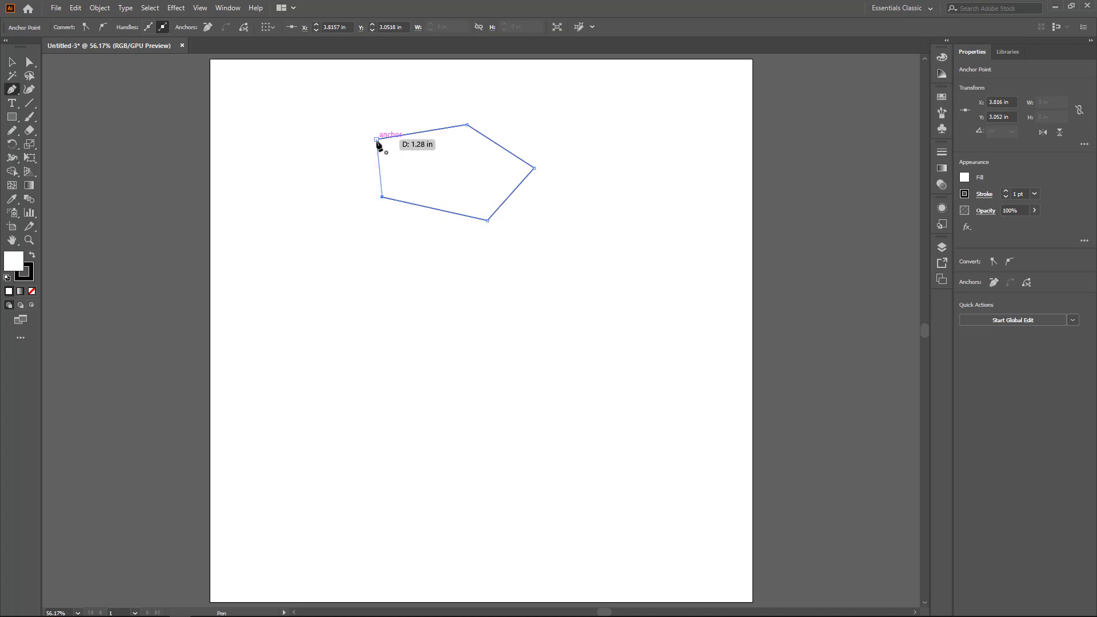
left_click(376, 139)
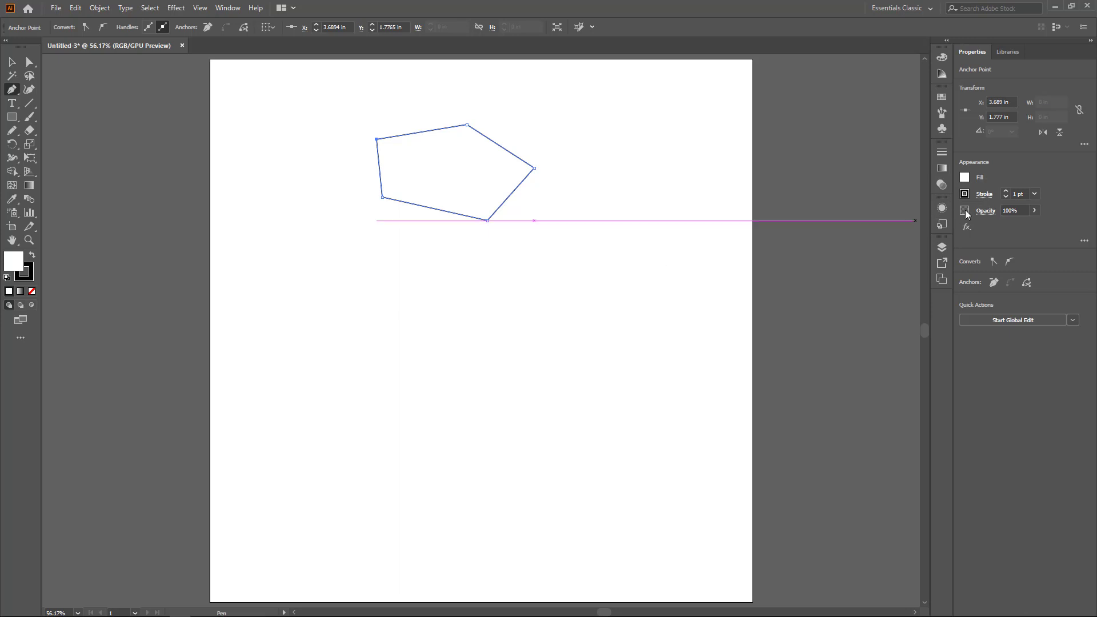
left_click(1035, 194)
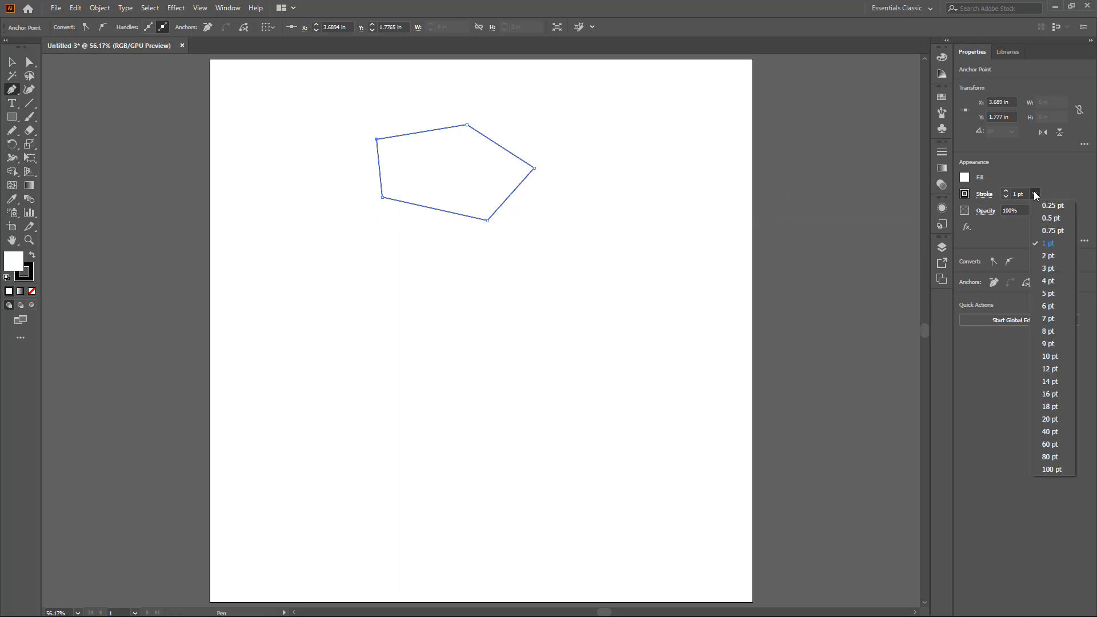
left_click(1049, 293)
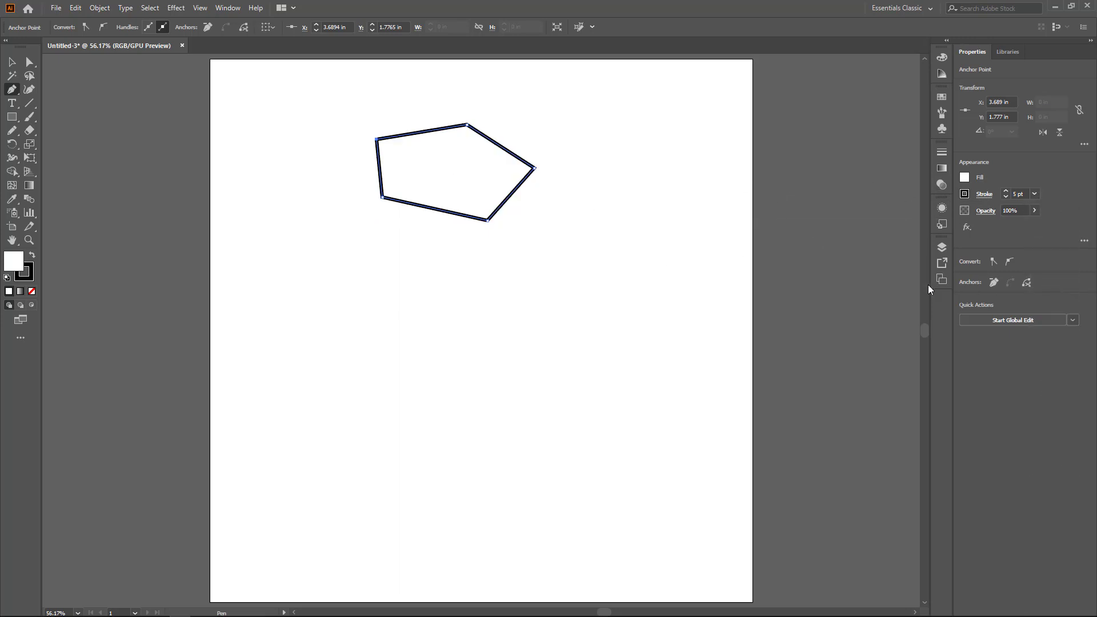
Step: Draw an open, wavy mushroom-like path about 3.5 in wide and 2.6 in high below the five-sided shape with the Curvature tool
left_click(26, 93)
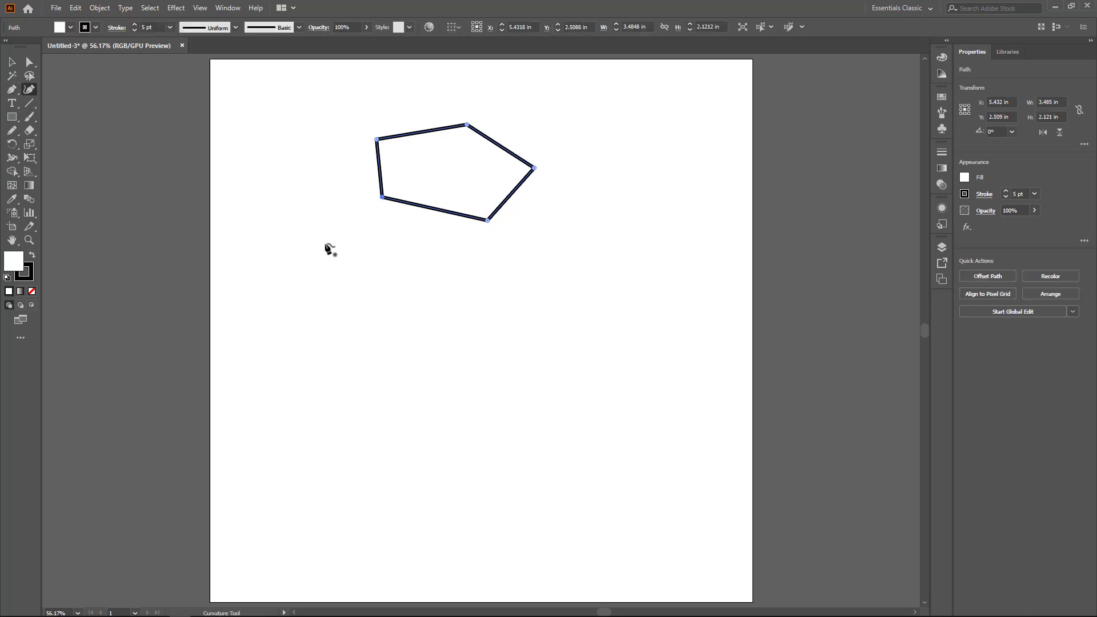
left_click(341, 257)
left_click(422, 255)
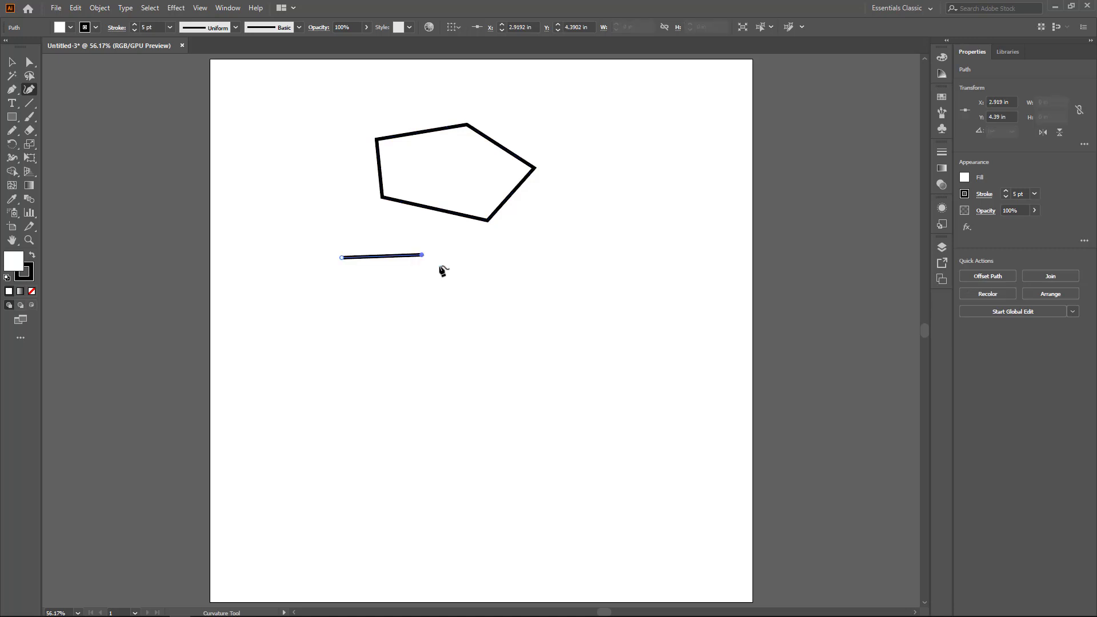
left_click(463, 304)
left_click(411, 318)
left_click(388, 355)
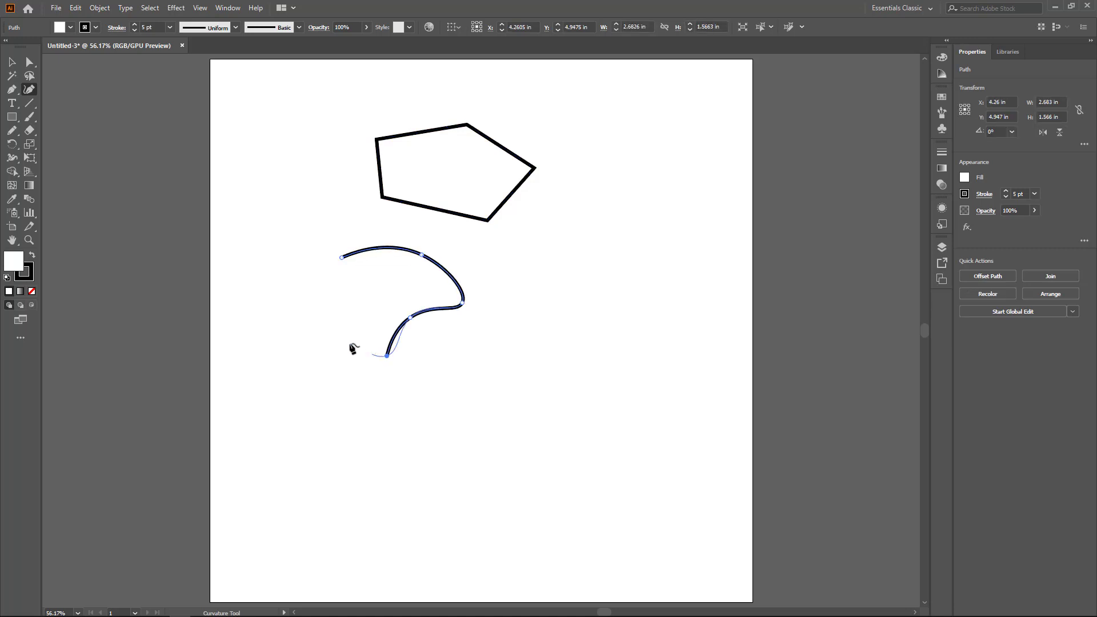
left_click(333, 337)
left_click(357, 296)
left_click(305, 278)
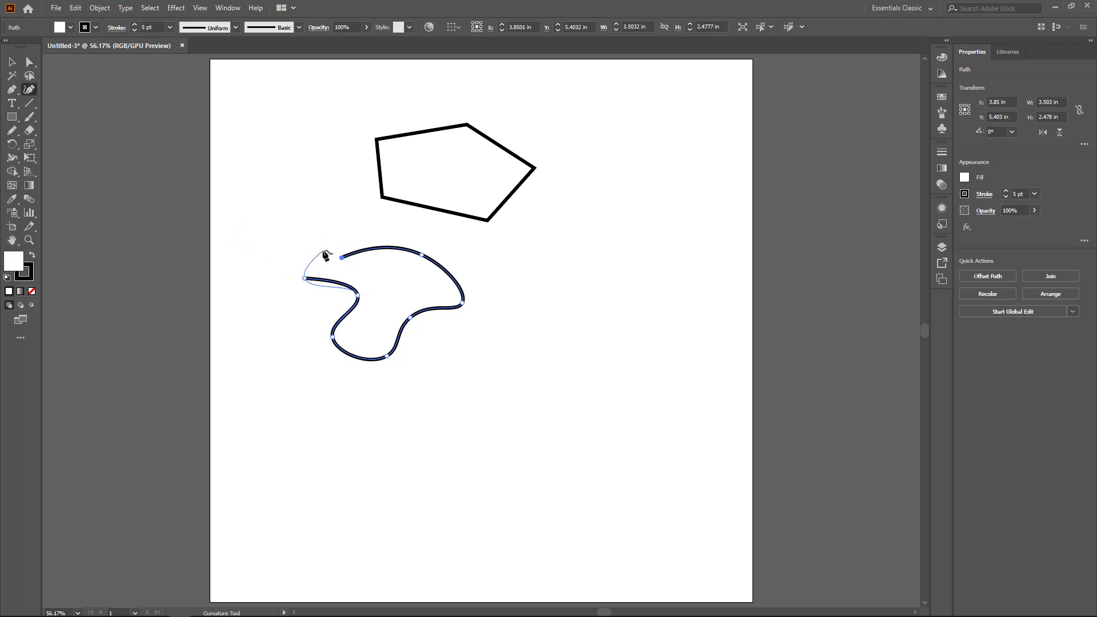
left_click(323, 250)
left_click(343, 242)
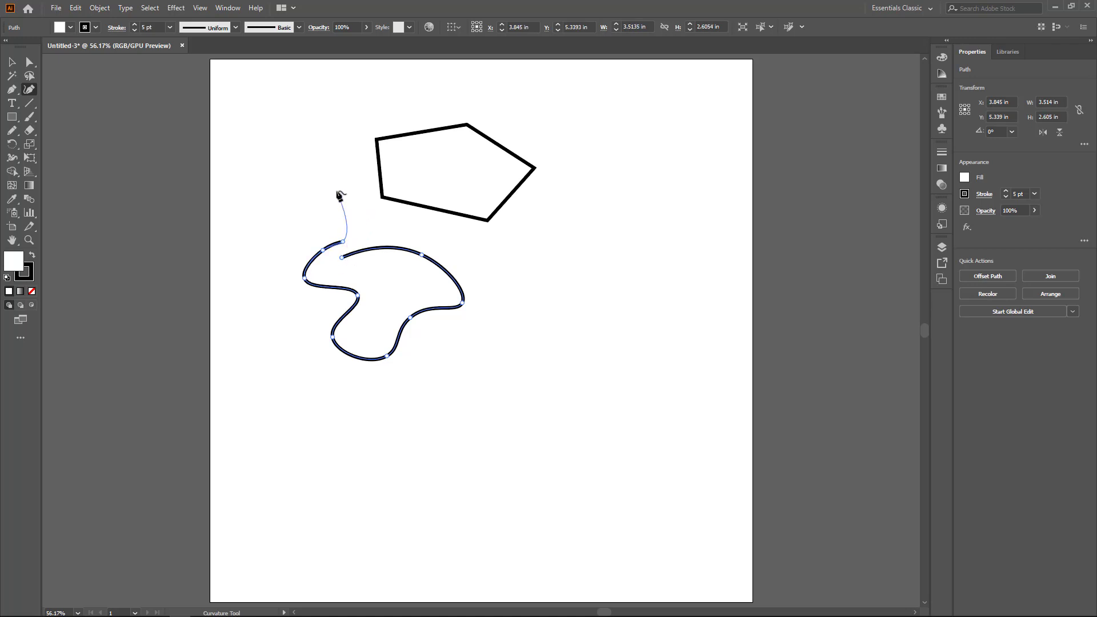
key("Escape")
left_click(176, 135)
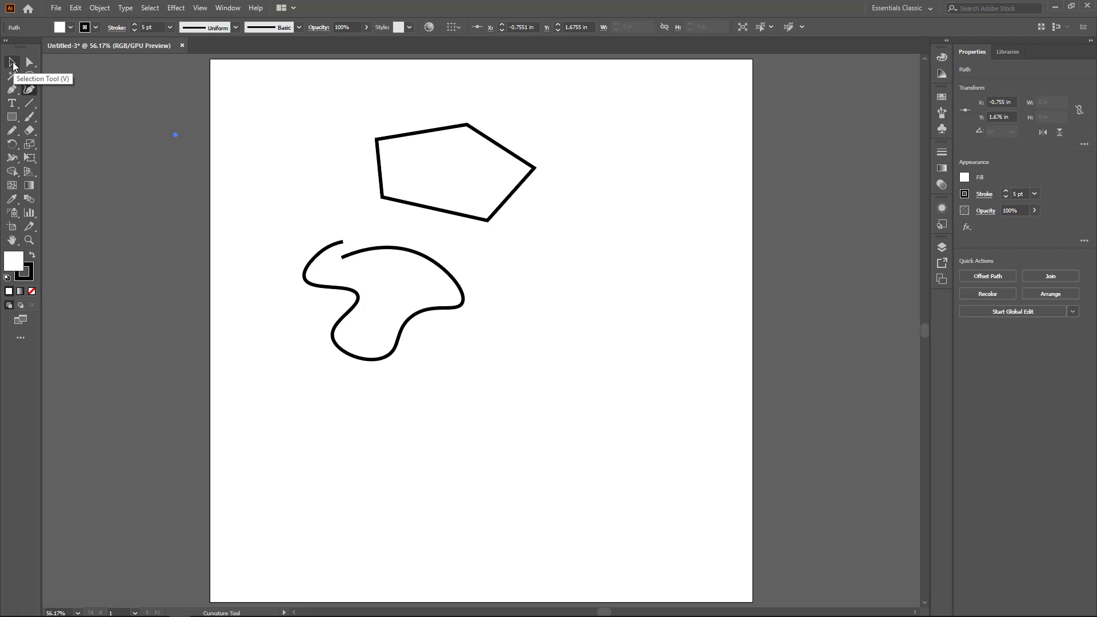
left_click(12, 64)
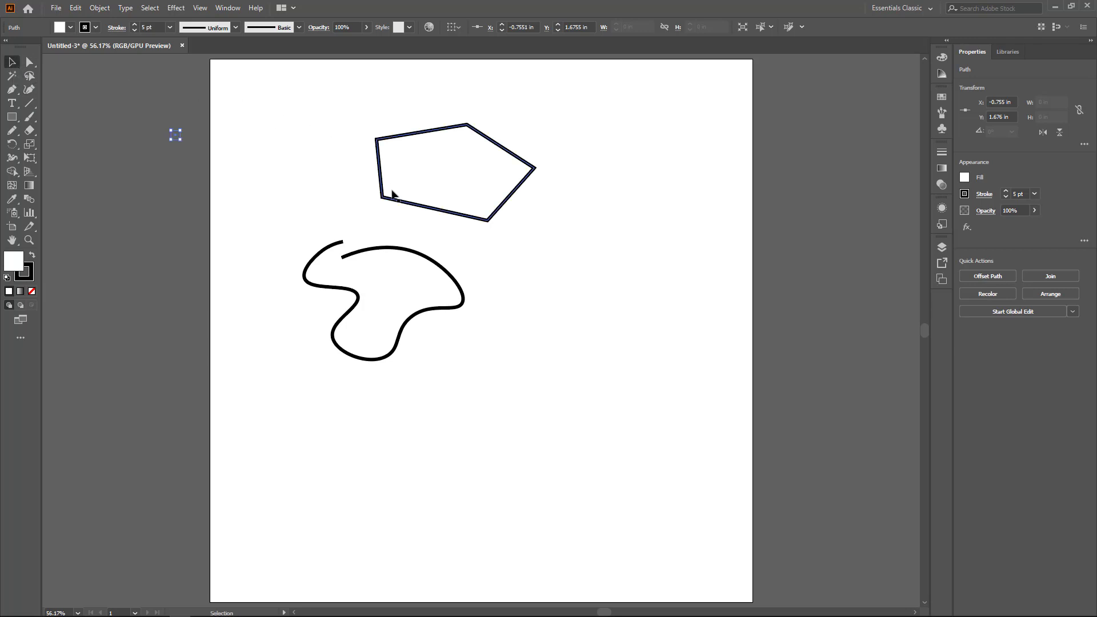
Step: Move the five-sided shape toward the artboard's upper right and enlarge it to about 3.9 in wide
left_click(392, 200)
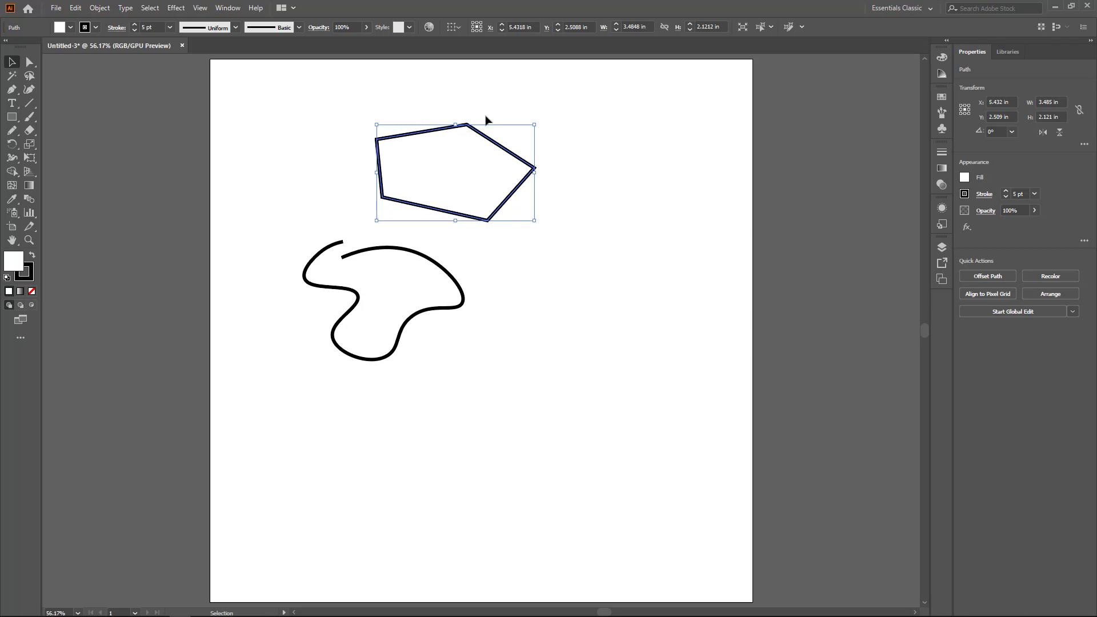
left_click_drag(551, 205, 635, 200)
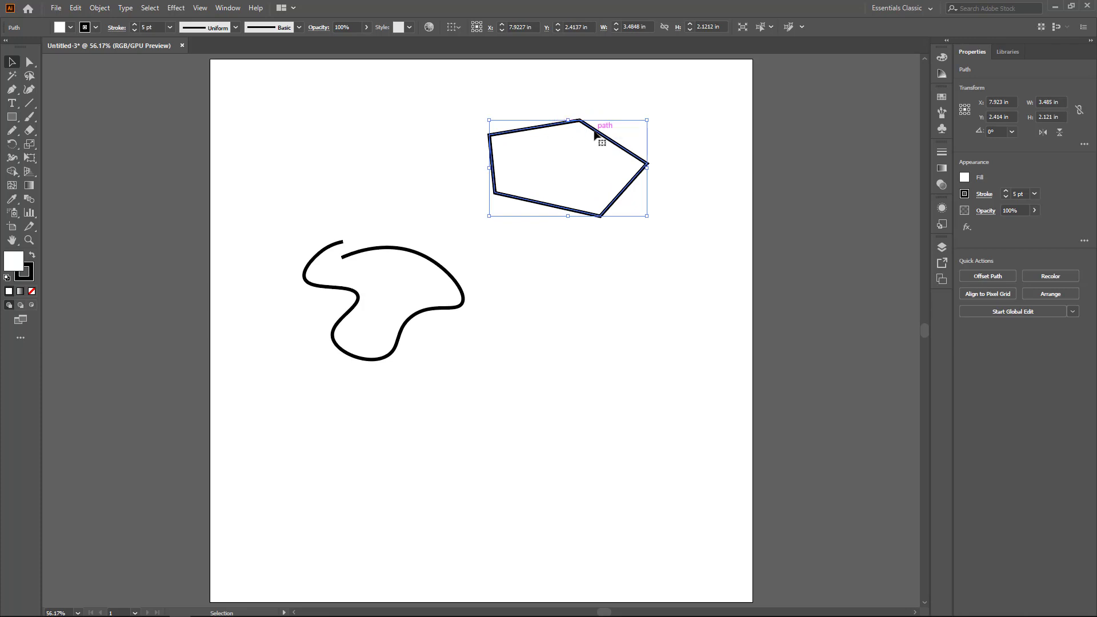
left_click_drag(647, 120, 665, 97)
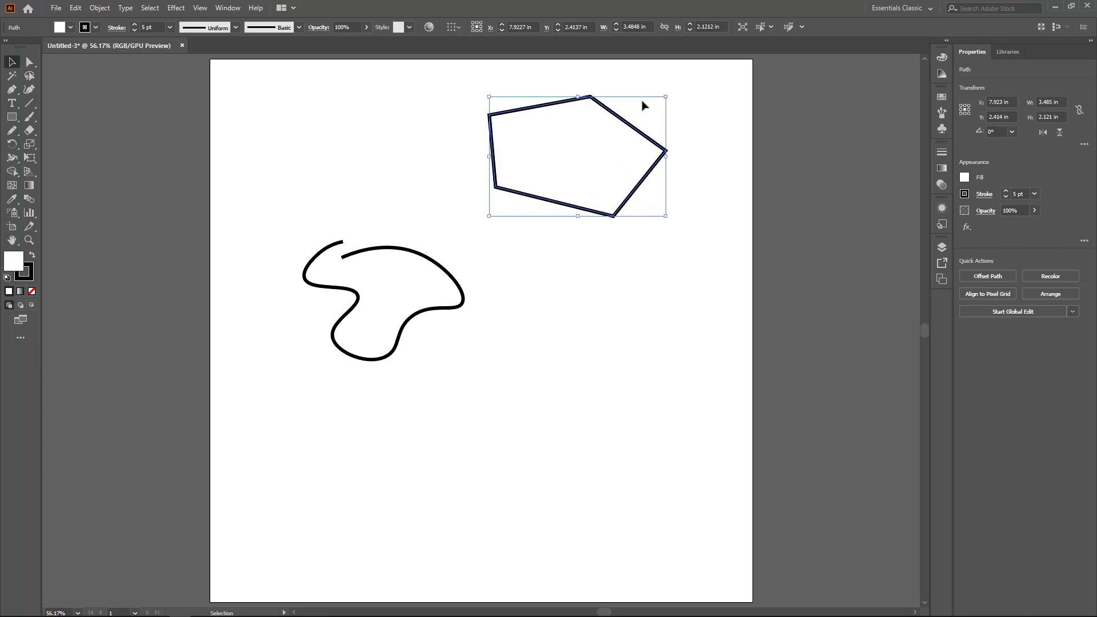
left_click_drag(581, 216, 583, 226)
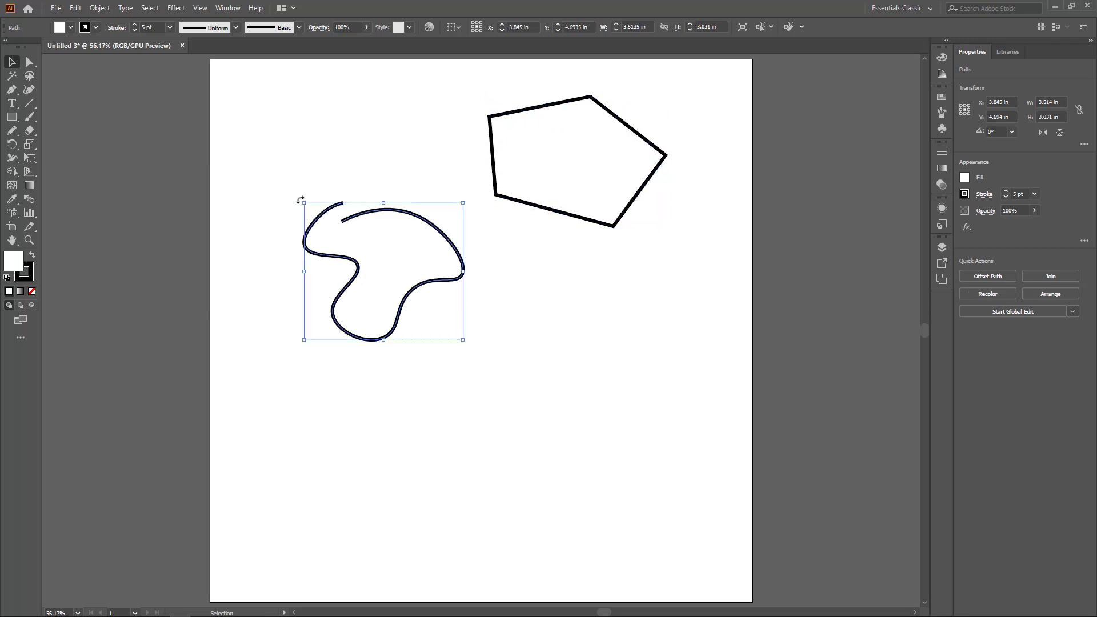
Step: Rotate the mushroom-like path about 14° counterclockwise
left_click_drag(300, 200, 431, 77)
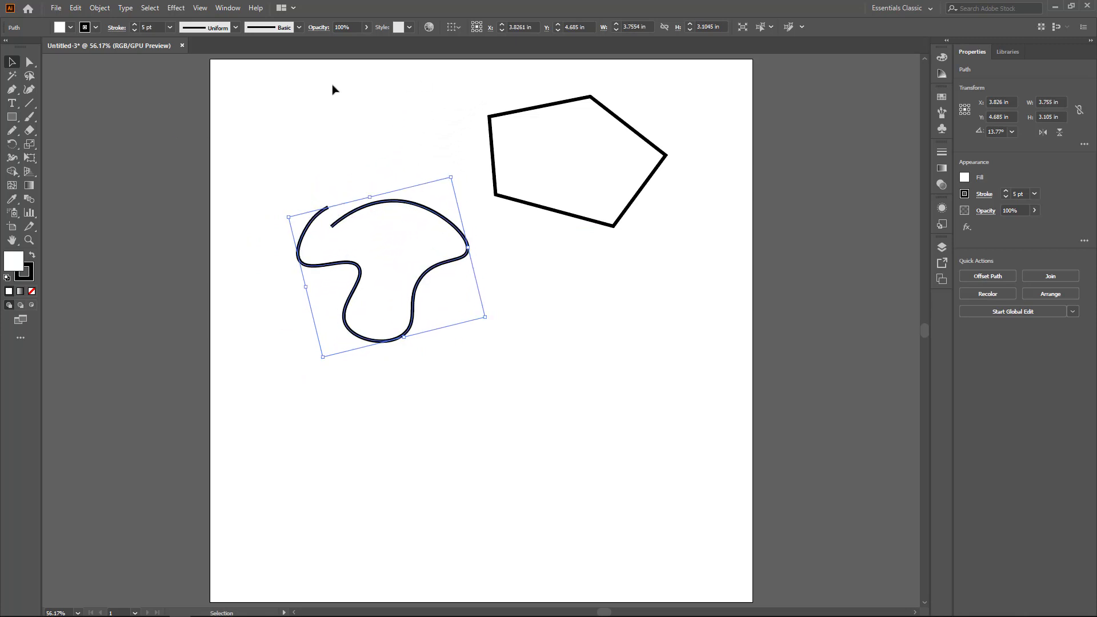
Step: Raise the five-sided shape's top anchor point and round its lower corner to 2 in with Direct Selection
left_click(30, 62)
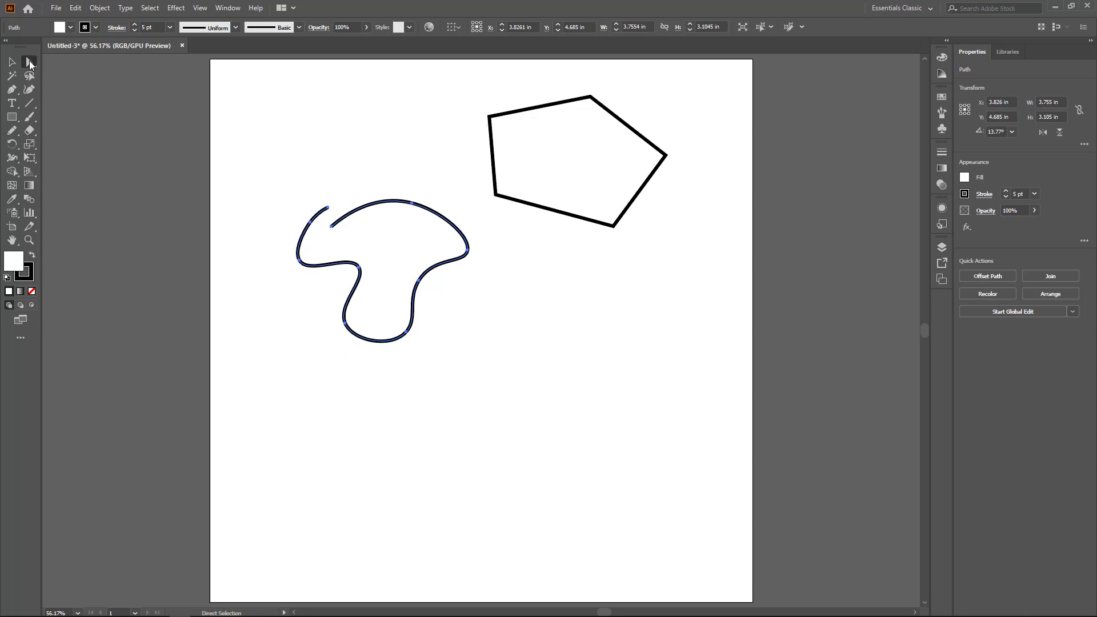
left_click(513, 201)
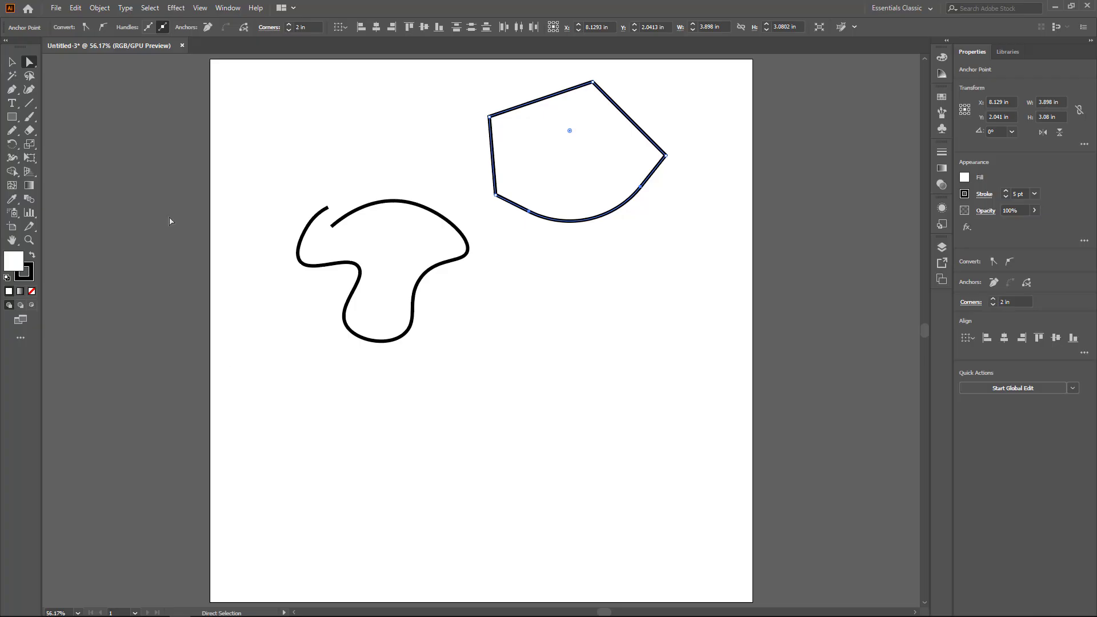
Step: Draw a closed shape about 5.2 in wide and 4 in high below the five-sided one with the Pen tool, mixing straight and curved segments
left_click(12, 89)
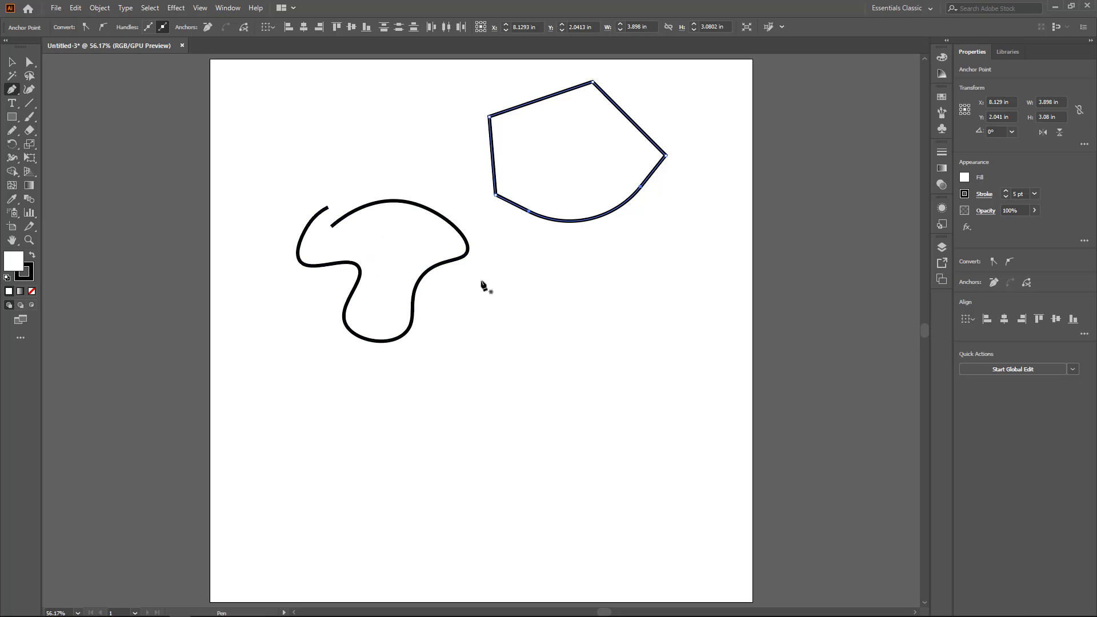
left_click_drag(496, 345, 547, 315)
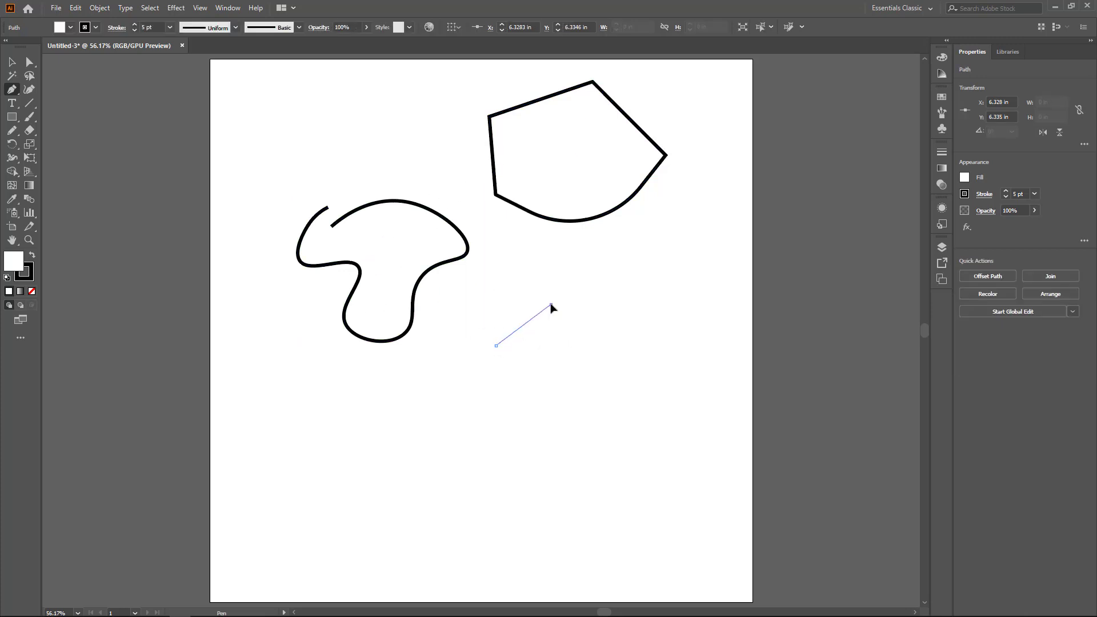
left_click(551, 304)
left_click(641, 330)
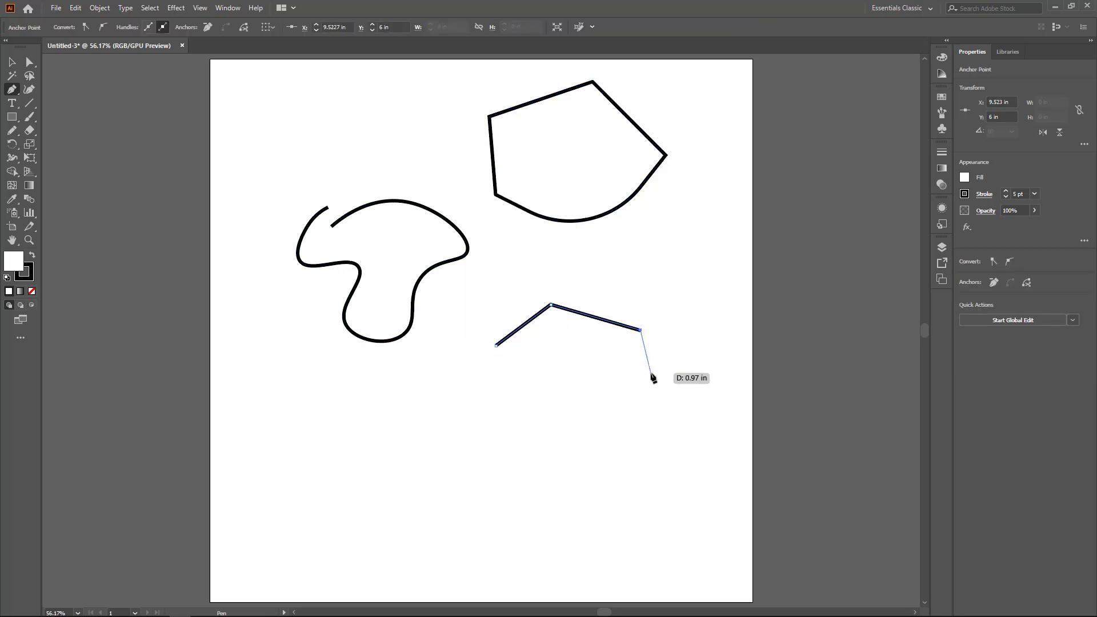
left_click(672, 395)
left_click_drag(647, 459, 446, 327)
left_click(497, 345)
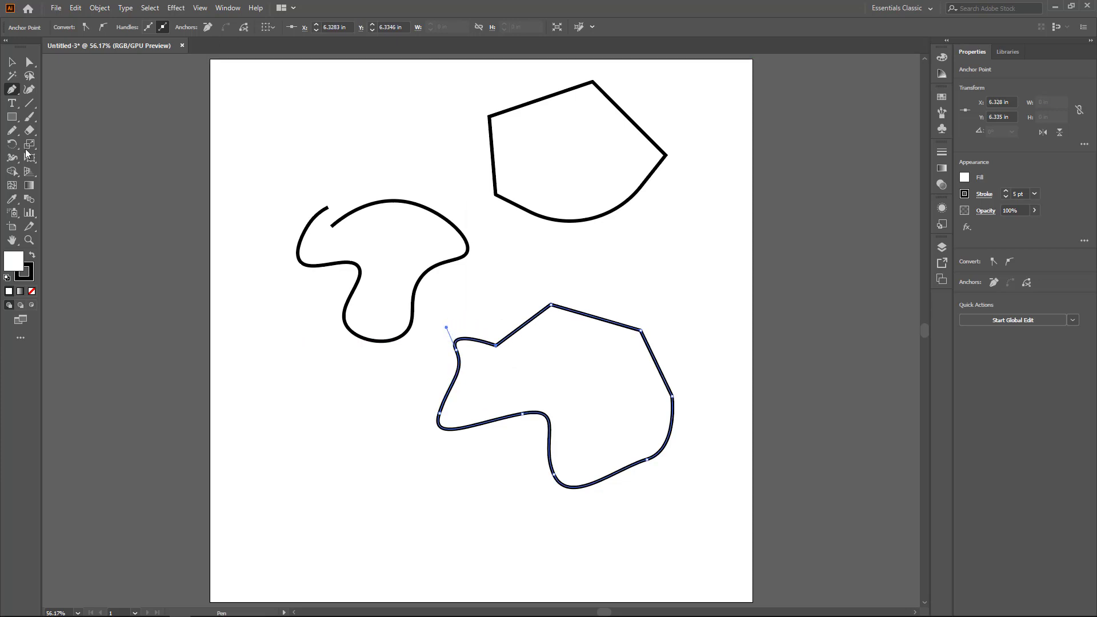
Step: Draw a closed shape about 4.4 in wide and 2.8 in high in the artboard's lower left with the Curvature tool, mixing curves and sharp corners
left_click(29, 89)
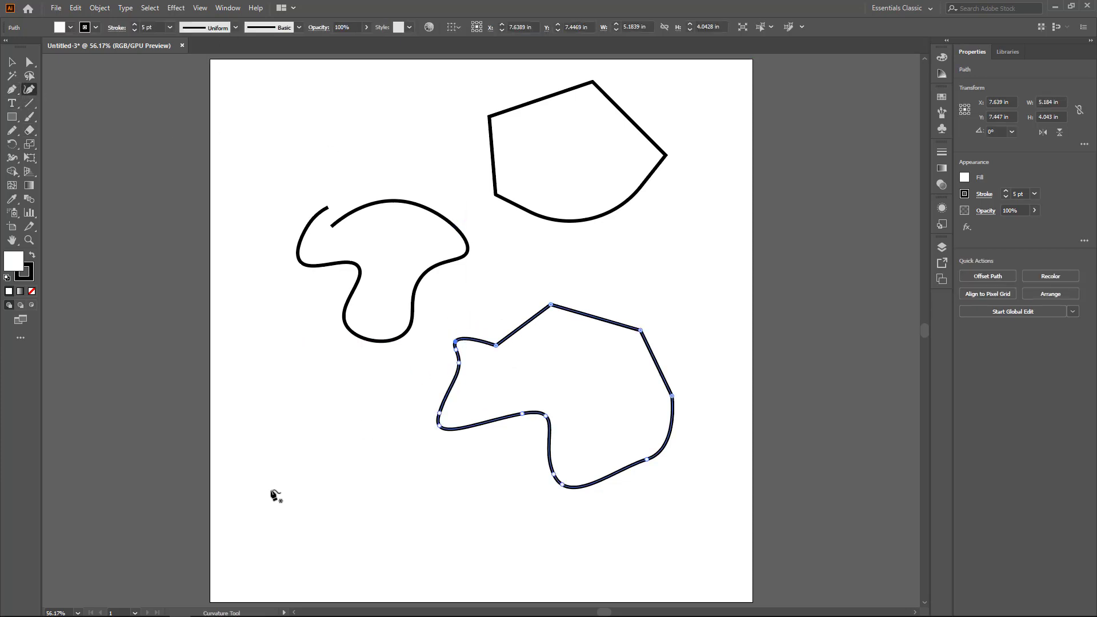
left_click(265, 484)
left_click(284, 433)
left_click(339, 431)
left_click(386, 472)
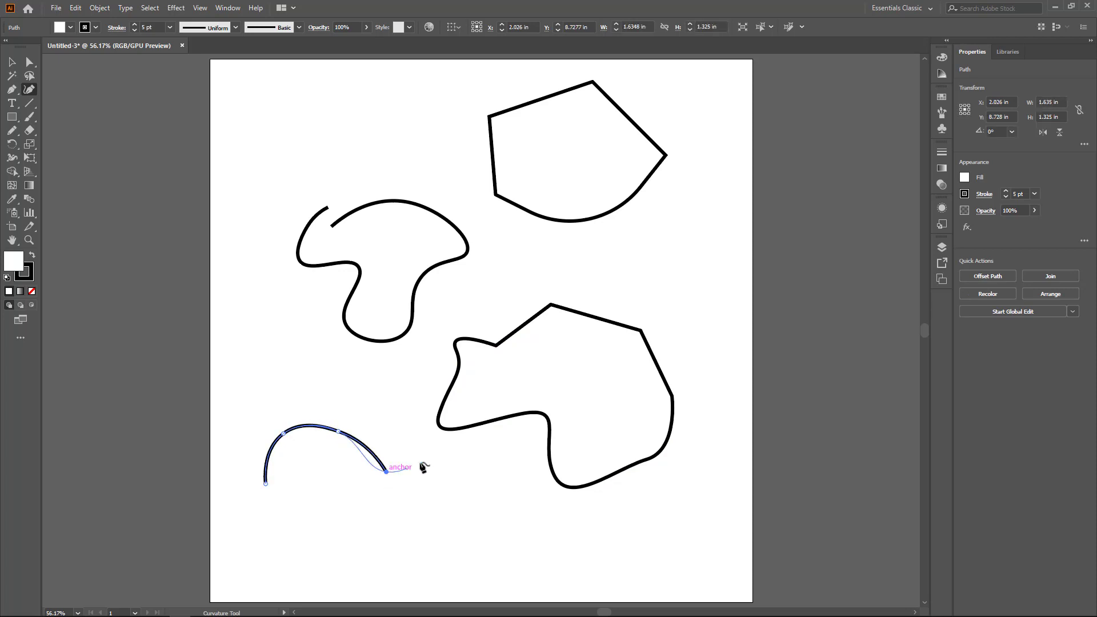
left_click(422, 460)
left_click(463, 496)
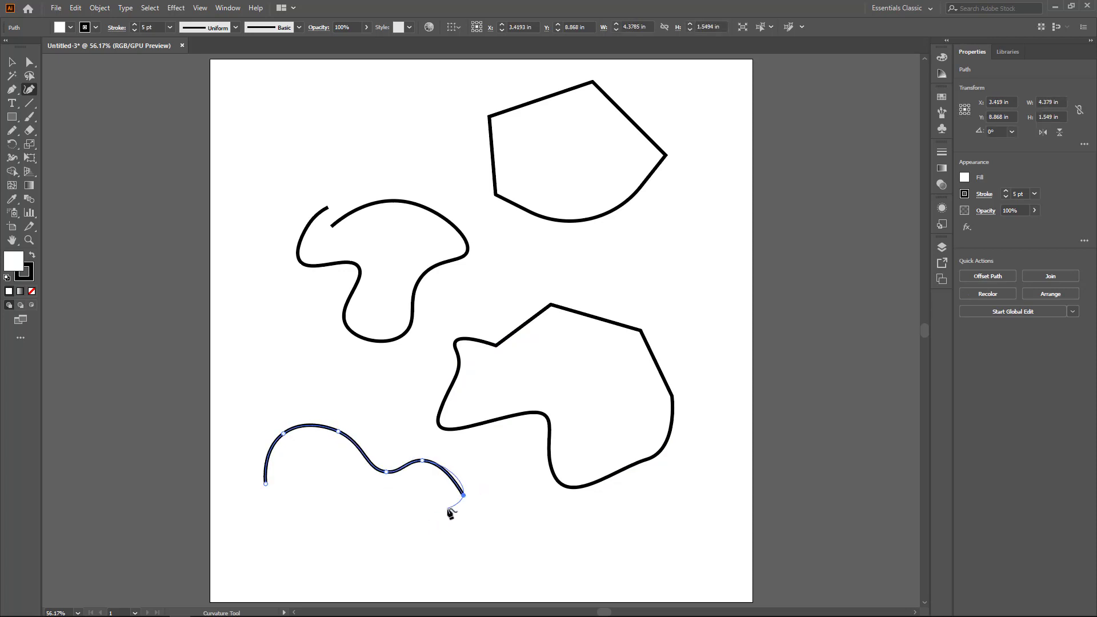
left_click(409, 525)
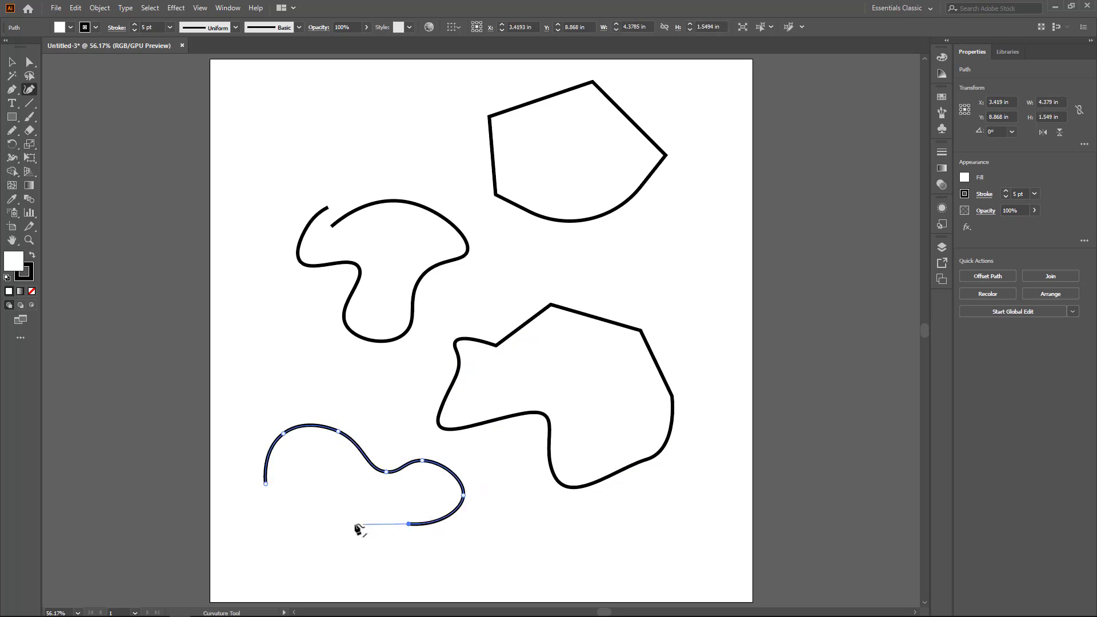
left_click(354, 523)
double_click(308, 551)
double_click(276, 535)
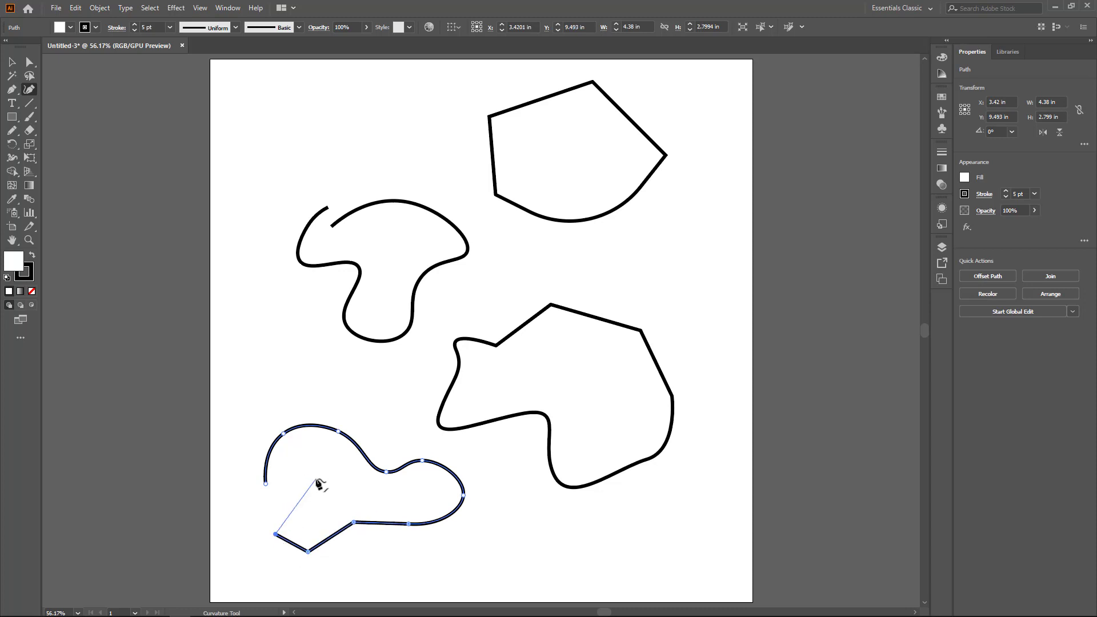
double_click(316, 479)
left_click(265, 484)
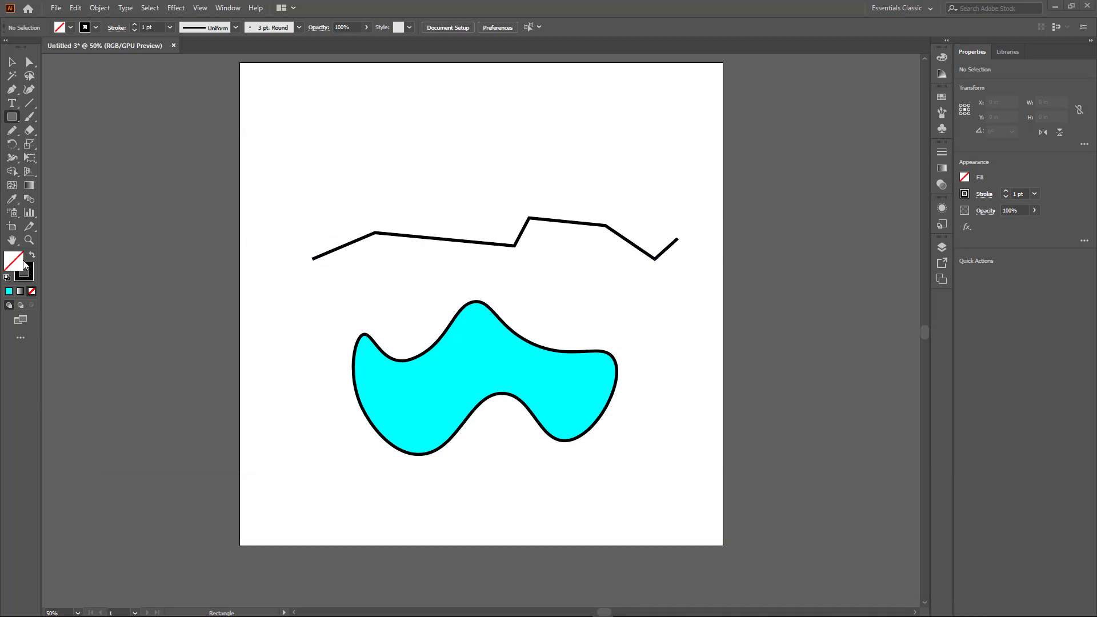
Step: Set a blue fill and a 3 pt red stroke, and draw a rectangle about 3.1 × 1.6 in above the zigzag line
left_click(965, 179)
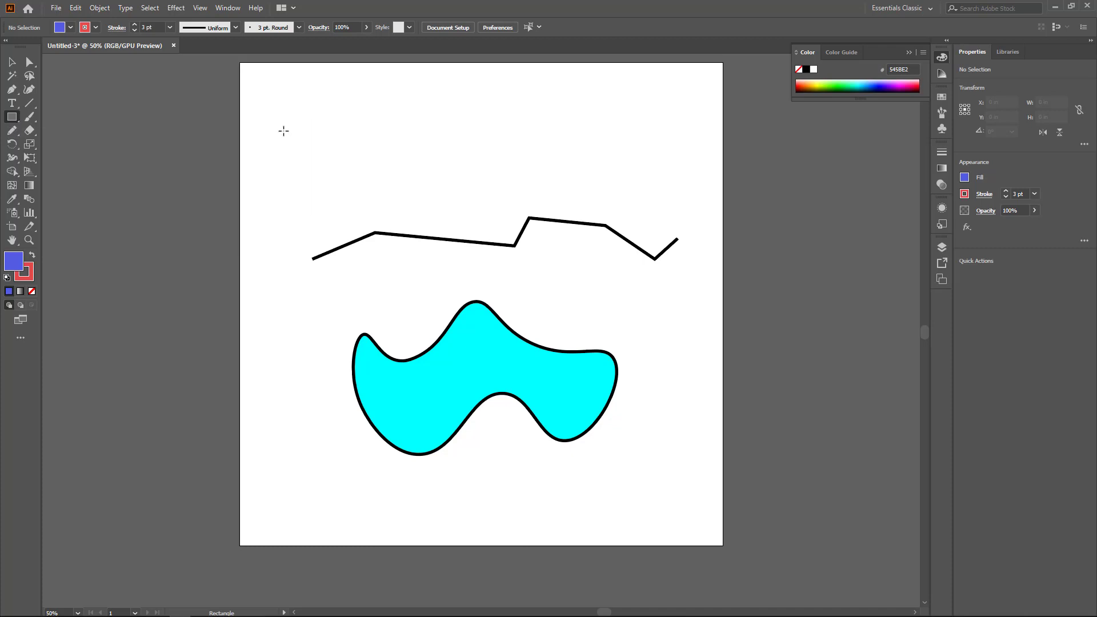
left_click_drag(324, 105, 450, 169)
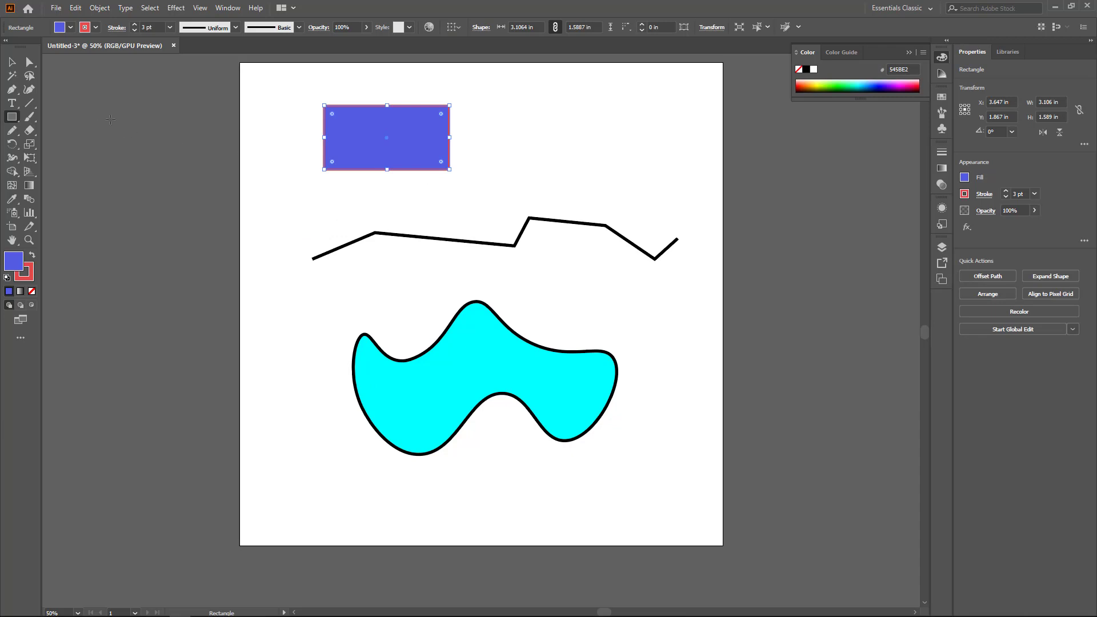
Step: Draw a five-pointed star beside the rectangle and pull its lower-left point out into a long tail
left_click(17, 121)
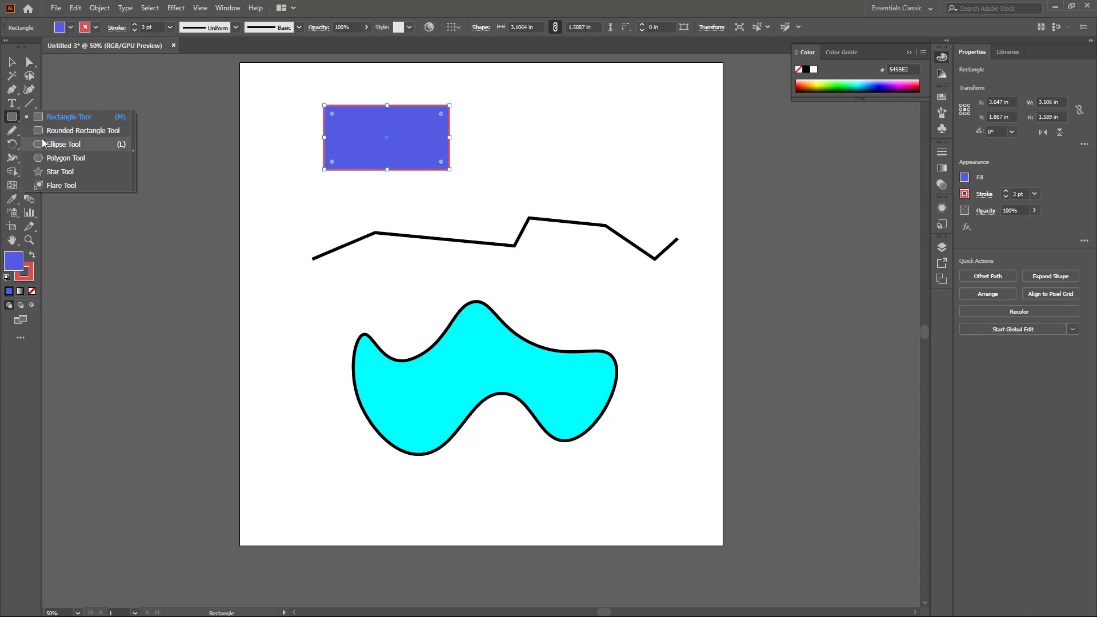
left_click(57, 172)
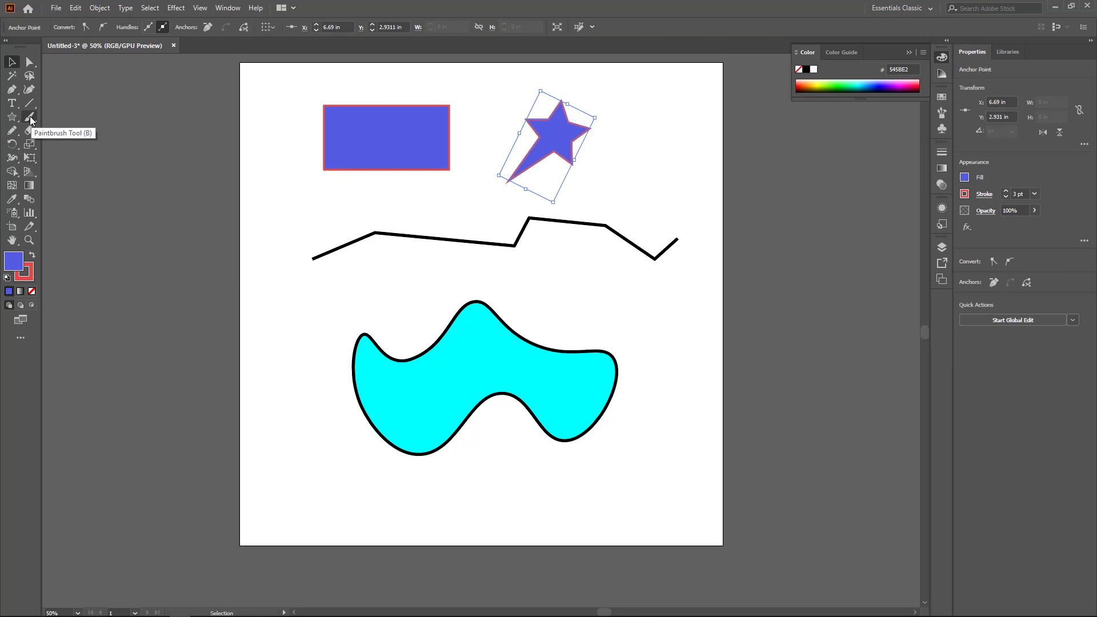
double_click(31, 118)
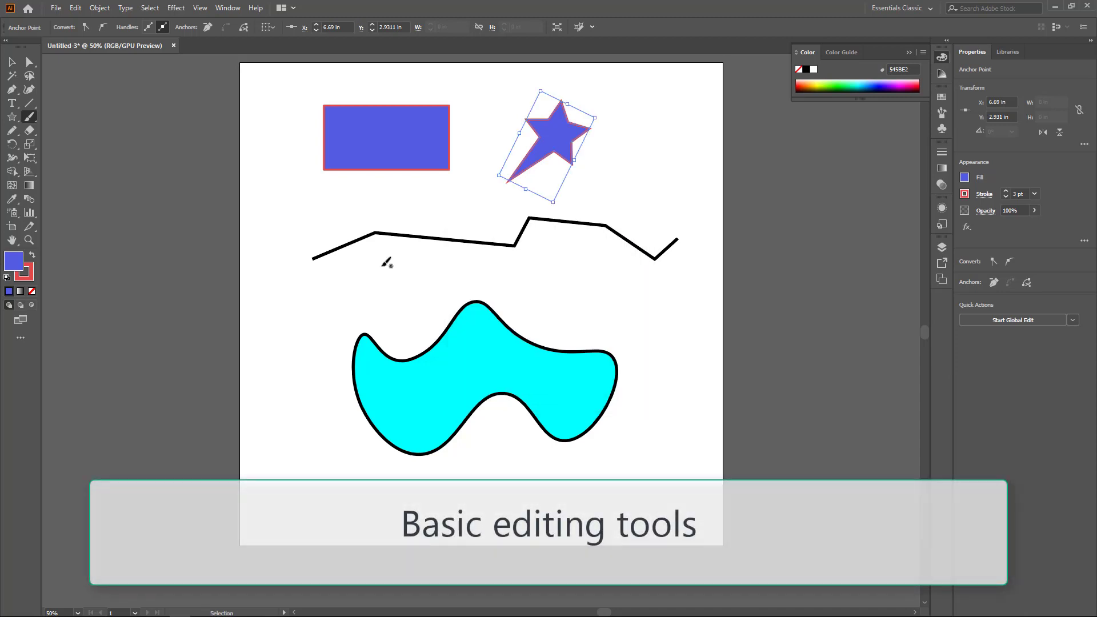
Step: Select all the artwork and cut four gaps into the black zigzag line with the Eraser
key("ctrl+plus")
scroll(426, 303, "down", 3)
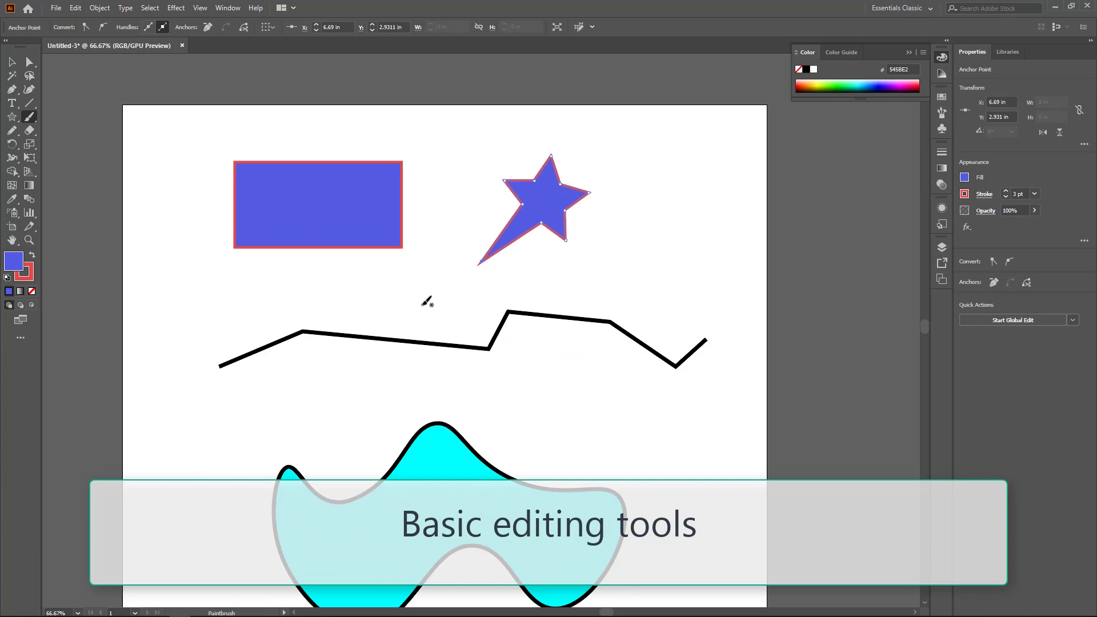
scroll(427, 303, "down", 1)
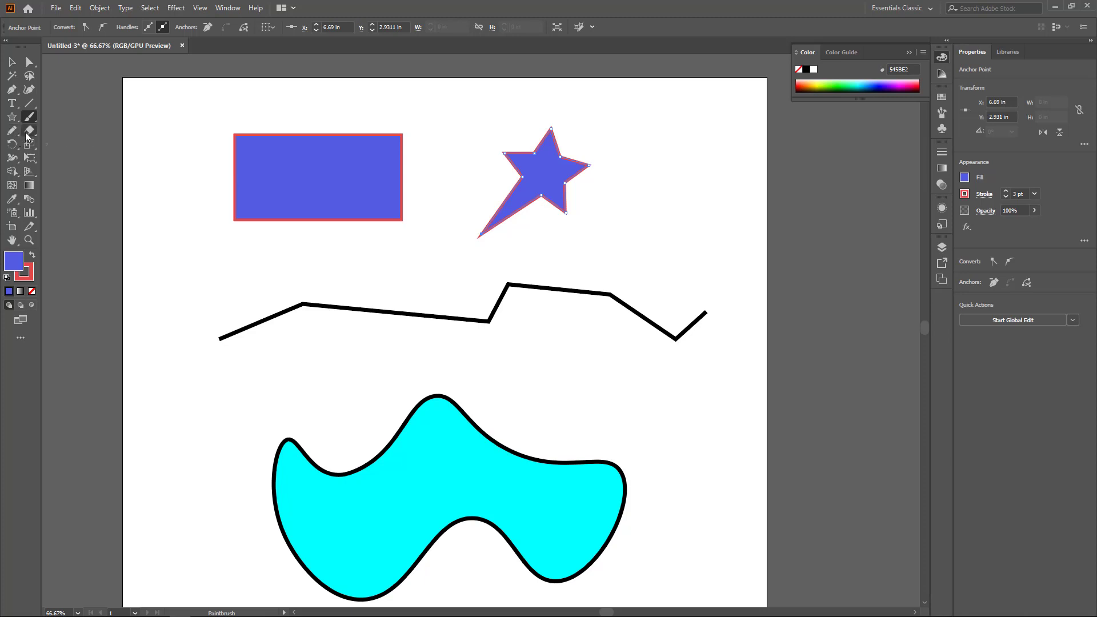
left_click(29, 131)
left_click(11, 61)
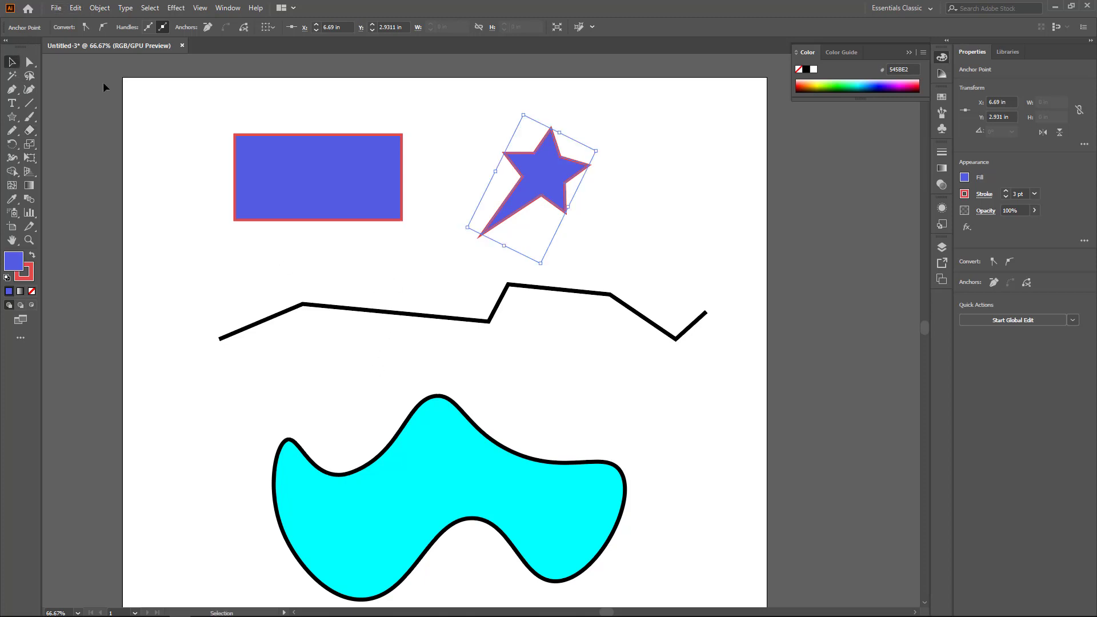
left_click_drag(663, 115, 303, 518)
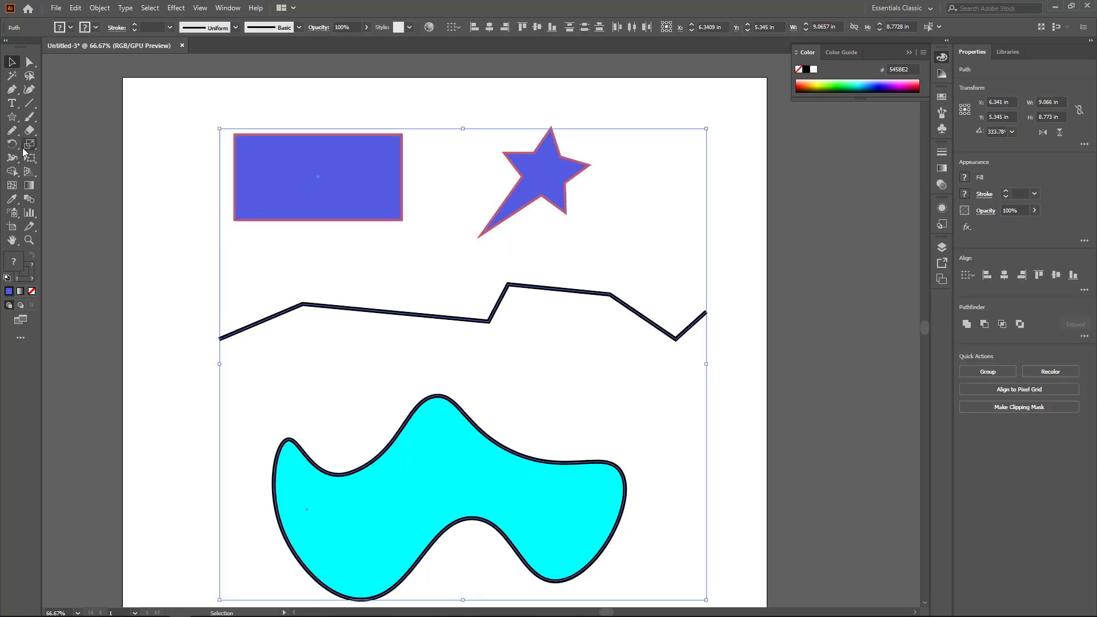
left_click(29, 130)
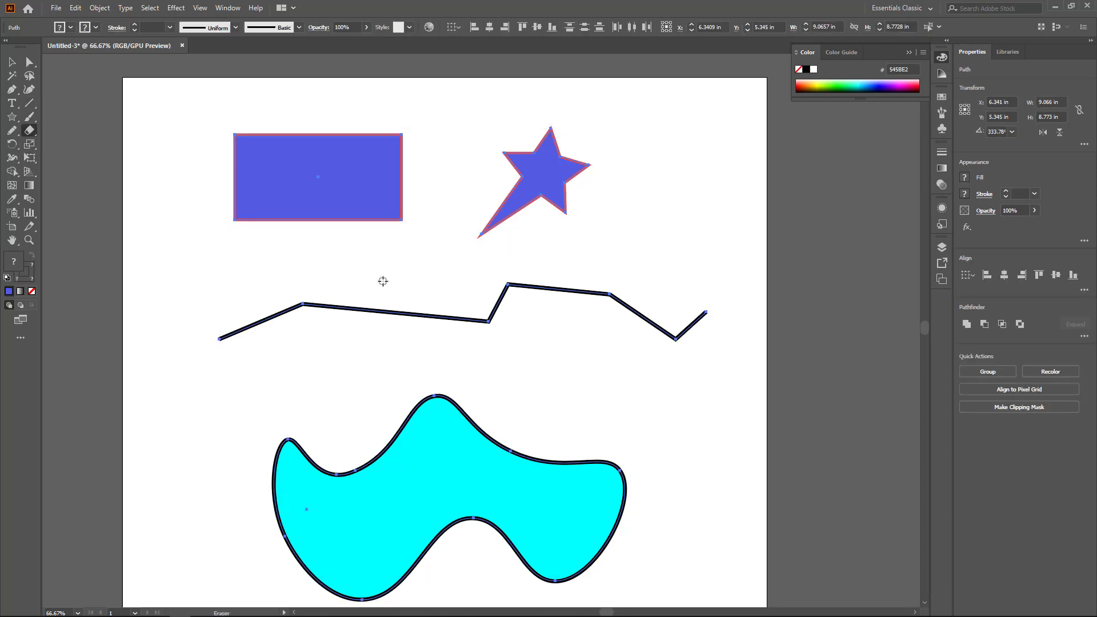
left_click_drag(382, 300, 384, 325)
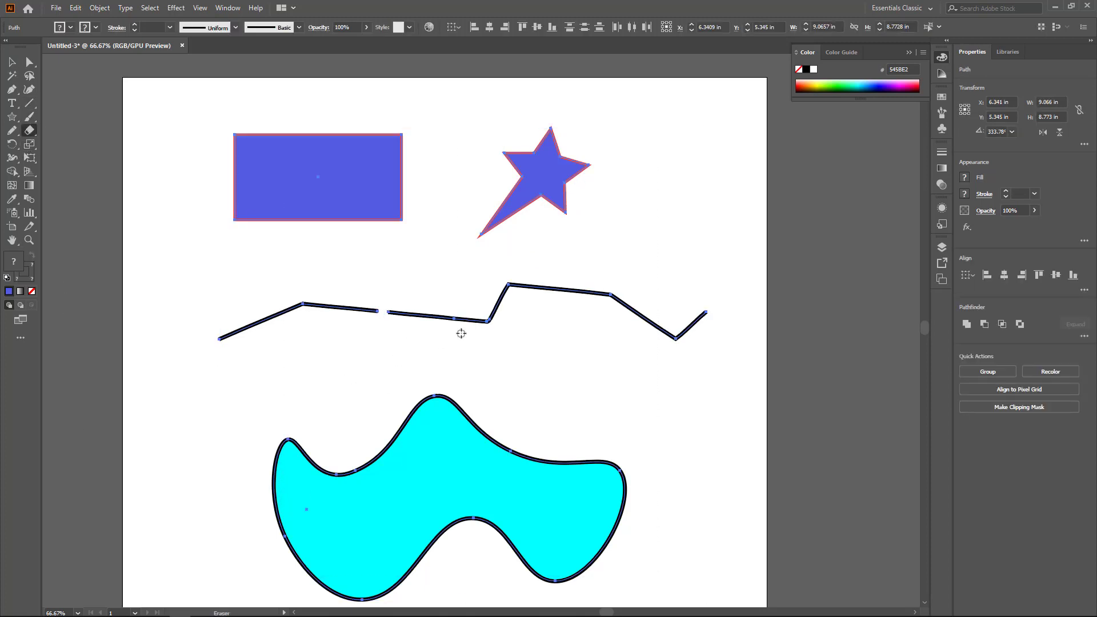
left_click_drag(459, 330, 451, 298)
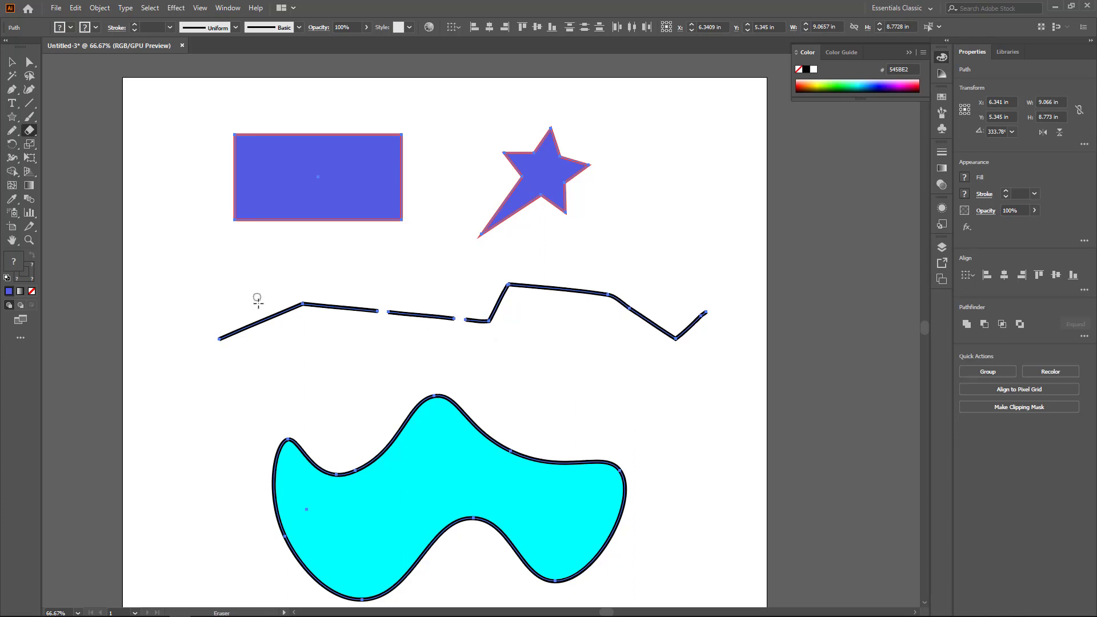
left_click_drag(236, 312, 260, 329)
left_click_drag(573, 270, 563, 307)
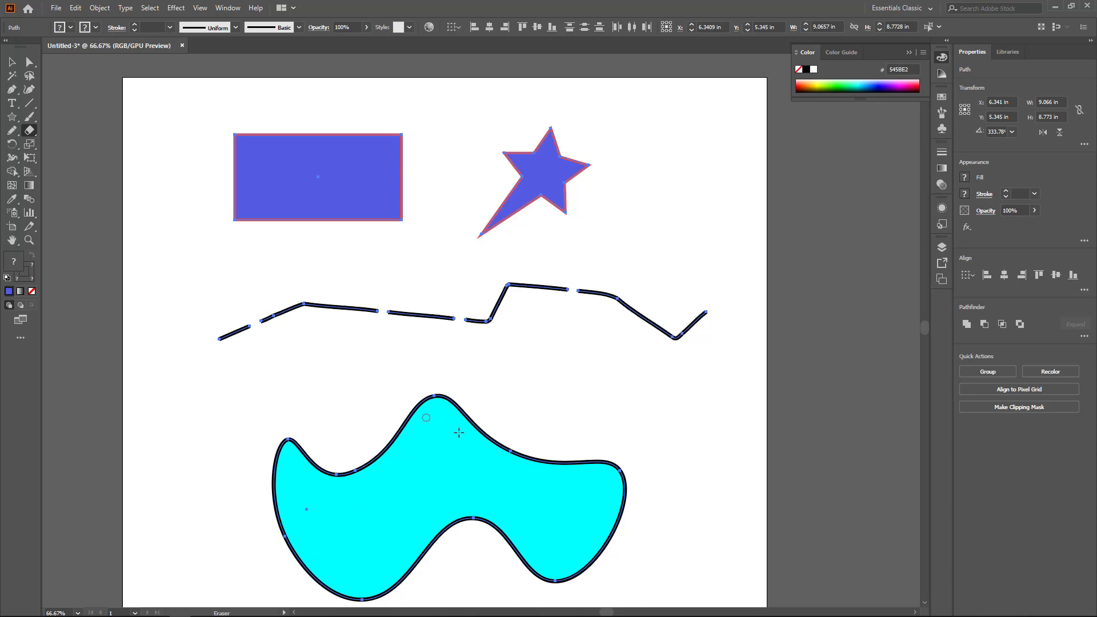
Step: Erase three narrow notches into the cyan shape, two from its upper edge and one from its lower edge, and deselect everything
left_click_drag(389, 435, 424, 466)
left_click_drag(571, 433, 506, 486)
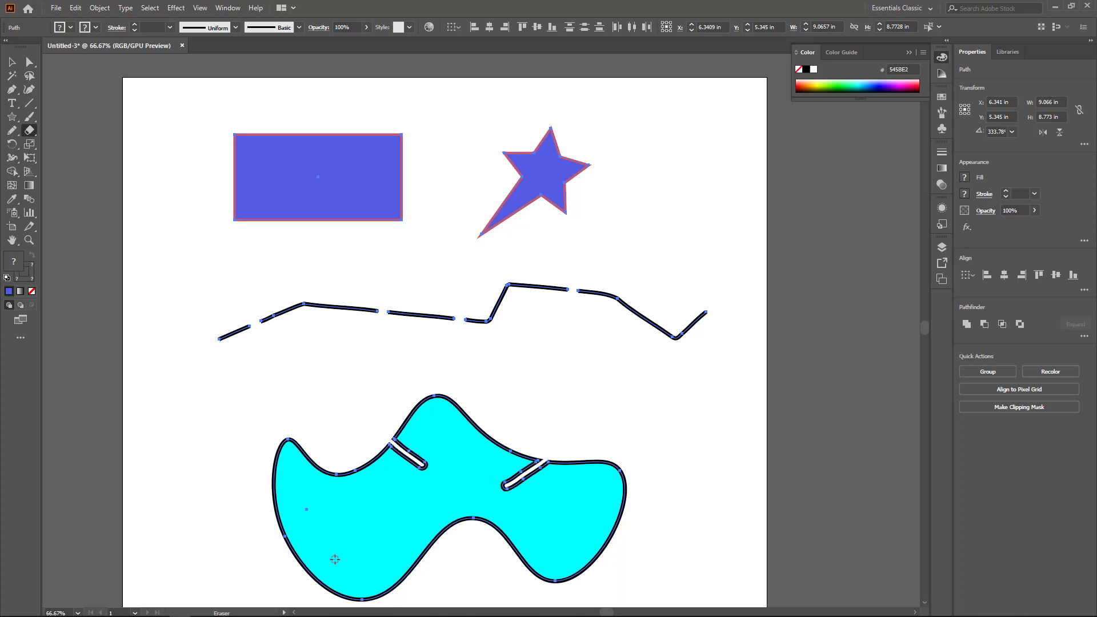
left_click_drag(448, 547, 434, 505)
key("ctrl+shift+a")
Step: Set the Eraser size to 45 pt and erase wide notches into the left and right sides of the cyan shape
double_click(28, 134)
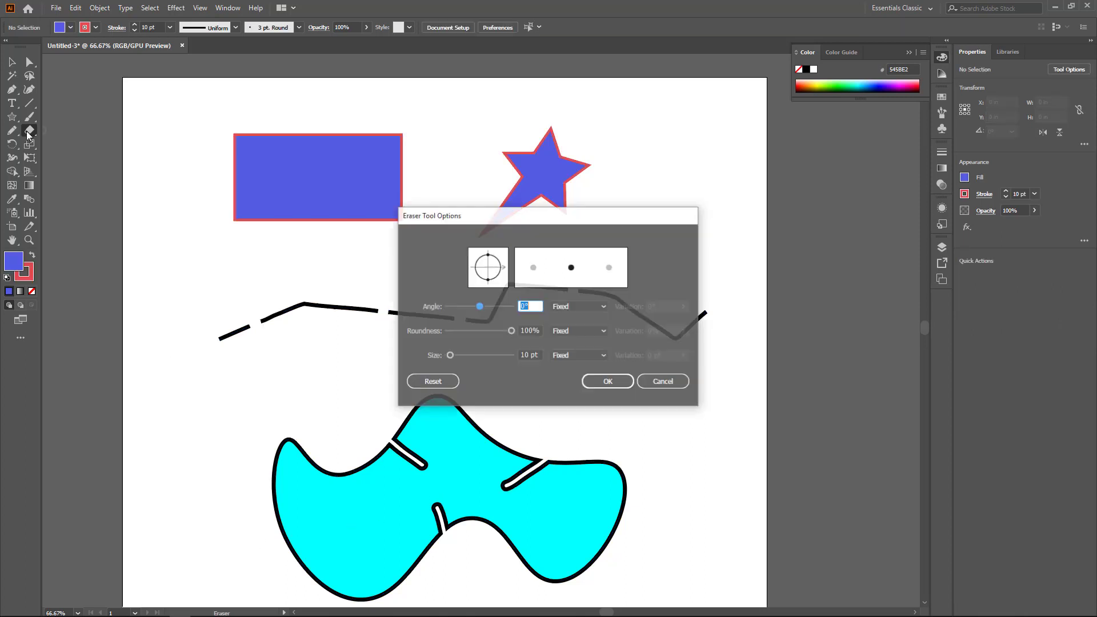
left_click_drag(450, 357, 462, 360)
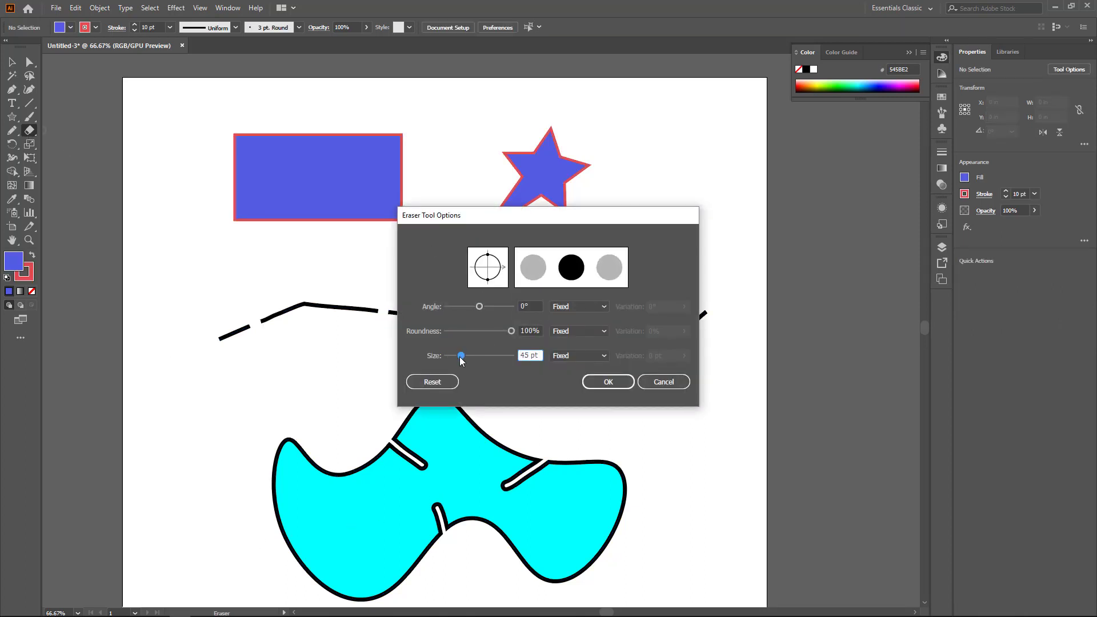
left_click(608, 382)
left_click_drag(285, 571, 363, 532)
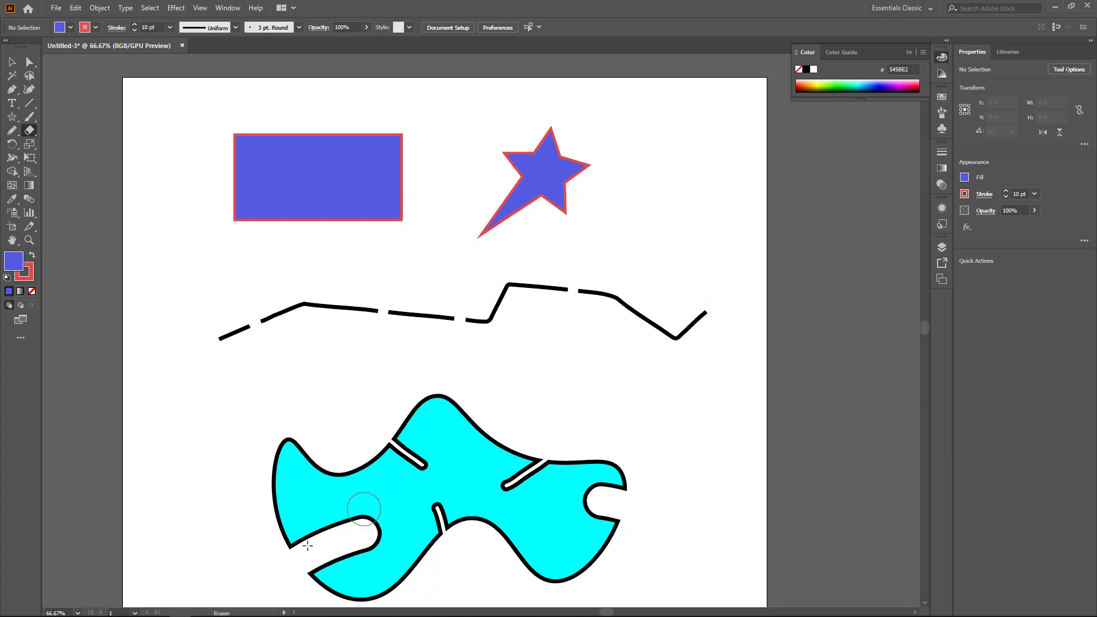
key("v")
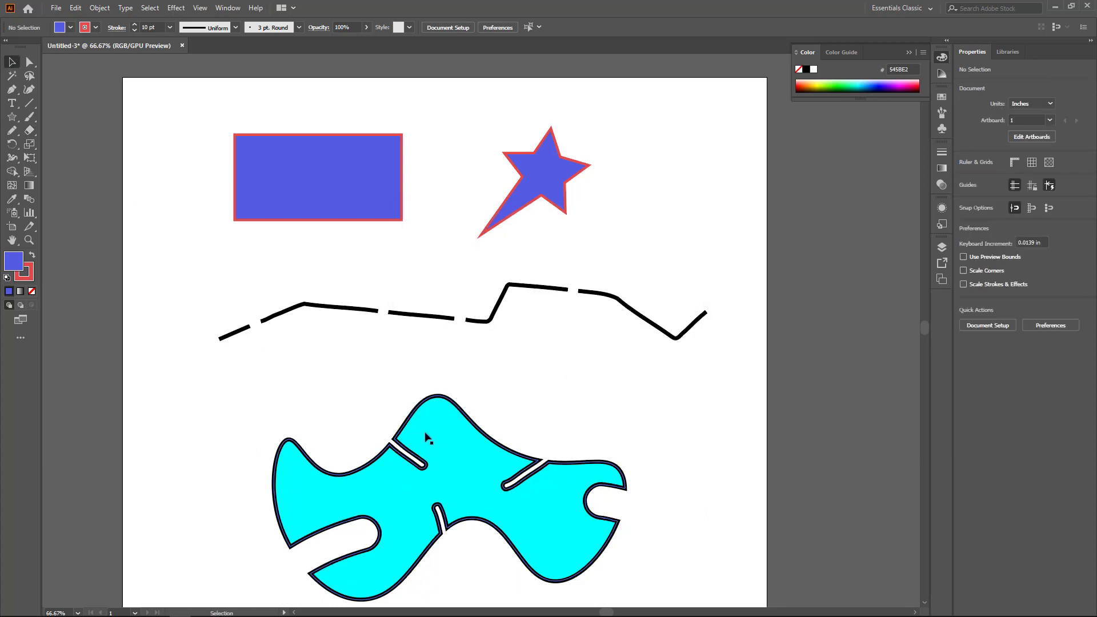
Step: Move the cyan shape up over the other artwork and send the star to the back
left_click_drag(426, 433, 403, 358)
left_click(600, 211)
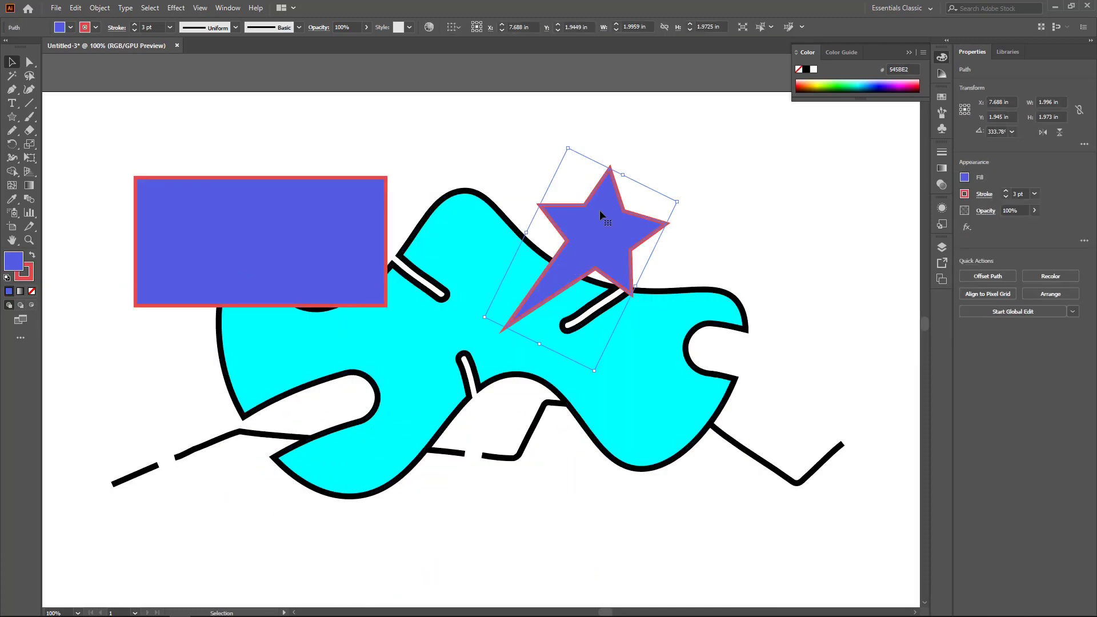
right_click(601, 215)
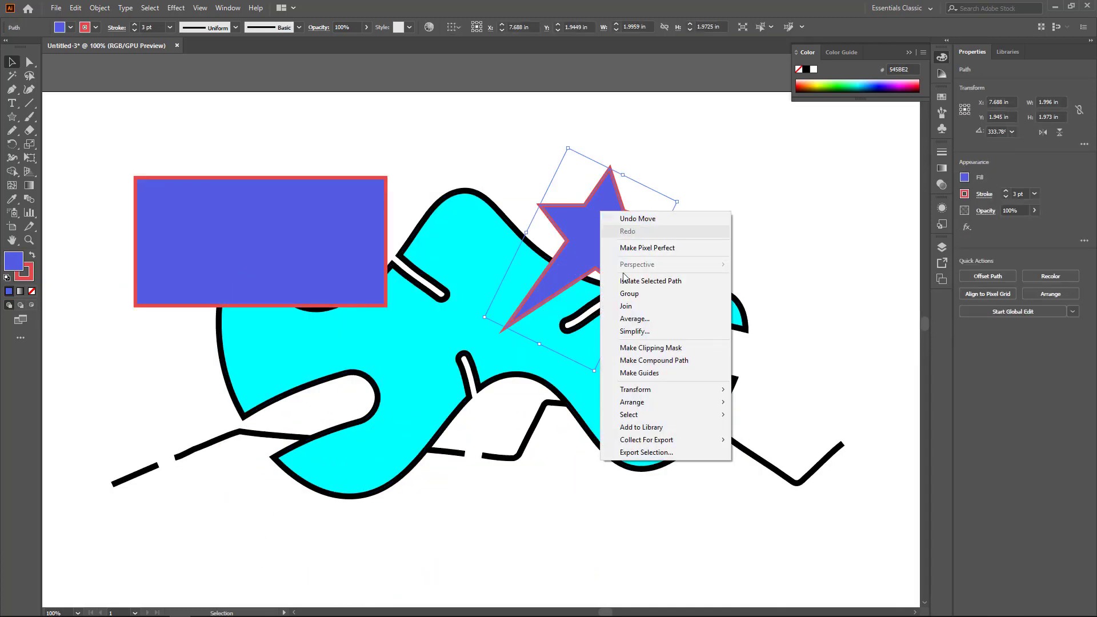
mouse_move(662, 403)
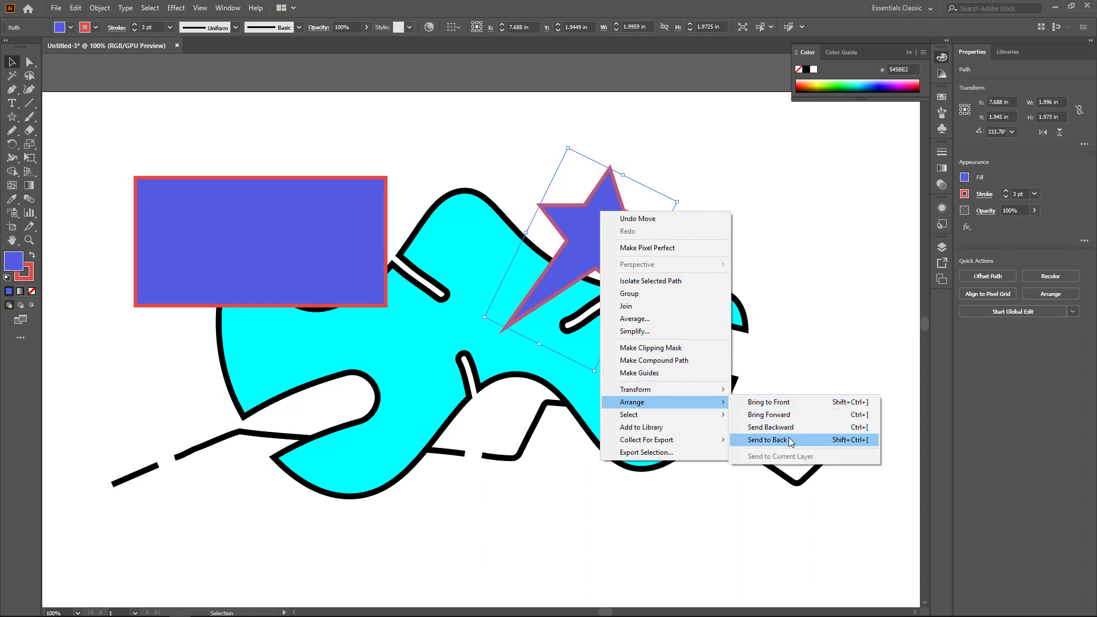
left_click(768, 440)
left_click(737, 338)
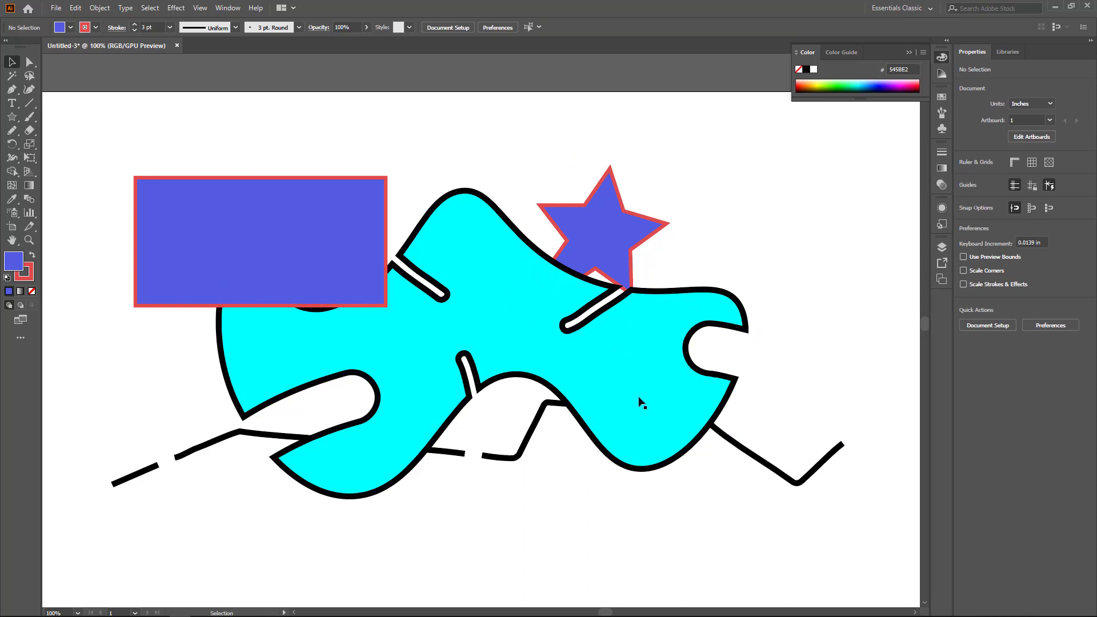
Step: Lower the cyan shape's opacity to 56% and deselect it
left_click(705, 326)
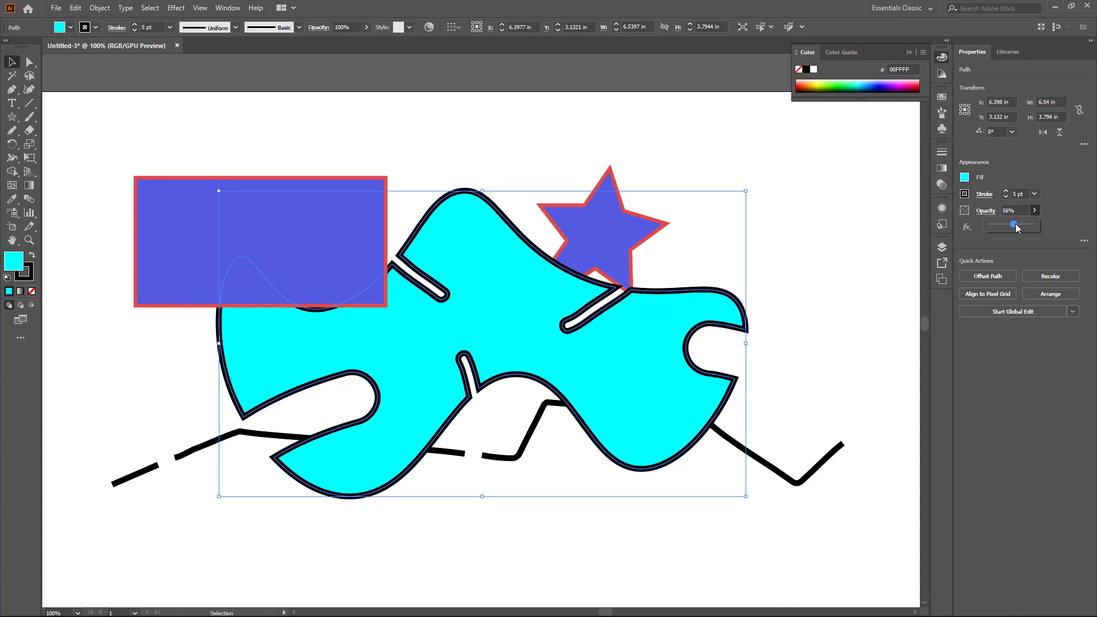
left_click(869, 237)
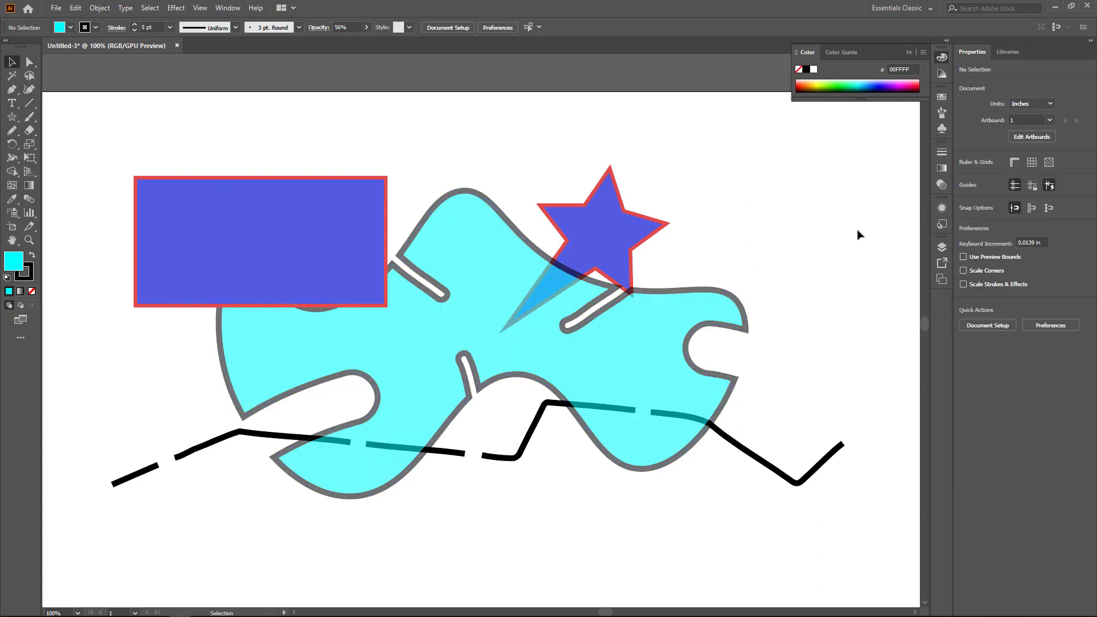
Step: Make a copy of the rectangle offset 1 in horizontally and 1 in vertically with the Move transform
left_click(303, 196)
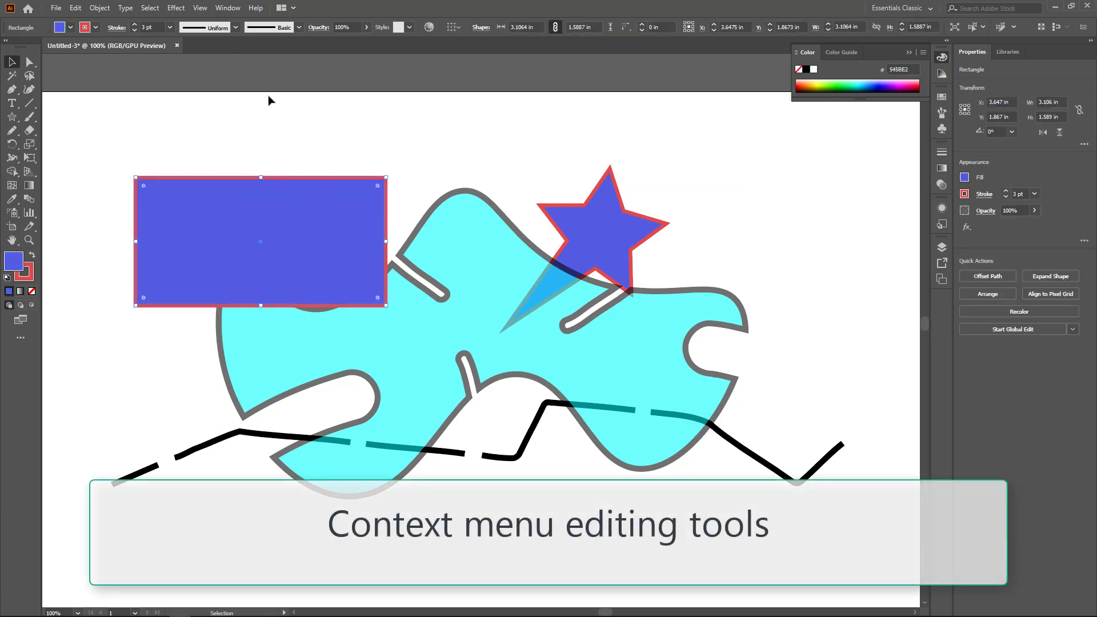
right_click(275, 215)
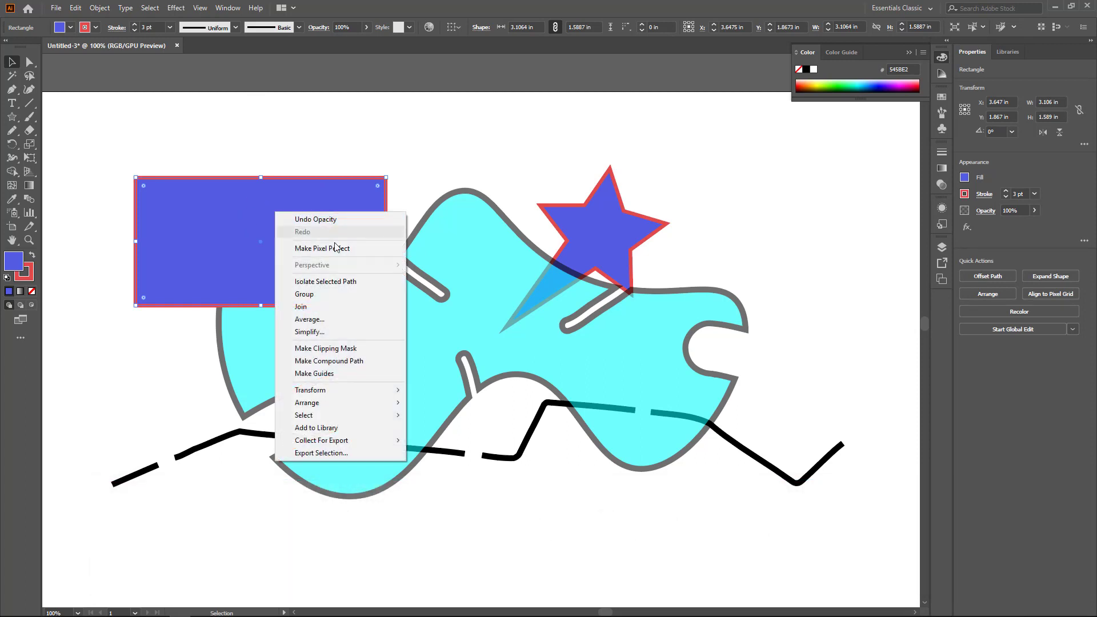
mouse_move(338, 392)
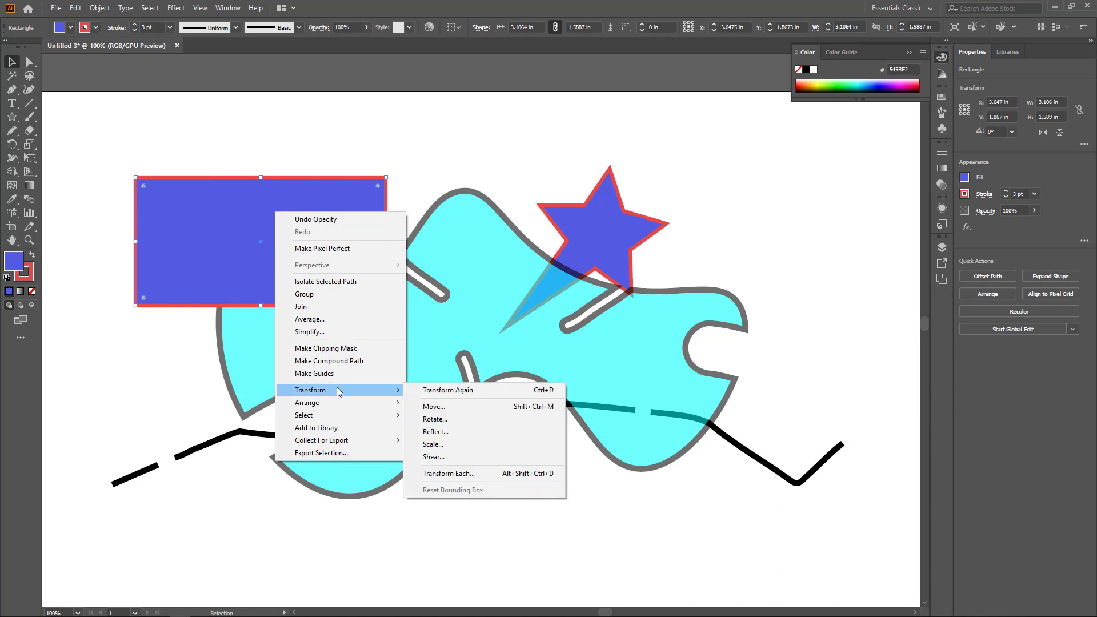
left_click(434, 410)
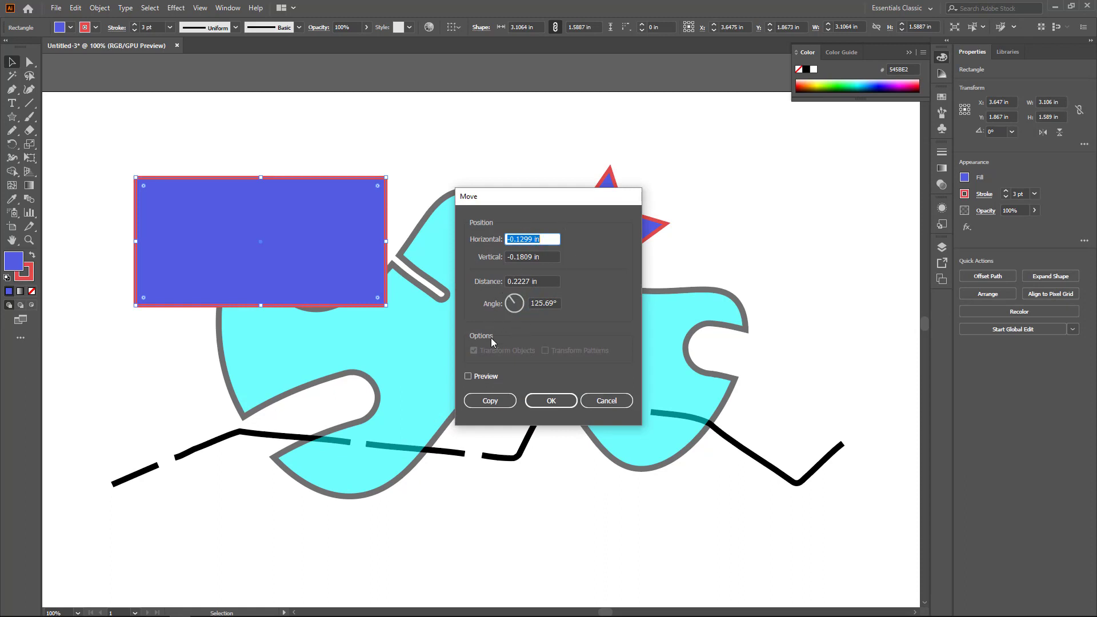
left_click(468, 378)
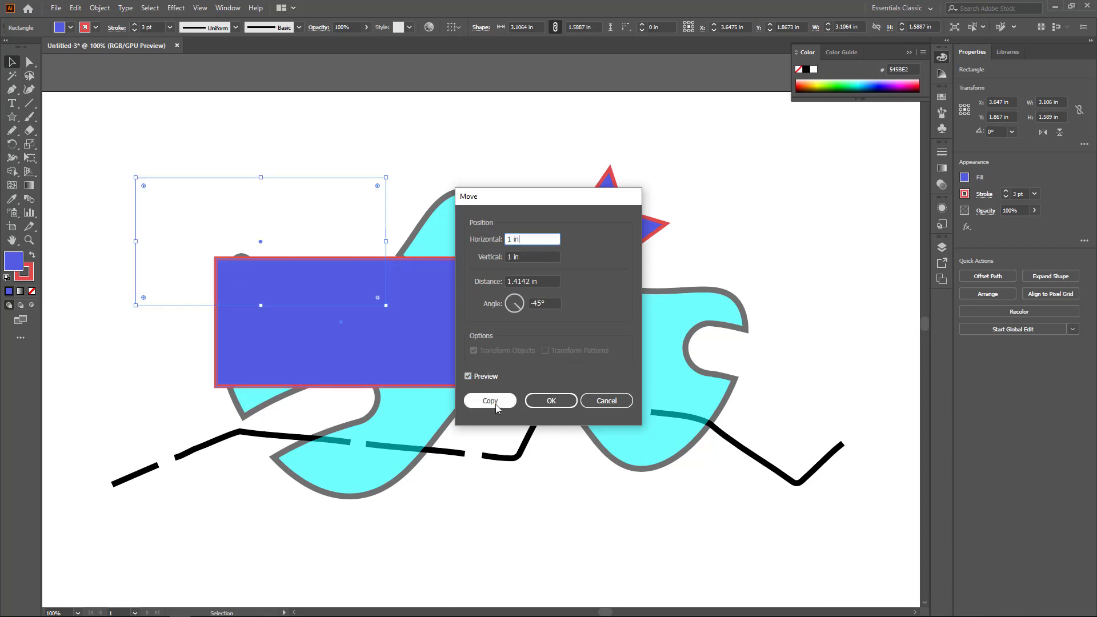
left_click(495, 403)
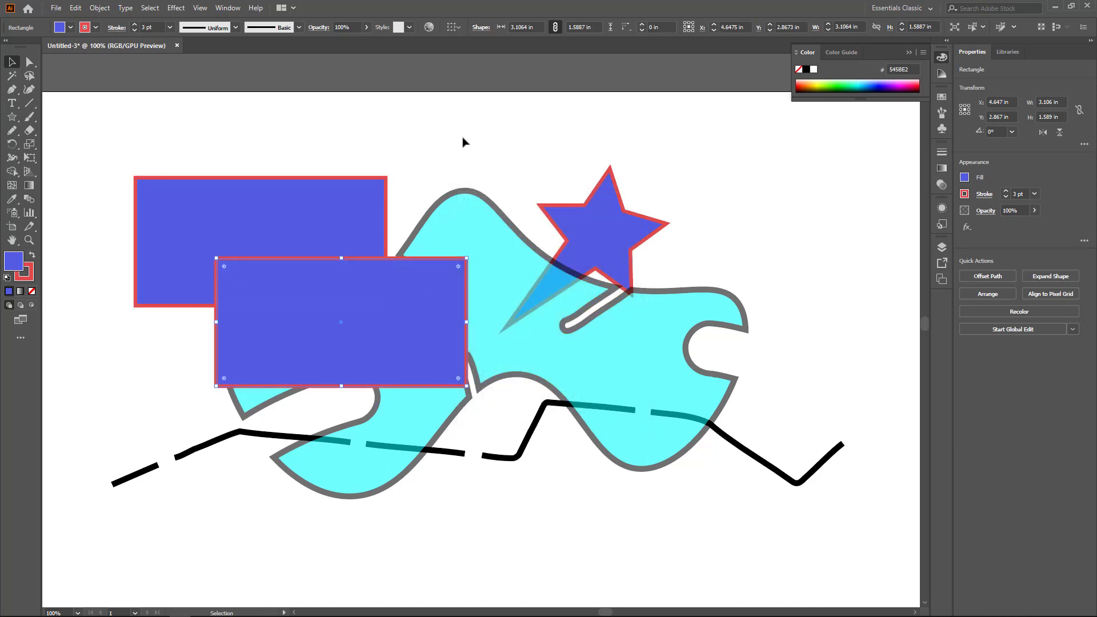
Step: Repeat the move-and-copy transform twice to add two more diagonally offset rectangles, and clear the selection
left_click(458, 145)
key("a")
key("ctrl+d")
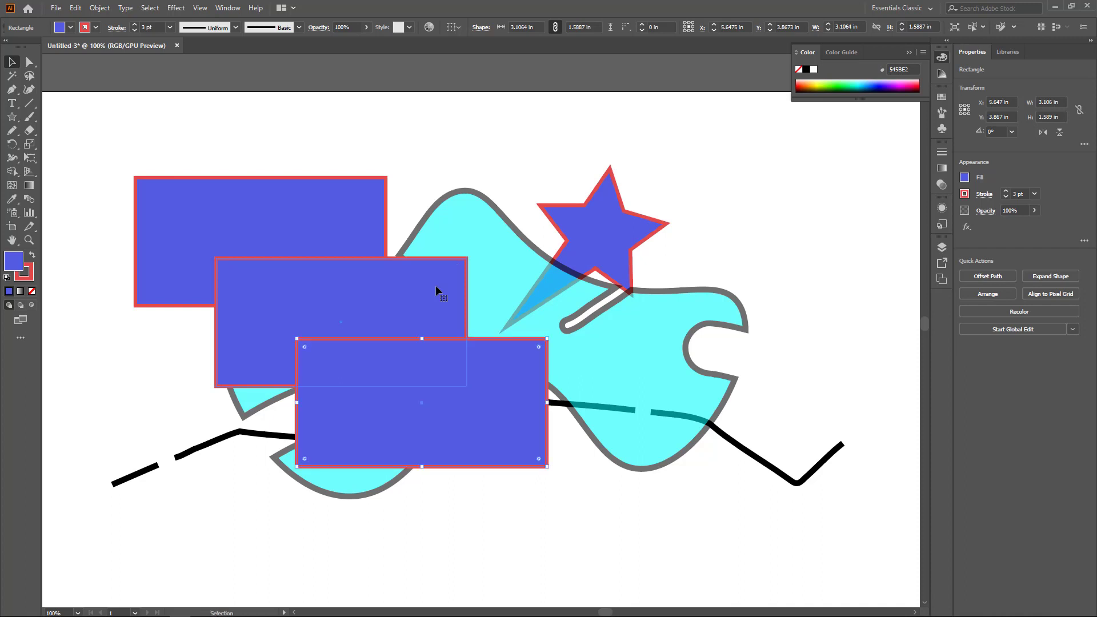
key("ctrl+d")
key("v")
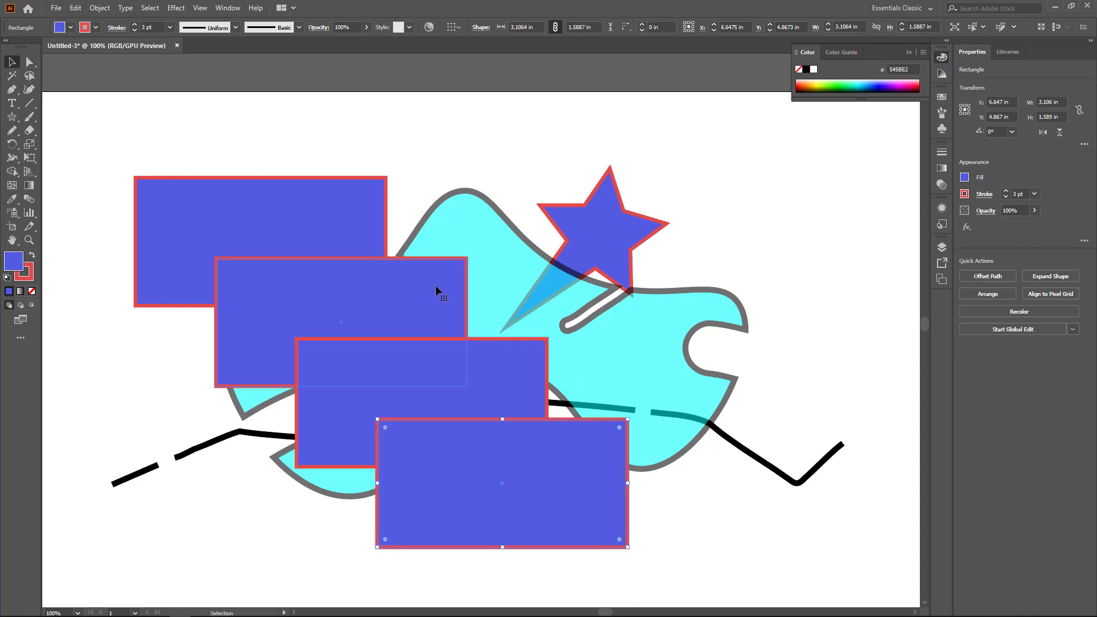
left_click(500, 148)
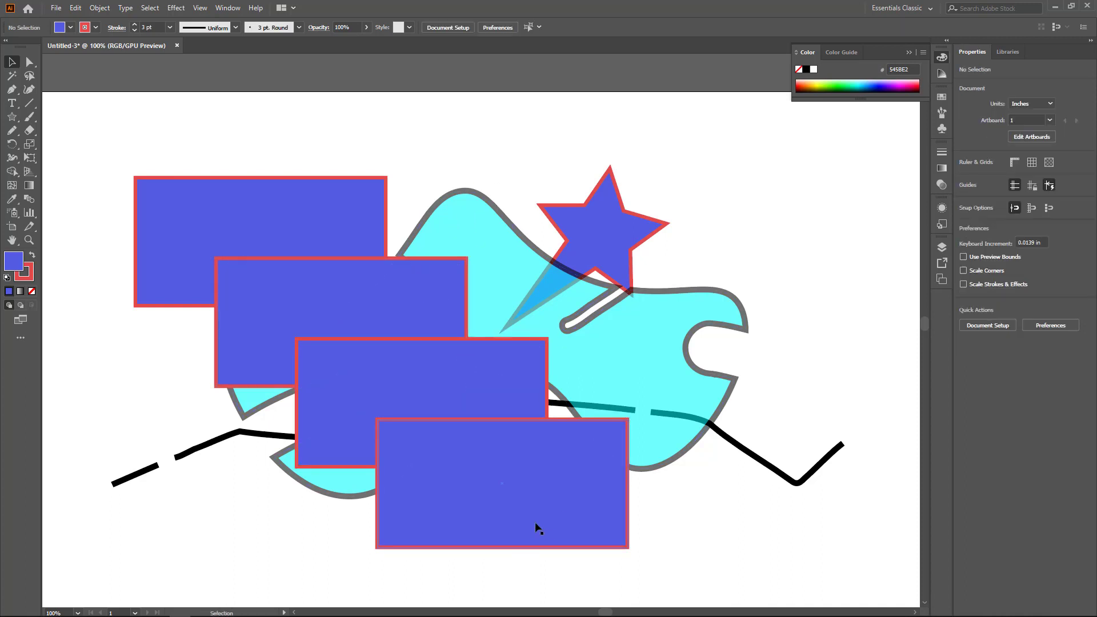
Step: Rotate the lowest rectangle by 49° with the Rotate transform, and undo the rotation
left_click(578, 447)
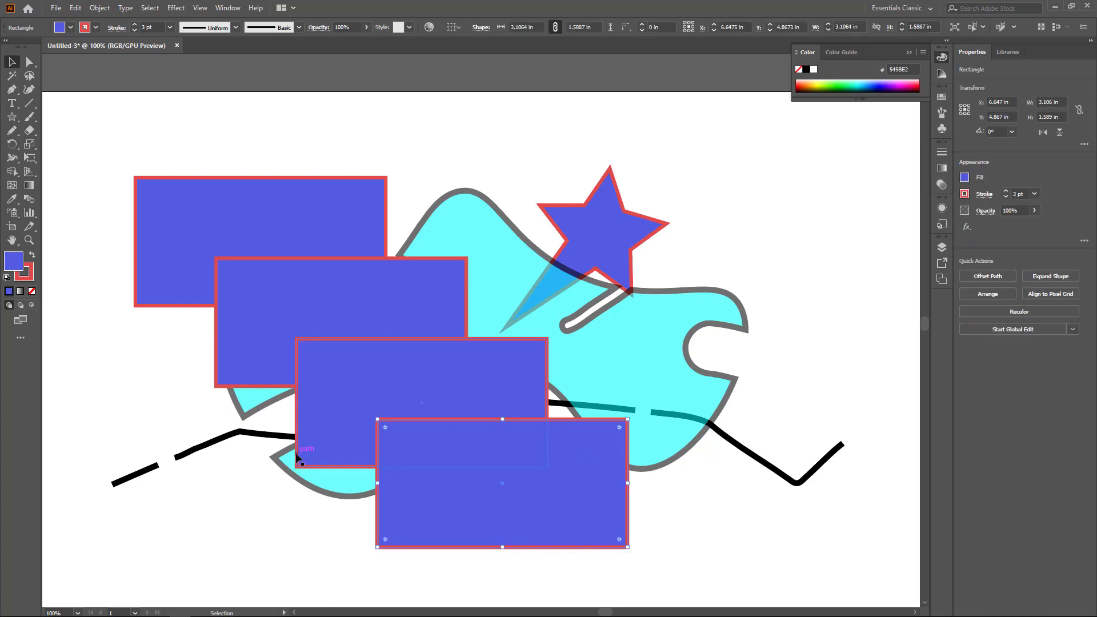
right_click(468, 503)
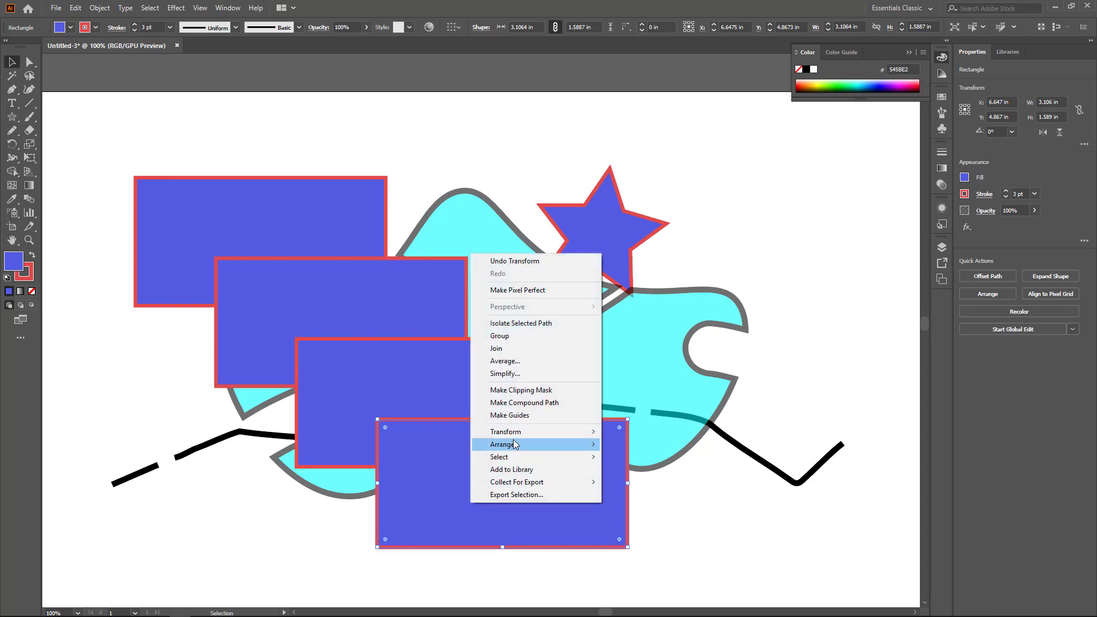
mouse_move(519, 435)
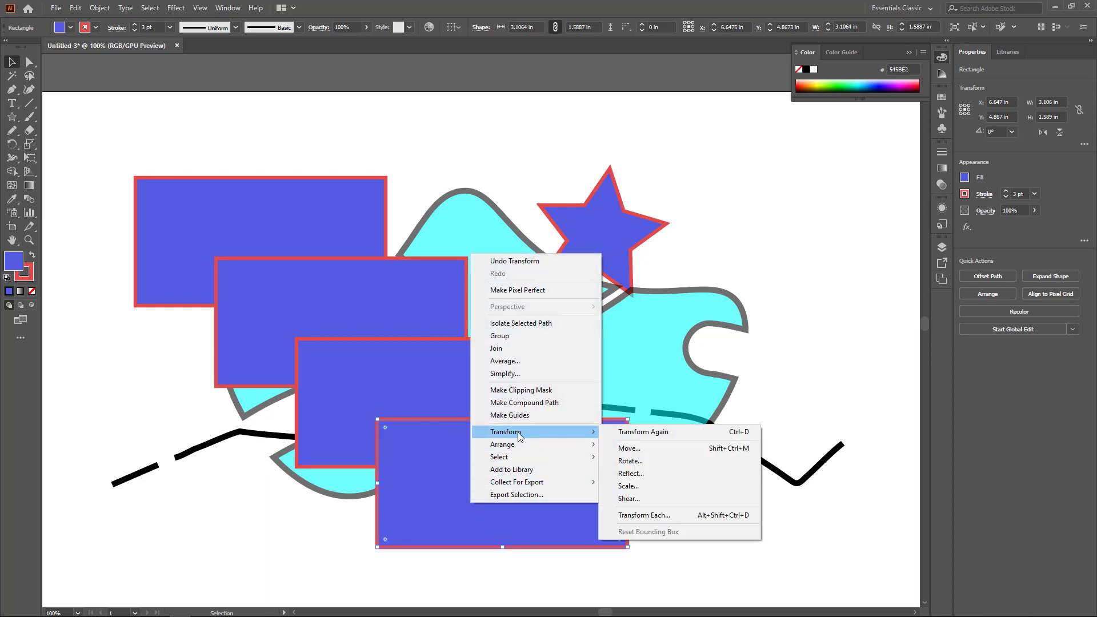
left_click(646, 460)
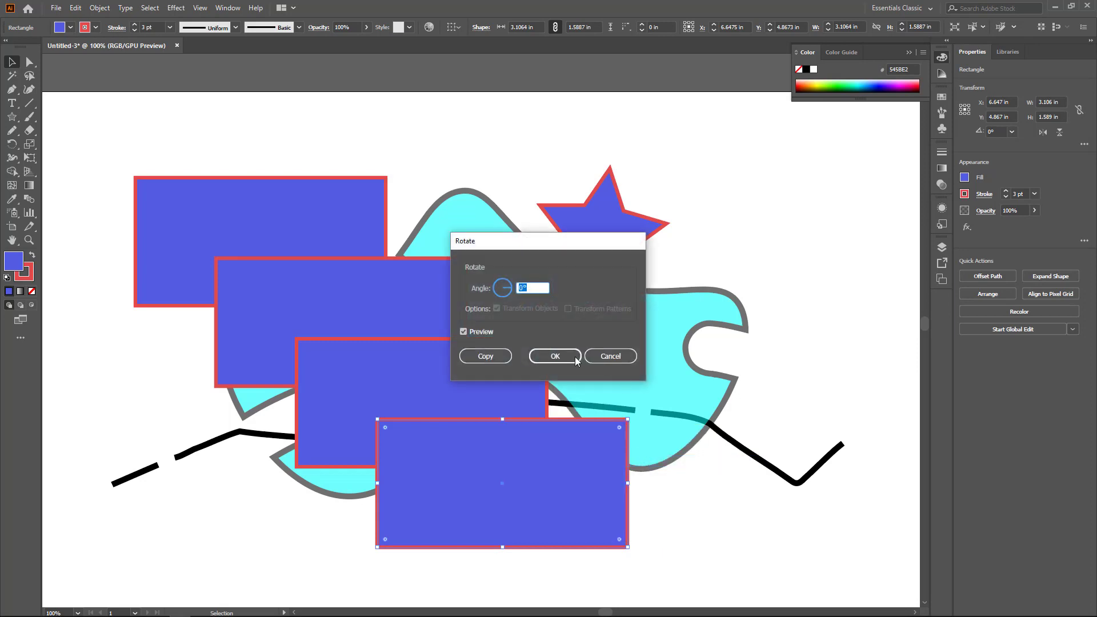
left_click(509, 280)
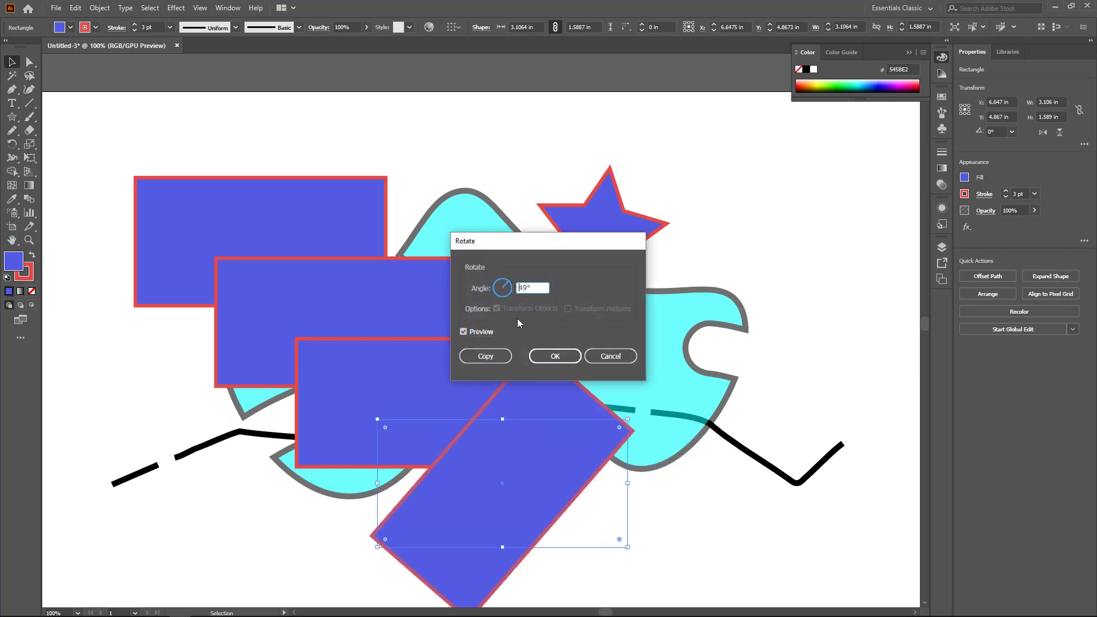
left_click(552, 355)
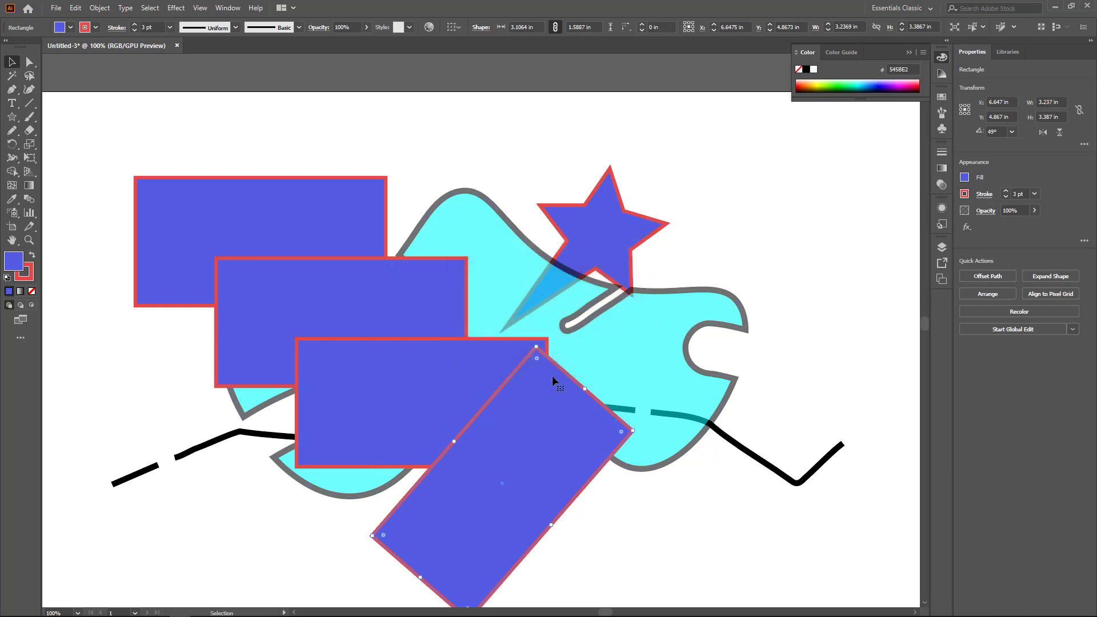
key("ctrl+z")
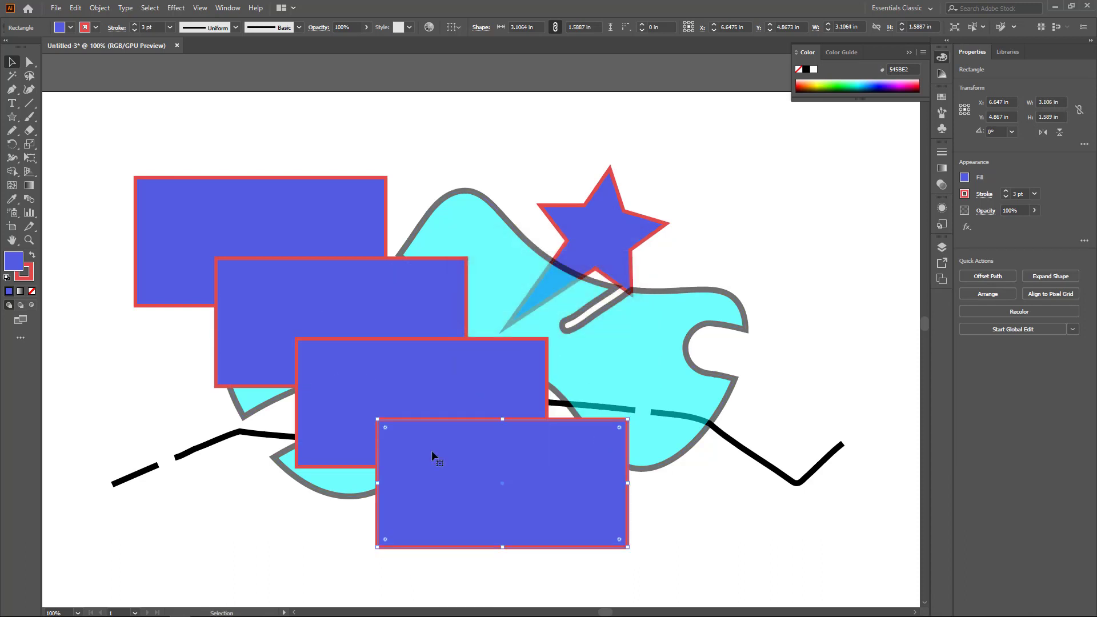
Step: Rotate the lowest rectangle about a pivot near its lower-right corner with the Rotate tool, and add a second copy rotated further clockwise
left_click(18, 150)
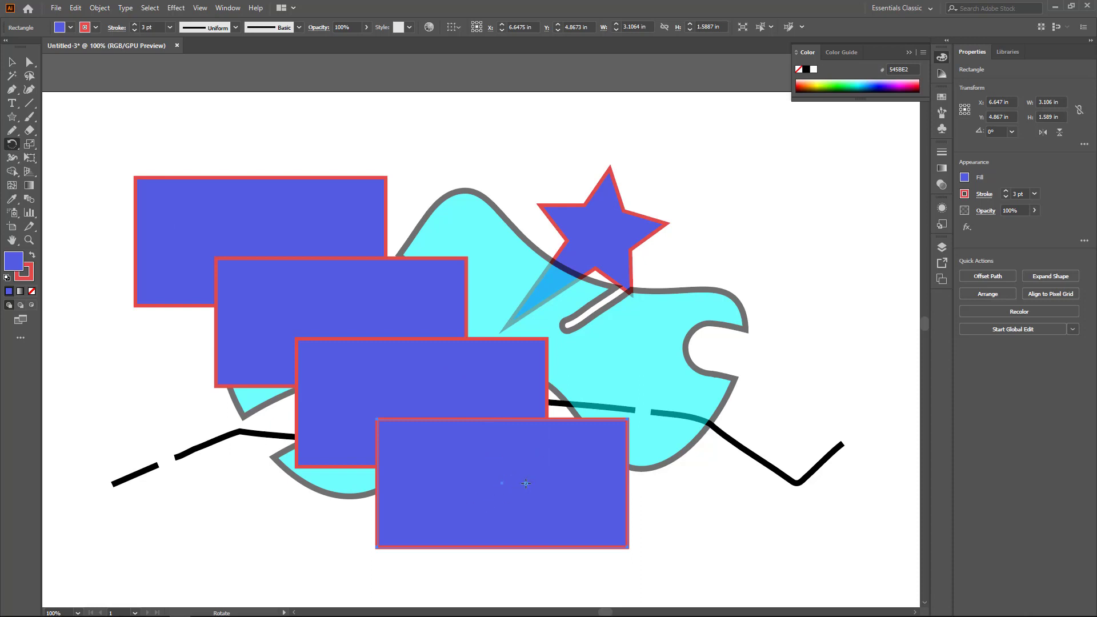
left_click(676, 502)
left_click_drag(440, 549, 472, 480)
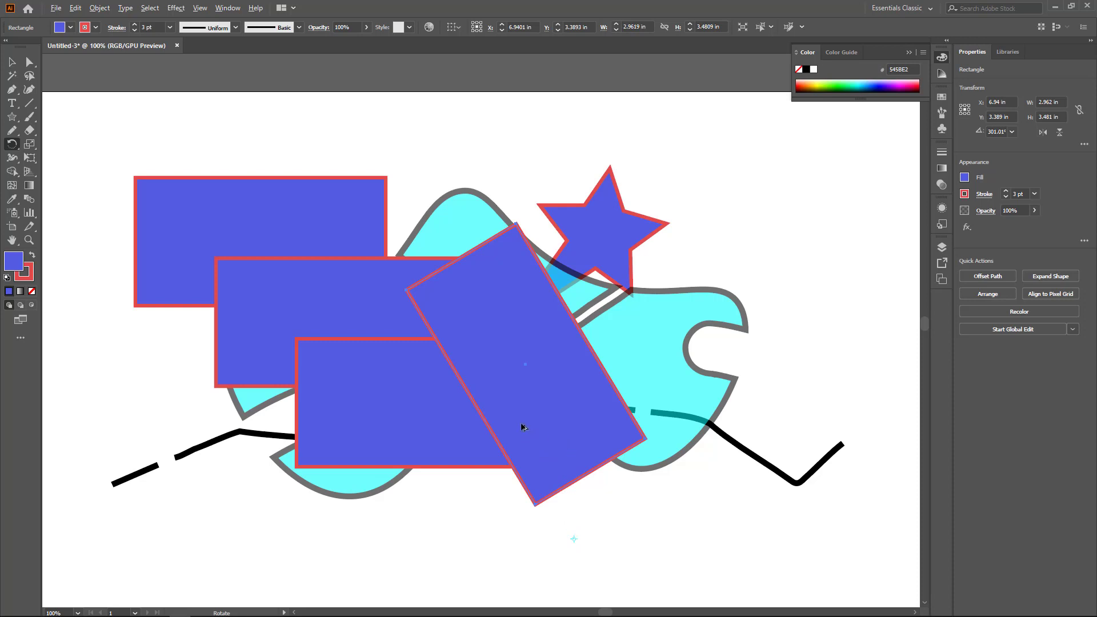
left_click_drag(522, 428, 573, 418)
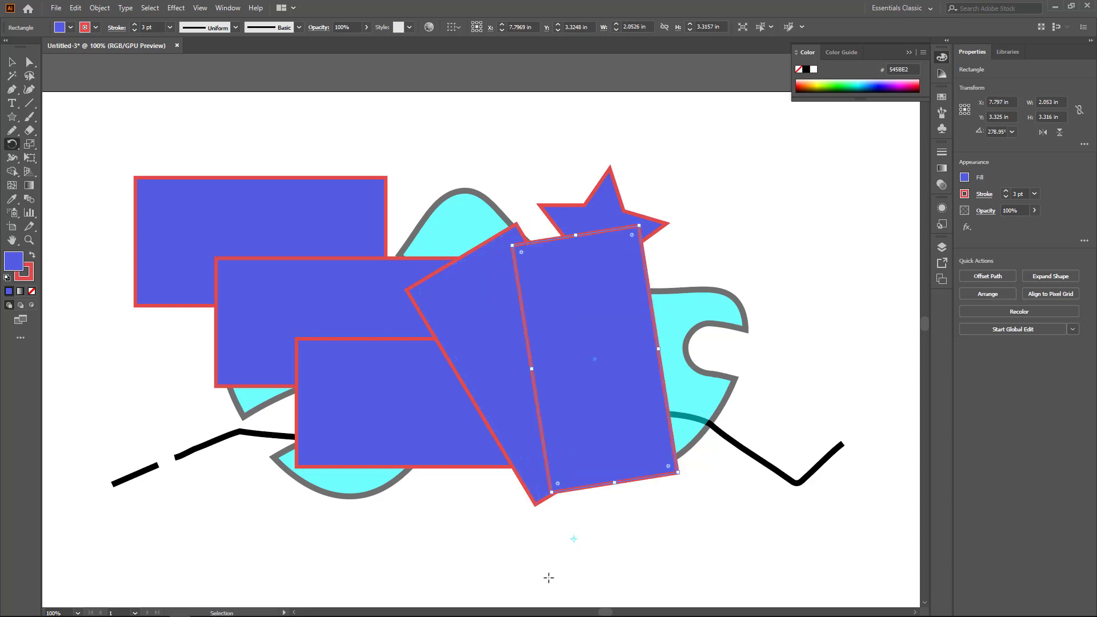
Step: Repeat the rotated-copy transform four times around the same pivot
key("ctrl+d")
key("ctrl+d")
key("ctrl+d")
key("ctrl+d")
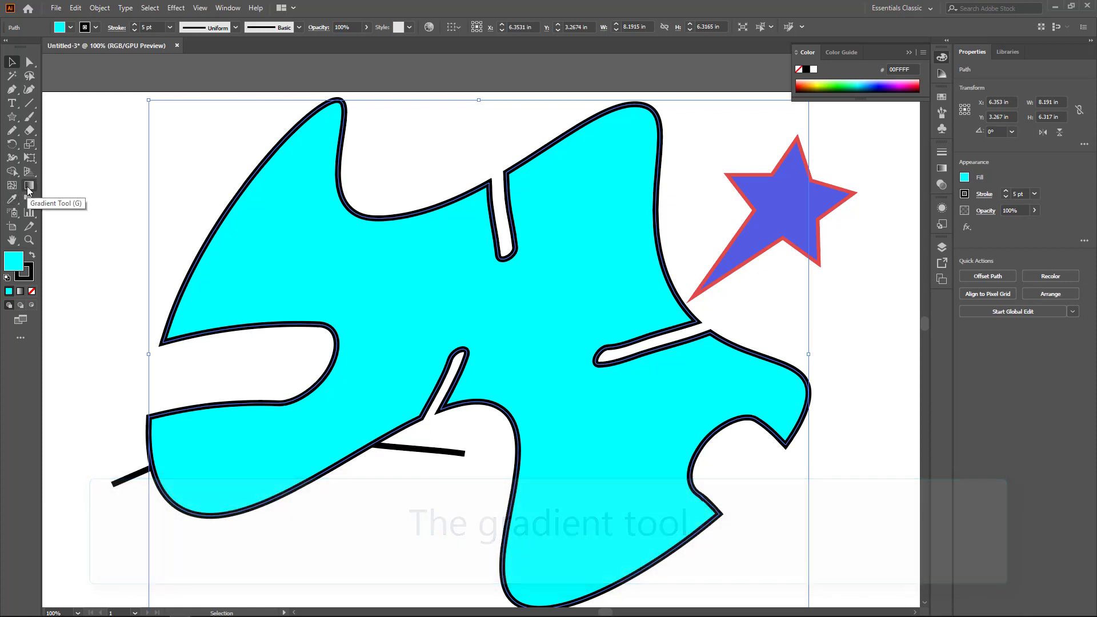
Step: Fill the large cyan shape with a linear gradient, trying the radial type before returning to linear
left_click(29, 188)
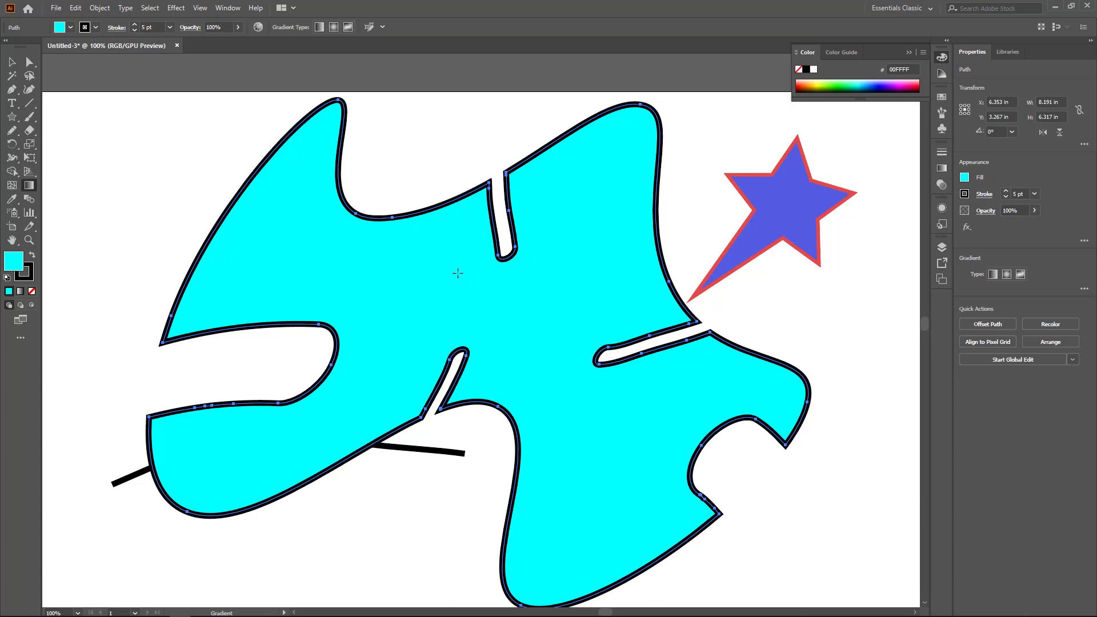
left_click(992, 274)
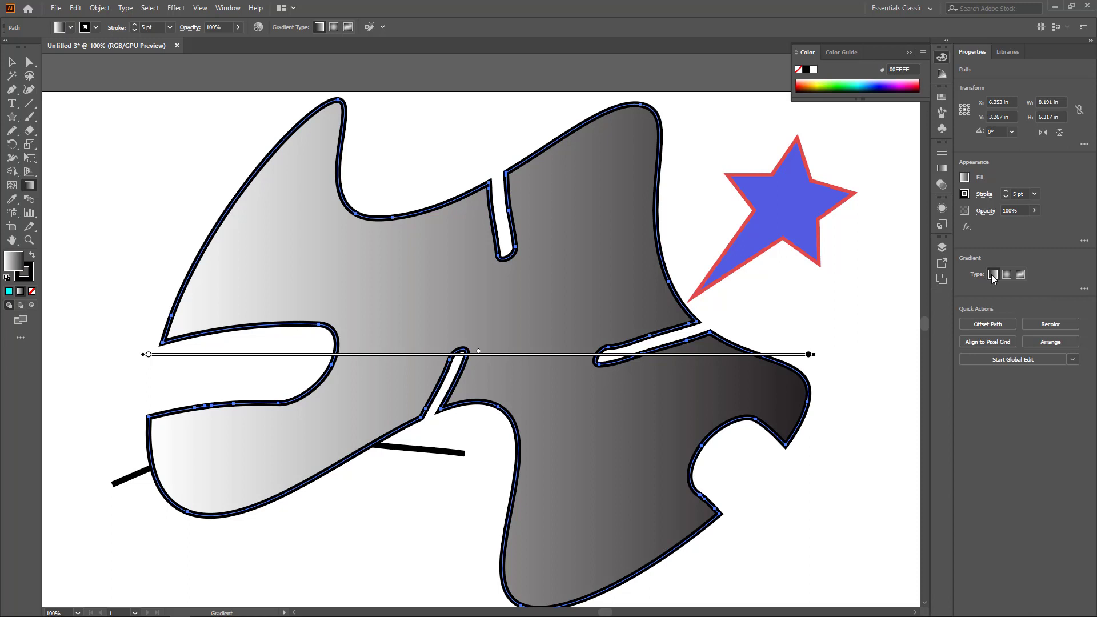
left_click(1007, 275)
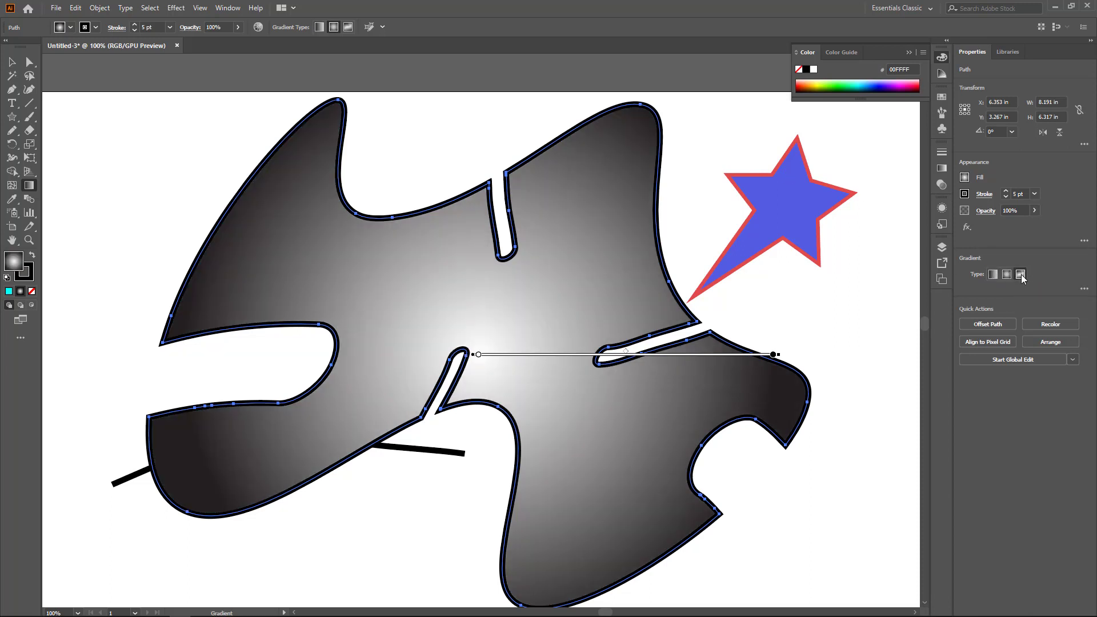
left_click(993, 275)
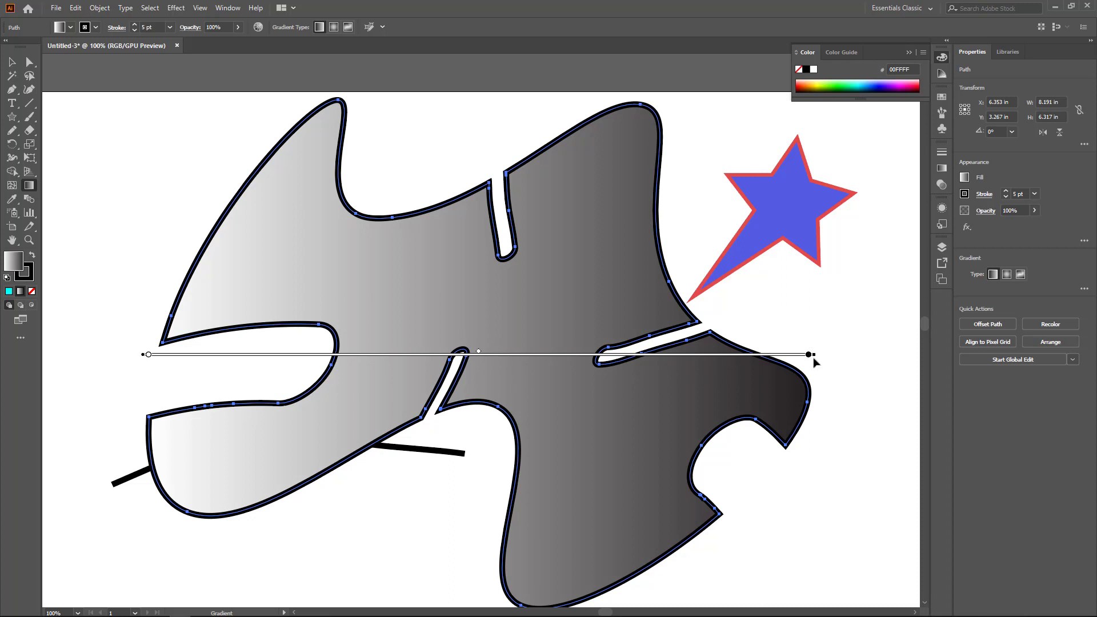
Step: Slide the gradient's black color stop toward the middle of the shape, and shift the gradient midpoint closer to the black stop
left_click_drag(809, 355, 745, 354)
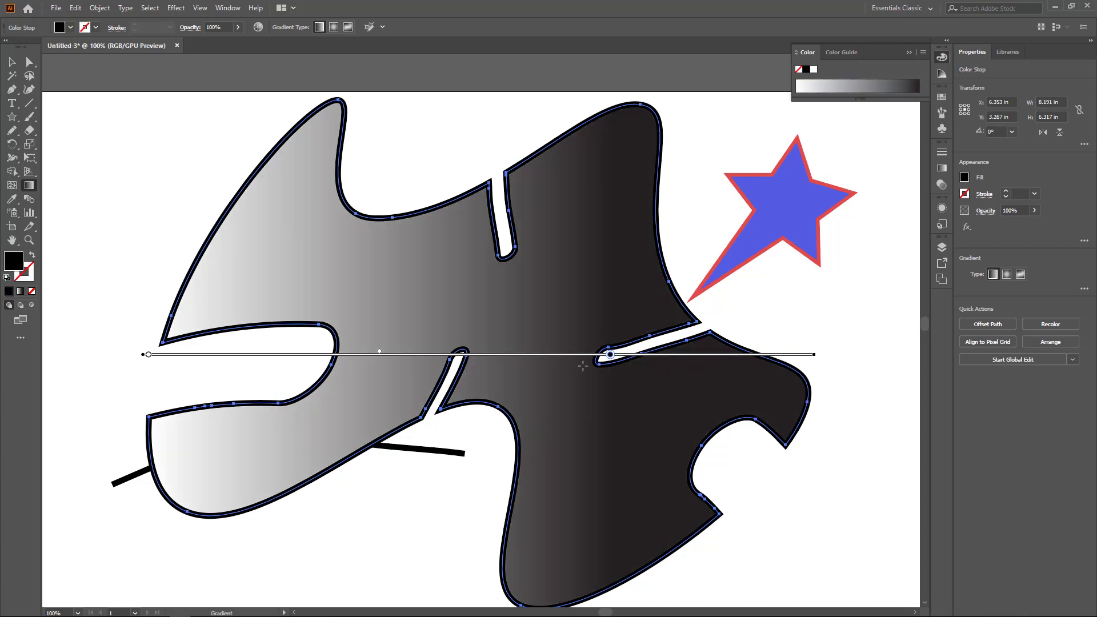
left_click_drag(610, 360, 548, 368)
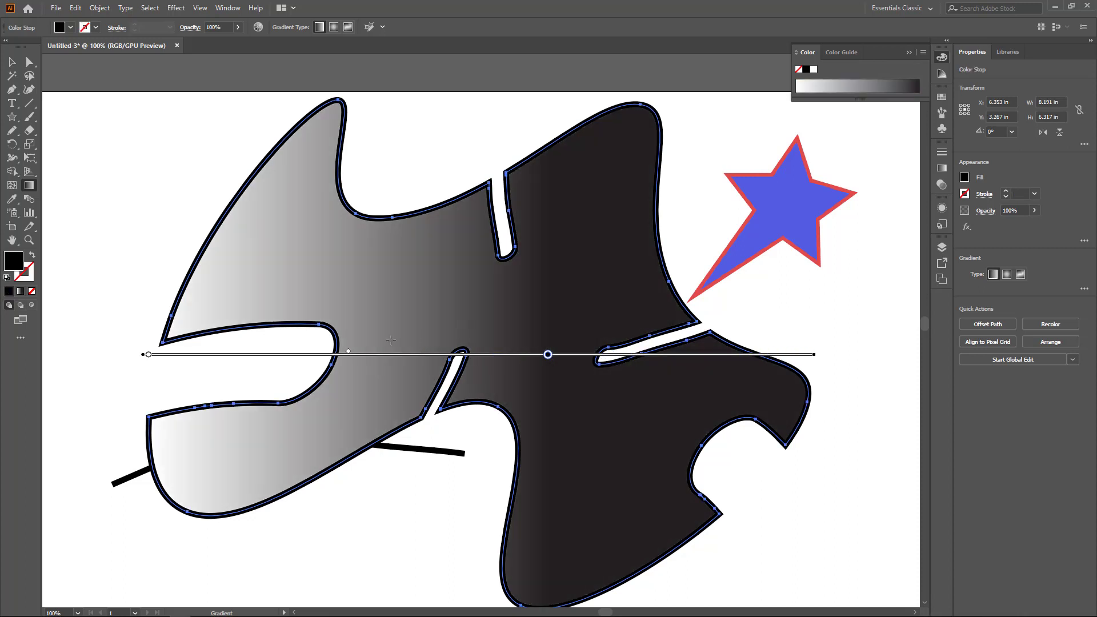
left_click_drag(349, 353, 461, 353)
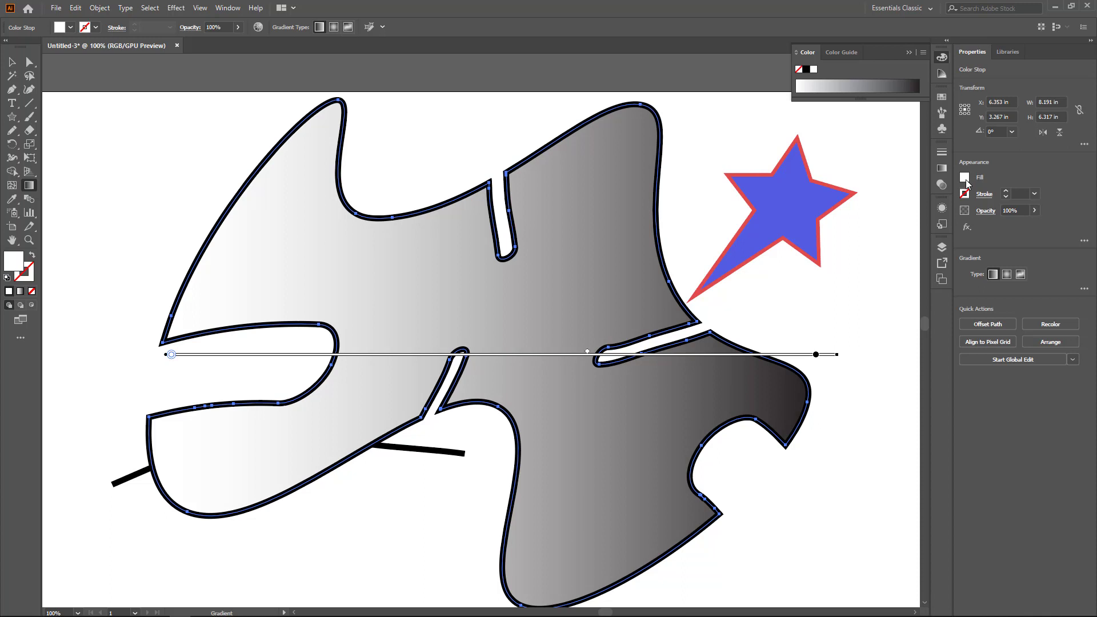
Step: Change the gradient's white color stop to red (FF0000)
left_click(965, 178)
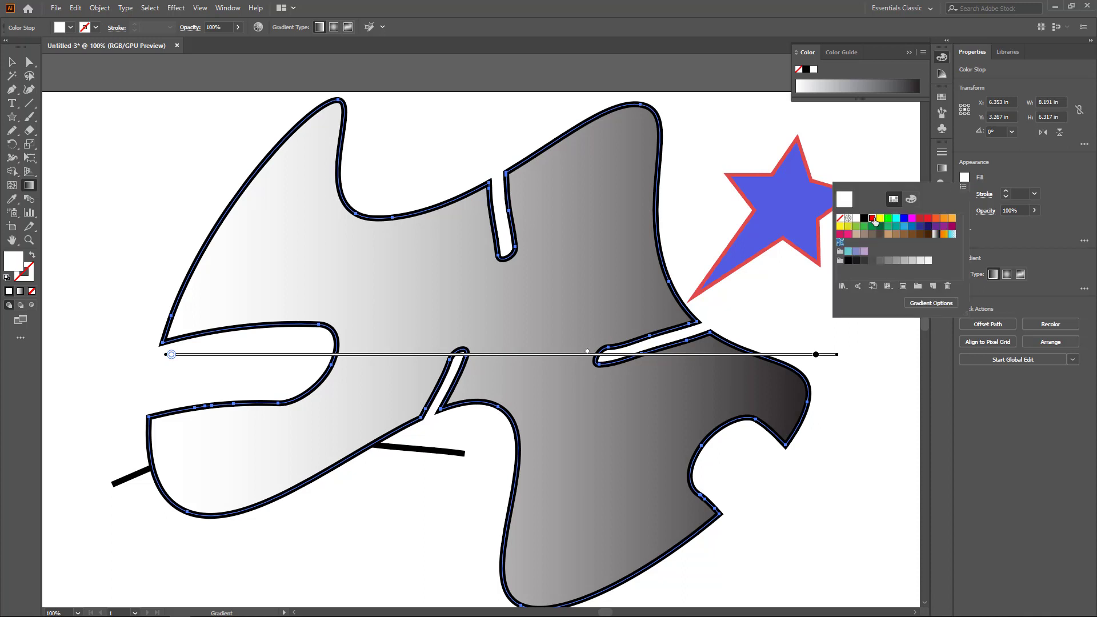
left_click(872, 218)
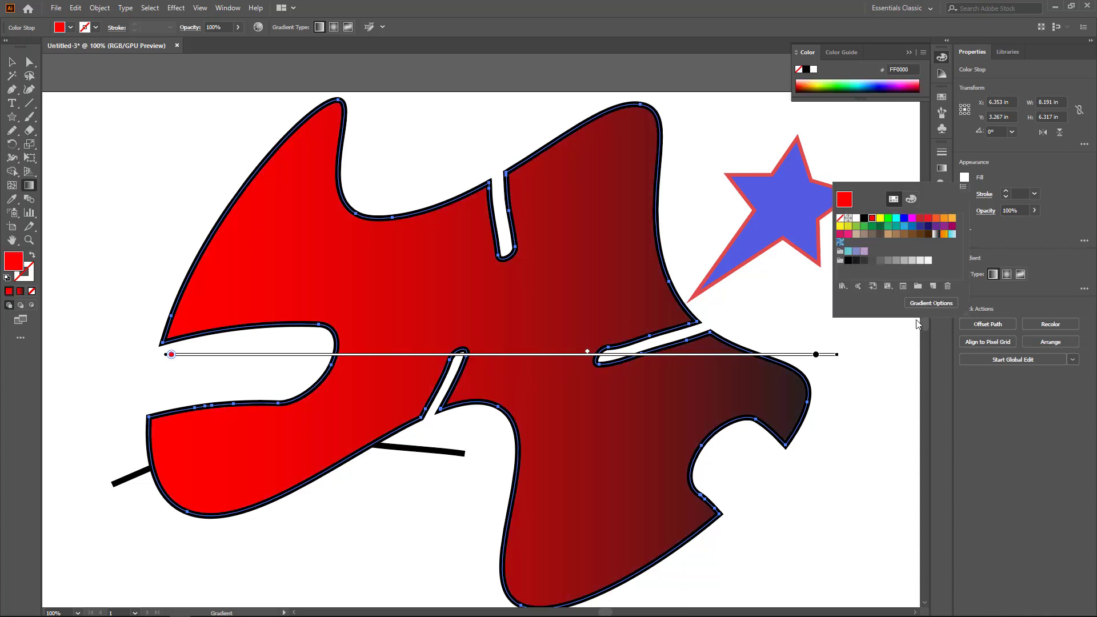
Step: Apply the Gold Dust preset gradient to the large shape's fill
left_click(941, 168)
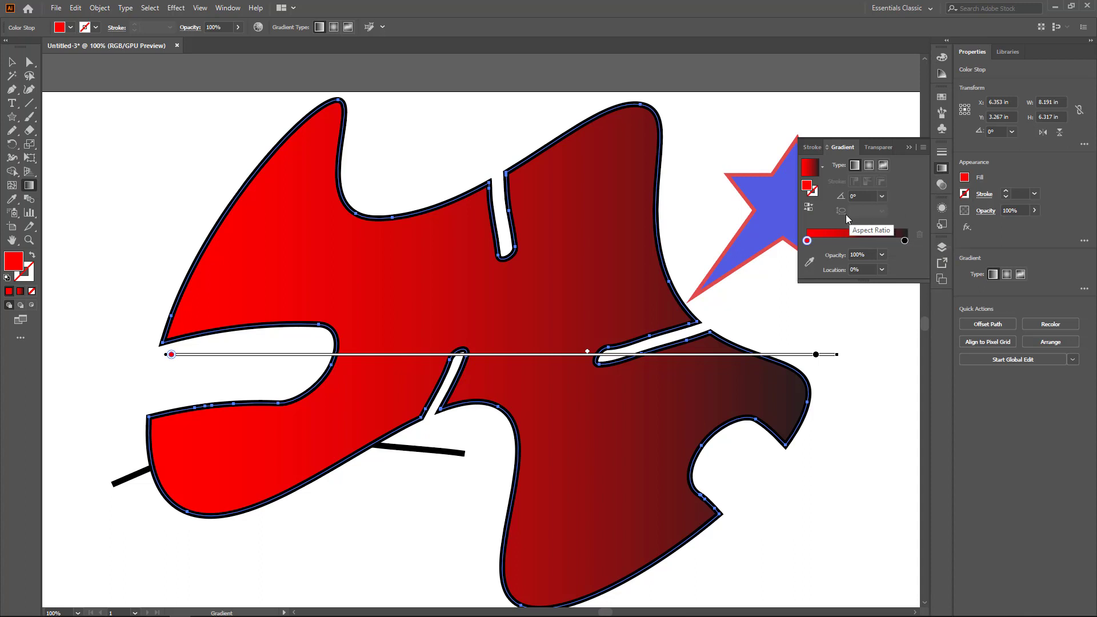
left_click(823, 167)
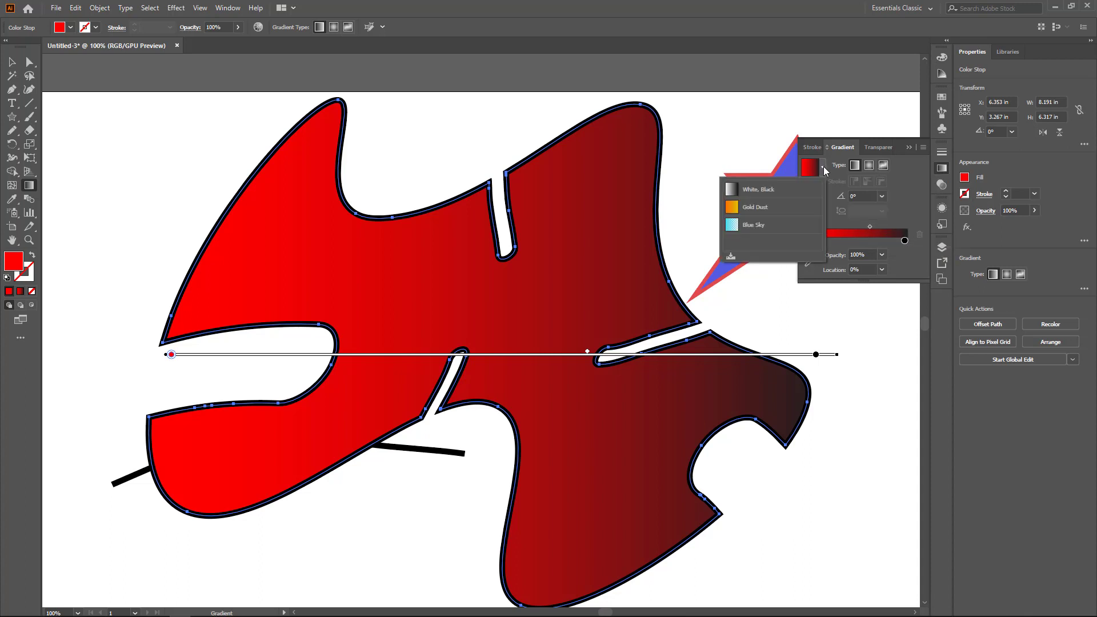
left_click(756, 207)
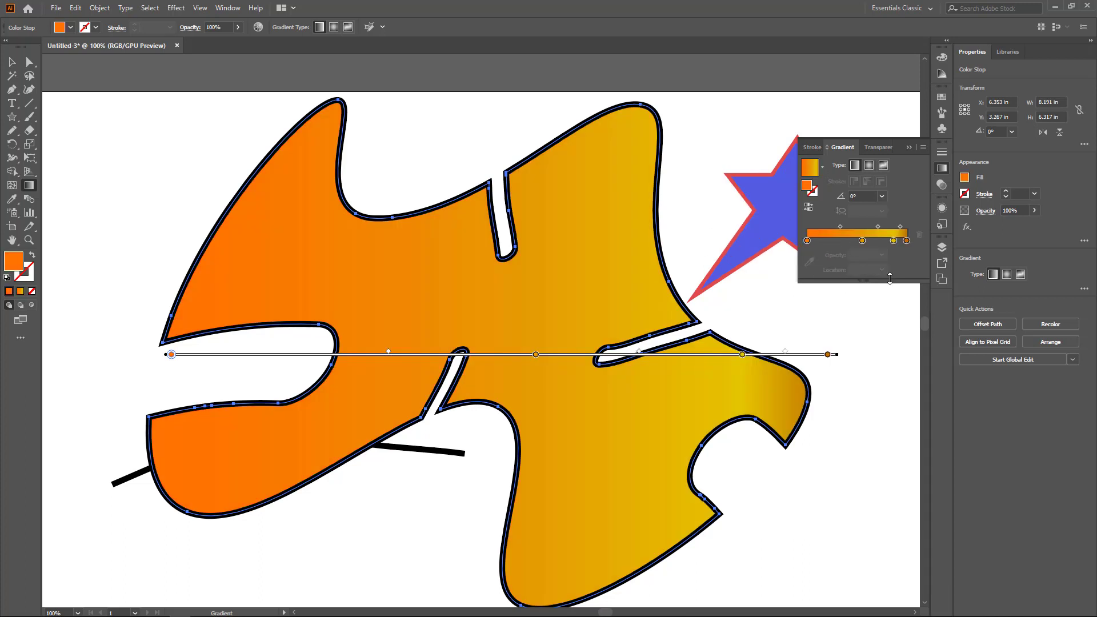
Step: Thicken the large shape's stroke unevenly at six points around its outline with the Width tool
key("shift+w")
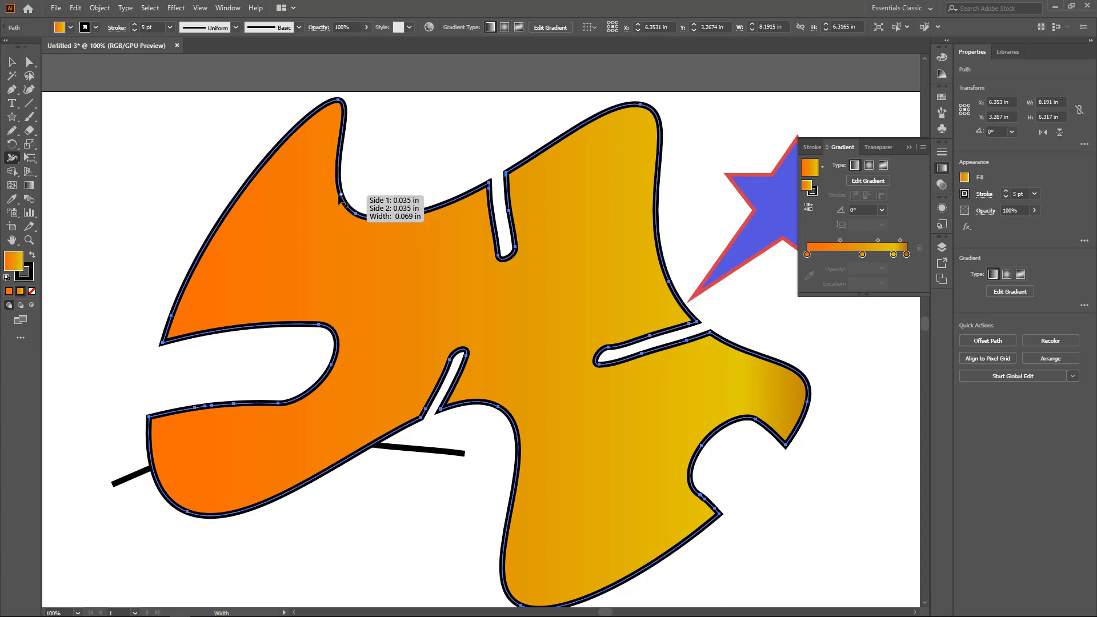
left_click_drag(341, 196, 327, 197)
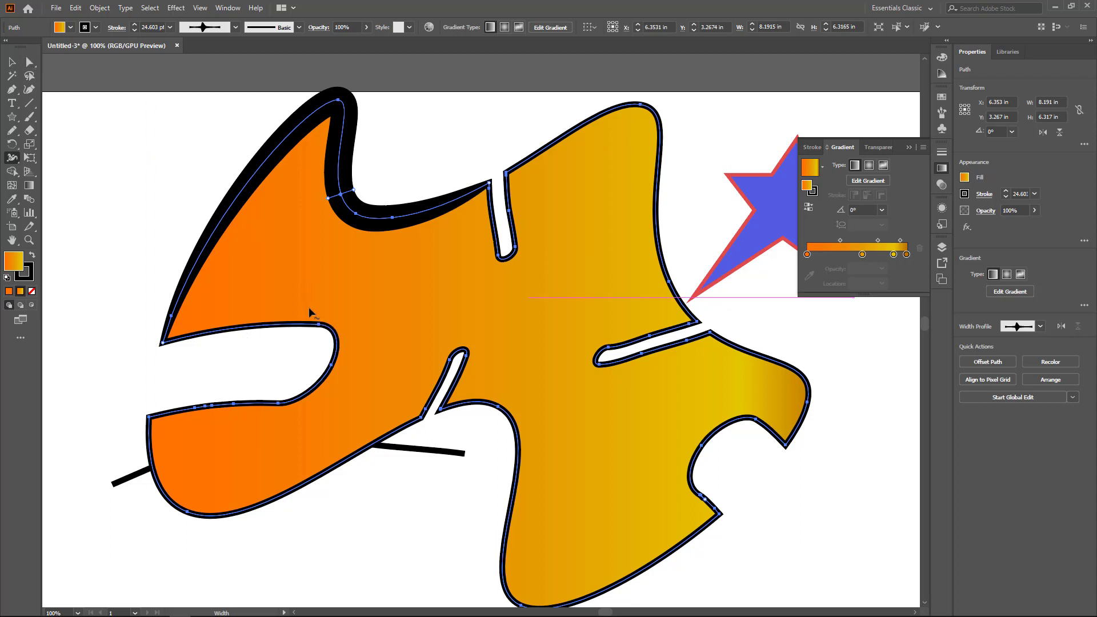
mouse_move(308, 324)
left_mouse_down()
mouse_move(307, 313)
mouse_move(323, 325)
left_mouse_up()
left_click_drag(354, 455, 366, 470)
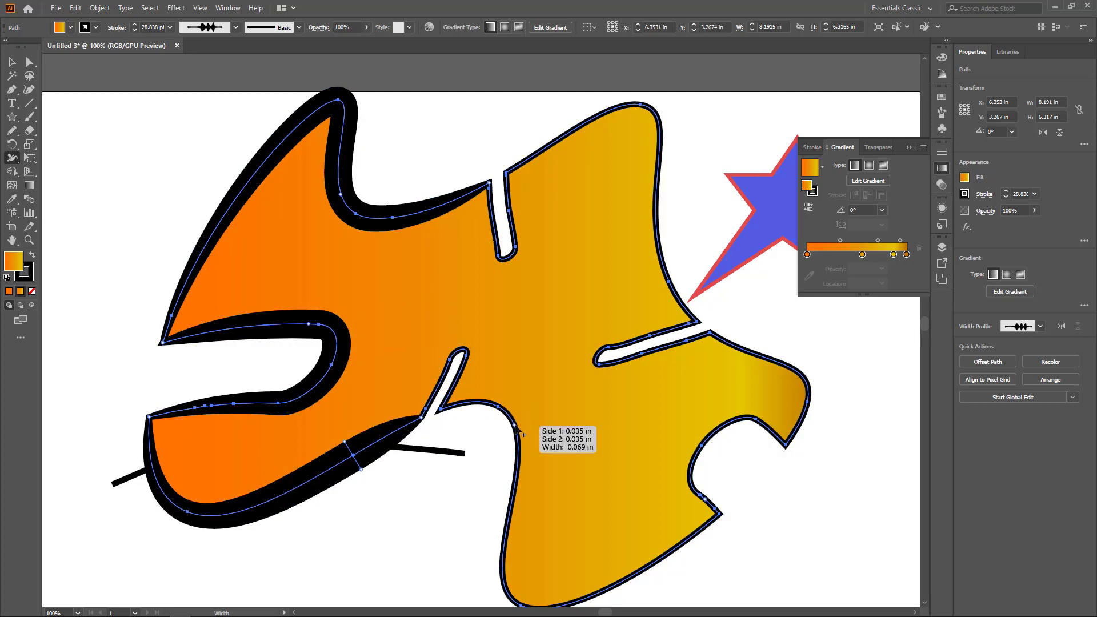
left_click_drag(513, 422, 532, 411)
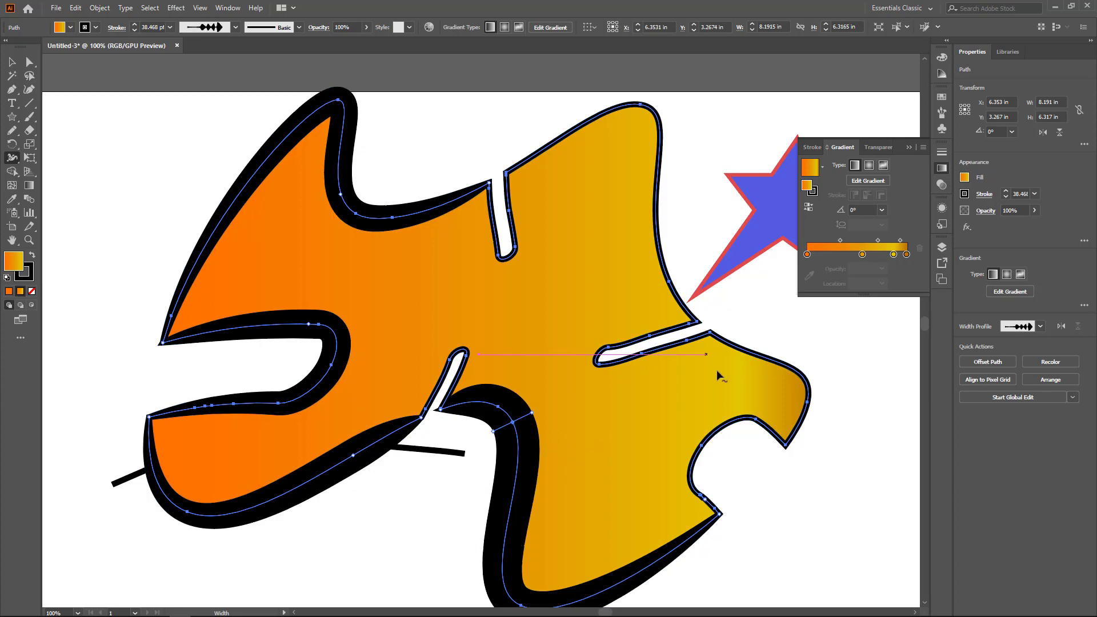
left_click_drag(724, 430, 728, 439)
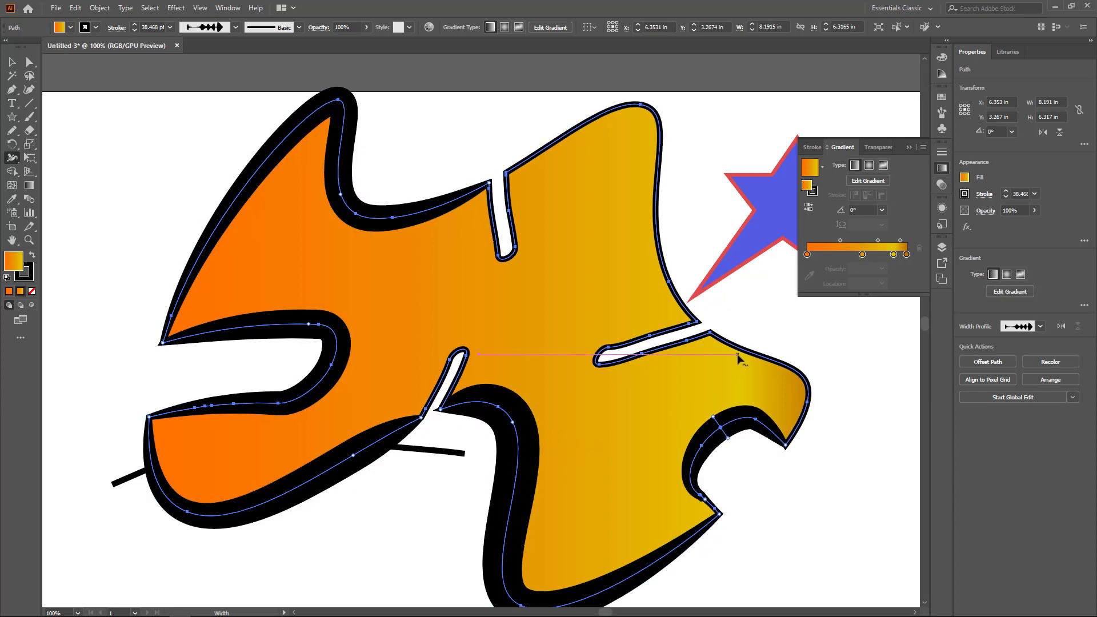
left_click_drag(743, 357, 706, 362)
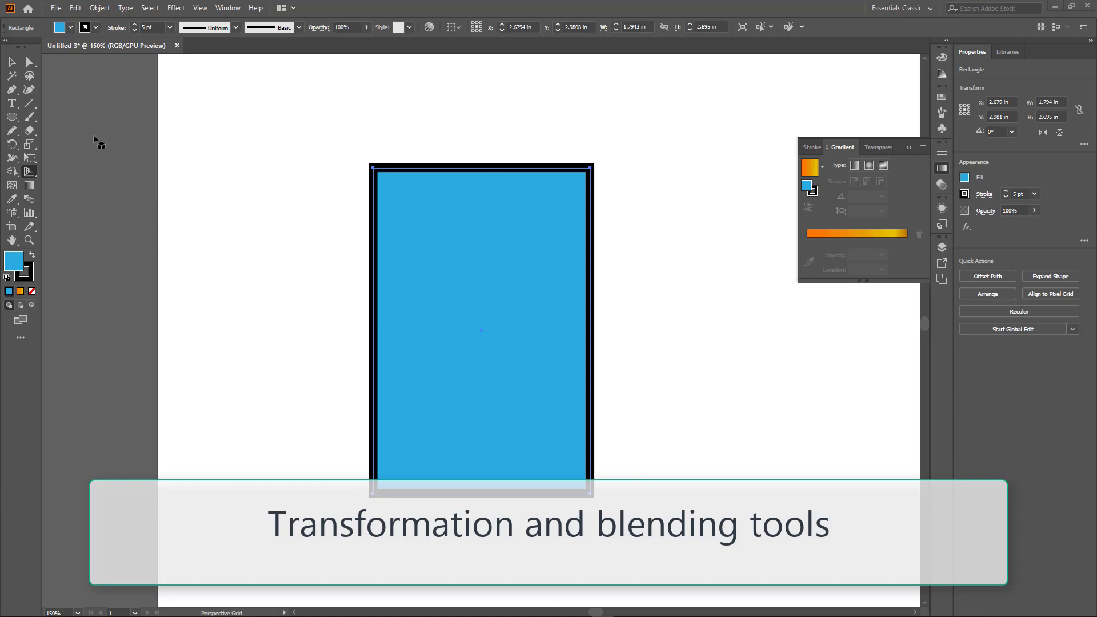
Step: Scale the blue rectangle down to about 1.62 x 2.48 in and rotate it about 24° counterclockwise with Free Transform
left_click(32, 156)
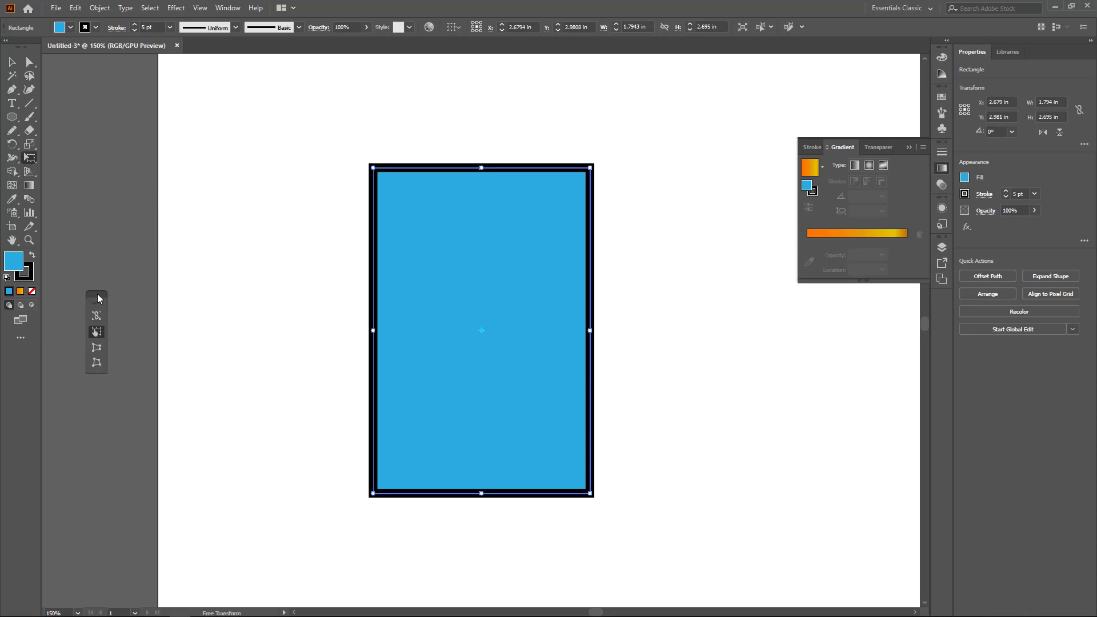
left_click_drag(96, 299, 227, 230)
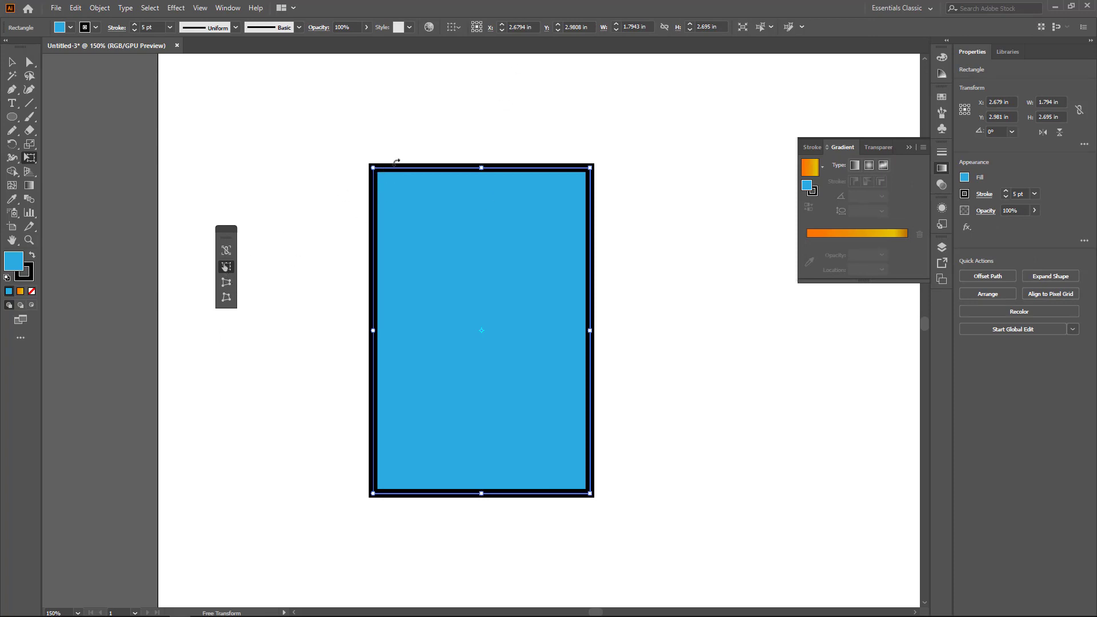
left_click_drag(374, 169, 333, 245)
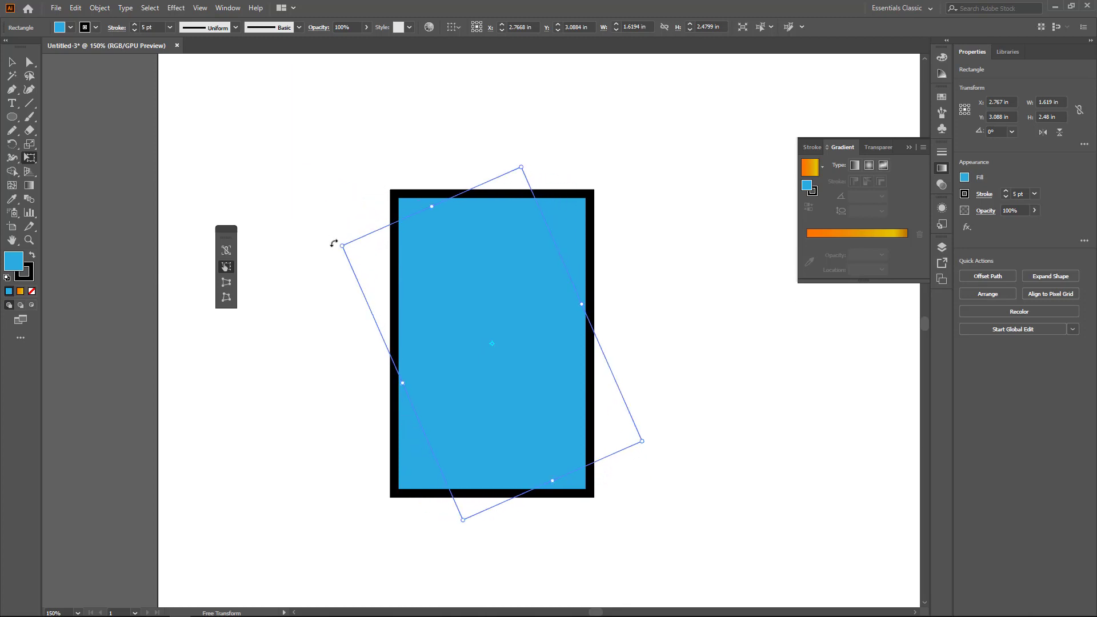
Step: Taper the rotated rectangle by its two upper corners using Perspective Distort
left_click(228, 285)
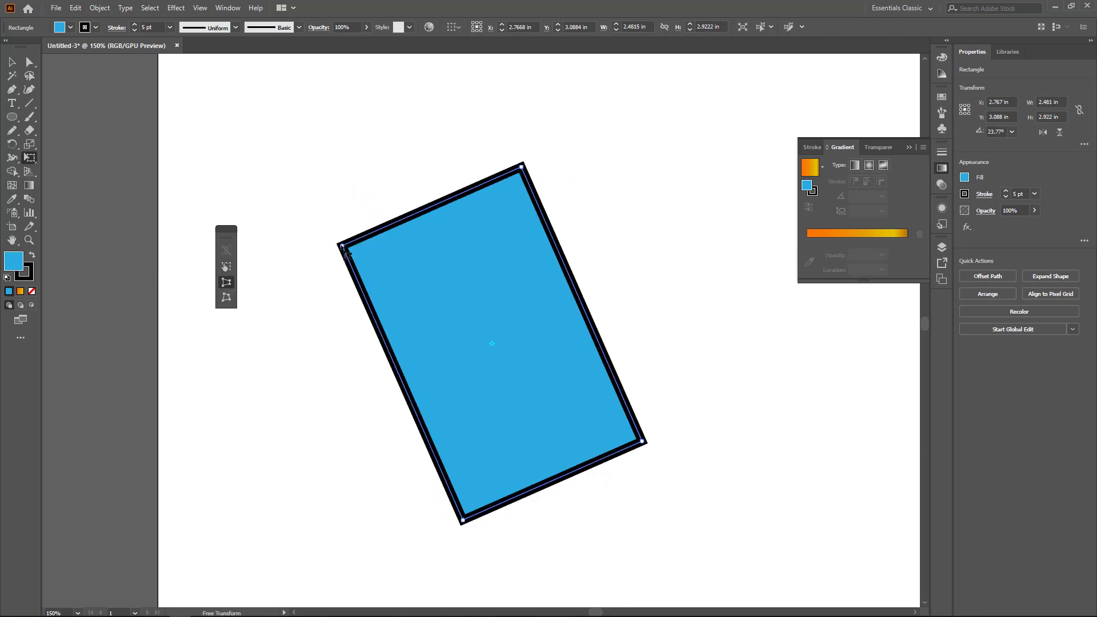
left_click_drag(342, 246, 368, 232)
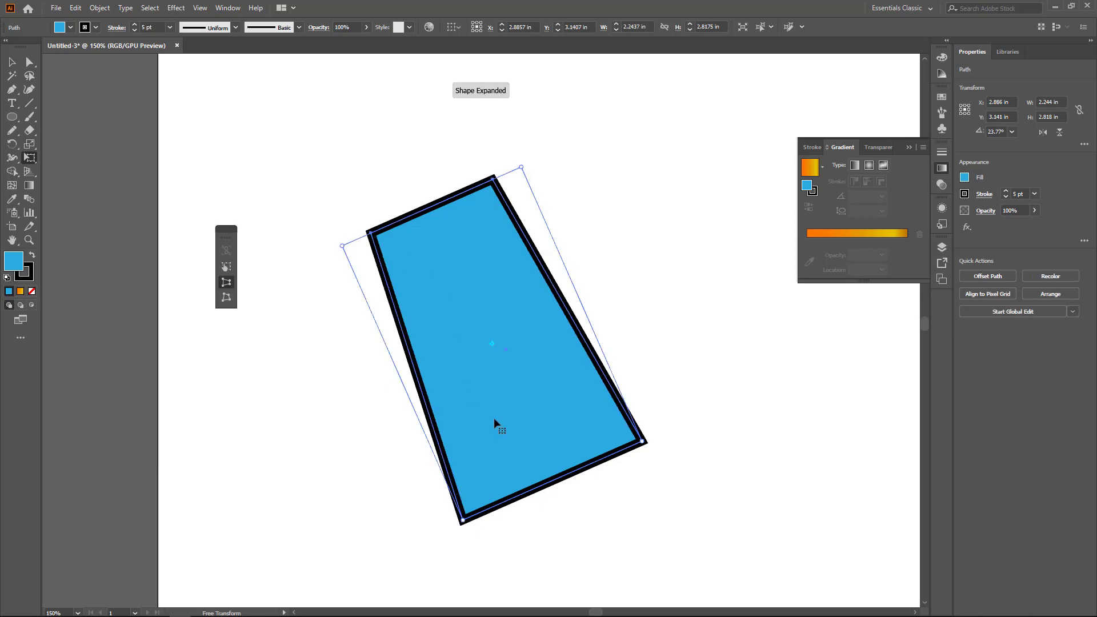
left_click_drag(524, 172, 564, 220)
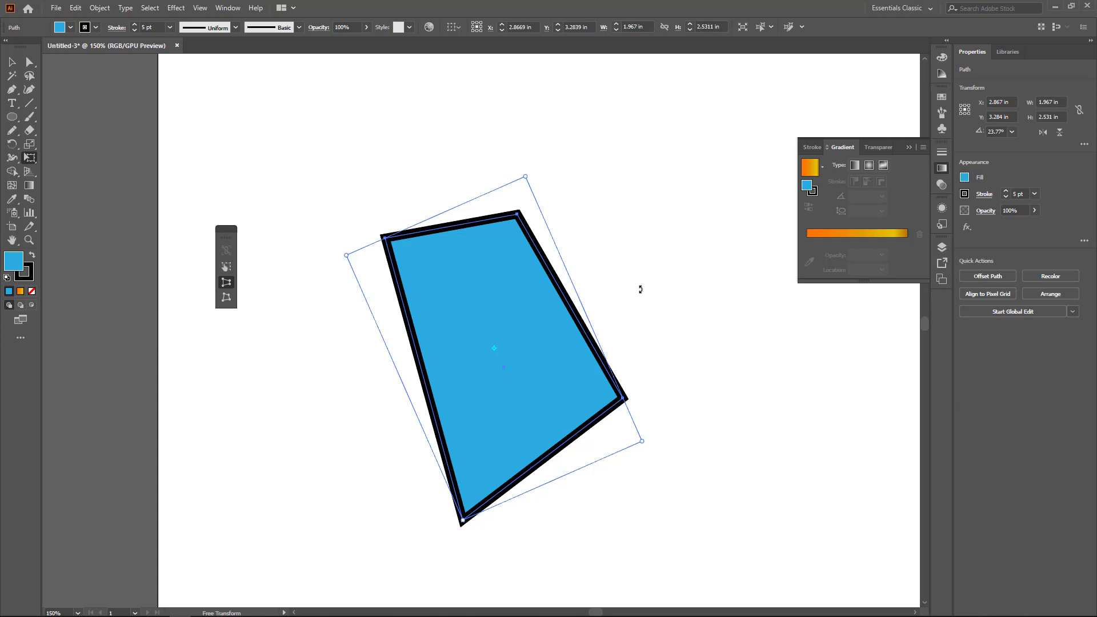
Step: Reshape the blue shape by moving its two upper corners independently with Free Distort
left_click(224, 299)
left_click_drag(531, 179, 574, 217)
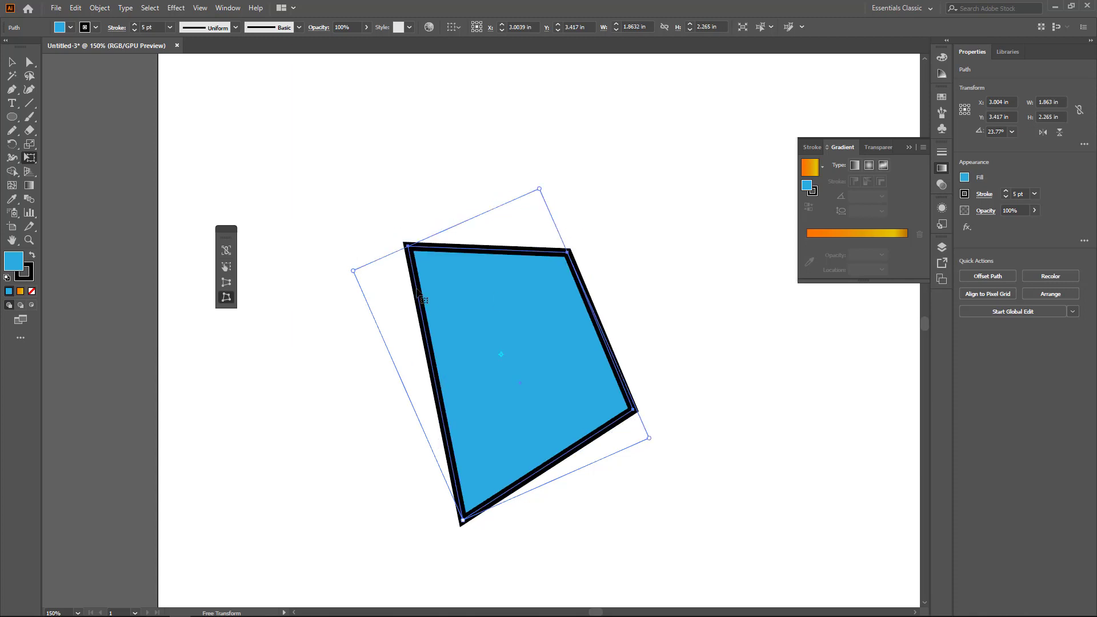
left_click_drag(360, 275, 282, 220)
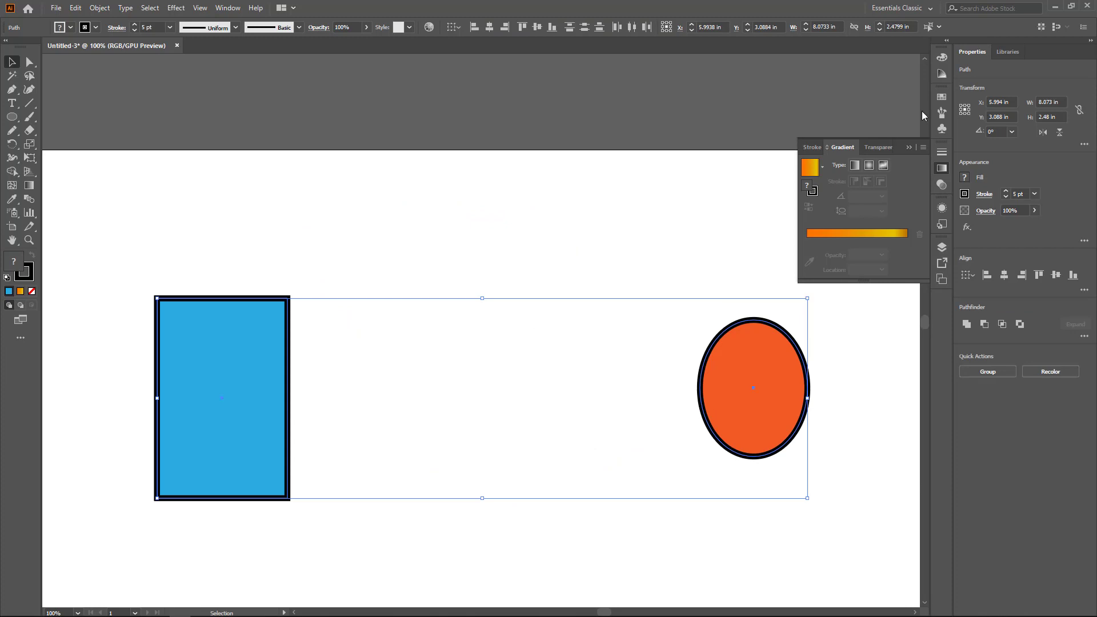
Step: Set the blend options for the rectangle and ellipse to Specified Steps with 8 steps, after trying Specified Distance
left_click(909, 148)
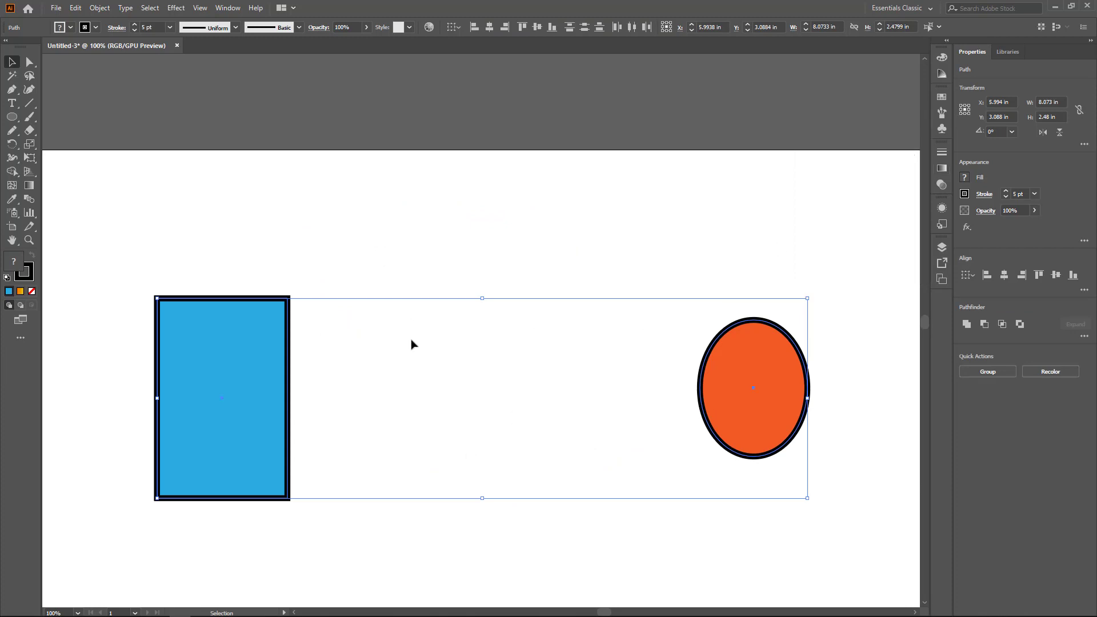
scroll(418, 347, "down", 2)
scroll(418, 347, "down", 3)
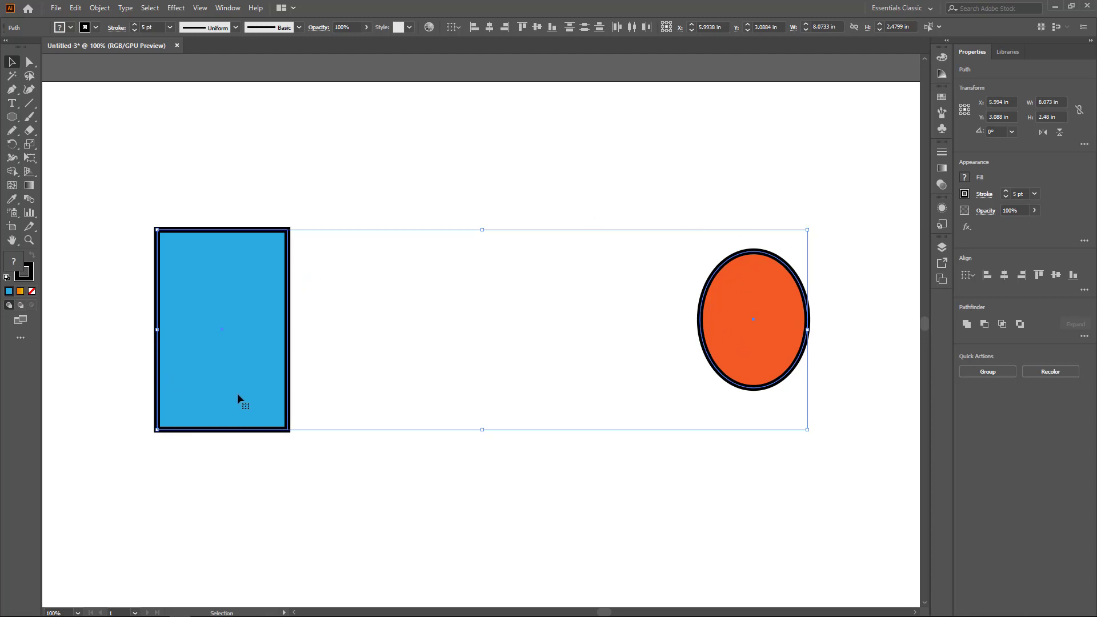
left_click(99, 8)
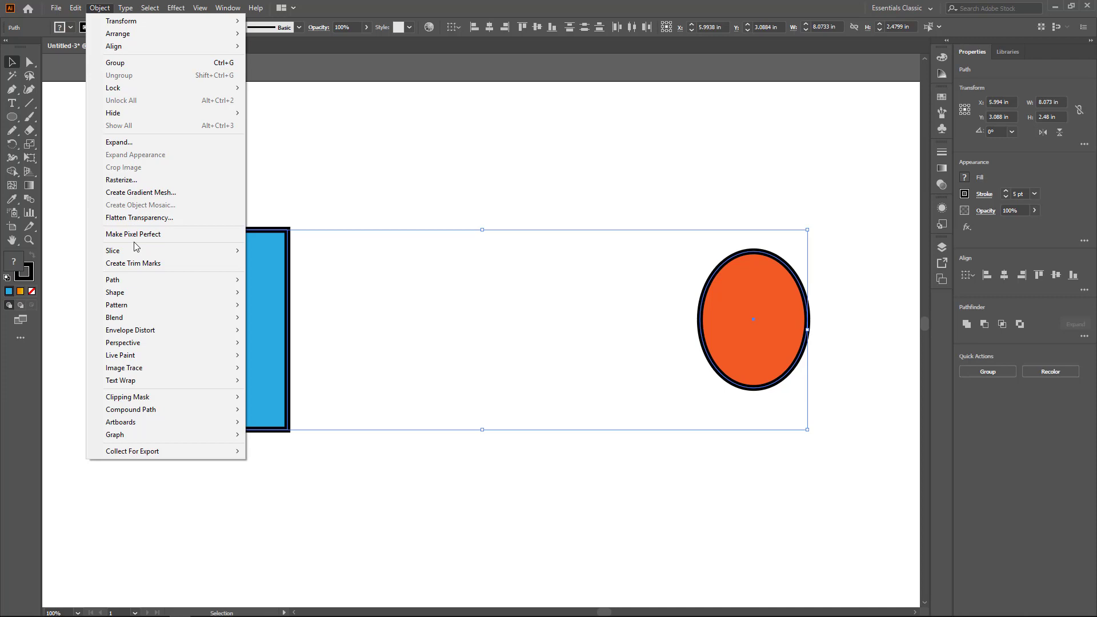
mouse_move(152, 318)
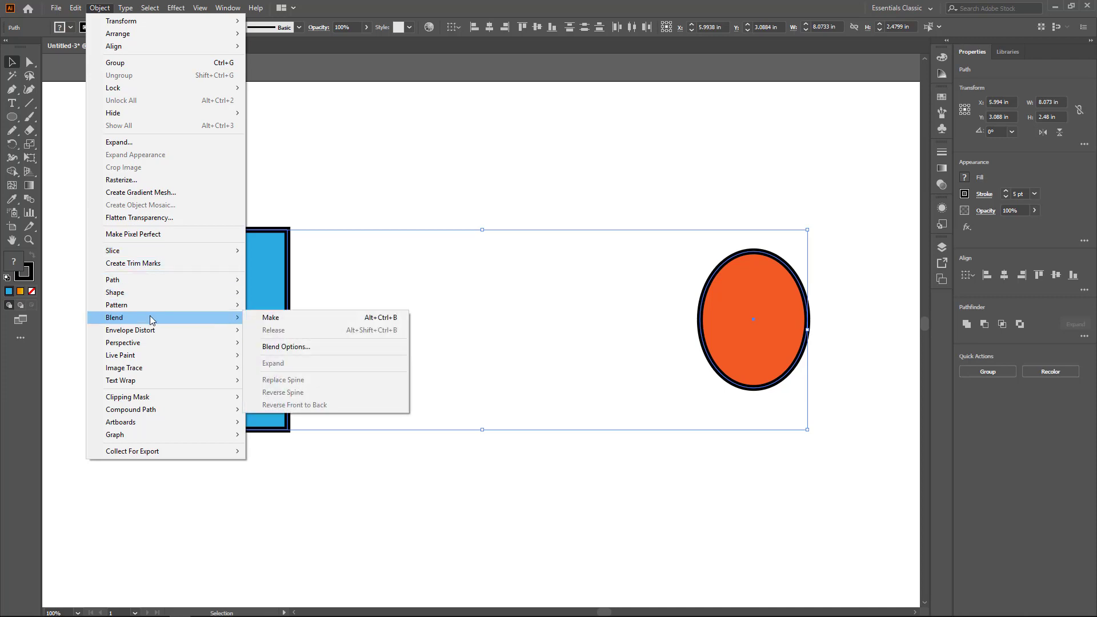
left_click(269, 347)
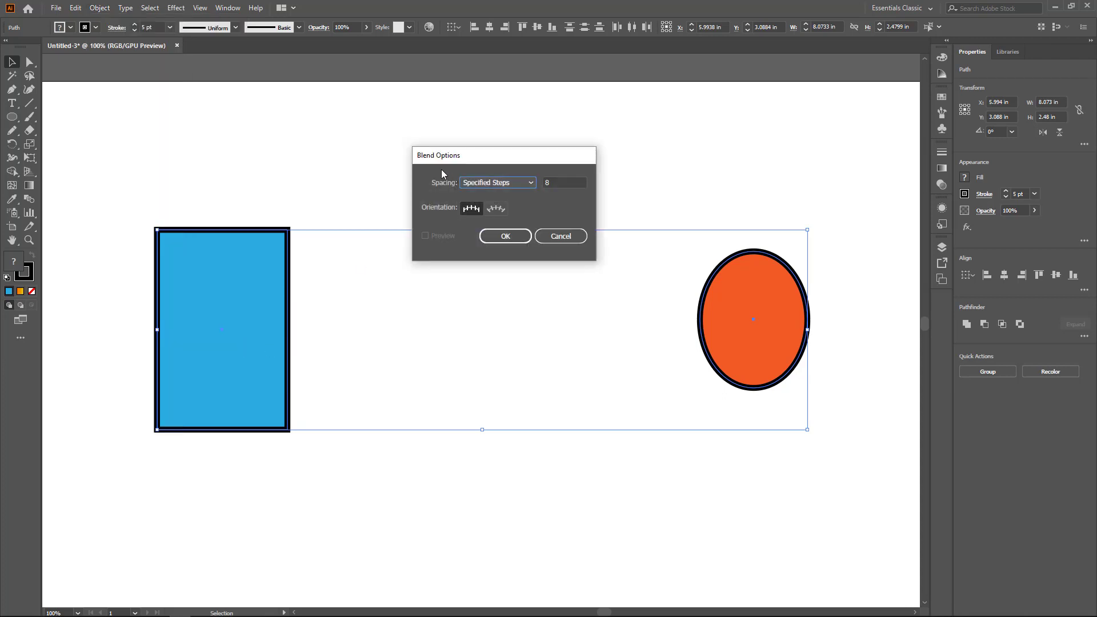
left_click_drag(416, 146, 374, 103)
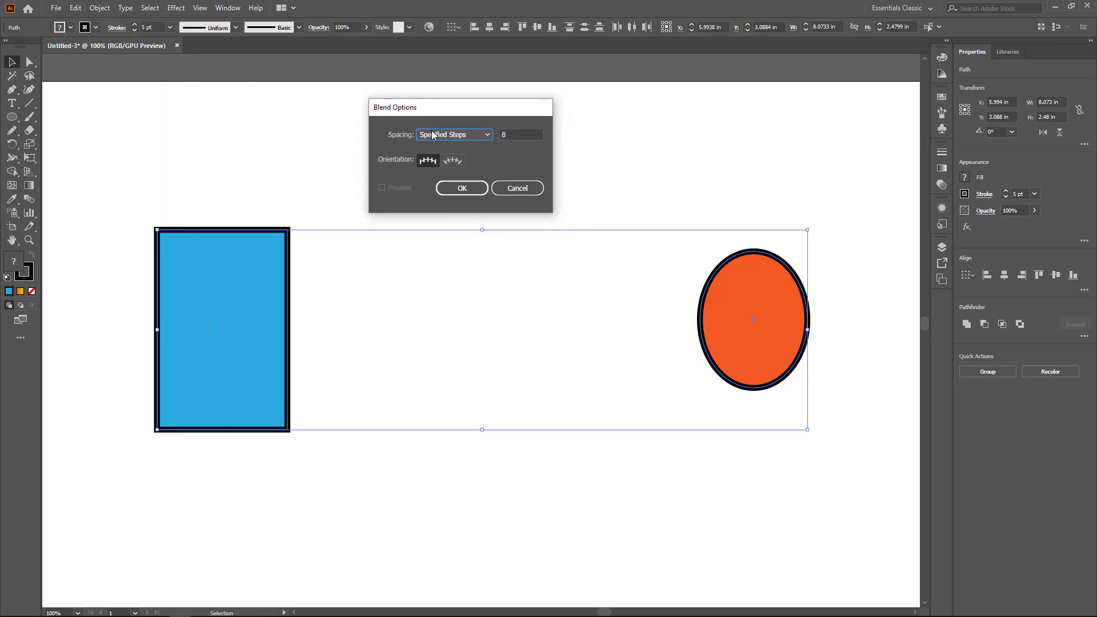
left_click(487, 135)
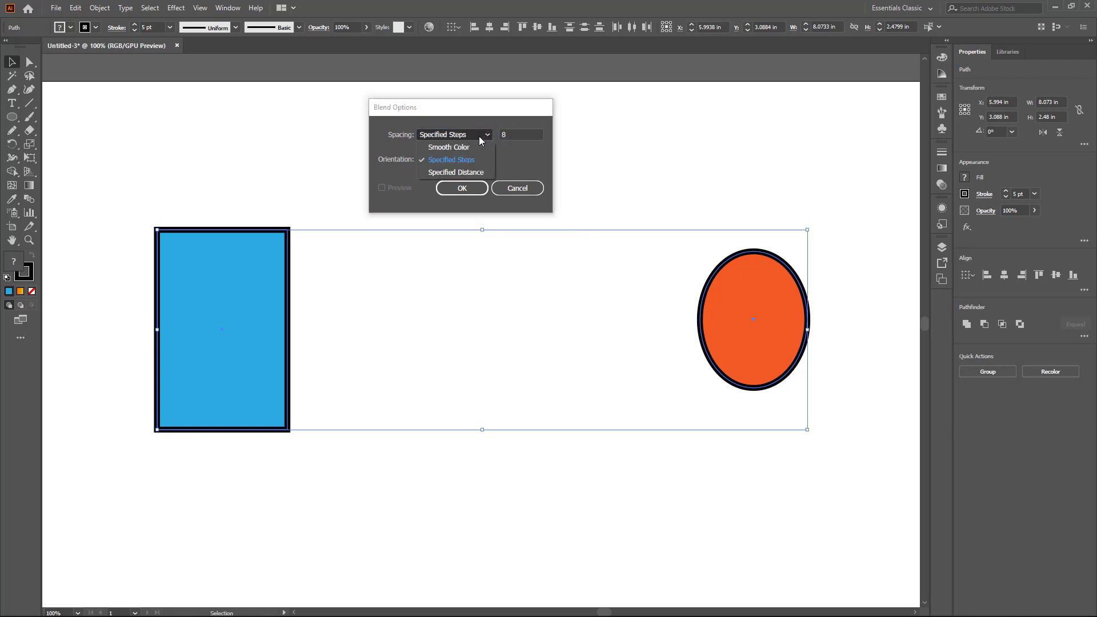
left_click(468, 171)
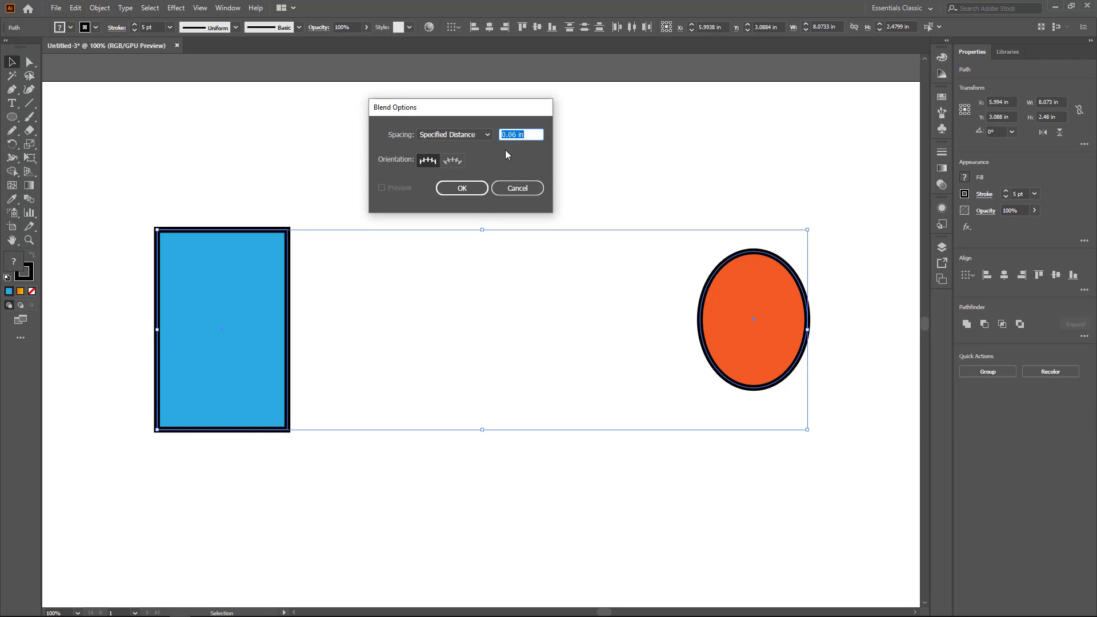
left_click(479, 134)
left_click(479, 156)
left_click(464, 189)
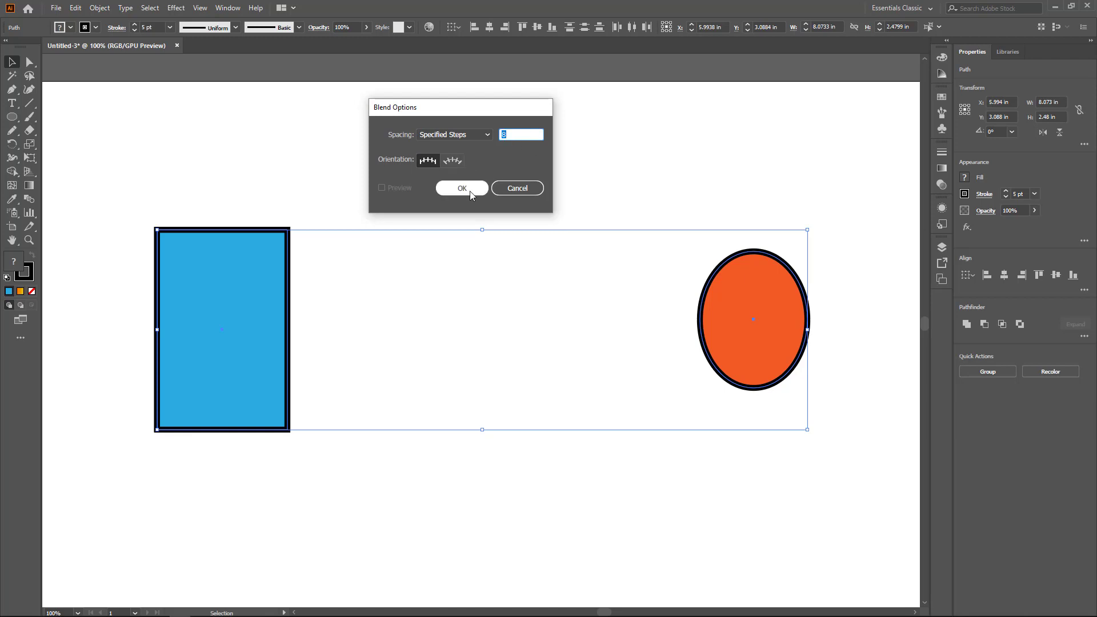
Step: Make a blend between the blue rectangle and the orange ellipse, and deselect it
left_click(98, 8)
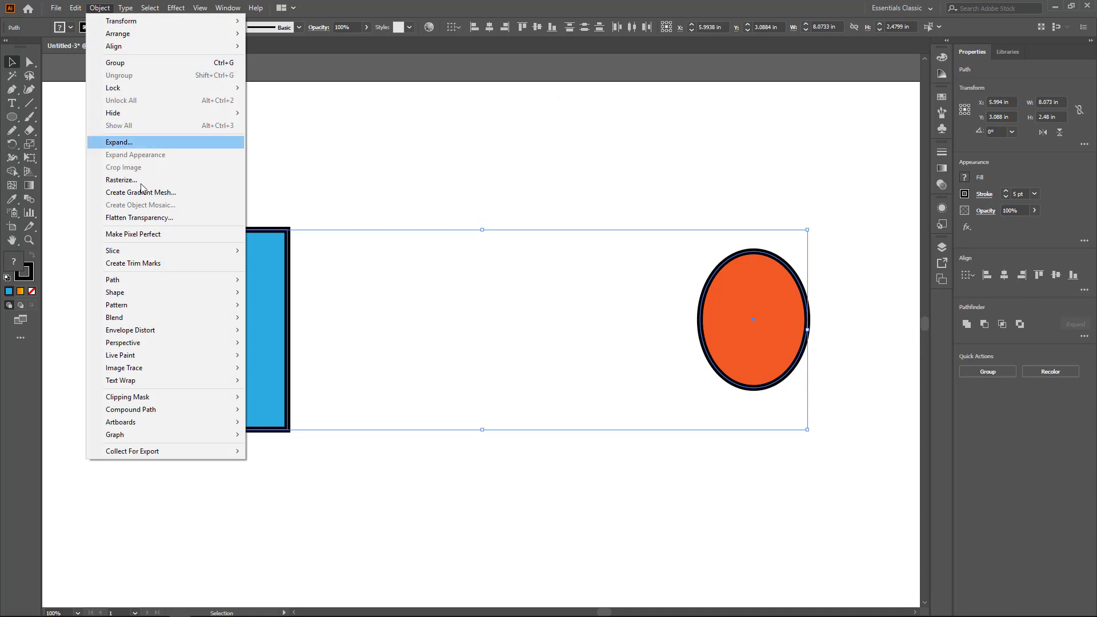
mouse_move(152, 318)
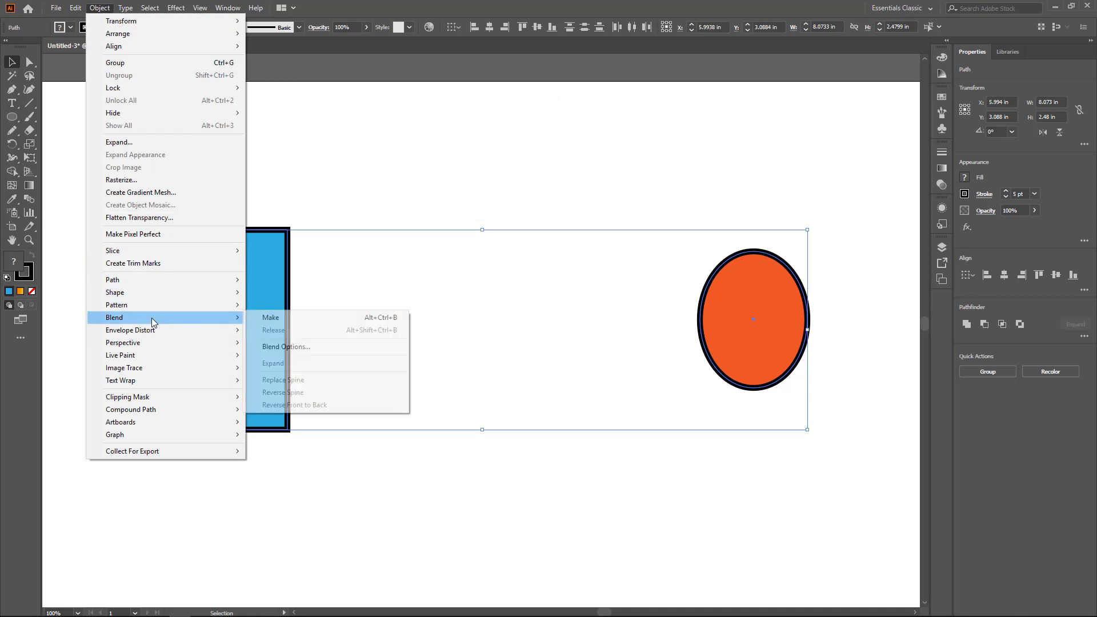
left_click(280, 321)
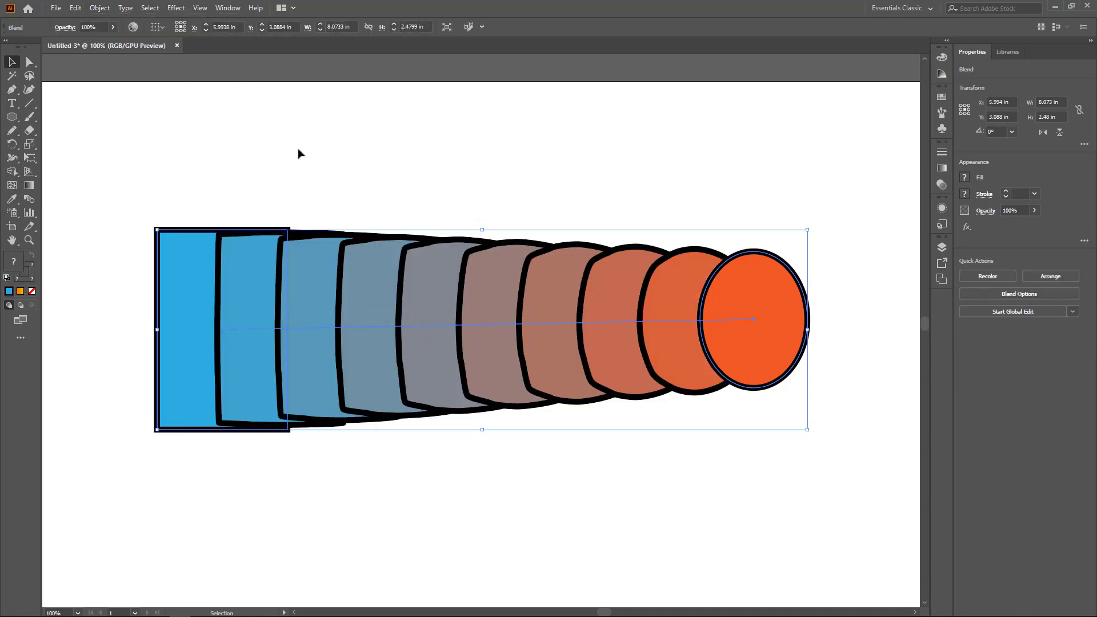
left_click(327, 171)
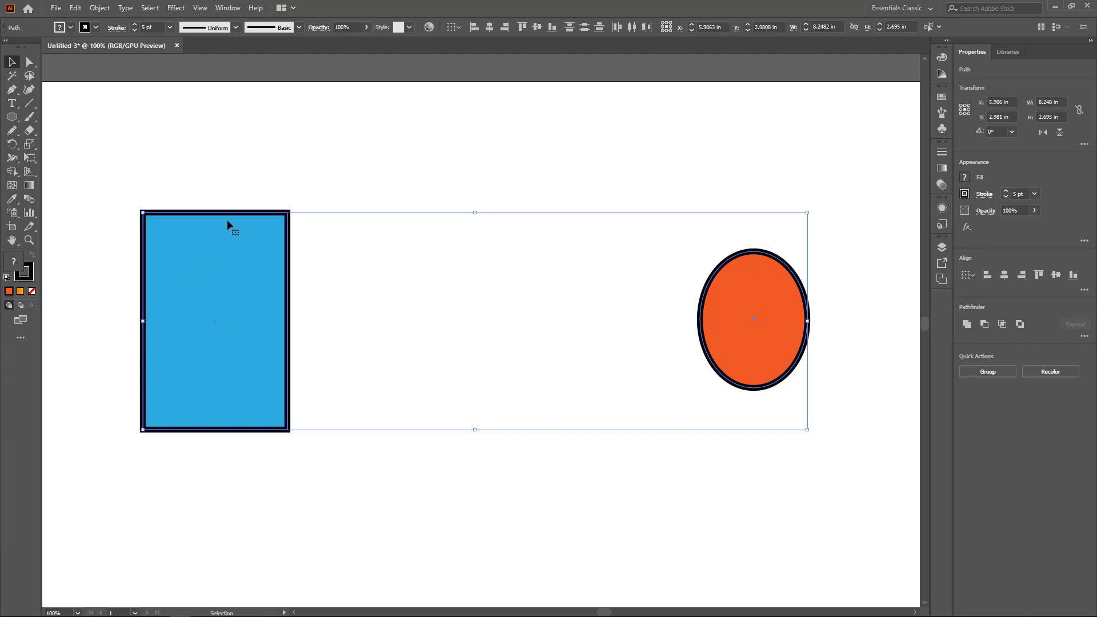
Step: Average the anchor points of the selected rectangle and ellipse along both axes
right_click(211, 292)
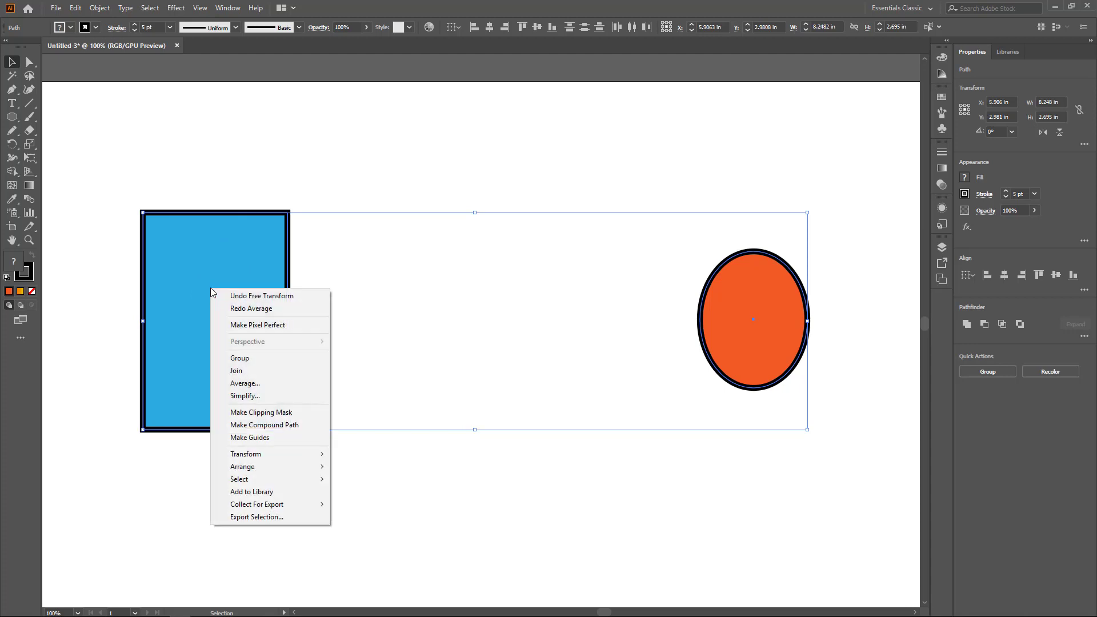
left_click(241, 384)
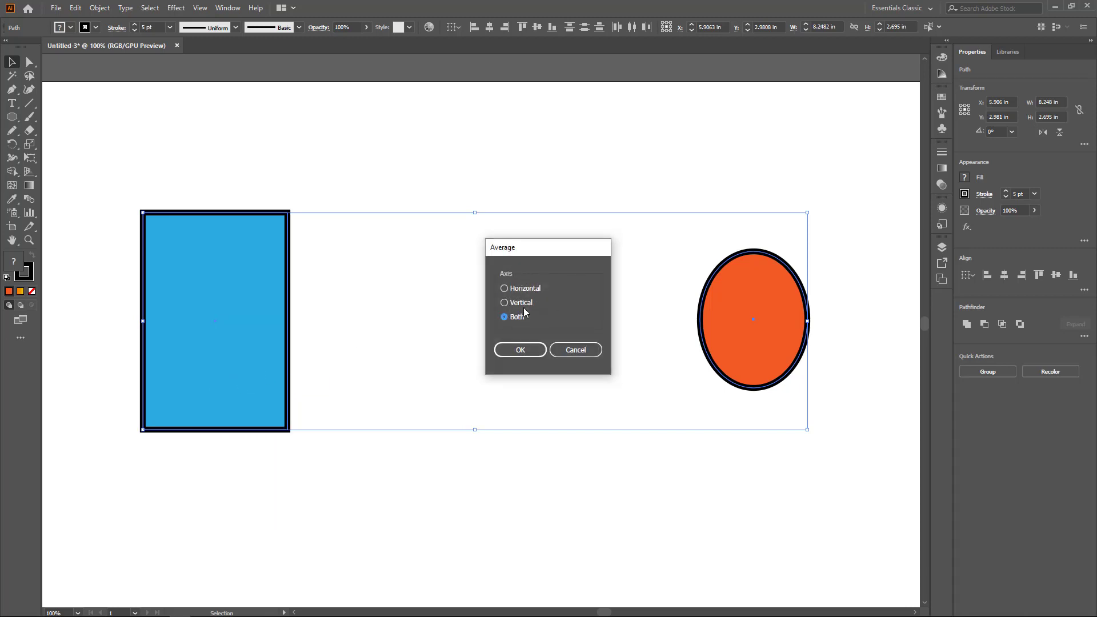
left_click(517, 350)
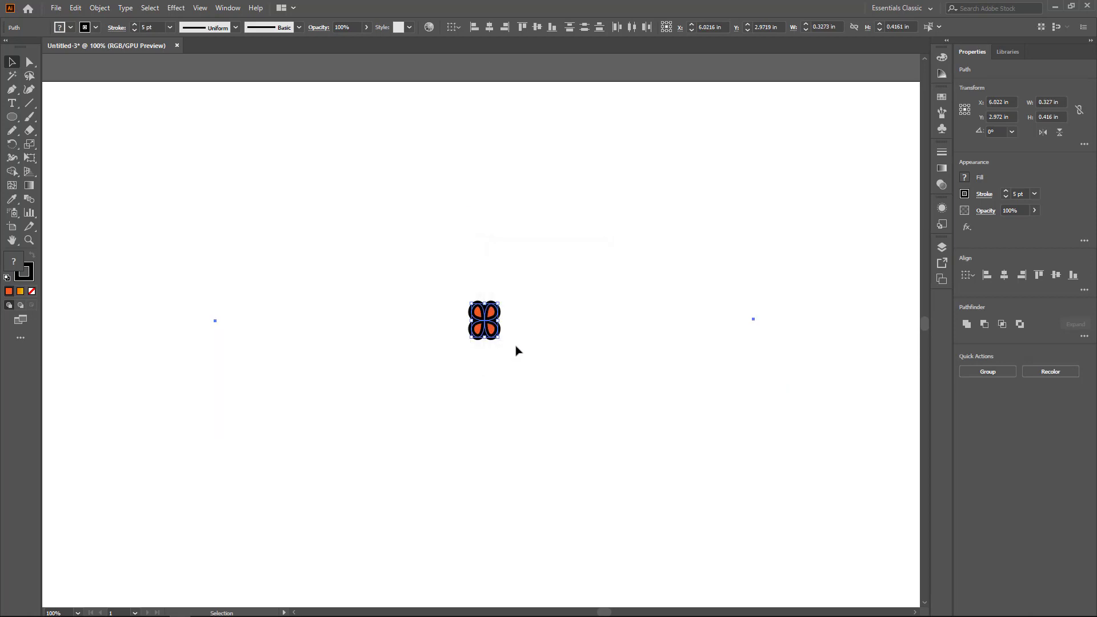
Step: Examine the averaged shapes and their converged anchor points up close
key("ctrl+equal")
key("ctrl+equal")
key("ctrl+equal")
key("ctrl+equal")
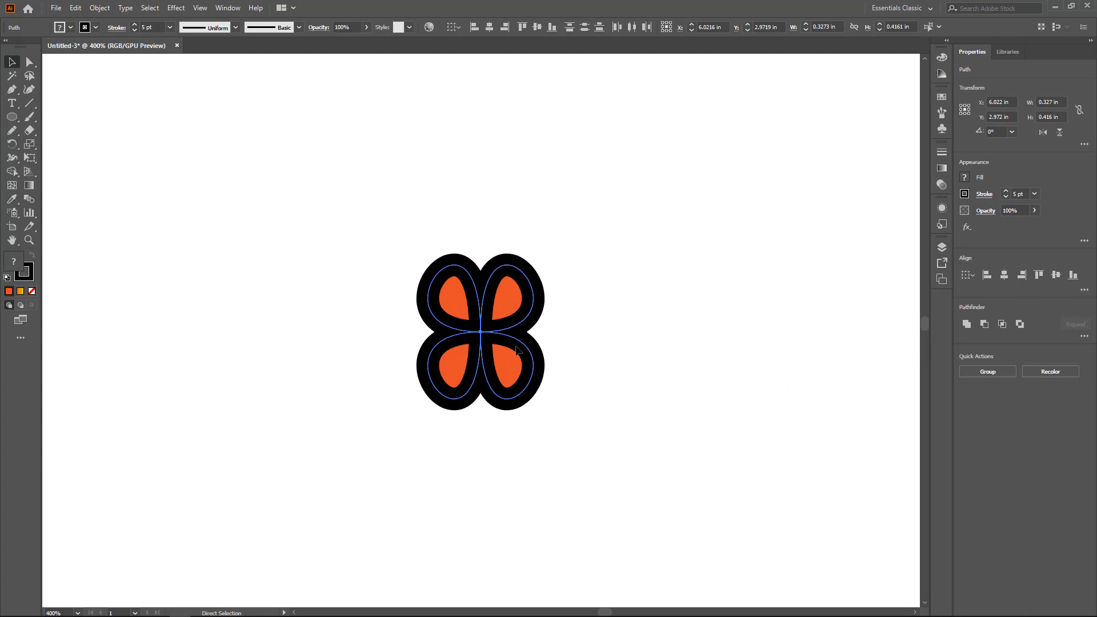
key("ctrl+minus")
key("ctrl+minus")
key("ctrl+minus")
key("ctrl+minus")
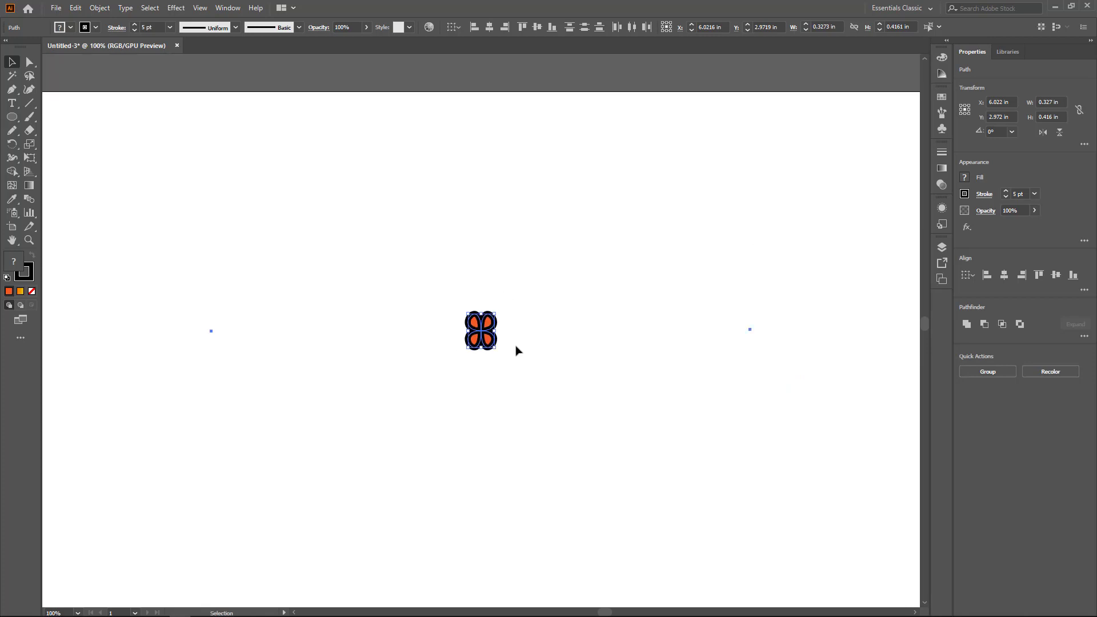
Step: Undo the last average and average the rectangle's and ellipse's anchor points along the Vertical axis only
key("ctrl+z")
key("v")
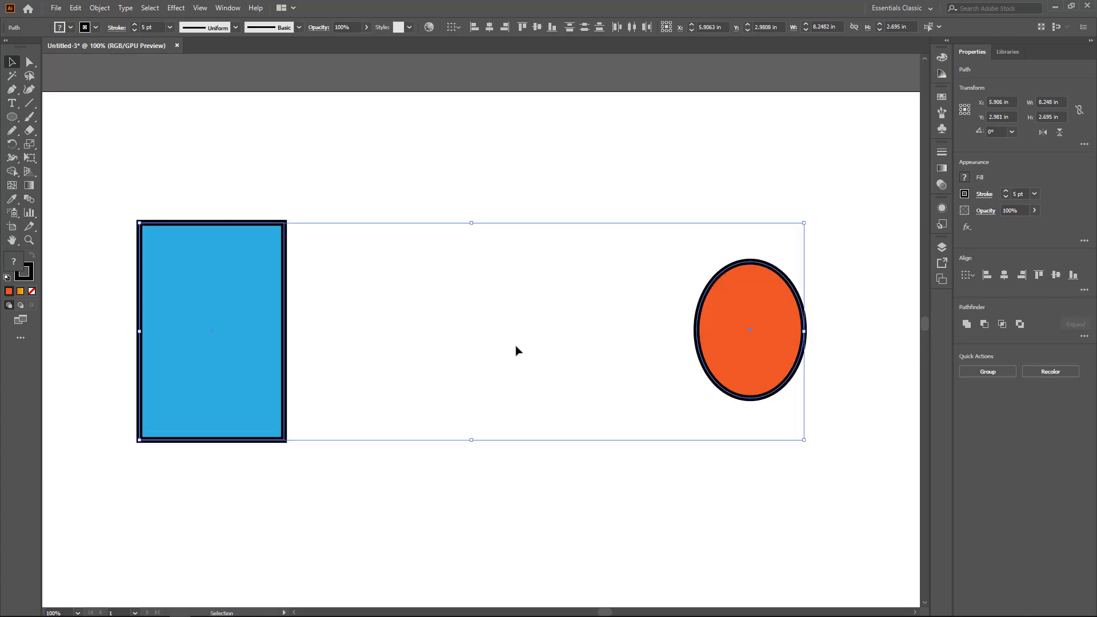
right_click(714, 346)
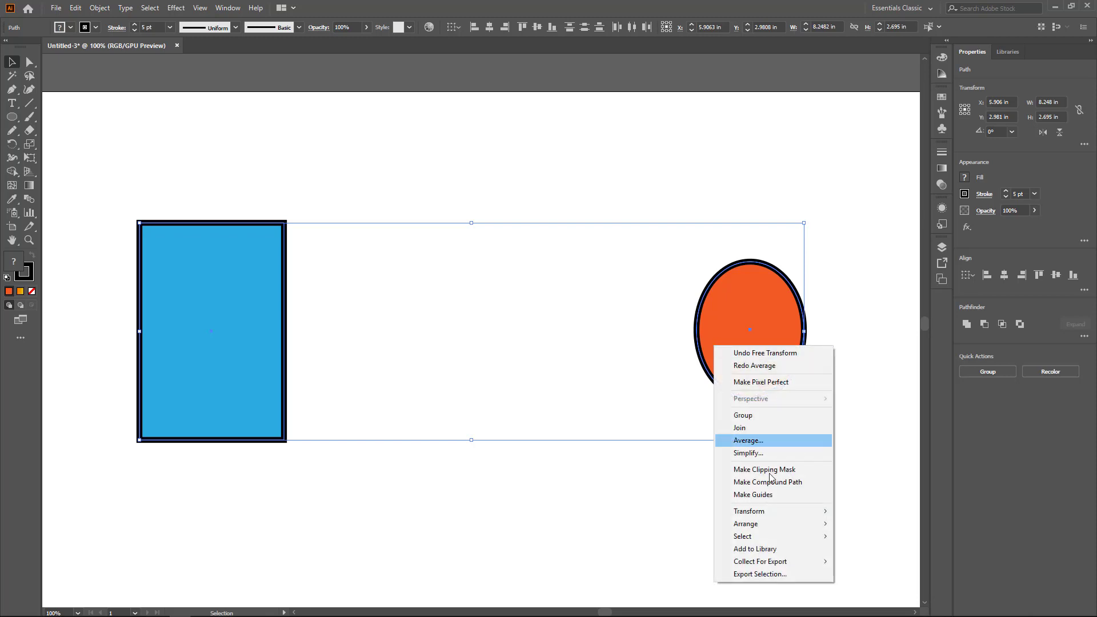
left_click(768, 441)
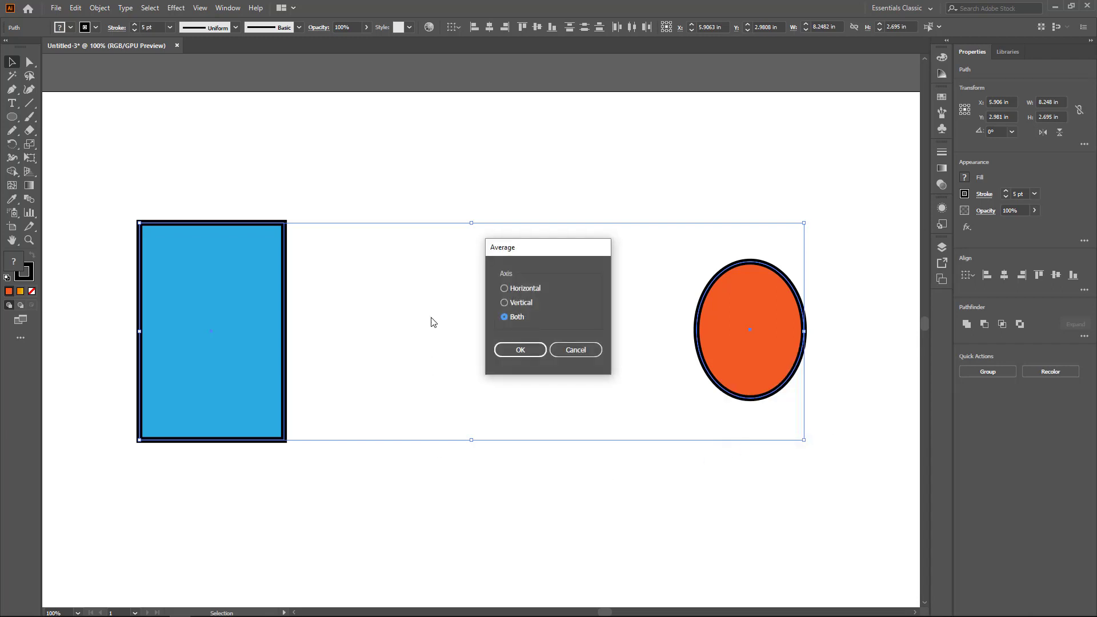
left_click(510, 304)
left_click(520, 350)
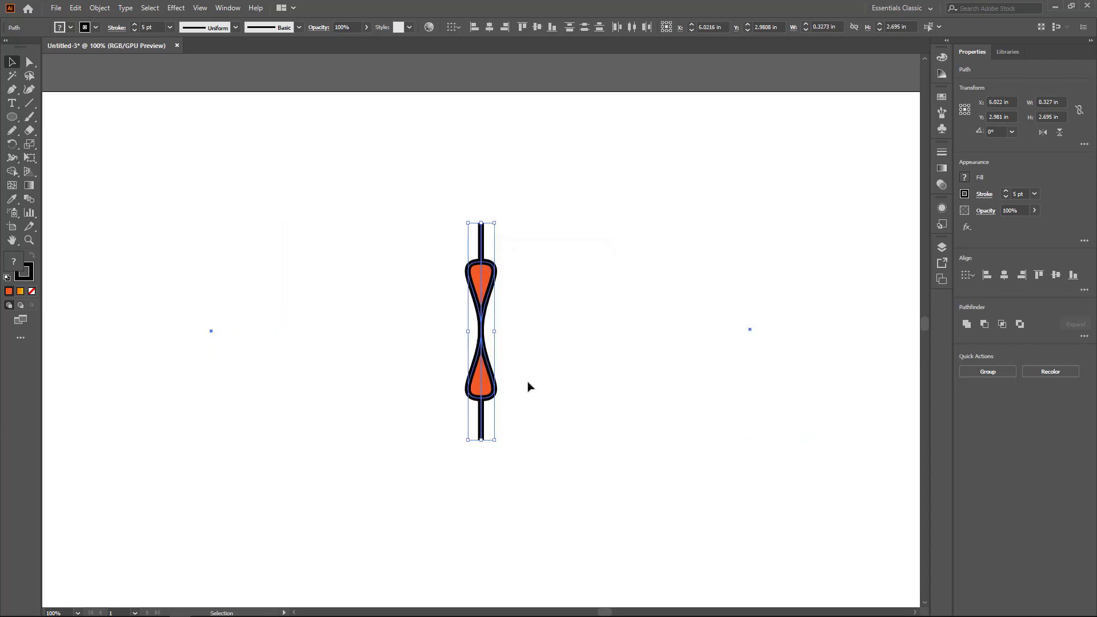
Step: Widen the averaged shapes to about 2.42 in and stretch them taller and upward
left_click_drag(468, 331, 299, 334)
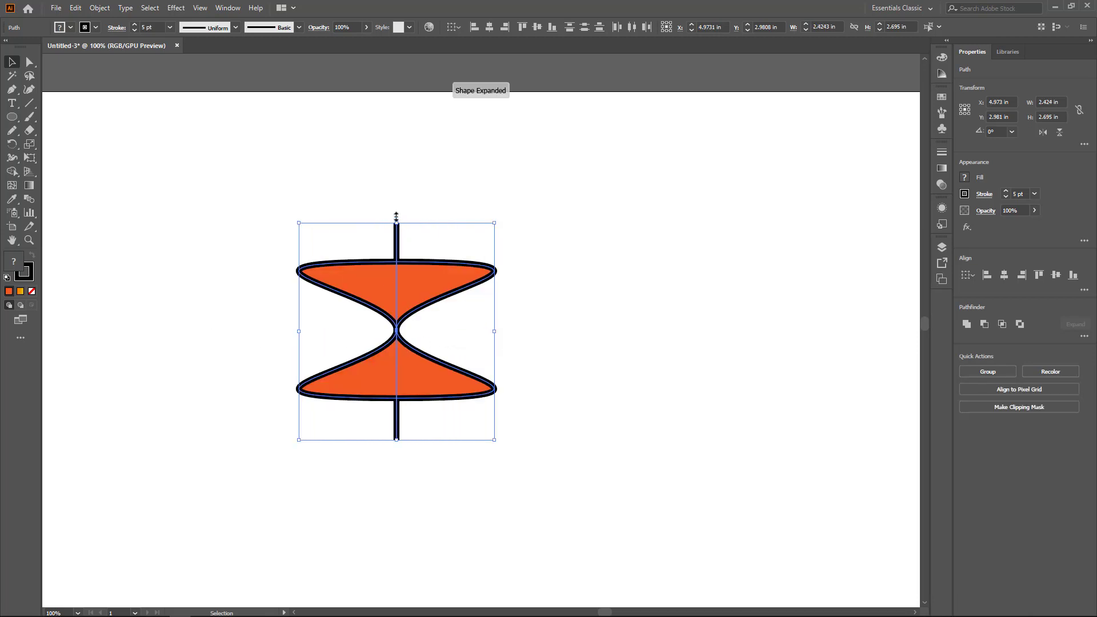
left_click_drag(397, 223, 360, 139)
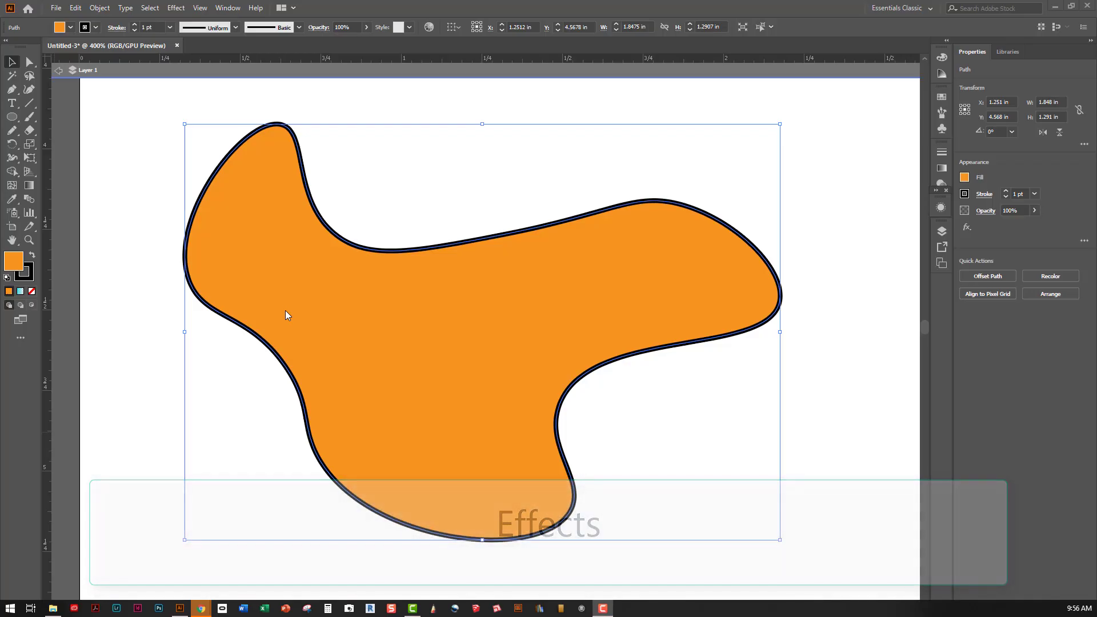
Step: Try the Pucker & Bloat distort effect on the orange freeform shape
left_click(176, 8)
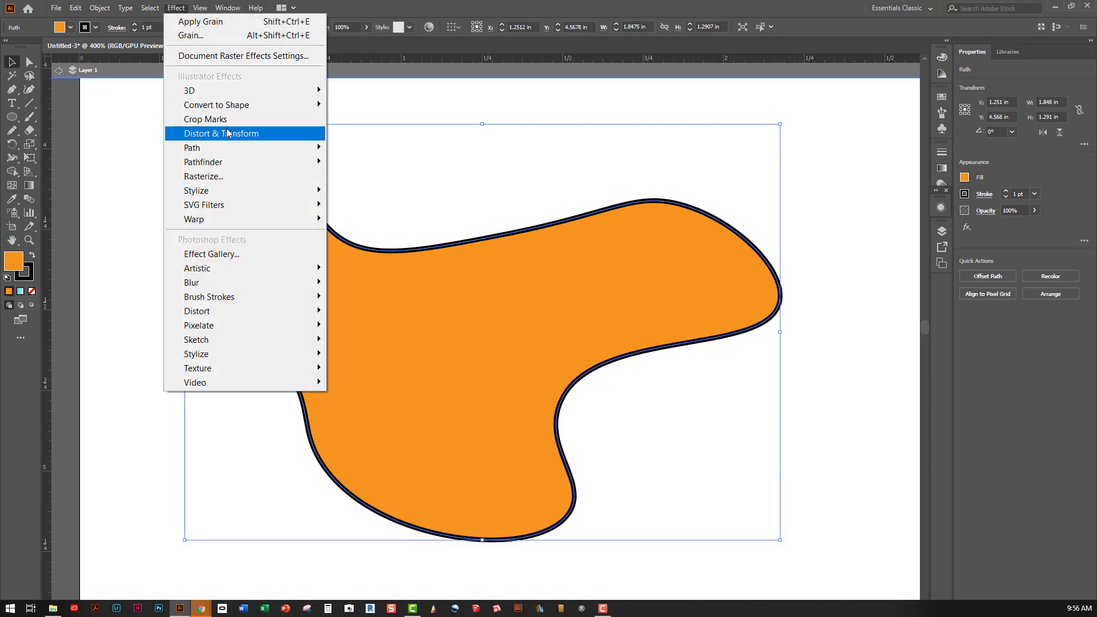
mouse_move(227, 135)
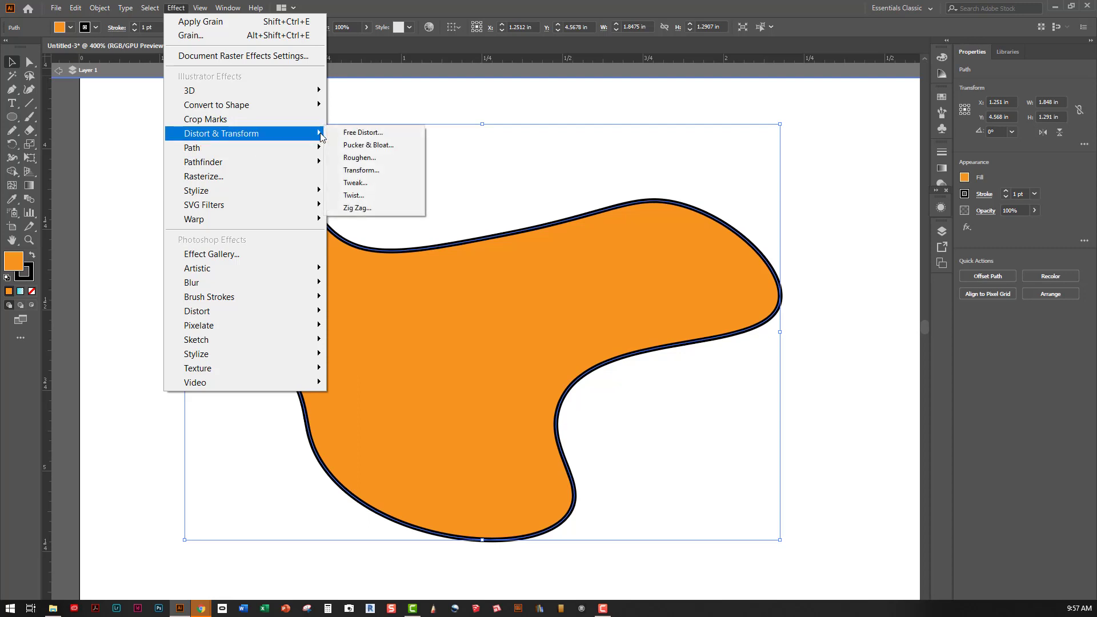
left_click(355, 145)
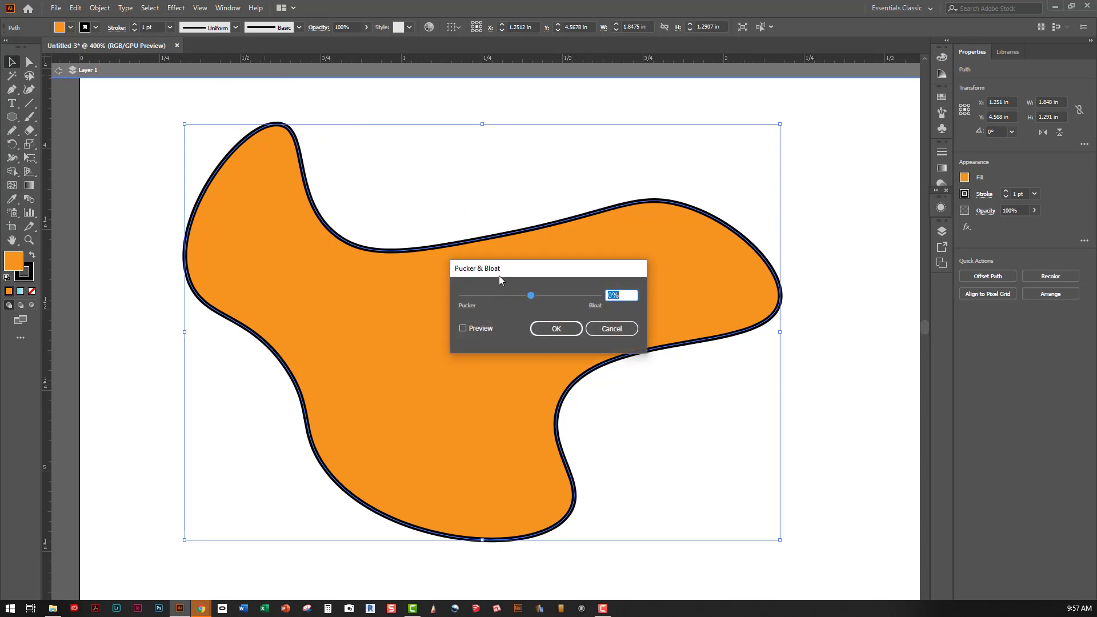
left_click_drag(506, 270, 814, 179)
left_click(744, 214)
left_click(156, 96)
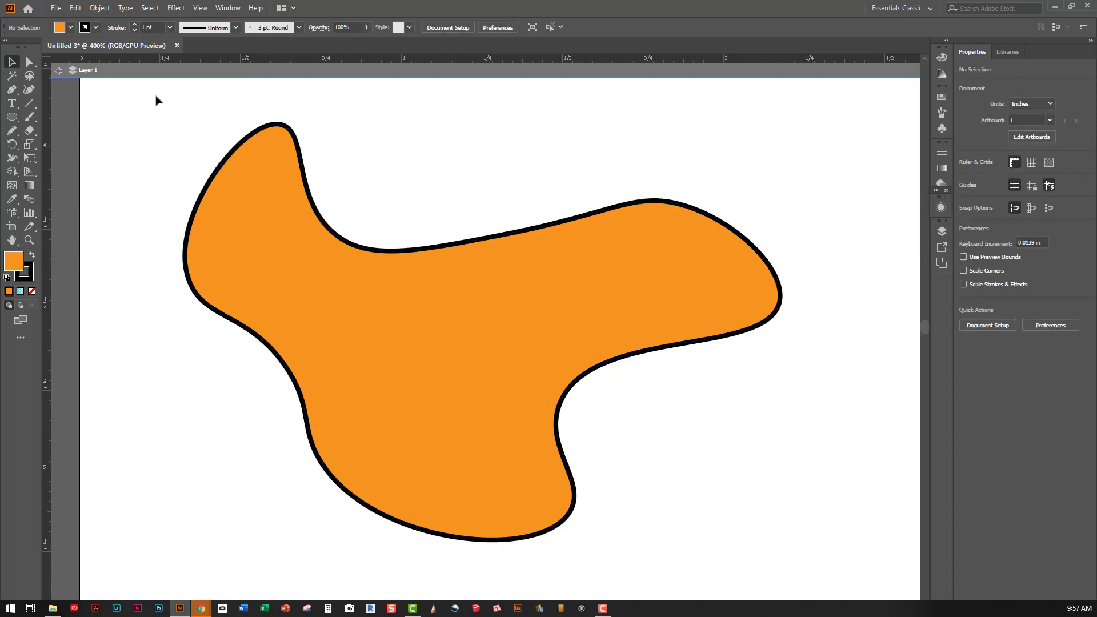
Step: Set up a previewed Fish warp on the orange shape with 32% bend and 47% horizontal distortion
left_click(176, 8)
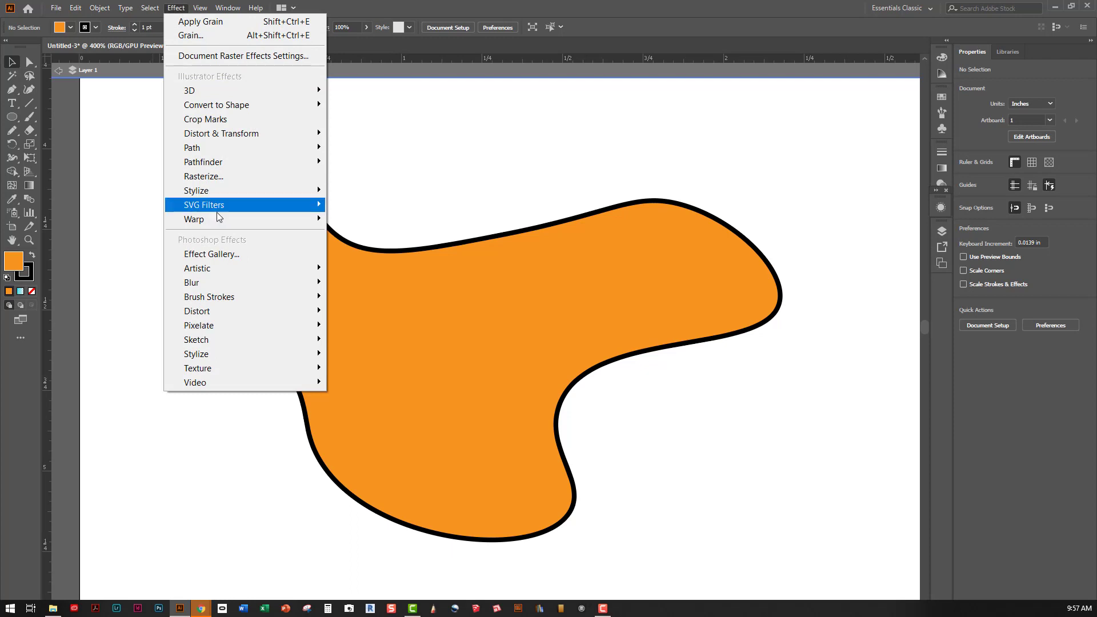
mouse_move(220, 219)
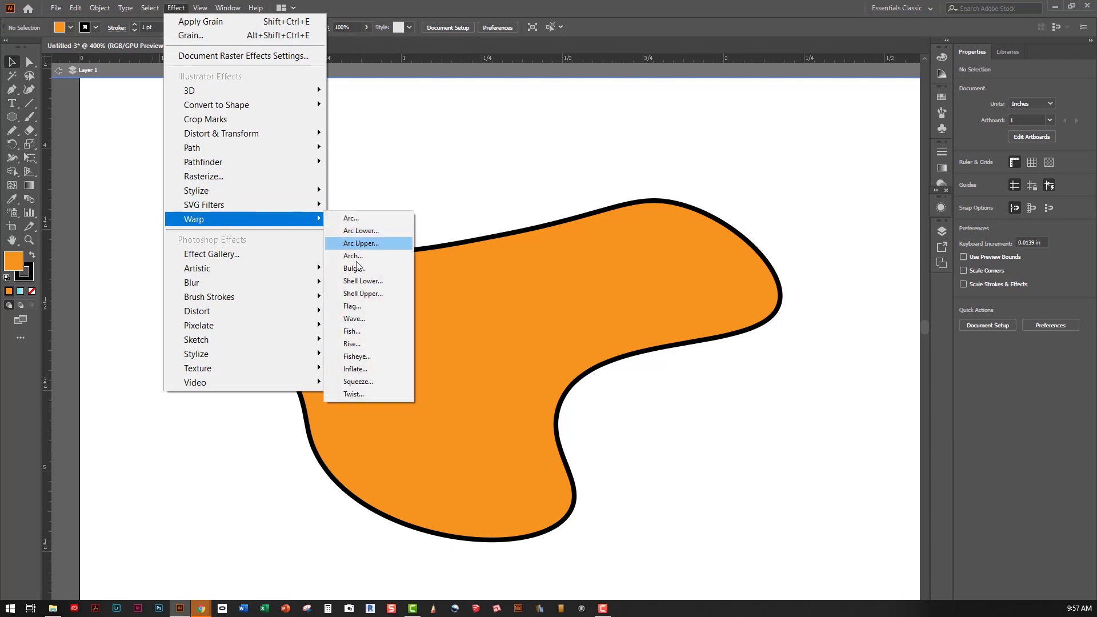
left_click(366, 331)
left_click_drag(487, 228, 691, 134)
left_click(658, 277)
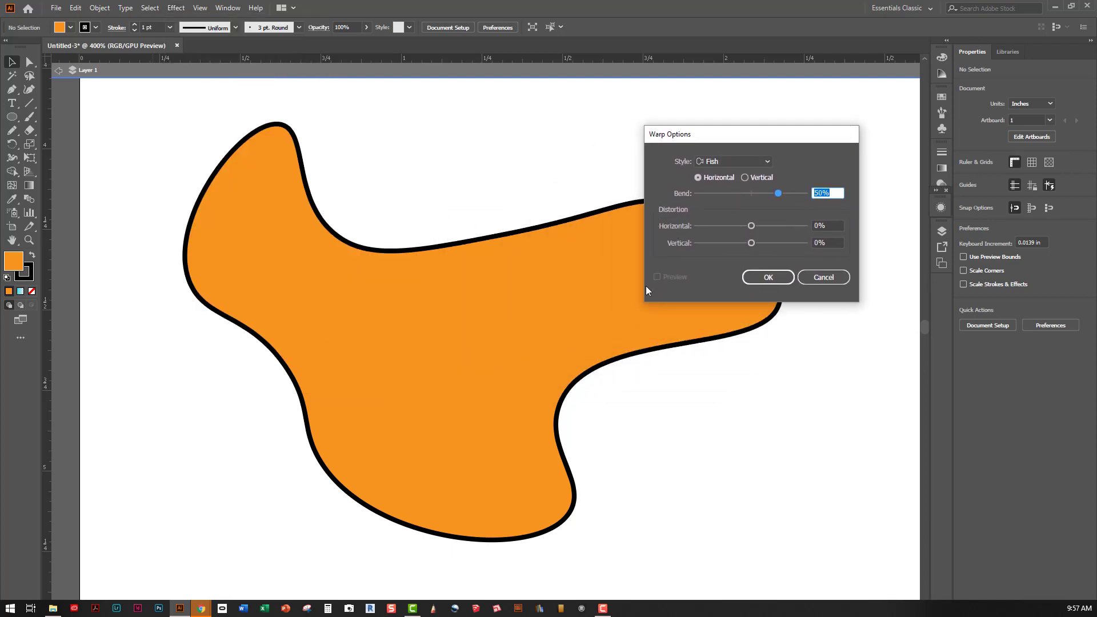
mouse_move(791, 195)
left_mouse_down()
mouse_move(782, 197)
mouse_move(791, 198)
left_mouse_up()
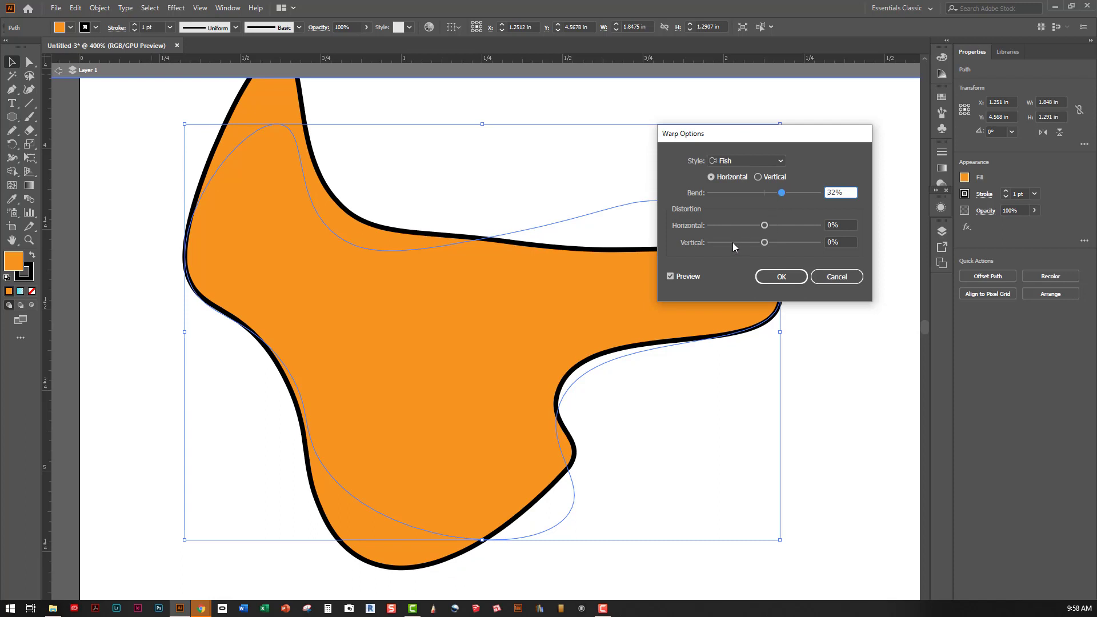
left_click_drag(767, 222, 792, 229)
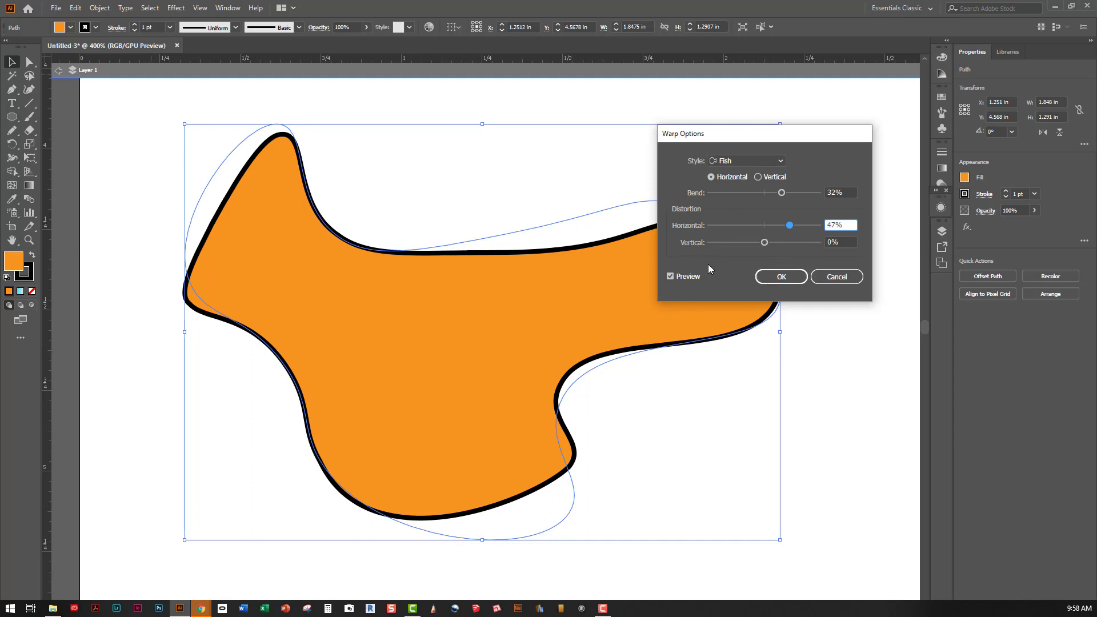
Step: Switch the warp style to Arch, increase its bend and apply it to the orange shape
left_click(736, 161)
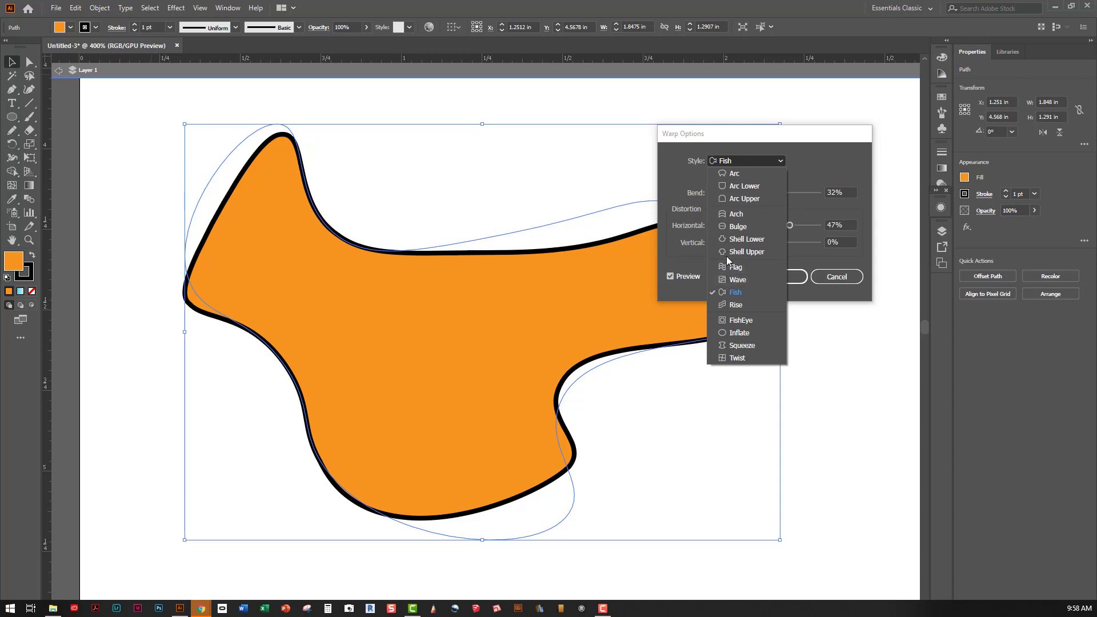
left_click(729, 216)
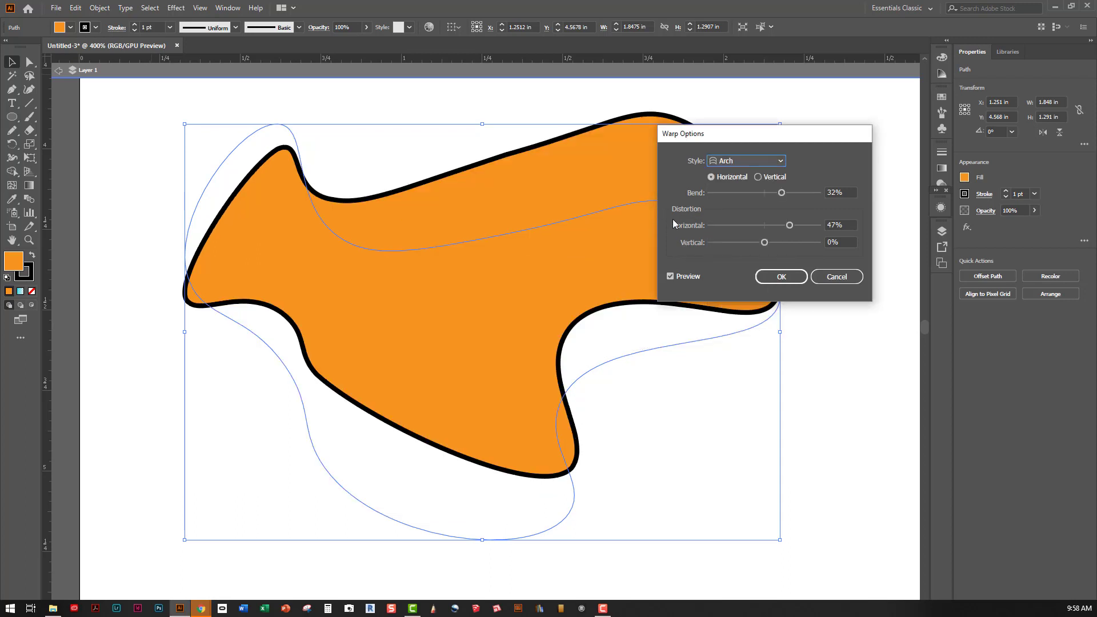
left_click_drag(784, 193, 813, 194)
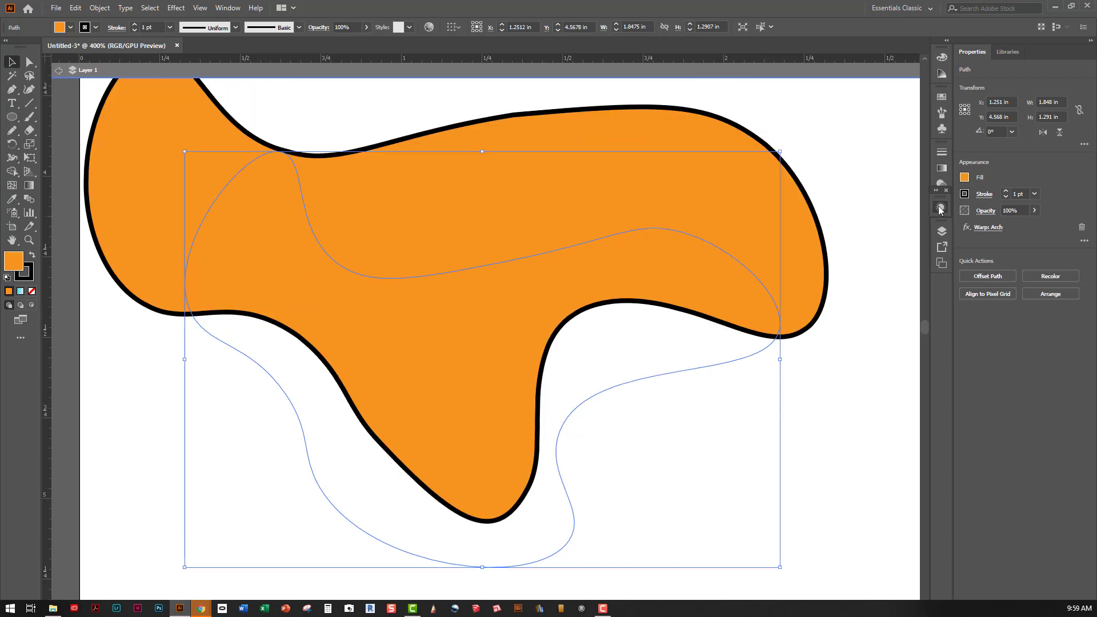
Step: Toggle the visibility of the orange shape's Warp: Arch effect in its appearance attributes, leaving the effect hidden
left_click(940, 208)
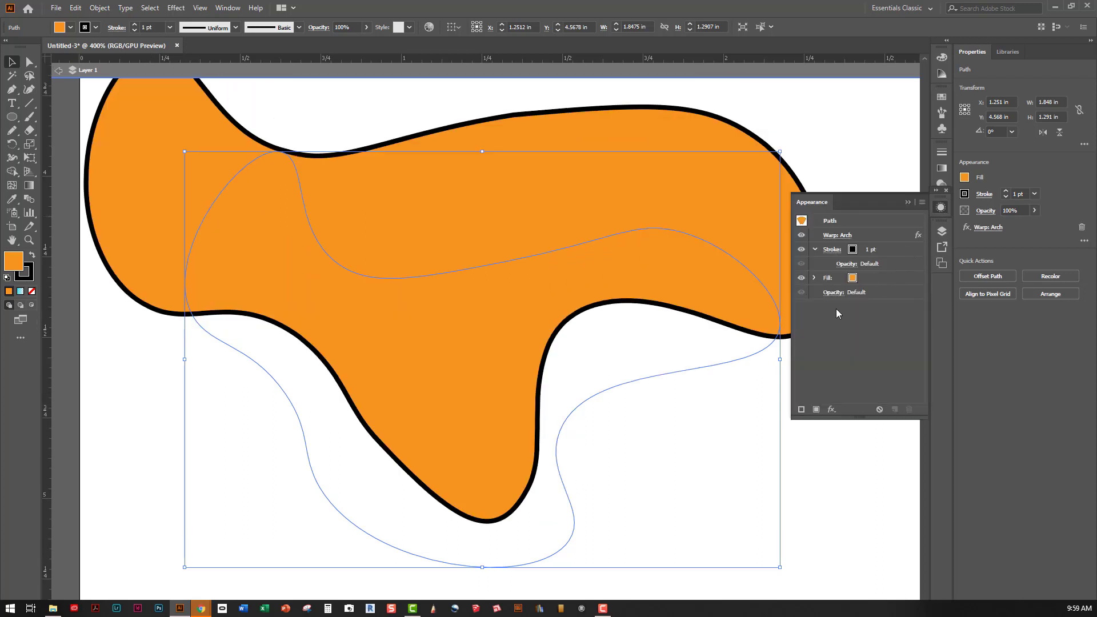
left_click(804, 235)
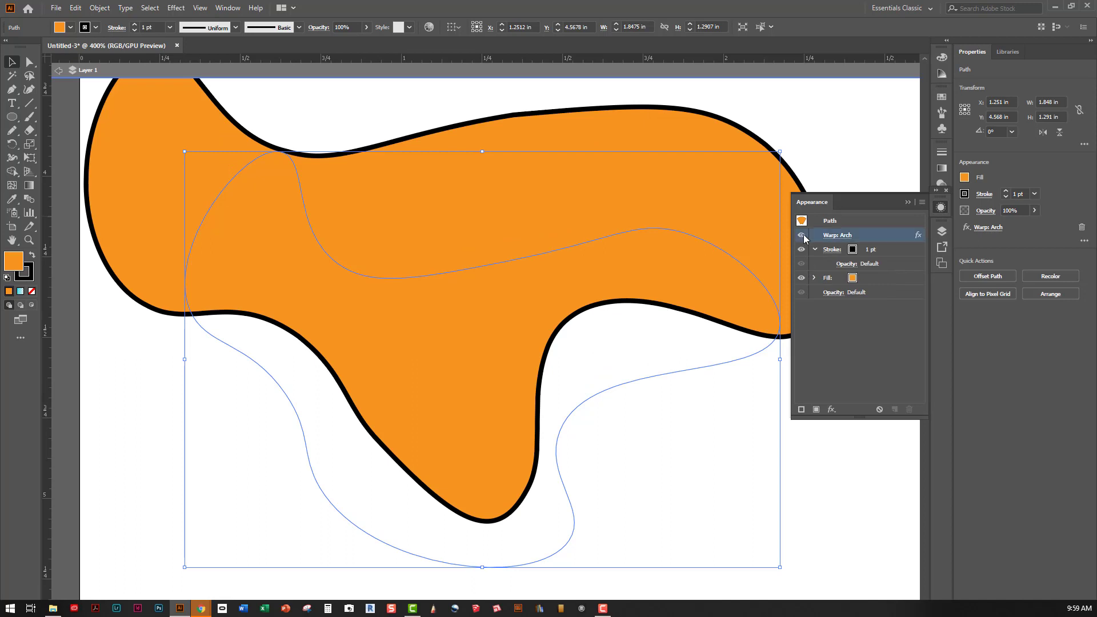
left_click(802, 236)
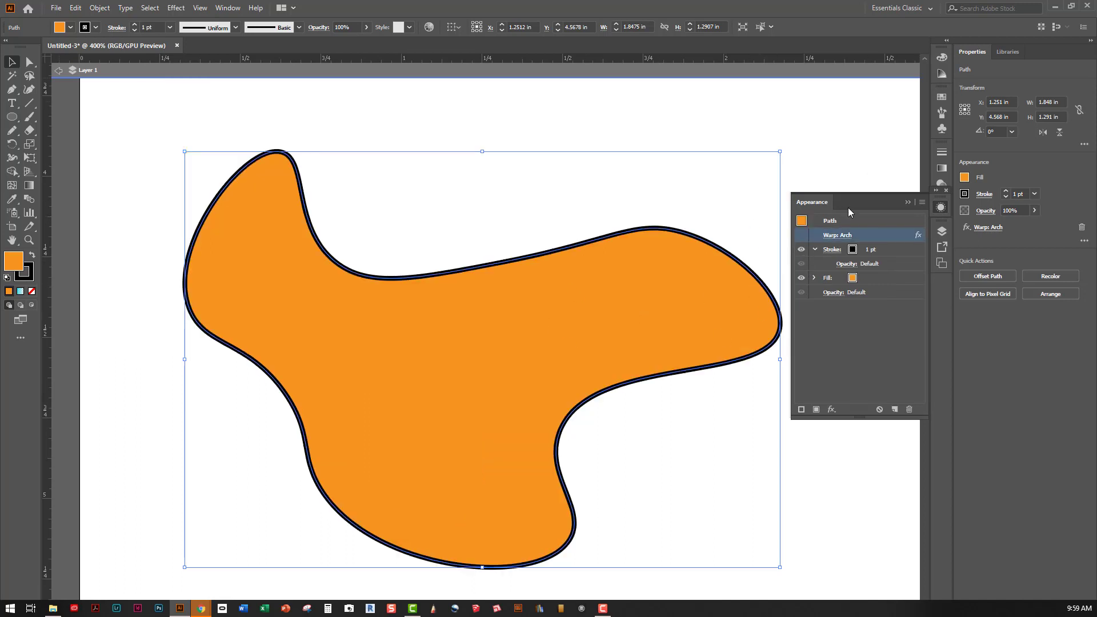
left_click(803, 236)
left_click(803, 236)
left_click(908, 203)
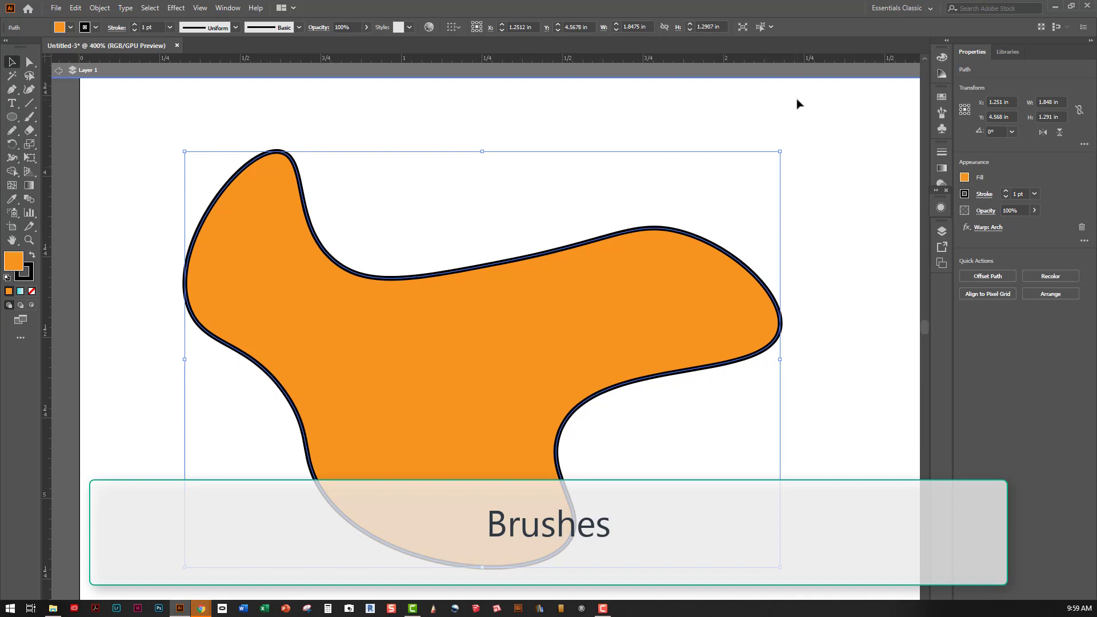
Step: Apply the rough charcoal-like art brush to the orange shape's outline and set the stroke weight to 0.25 pt
left_click(943, 115)
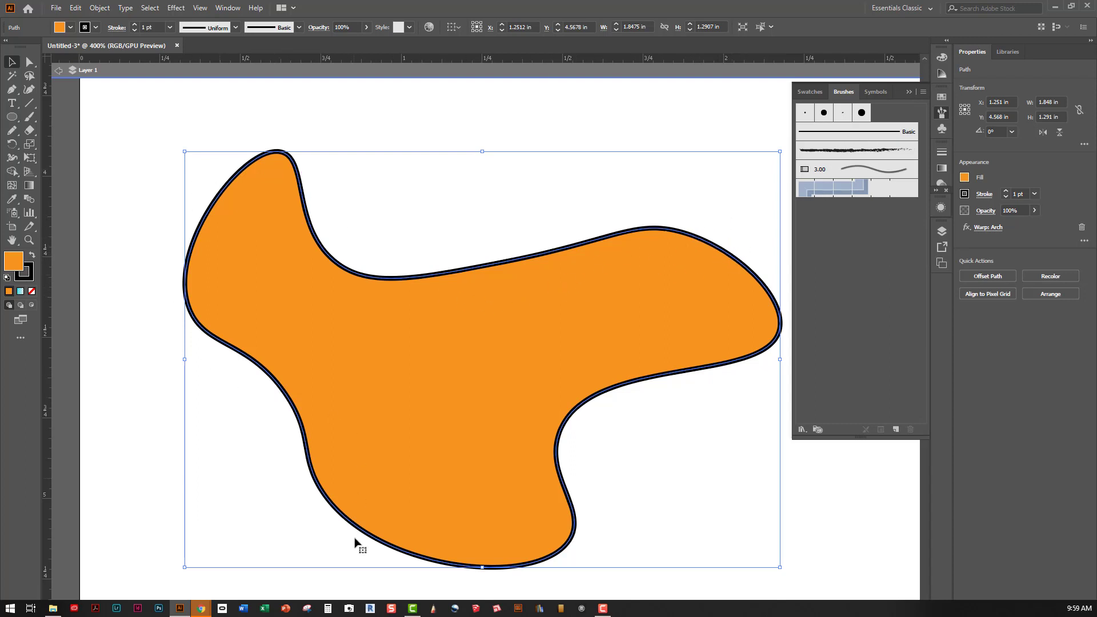
left_click(851, 155)
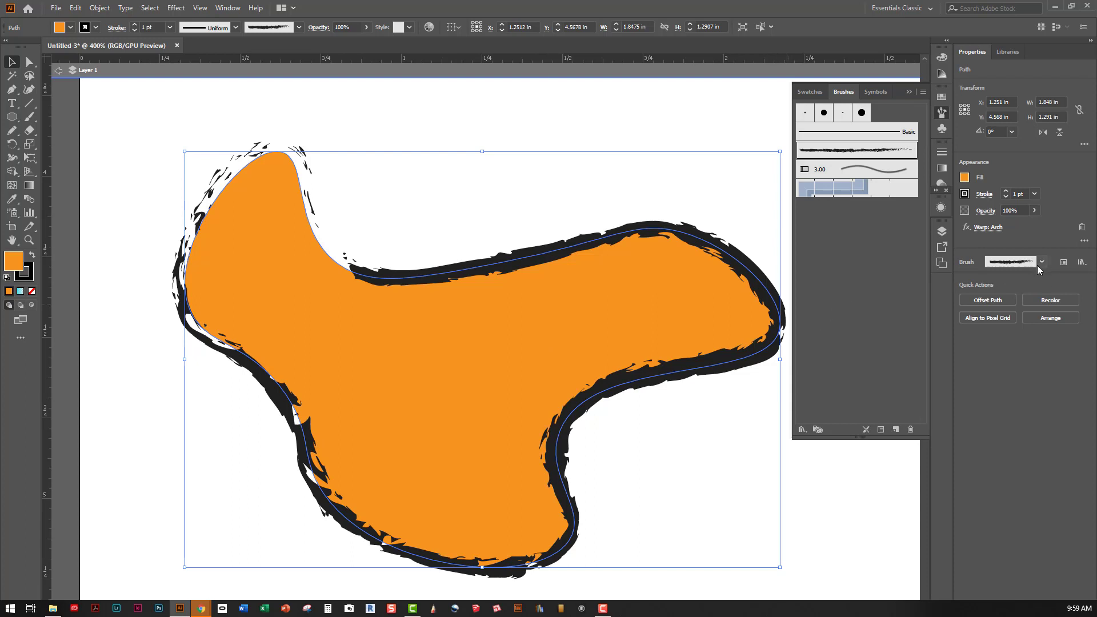
left_click(1035, 193)
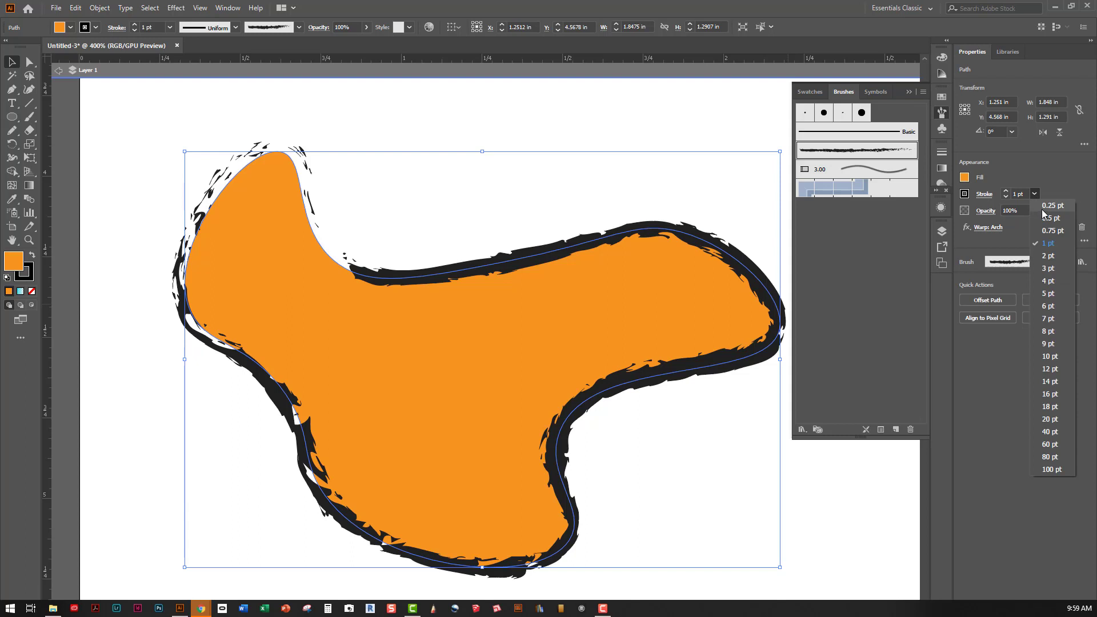
left_click(1051, 206)
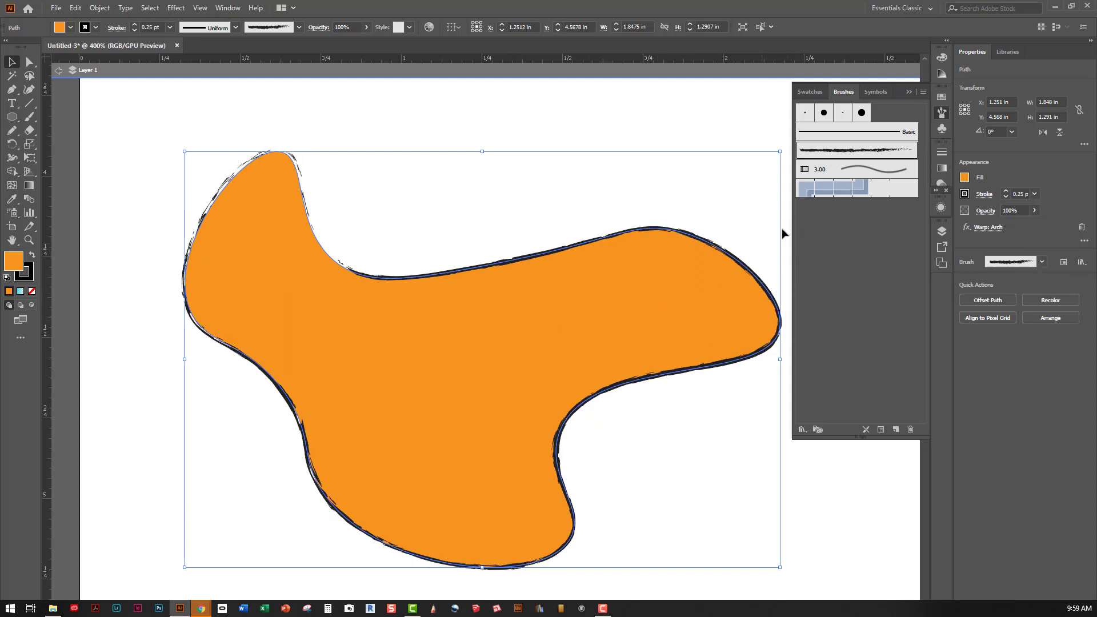
Step: Apply the blue pattern brush to the orange shape's outline and set the stroke weight to 0.5 pt
left_click(863, 193)
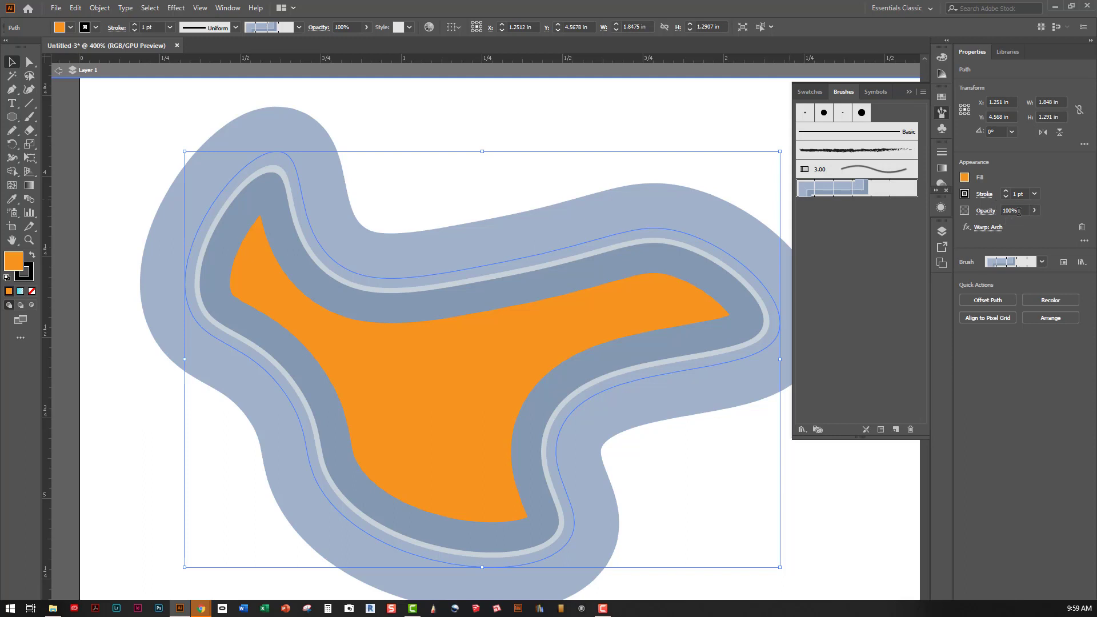
left_click(1034, 194)
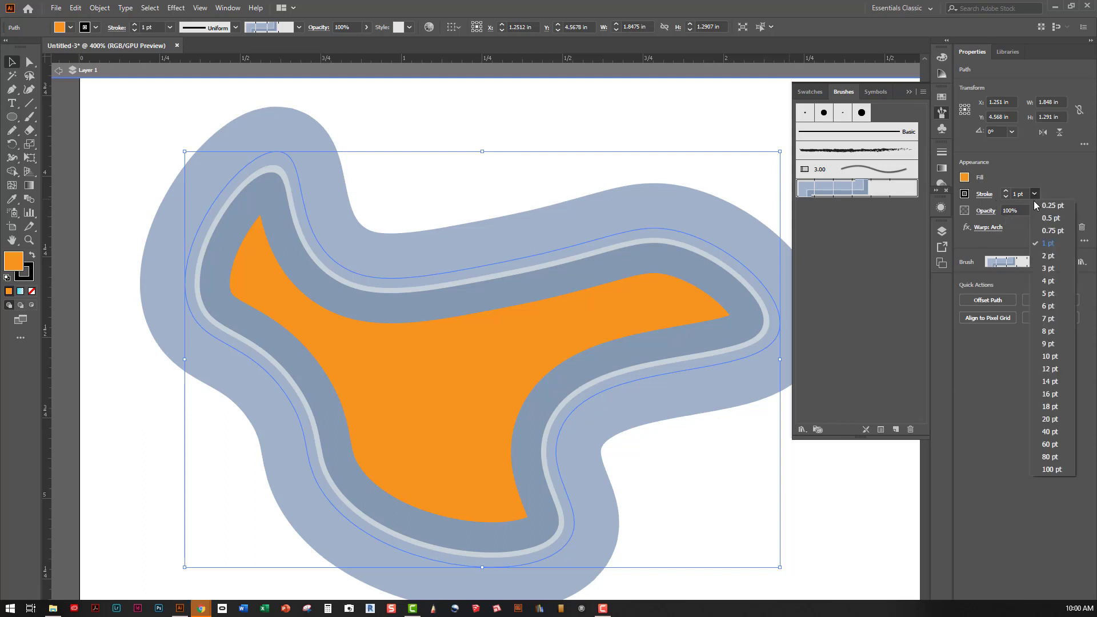
left_click(1046, 222)
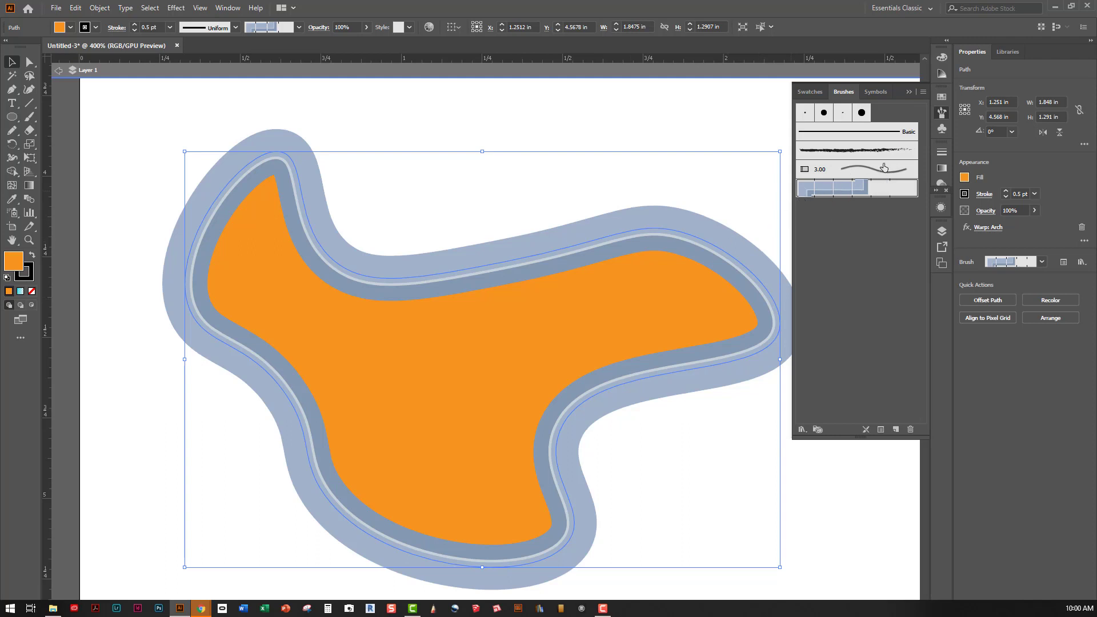
Step: Browse the brush libraries for the Artistic brush collections
left_click(802, 430)
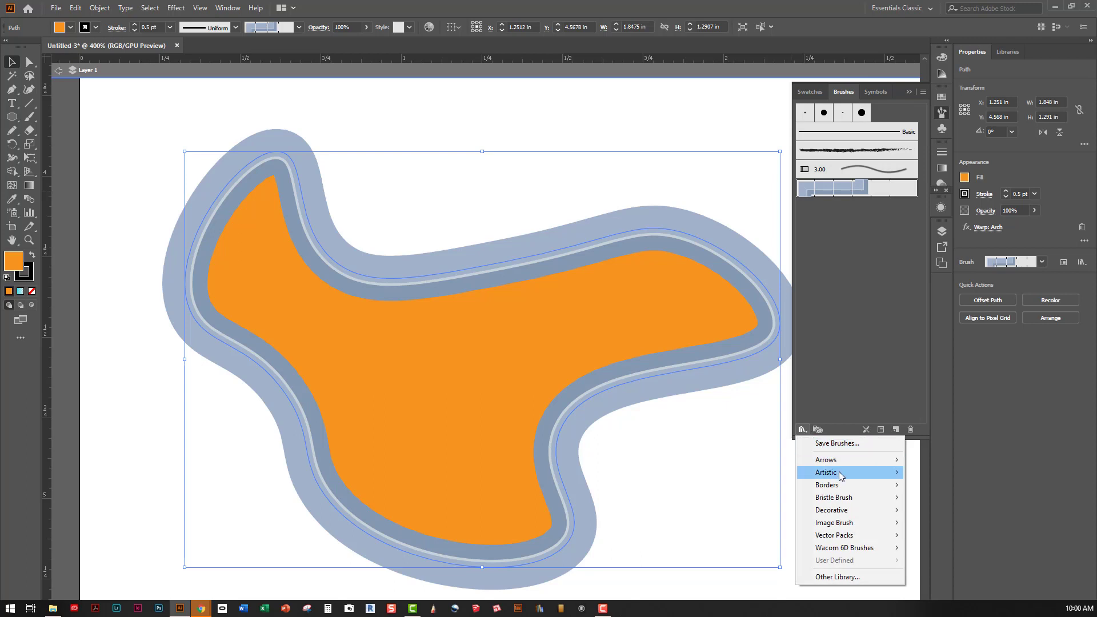
mouse_move(844, 474)
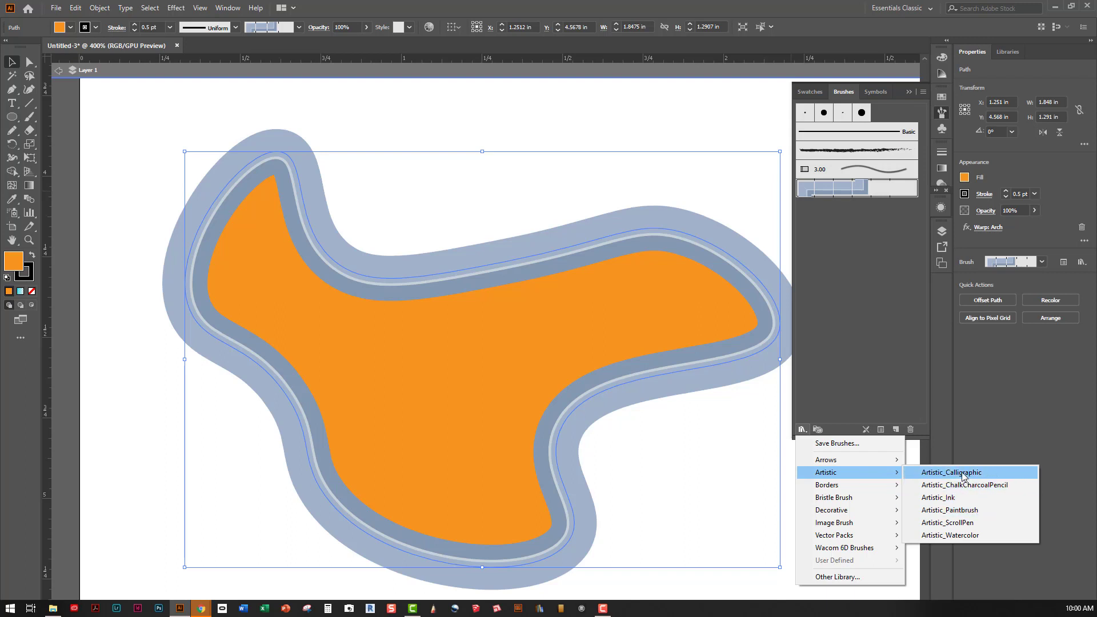
Step: Apply the grey wash brush at the end of the Artistic_Paintbrush library to the orange shape's outline with a 0.25 pt stroke
left_click(954, 510)
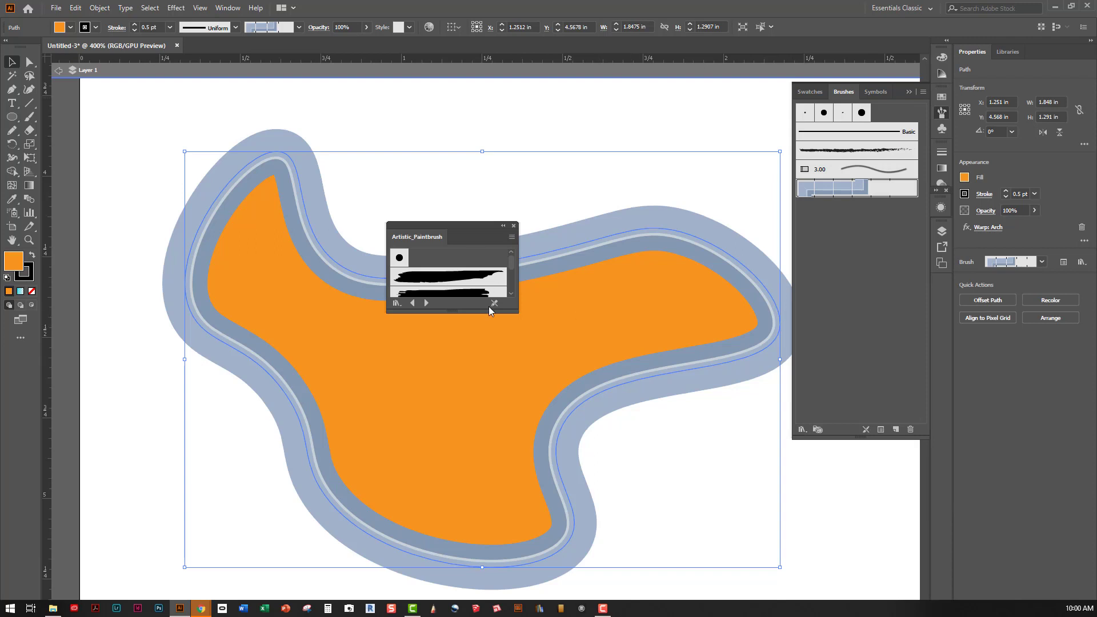
mouse_move(507, 314)
left_mouse_down()
mouse_move(518, 529)
mouse_move(554, 571)
left_mouse_up()
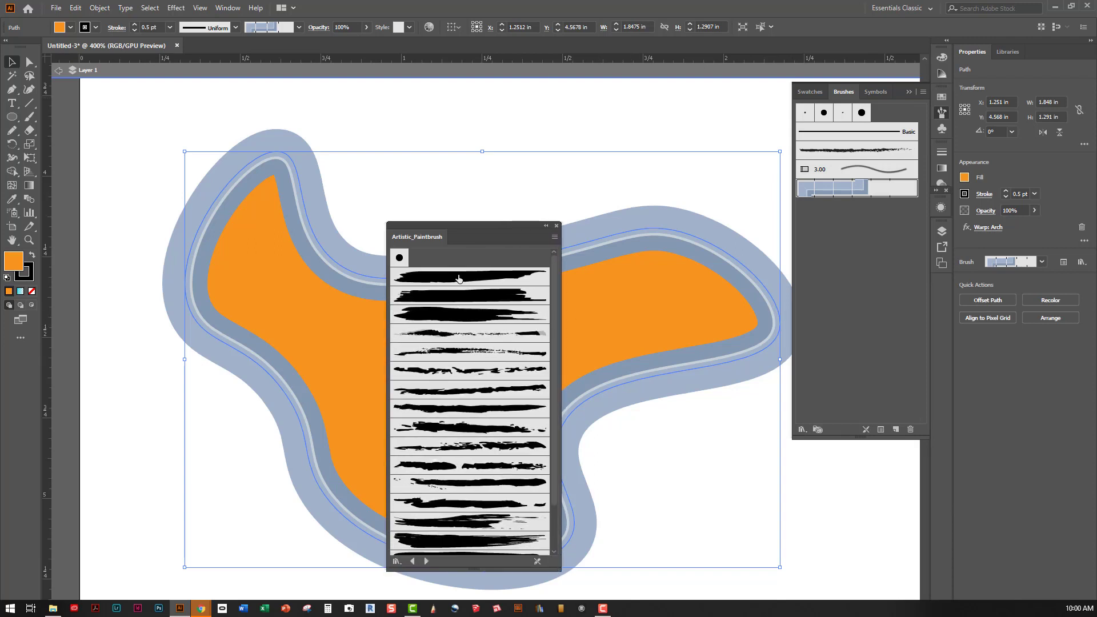
left_click_drag(488, 225, 527, 84)
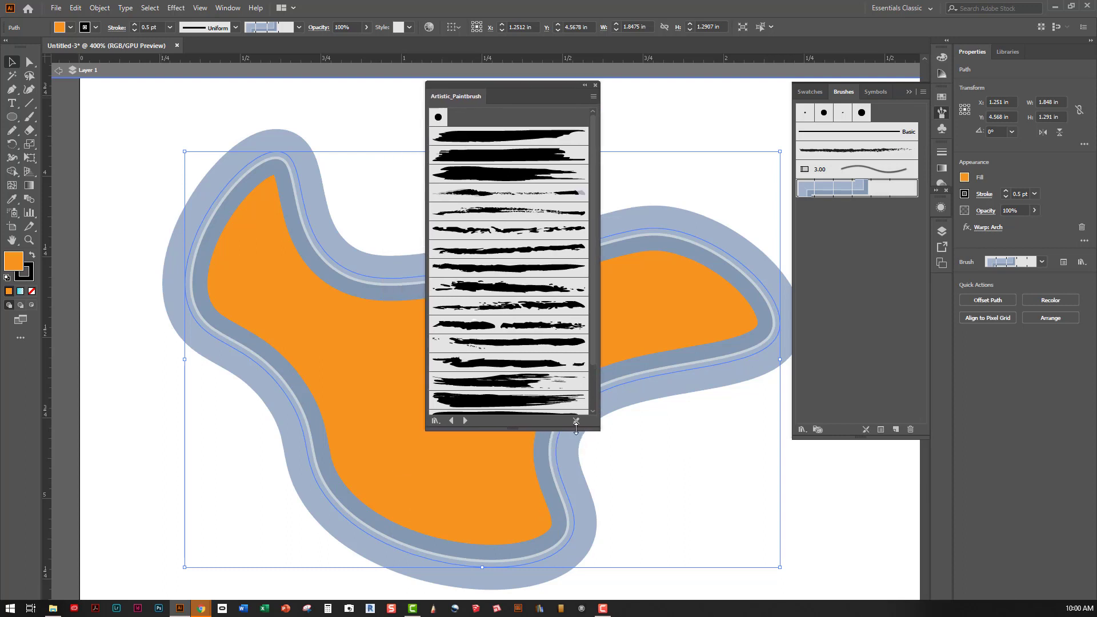
left_click_drag(598, 427, 602, 533)
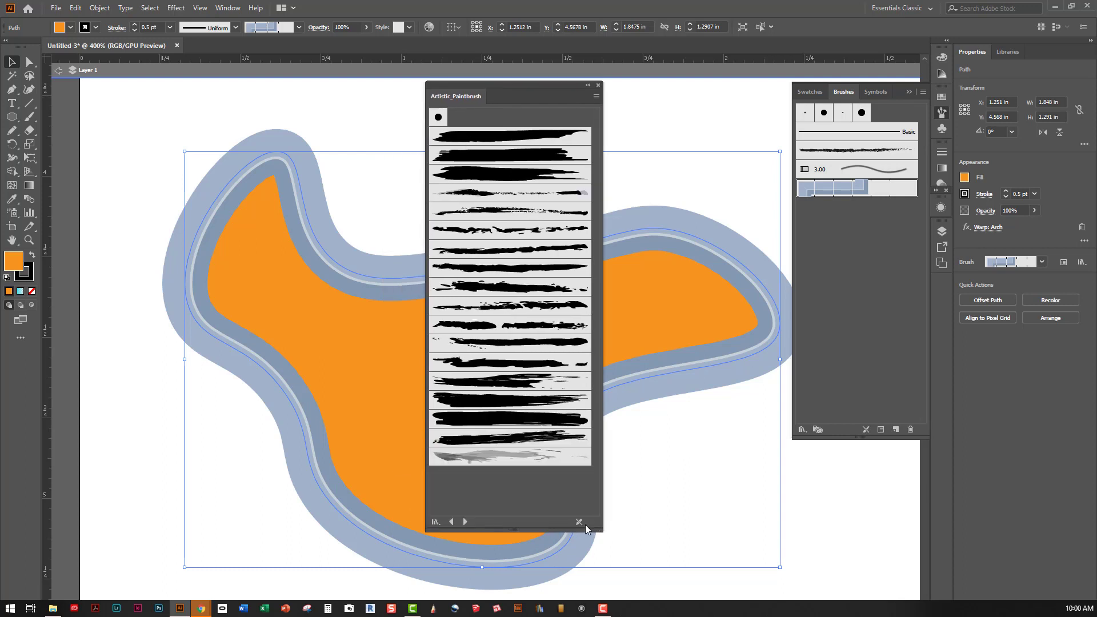
left_click(511, 455)
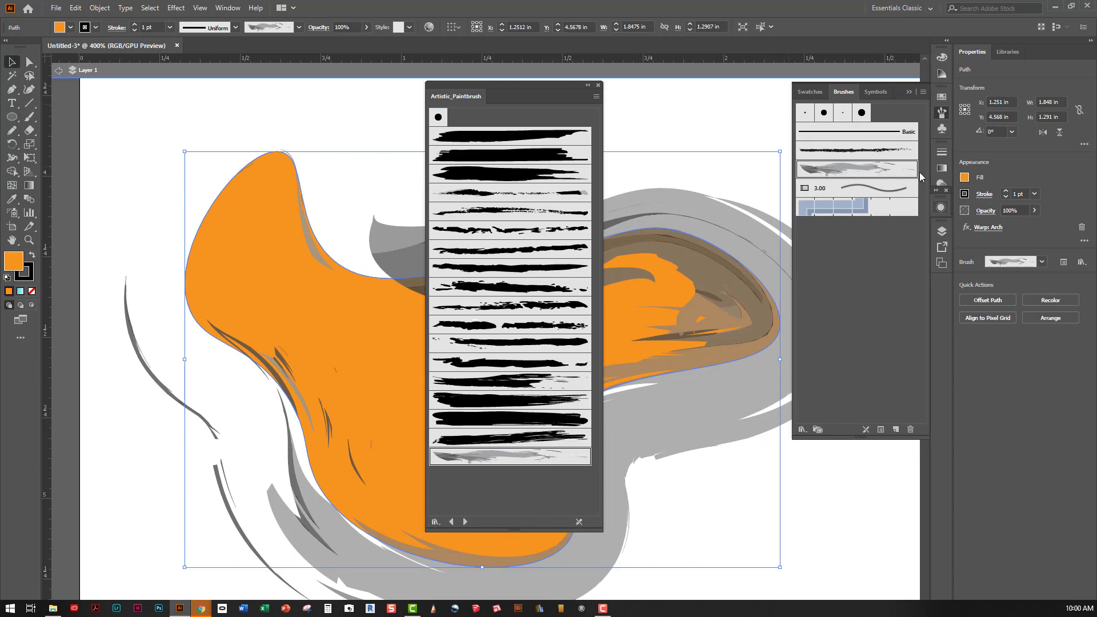
left_click(1036, 195)
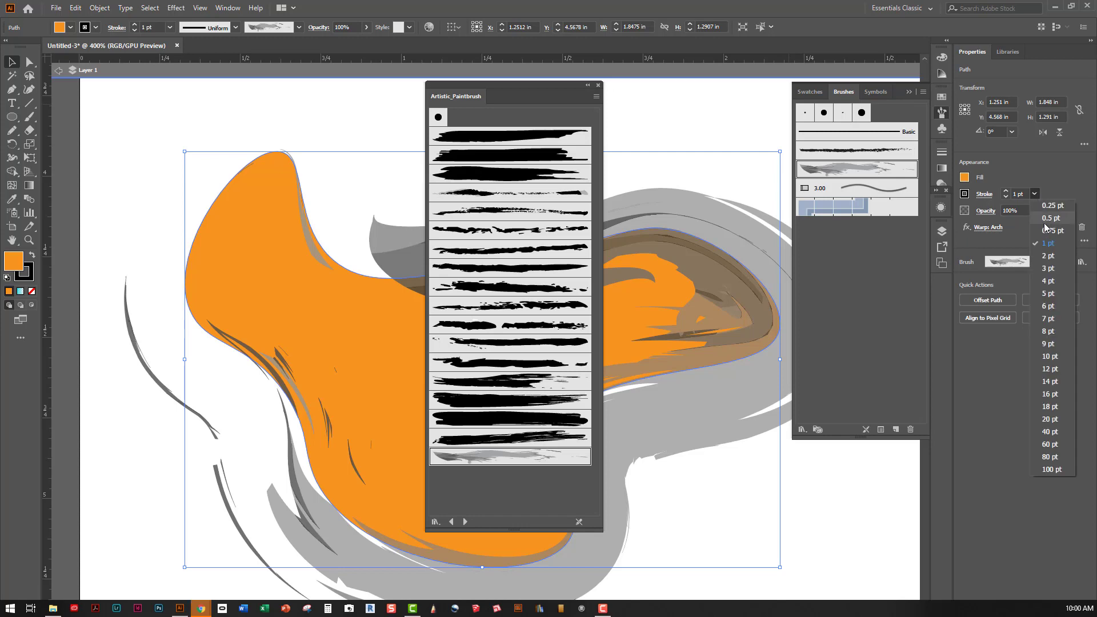
left_click(1048, 210)
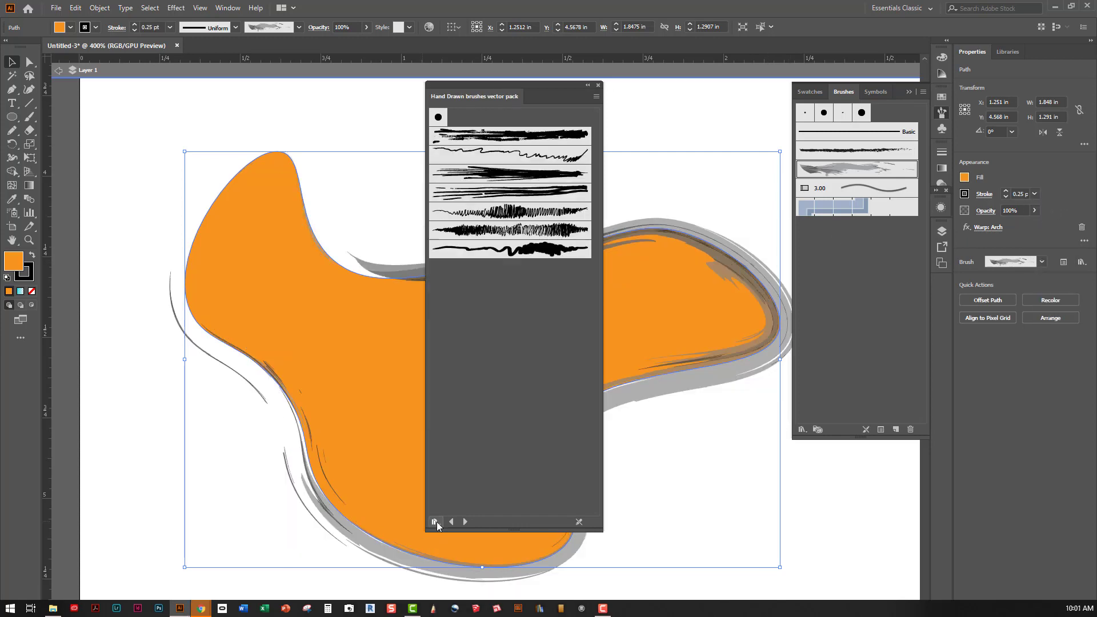
Step: Apply the second brush of the Hand Drawn brushes vector pack, the thin jagged line, to the orange shape's outline
left_click(436, 522)
mouse_move(467, 468)
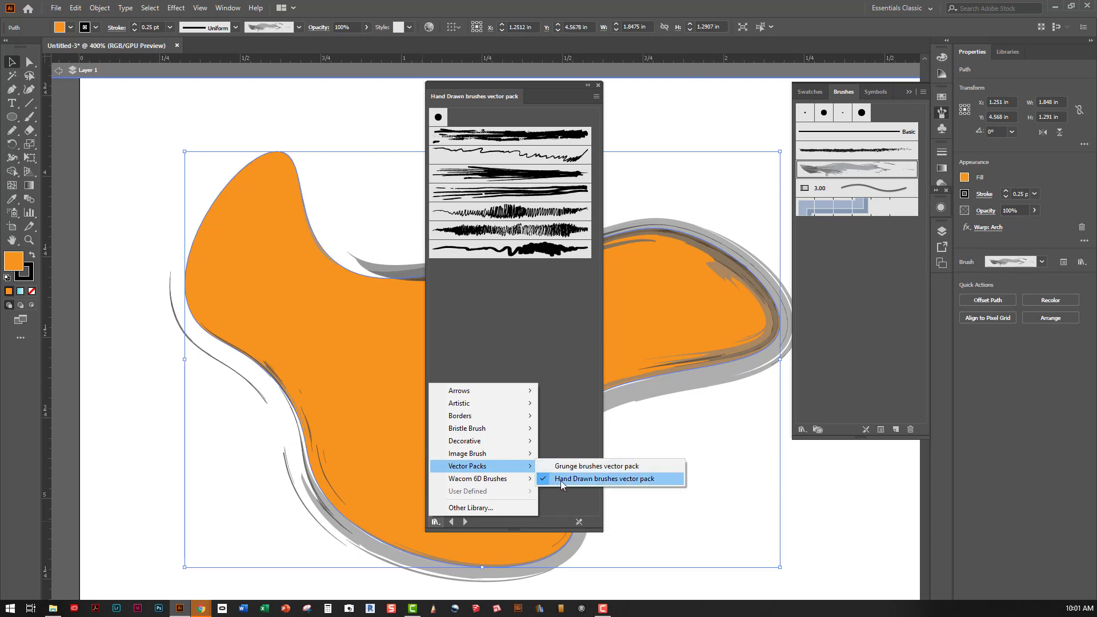
left_click(560, 481)
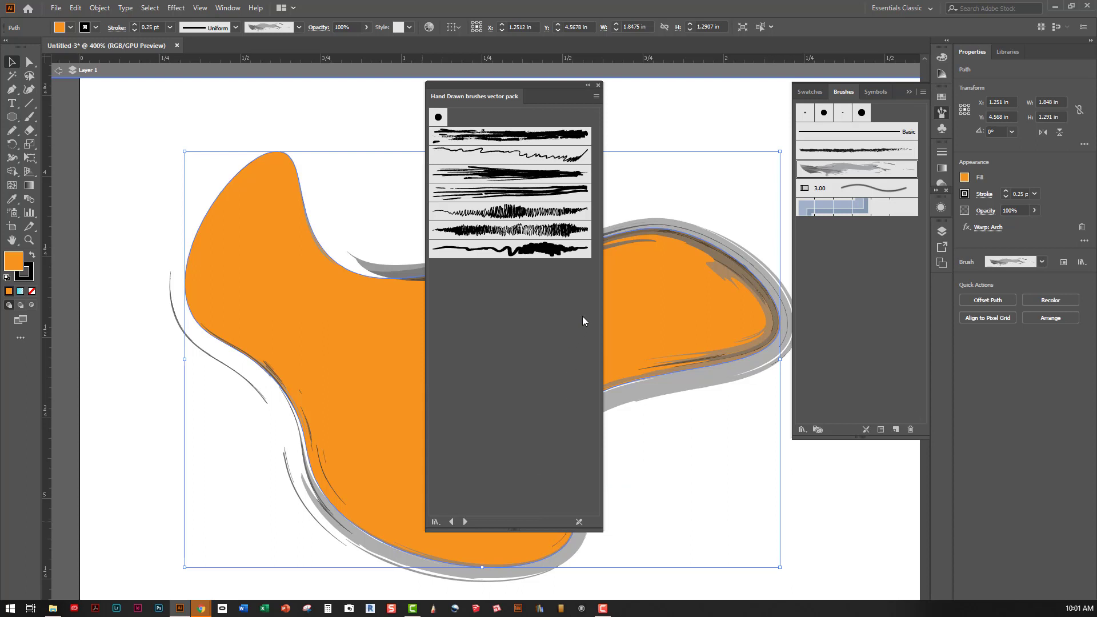
left_click(518, 159)
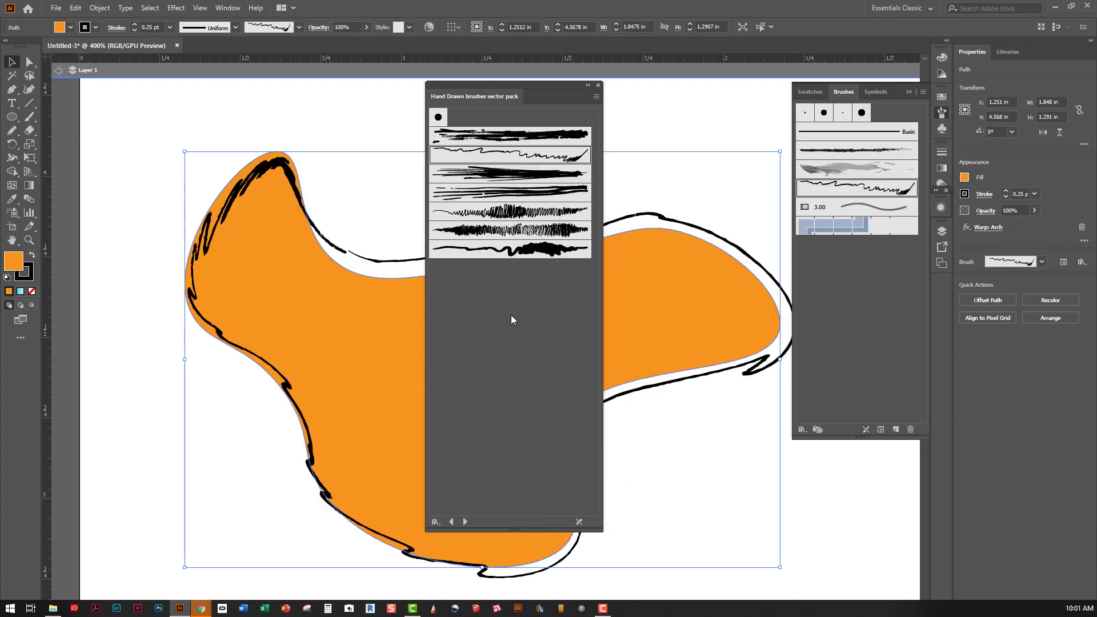
Step: Set the fixed width of the brush "hand drawn brush vector pack 02" to 45% in the Art Brush Options
double_click(506, 156)
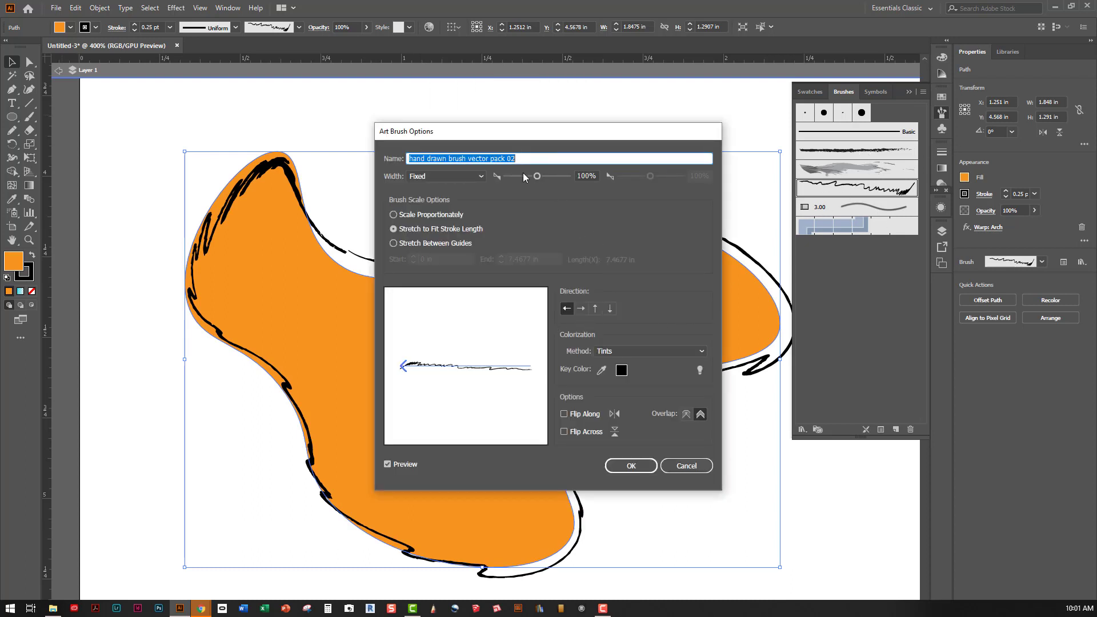
mouse_move(532, 136)
left_mouse_down()
mouse_move(591, 196)
mouse_move(646, 173)
left_mouse_up()
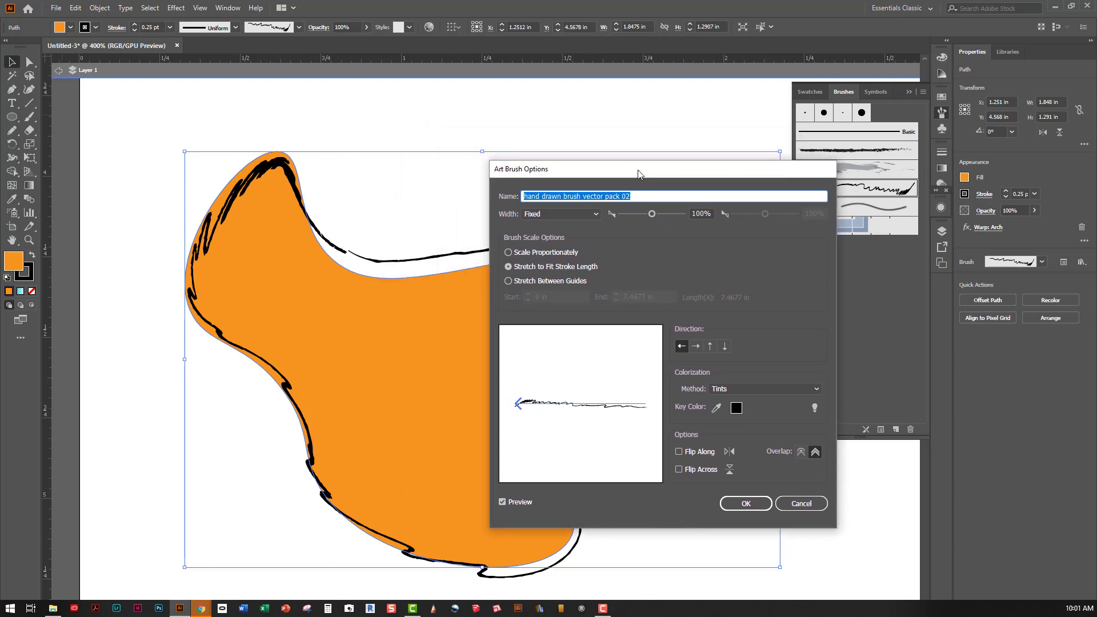
left_click_drag(652, 220, 633, 219)
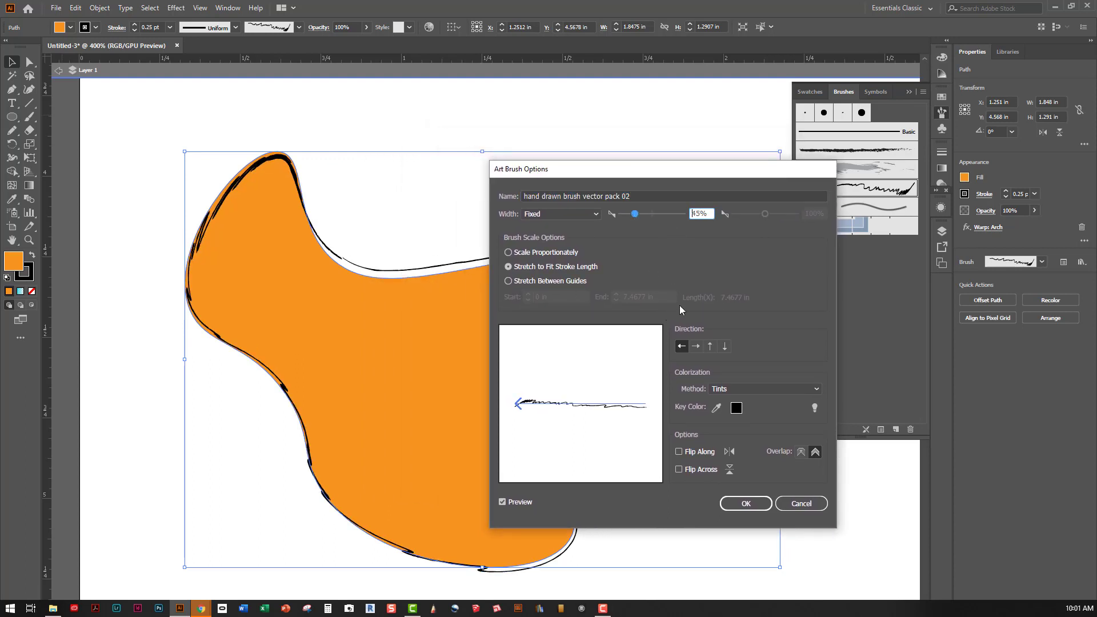
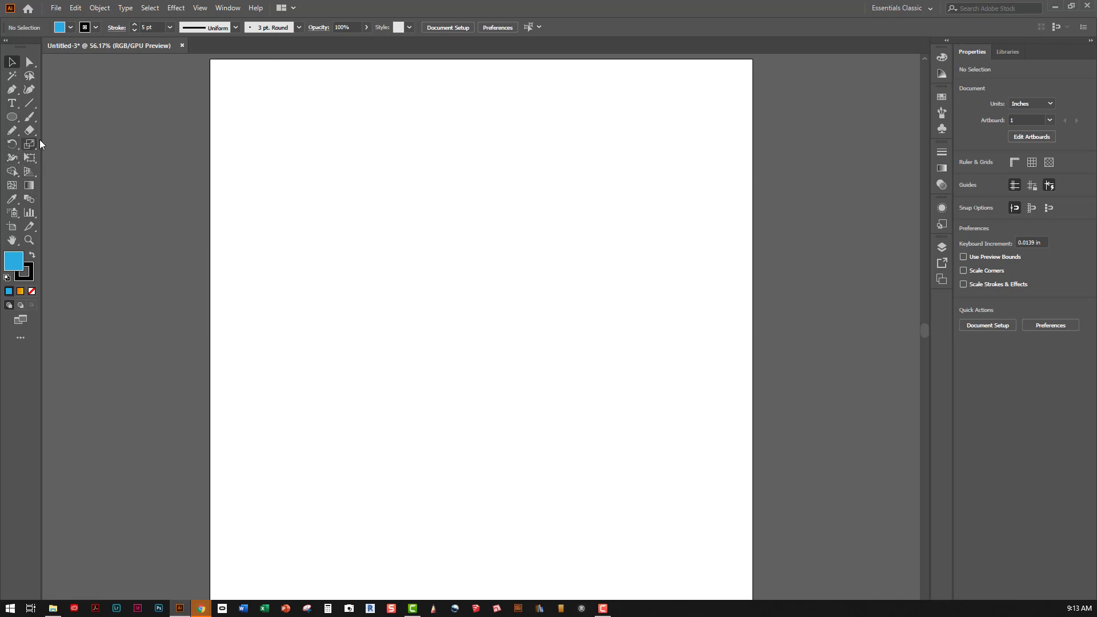
Step: Draw a rectangle about 2.45 in wide and 2.36 in high in the upper right part of the artboard
left_click(11, 117)
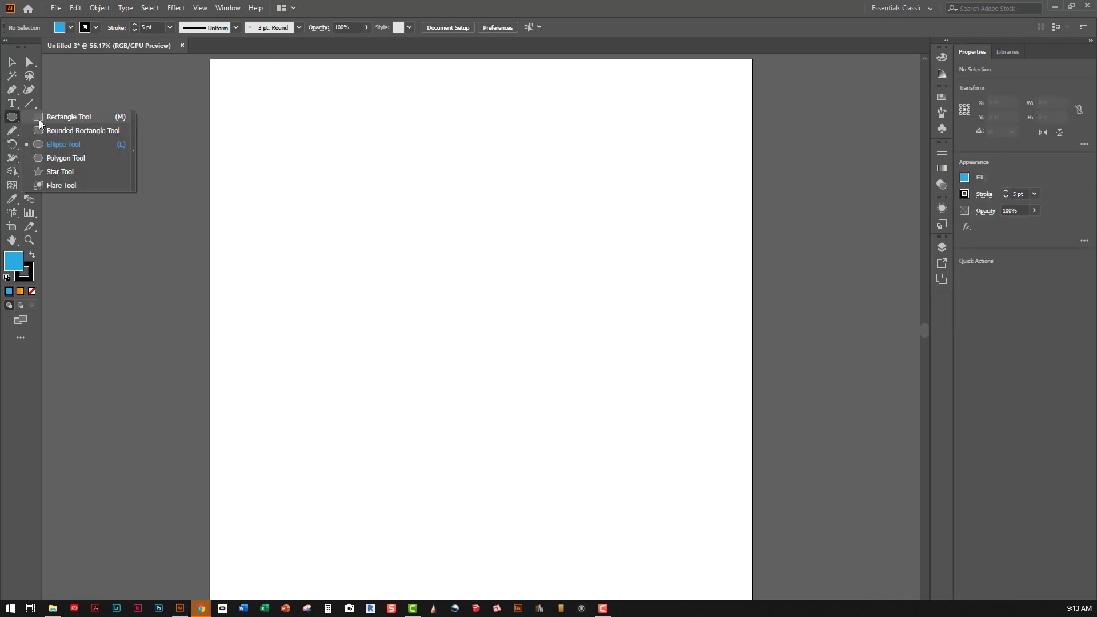
left_click(41, 118)
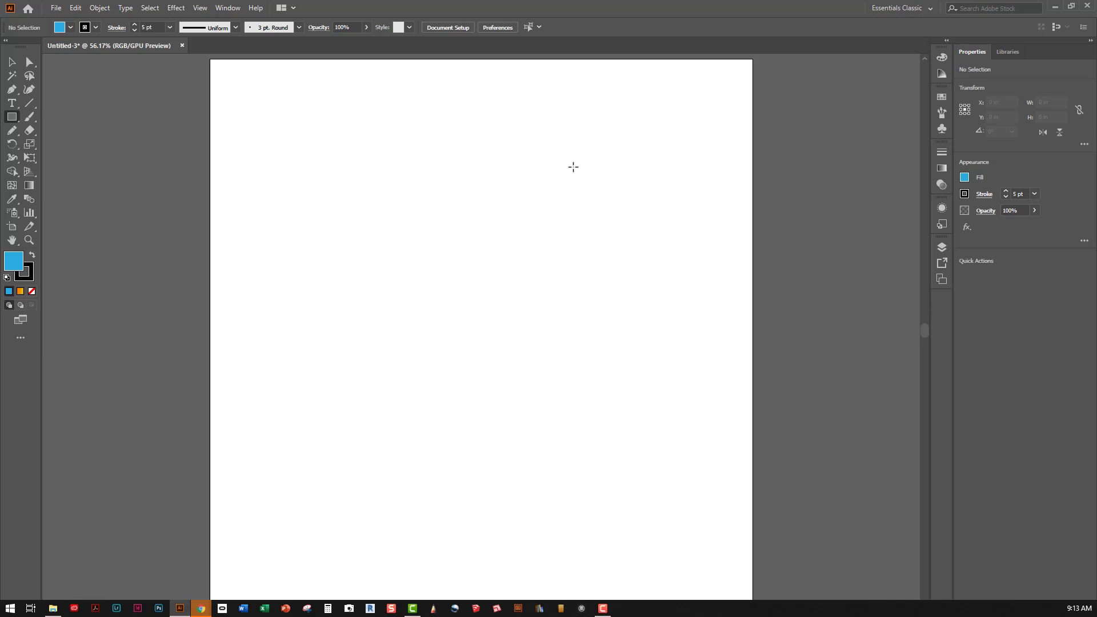
left_click_drag(529, 152, 643, 260)
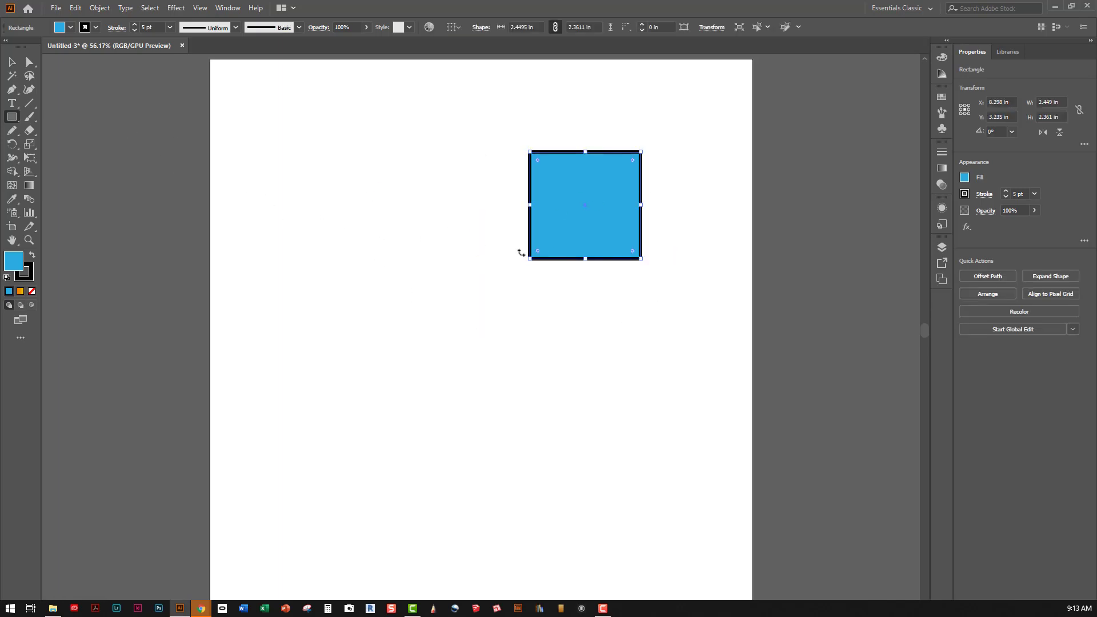
Step: Create a square exactly 4 in wide and 4 in high, placed lower and to the left of the first rectangle
left_click(313, 216)
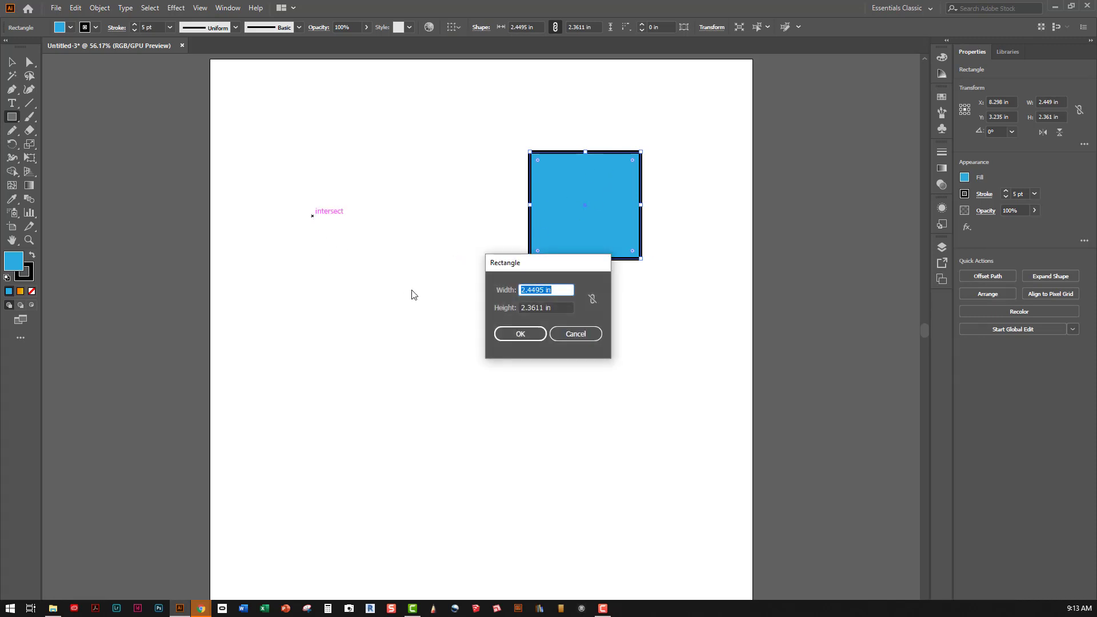
left_click_drag(532, 266, 385, 234)
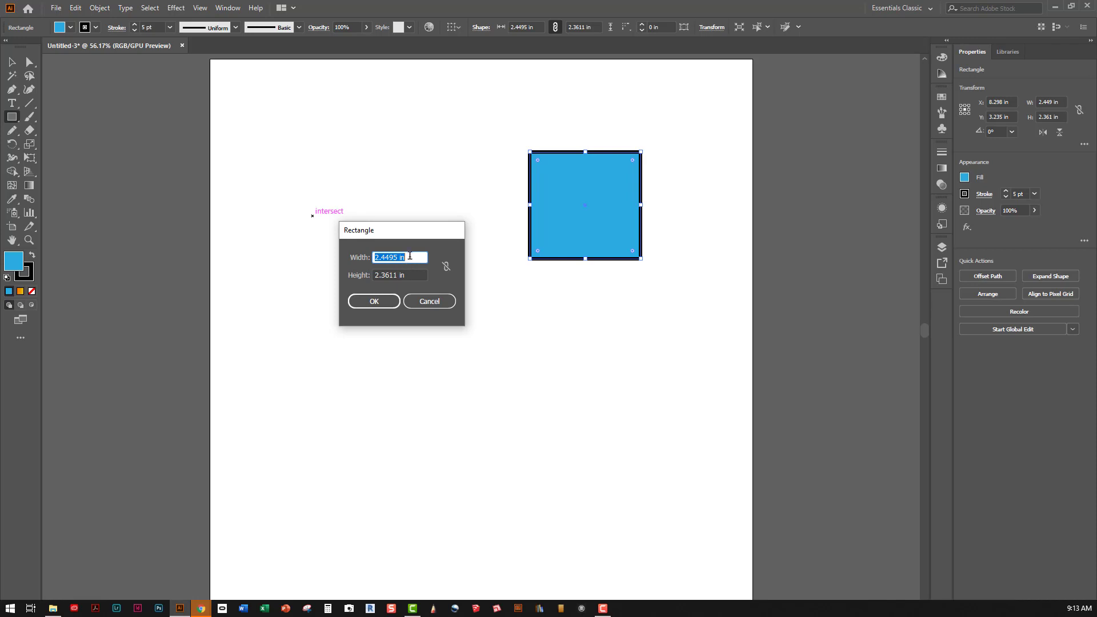
type("4")
key("Tab")
type("4")
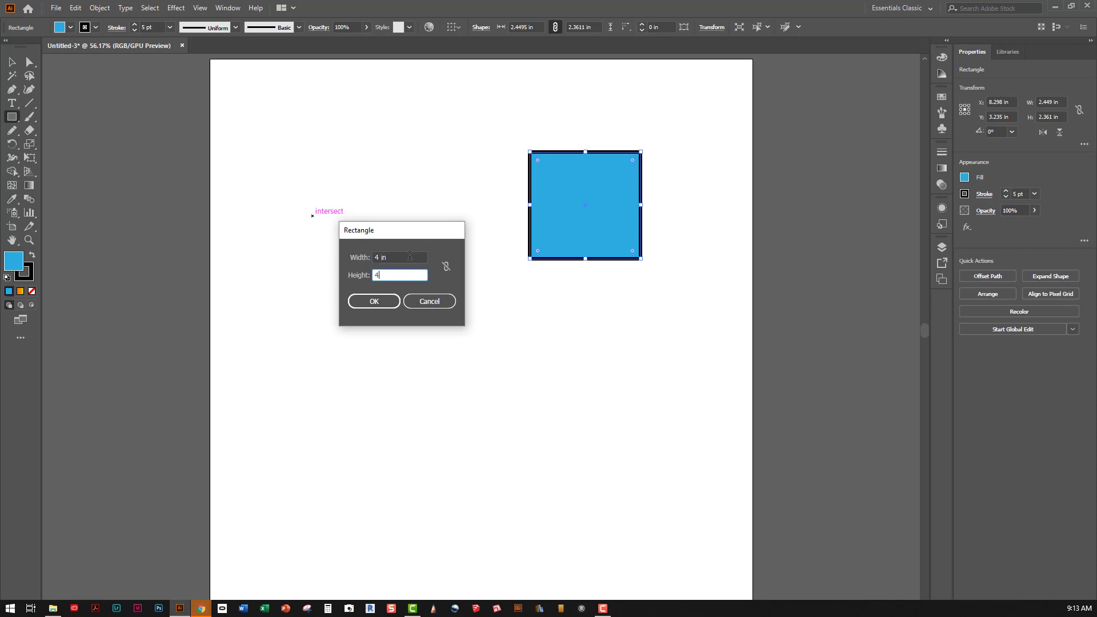
left_click(374, 301)
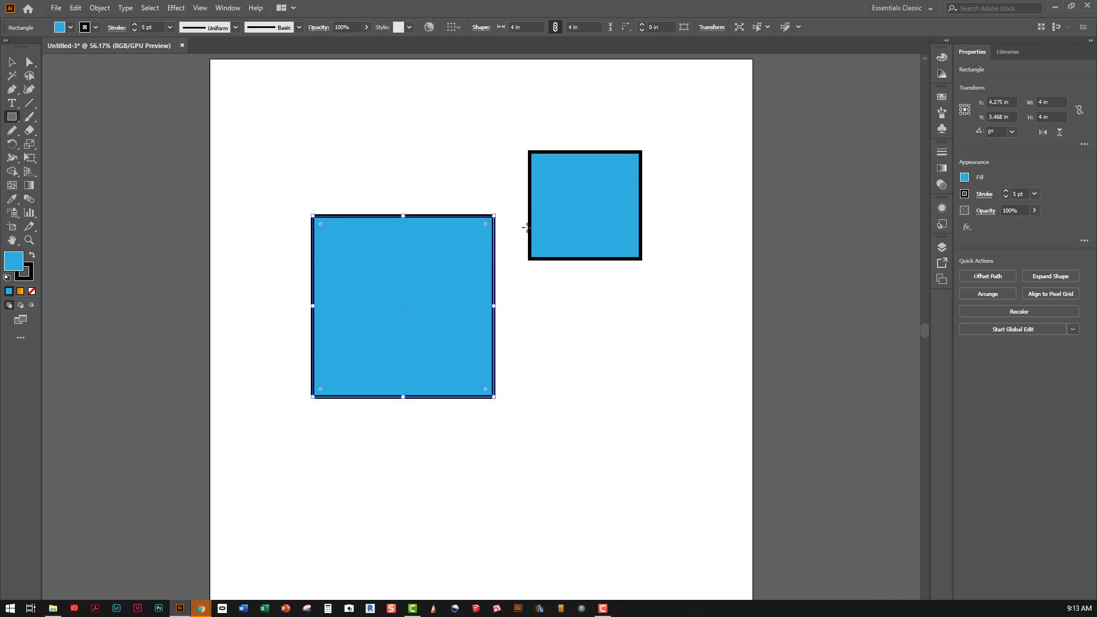
Step: Delete the smaller freehand rectangle so only the 4 in square is left on the artboard
left_click(12, 61)
left_click(543, 236)
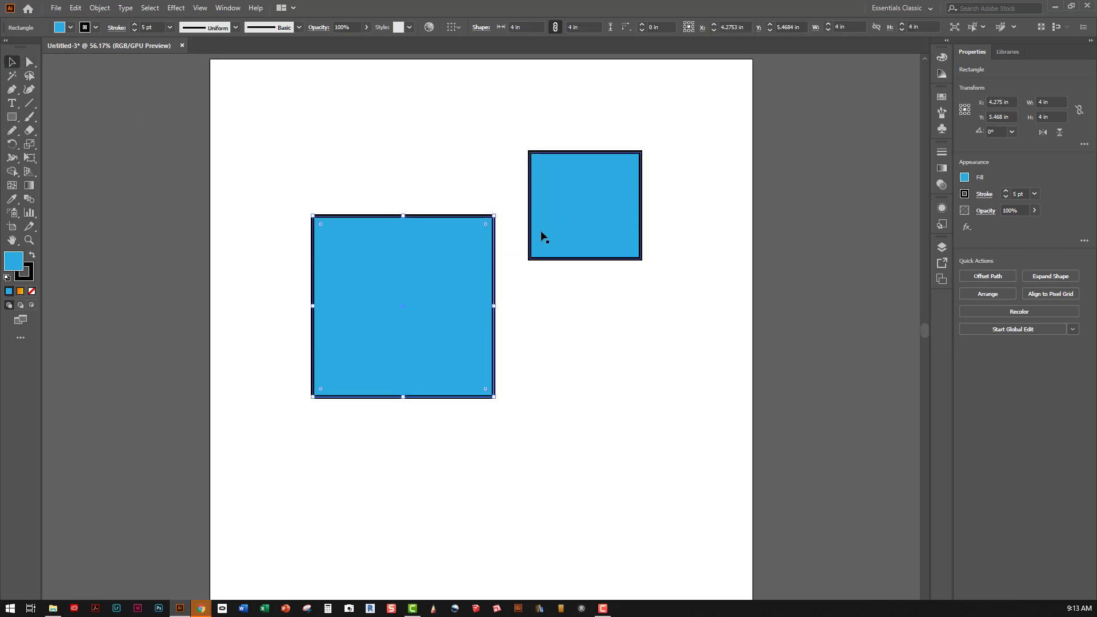
key("Delete")
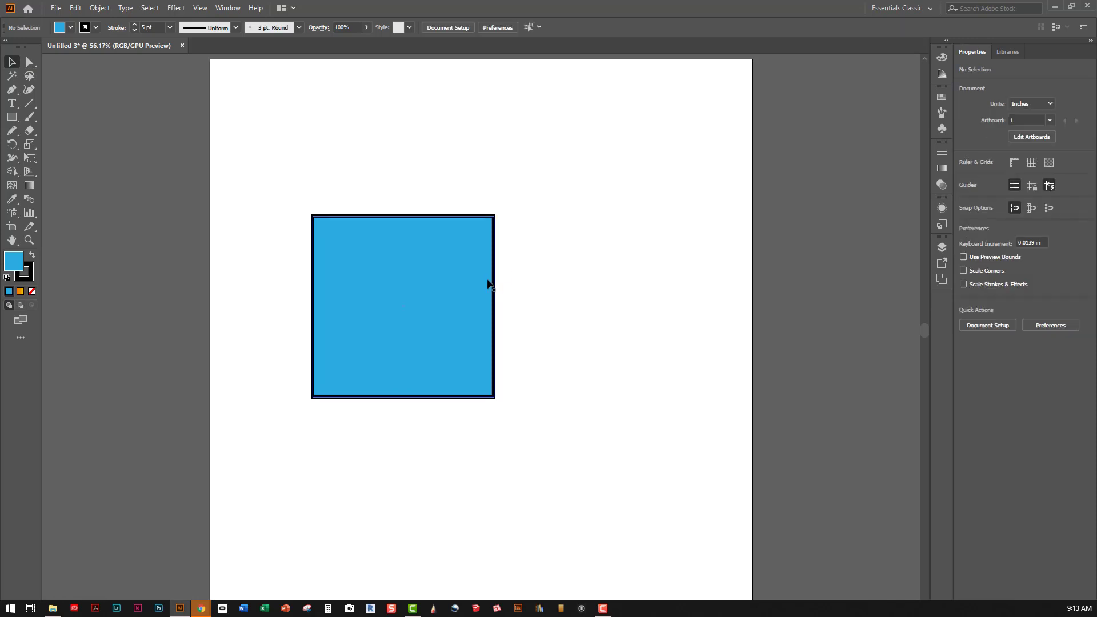
Step: Set the 4 in square's fill to None, showing the fill swatches in Large Thumbnail View
left_click(490, 288)
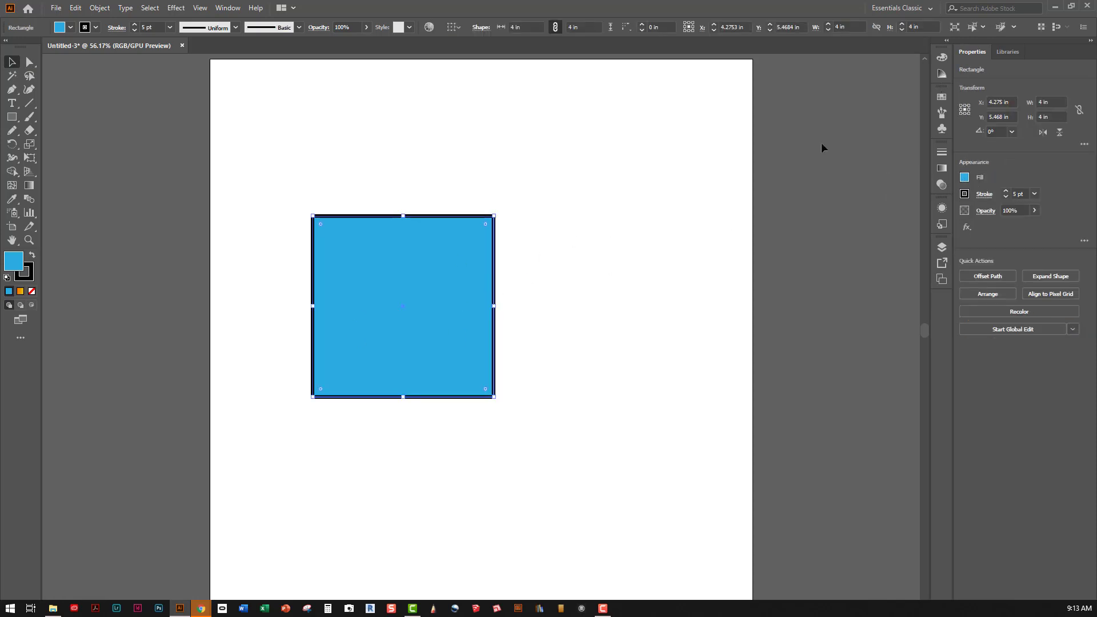
left_click(965, 178)
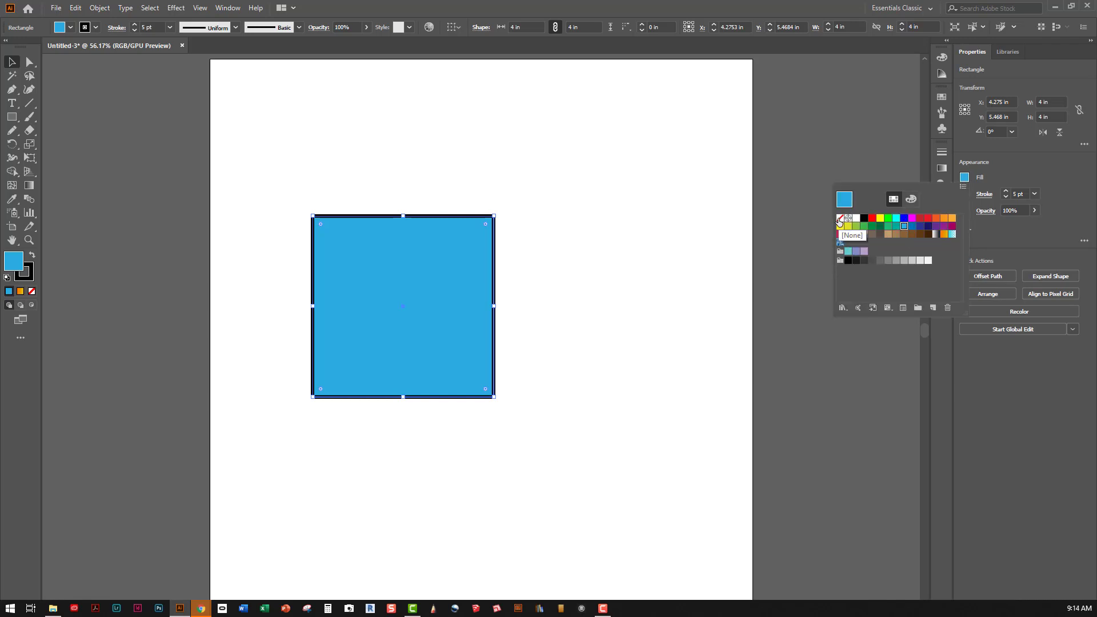
left_click(962, 187)
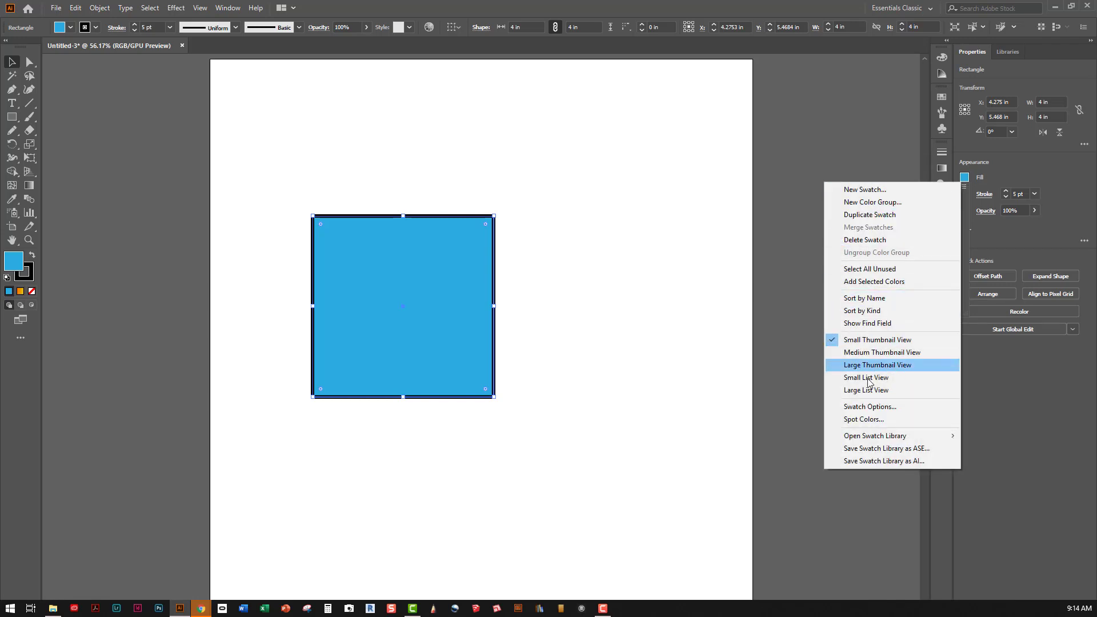
left_click(905, 365)
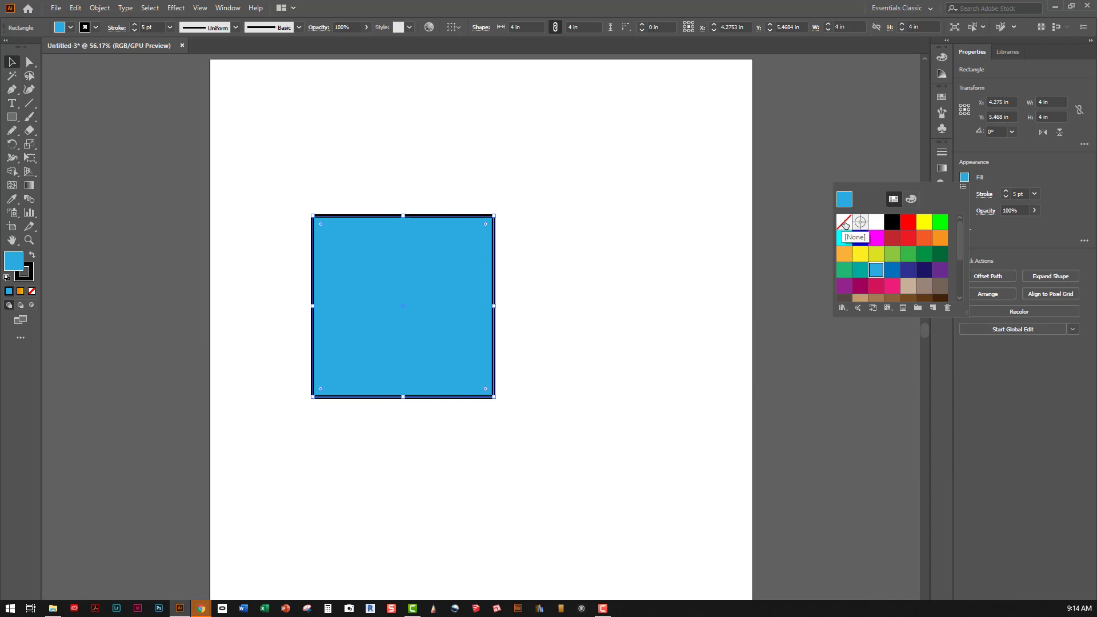
left_click(845, 224)
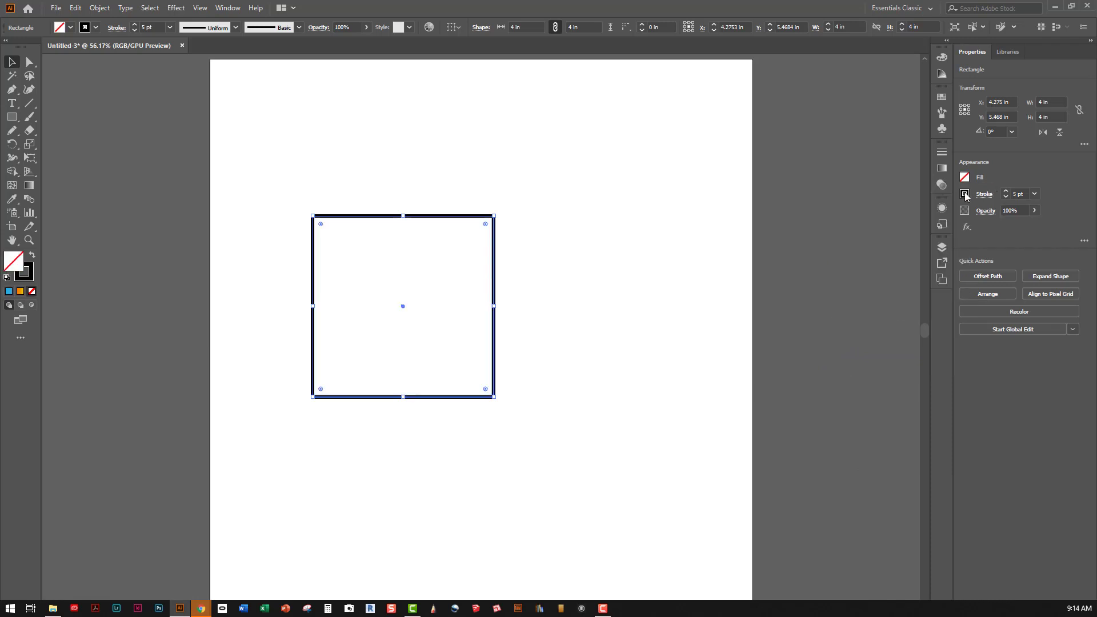
Step: Set the square's stroke to None and deselect the square
left_click(964, 194)
left_click(841, 234)
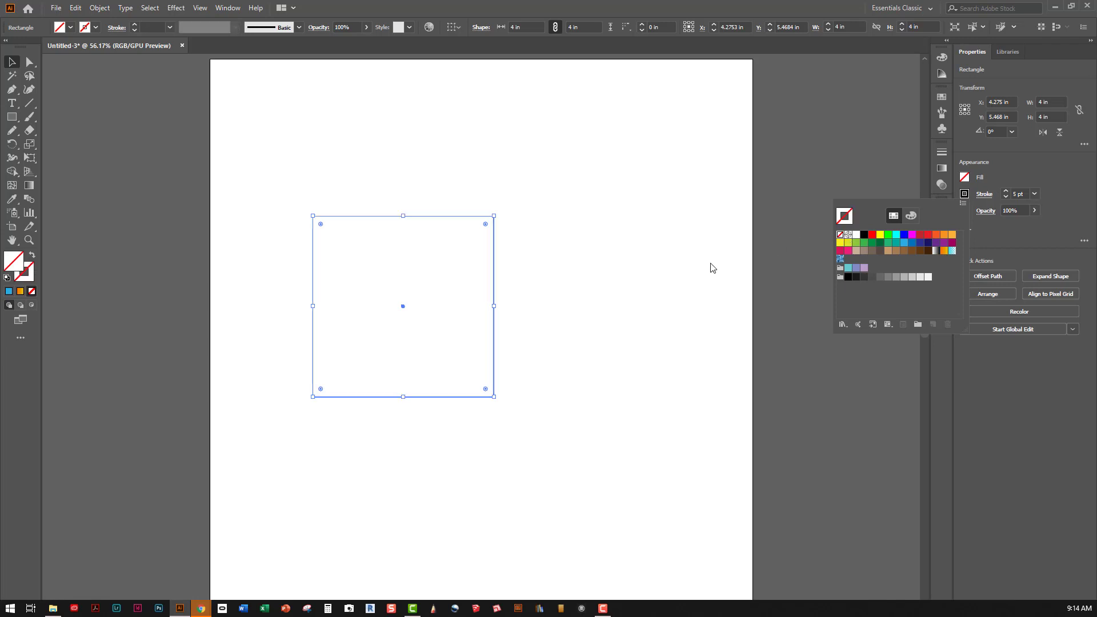
left_click(368, 197)
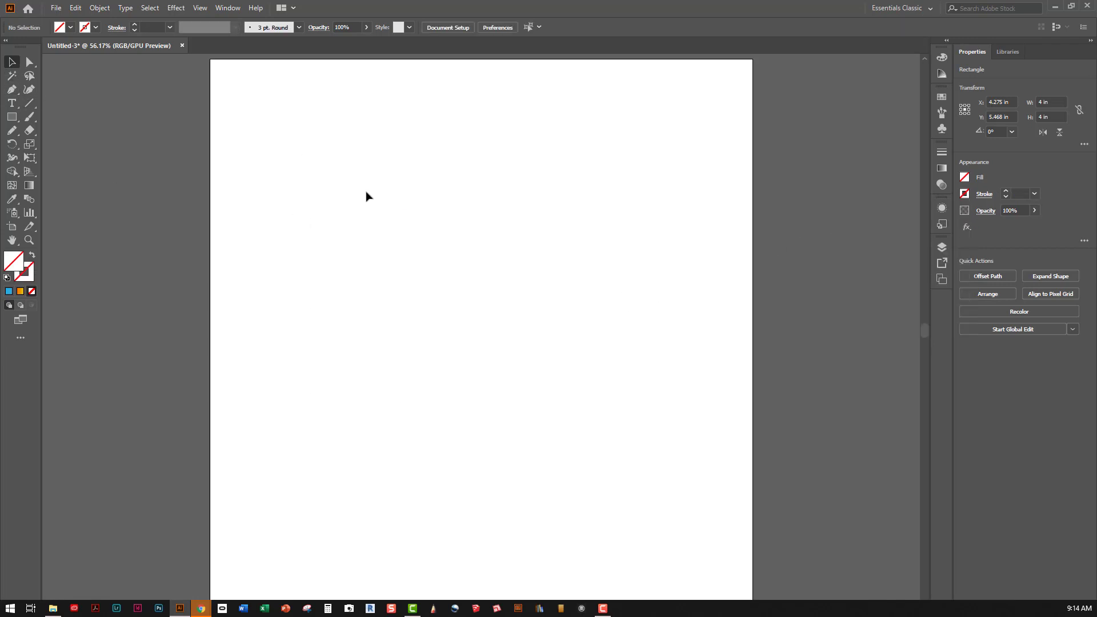
Step: Give the invisible square a grey stroke and move its centre to about X 5.82 in, Y 4.28 in
left_click_drag(593, 321, 380, 255)
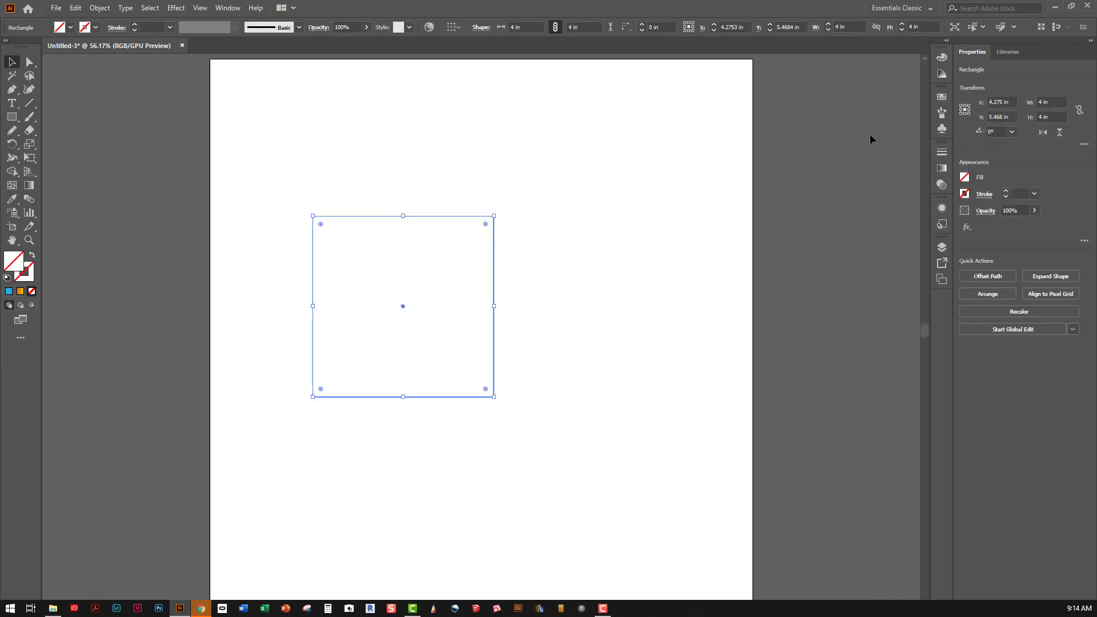
left_click(965, 195)
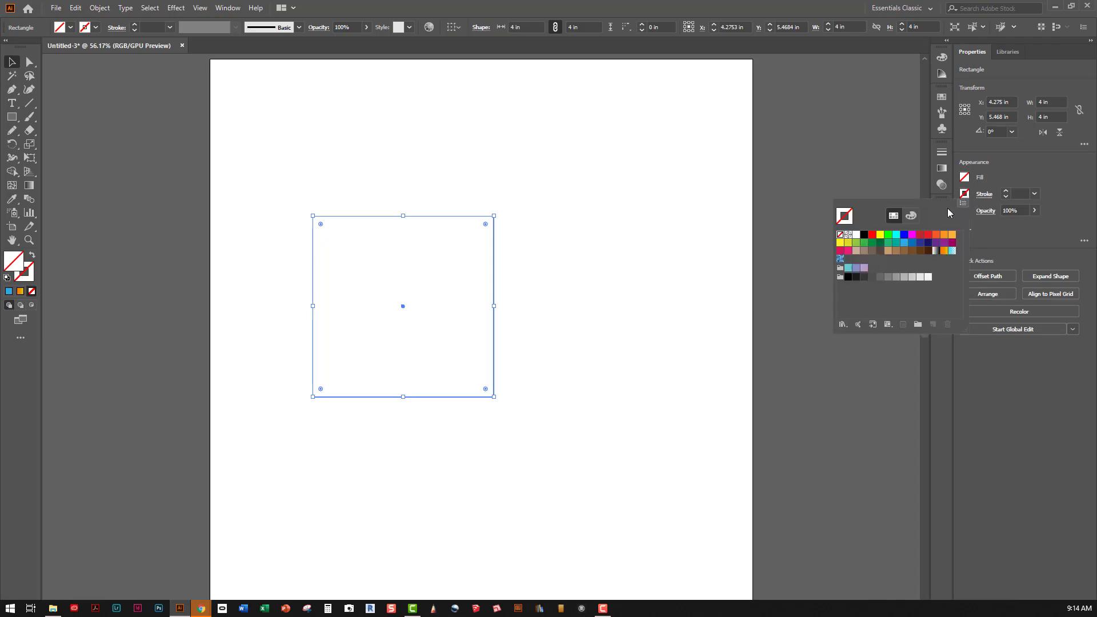
left_click(564, 231)
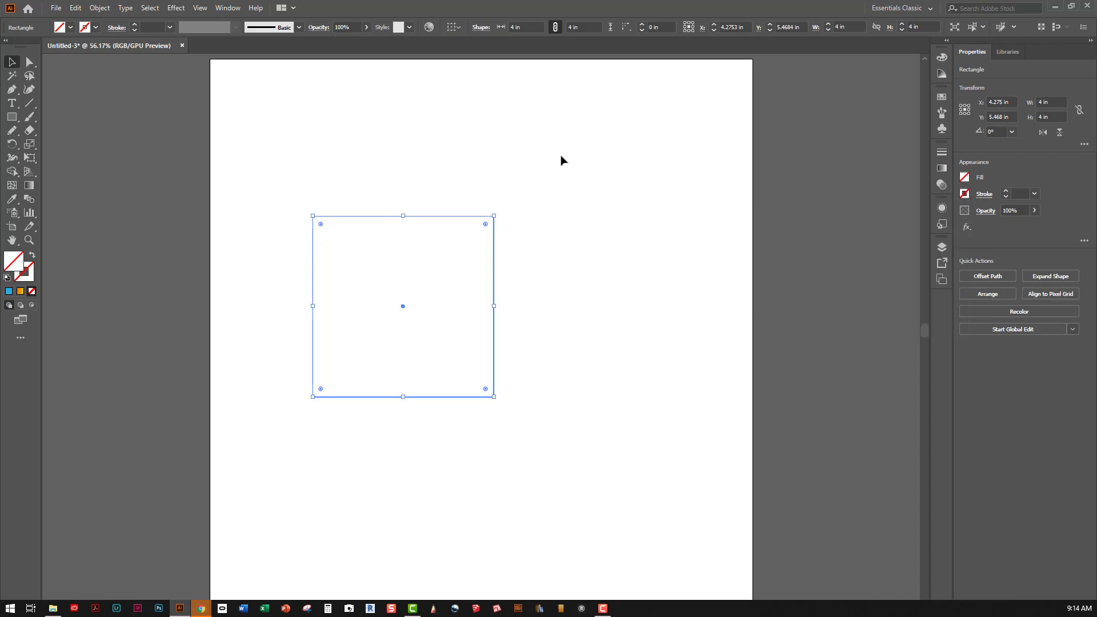
left_click(966, 194)
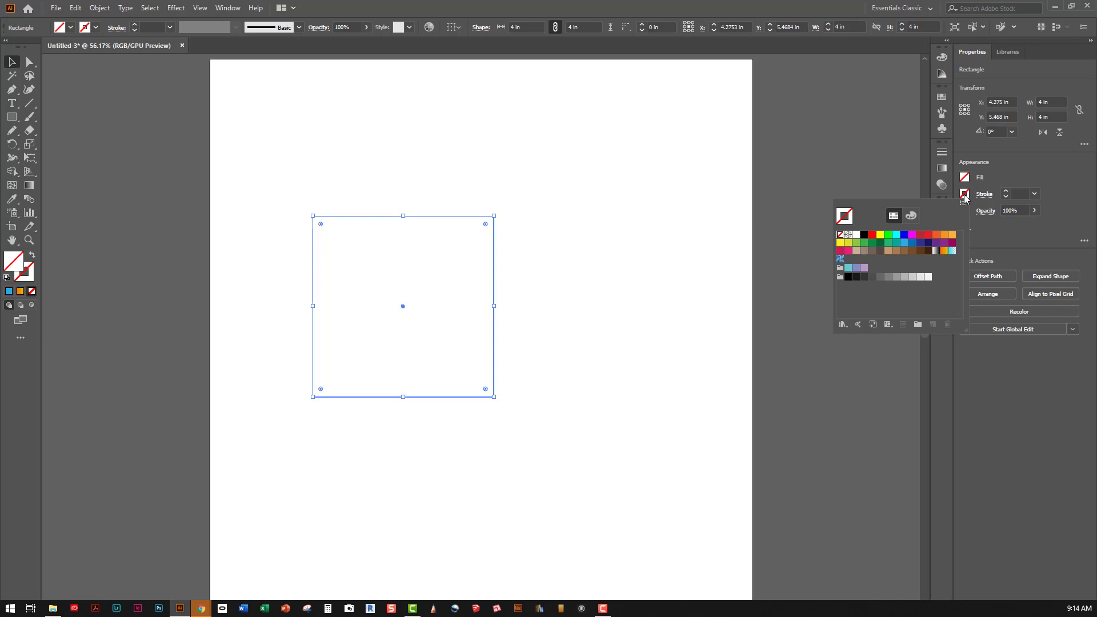
left_click(896, 278)
left_click(652, 245)
left_click_drag(403, 216, 474, 156)
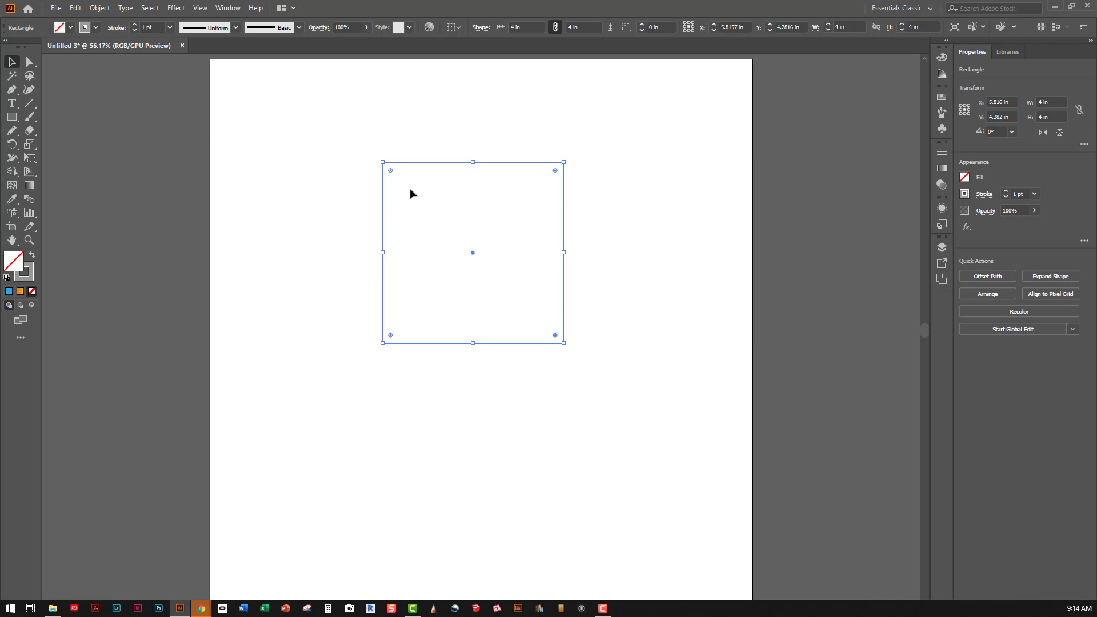
Step: Place the linked image Maharam_Venn_464360_004_tile.jpg and move and scale it to 4 by 4 in, exactly over the square
left_click(56, 7)
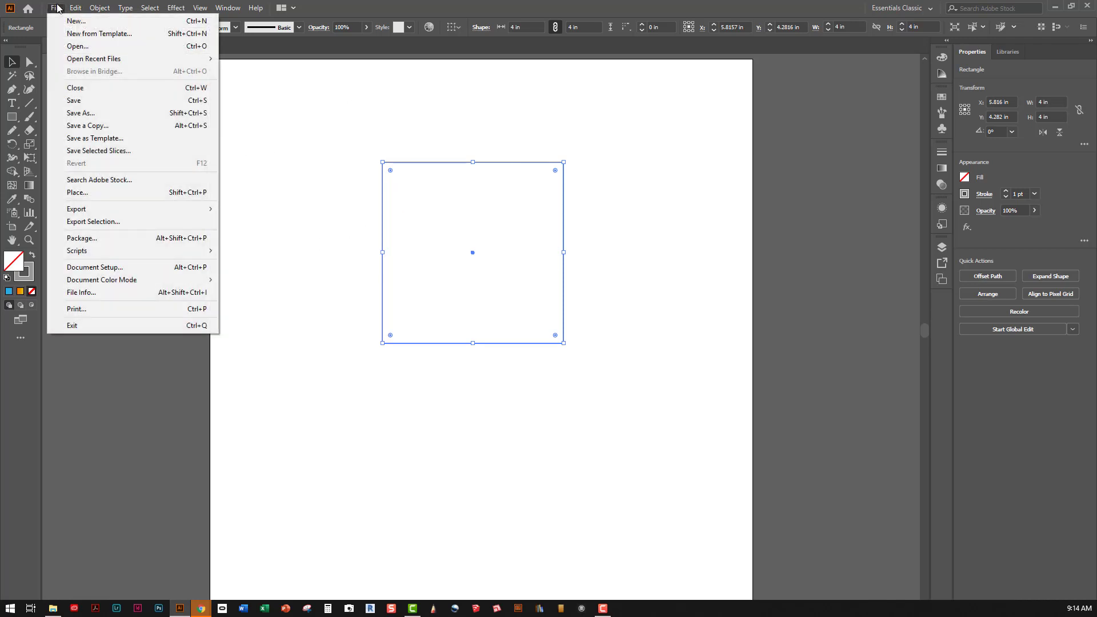
left_click(116, 194)
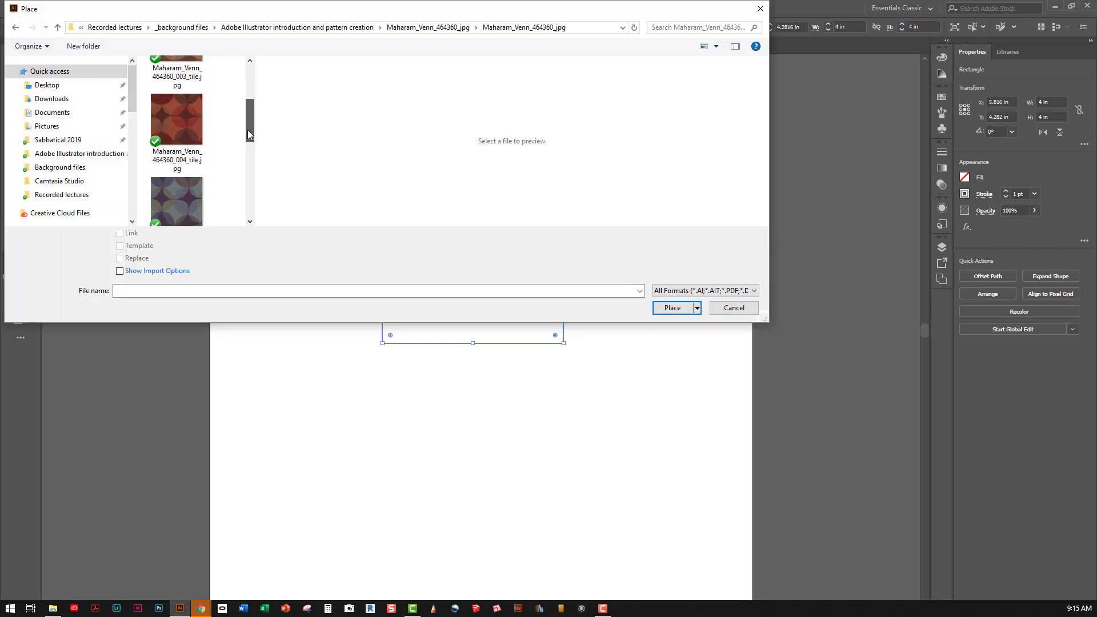
mouse_move(247, 131)
left_mouse_down()
mouse_move(243, 80)
mouse_move(247, 122)
left_mouse_up()
left_click(175, 147)
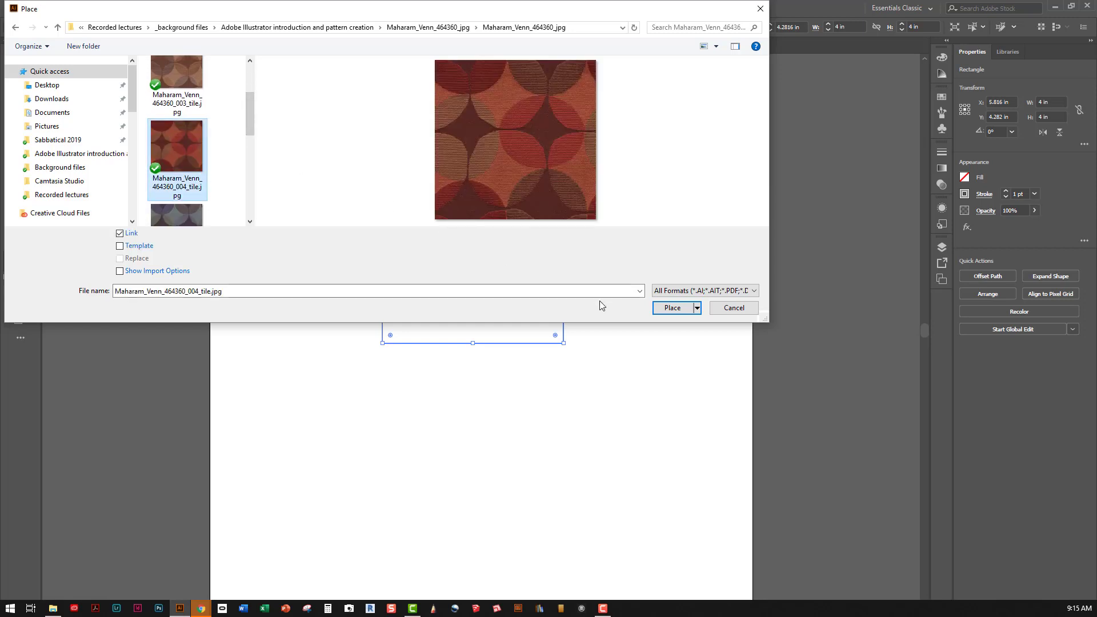
left_click(663, 311)
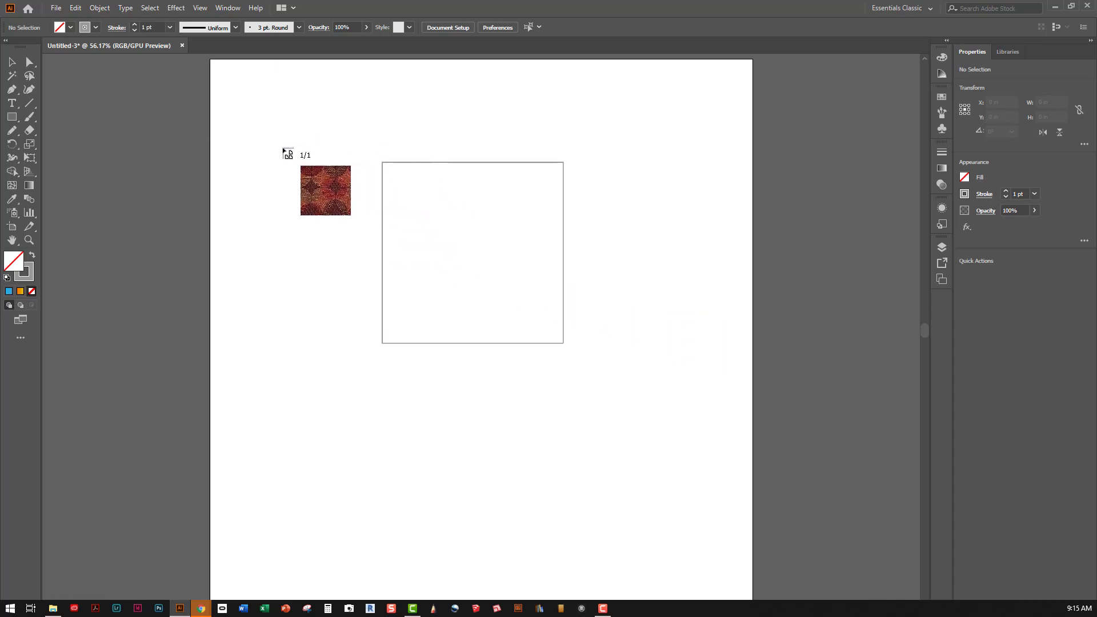
left_click_drag(280, 148, 484, 349)
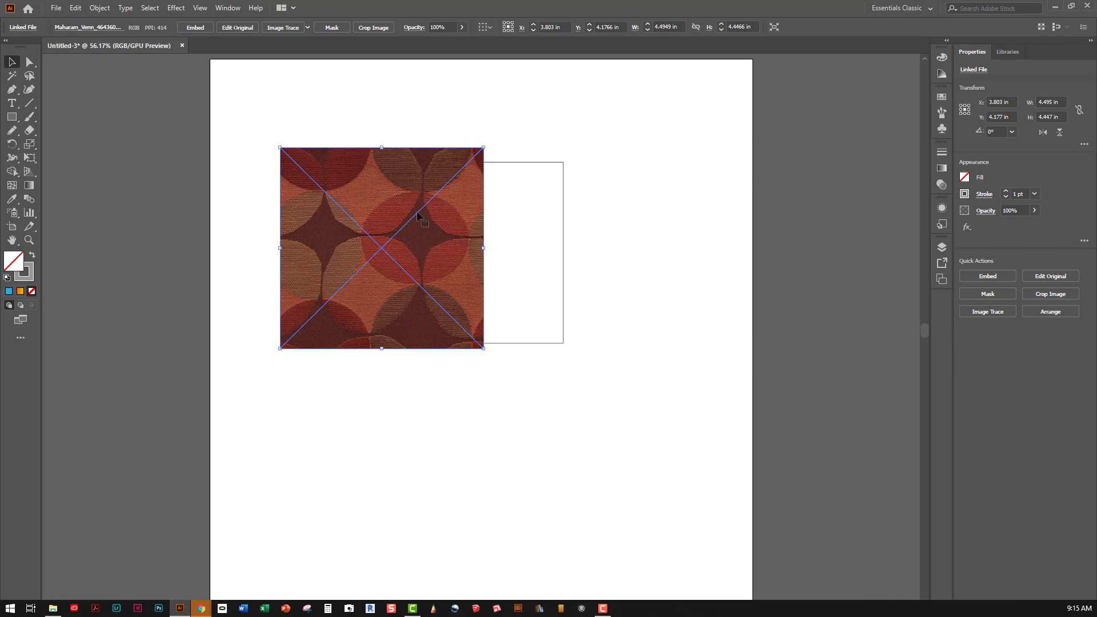
left_click_drag(417, 215, 497, 232)
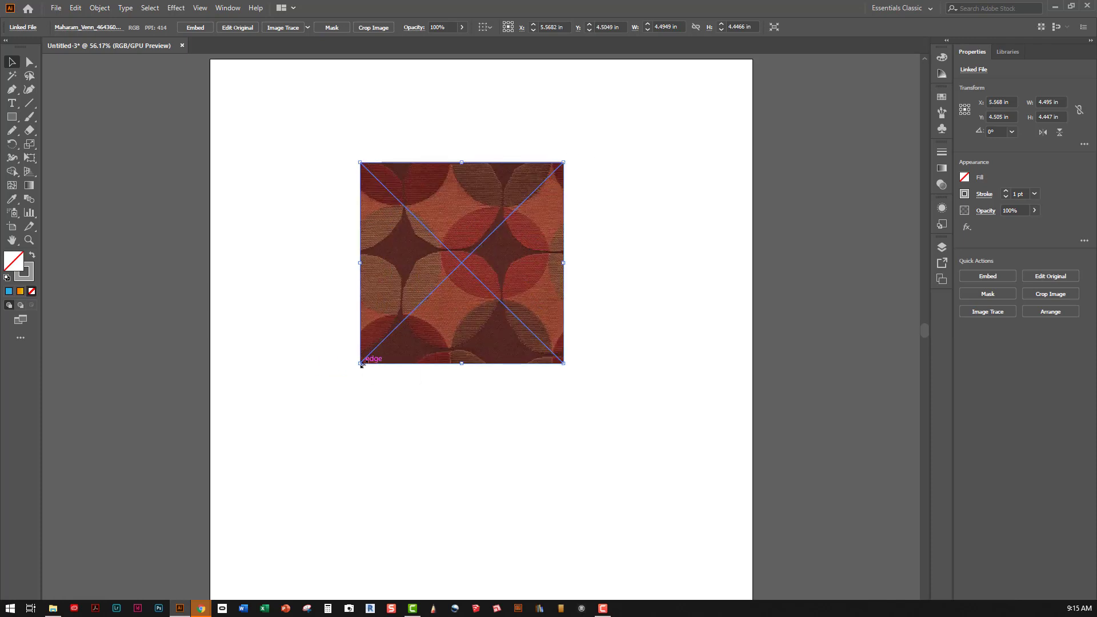
left_click_drag(361, 364, 365, 360)
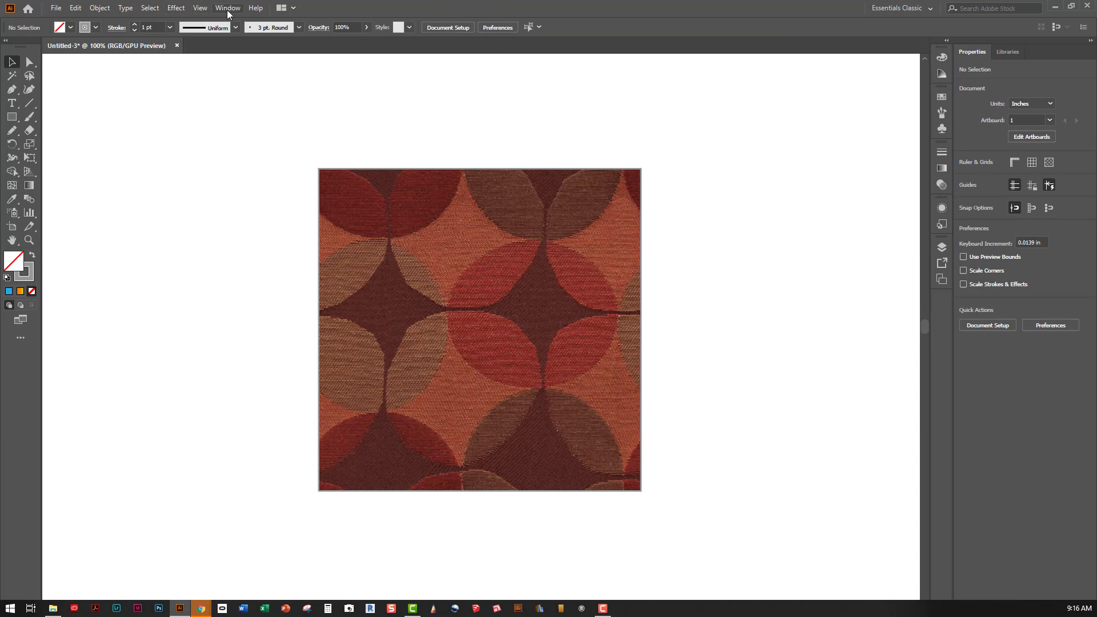
Step: Show the grid and the rulers around the placed fabric image
left_click(200, 8)
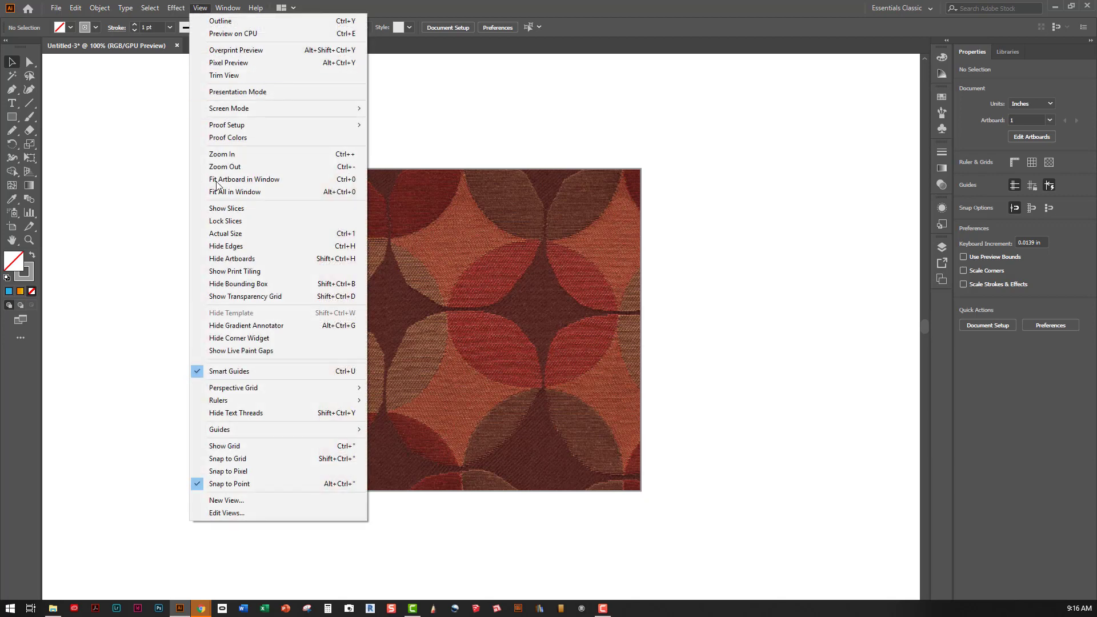
left_click(232, 450)
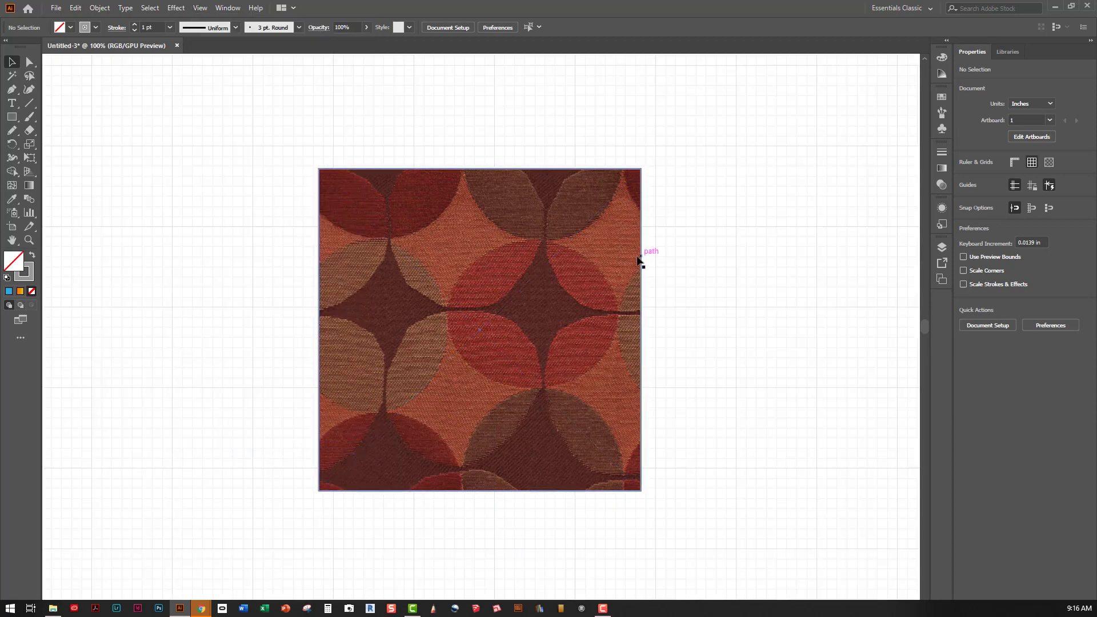
left_click(234, 8)
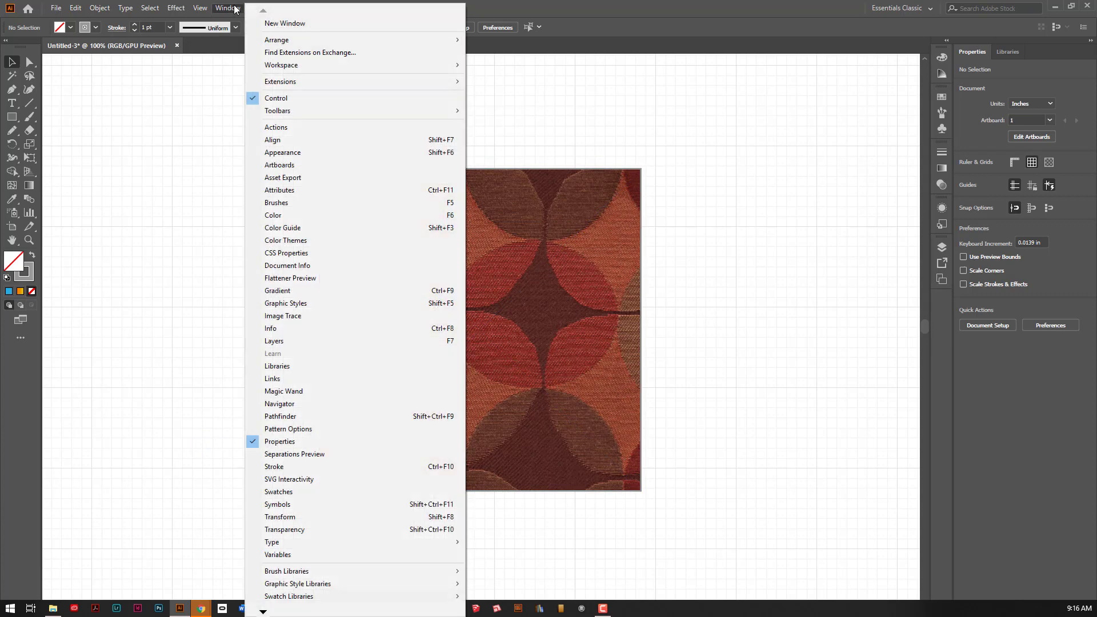
mouse_move(197, 8)
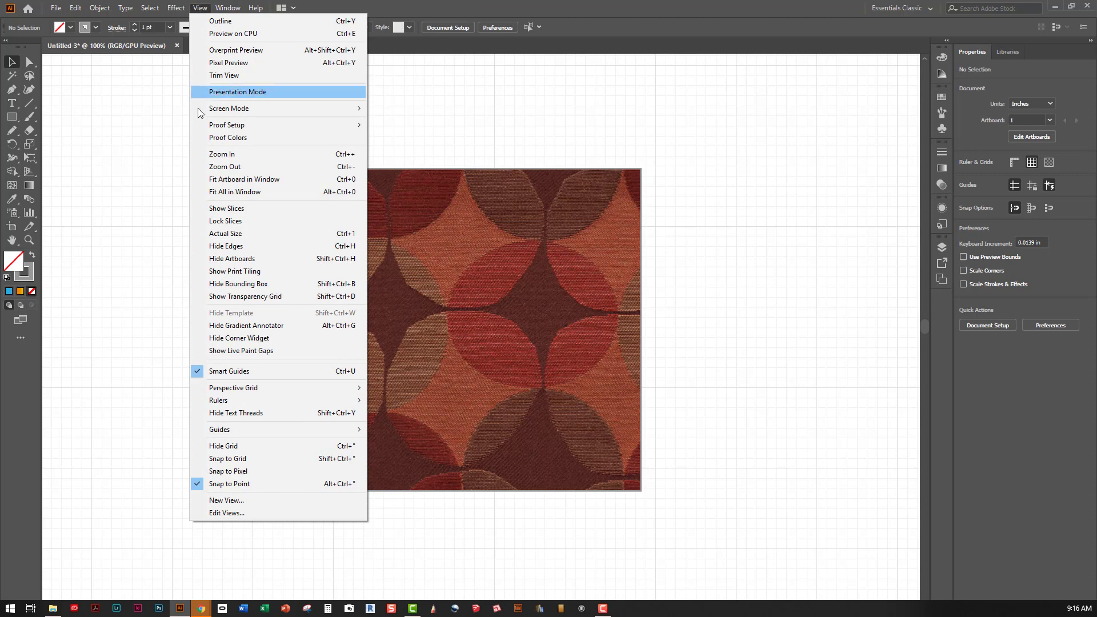
mouse_move(255, 399)
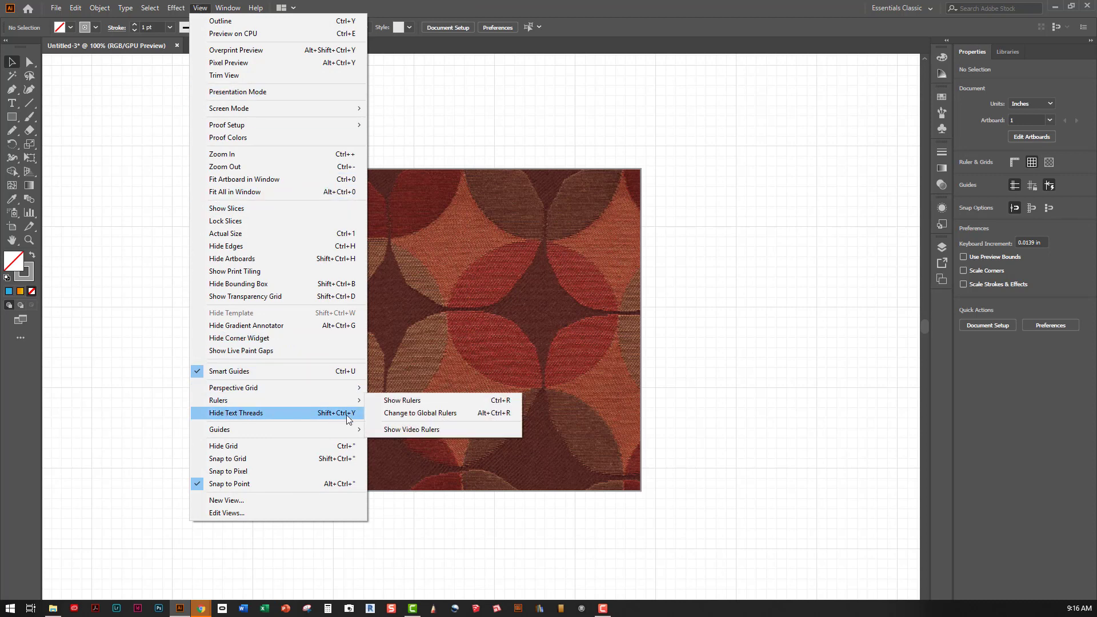
left_click(400, 401)
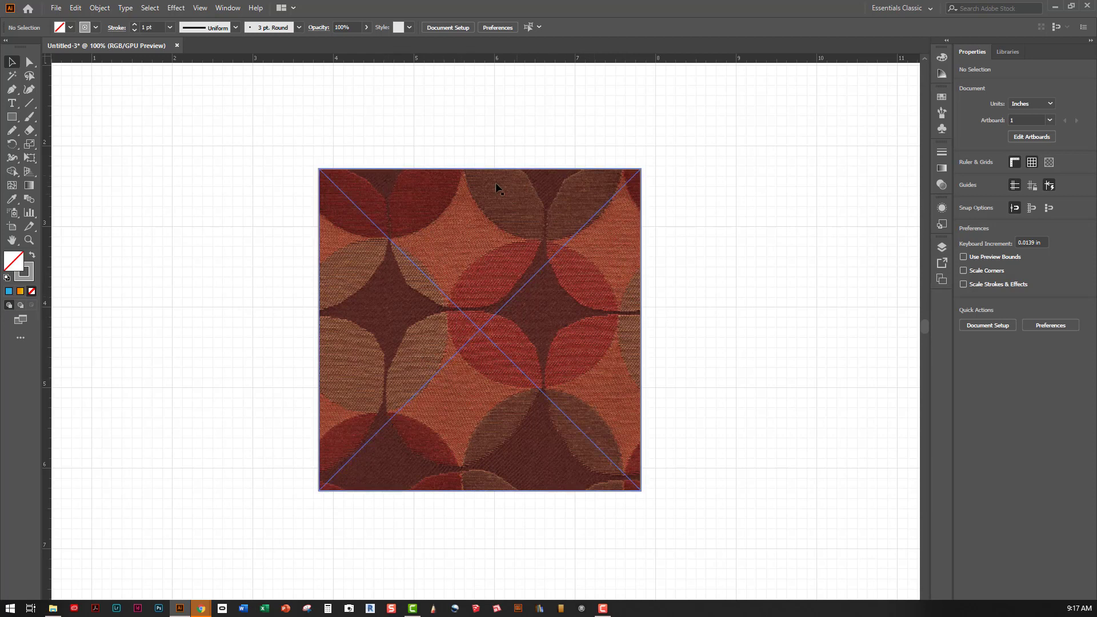
Step: Try to select the next object below the placed fabric image
left_click(569, 359)
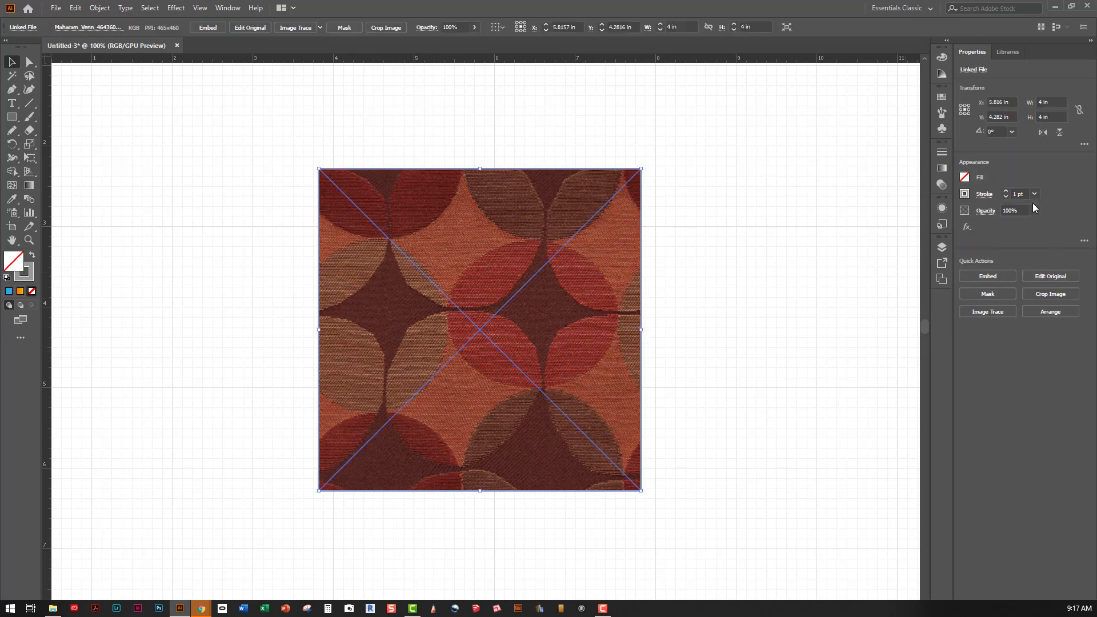
left_click(764, 208)
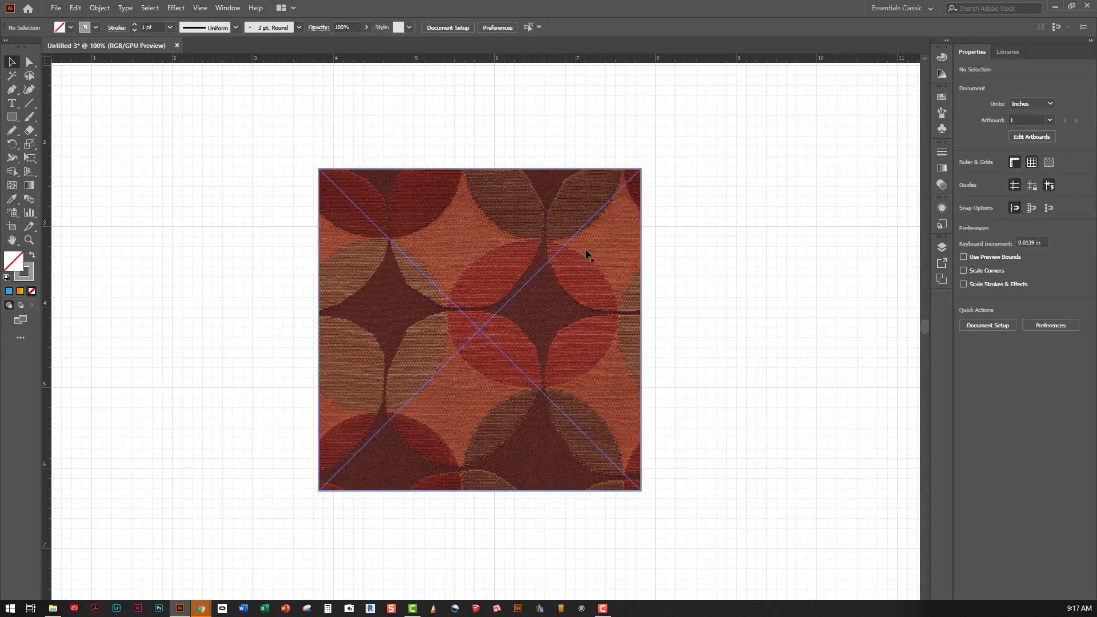
left_click(586, 251)
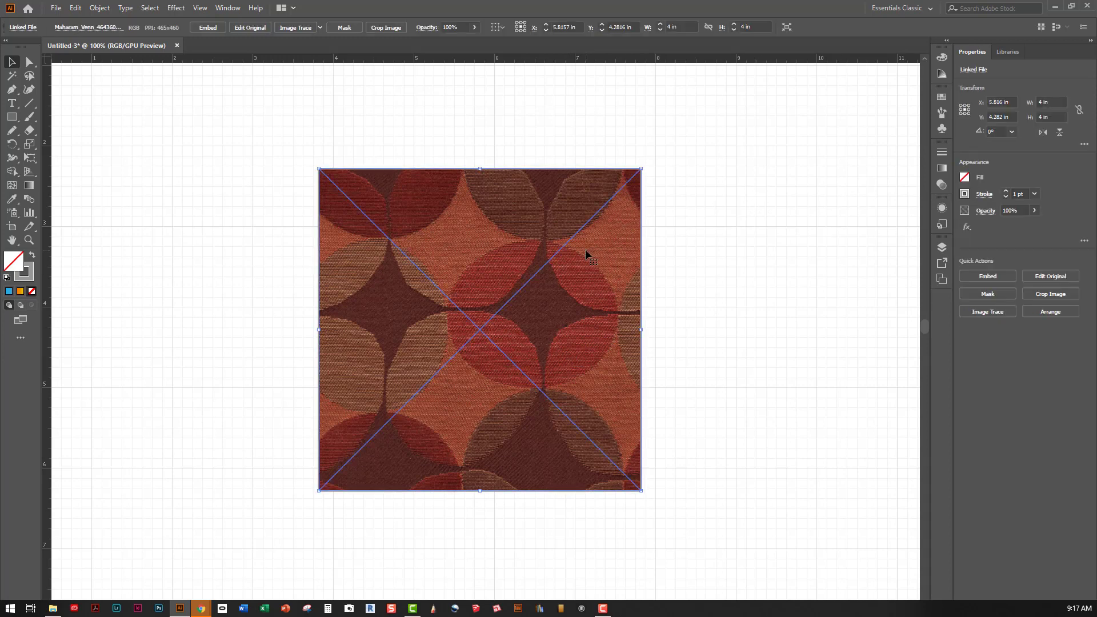
left_click(682, 245)
left_click(595, 224)
right_click(603, 248)
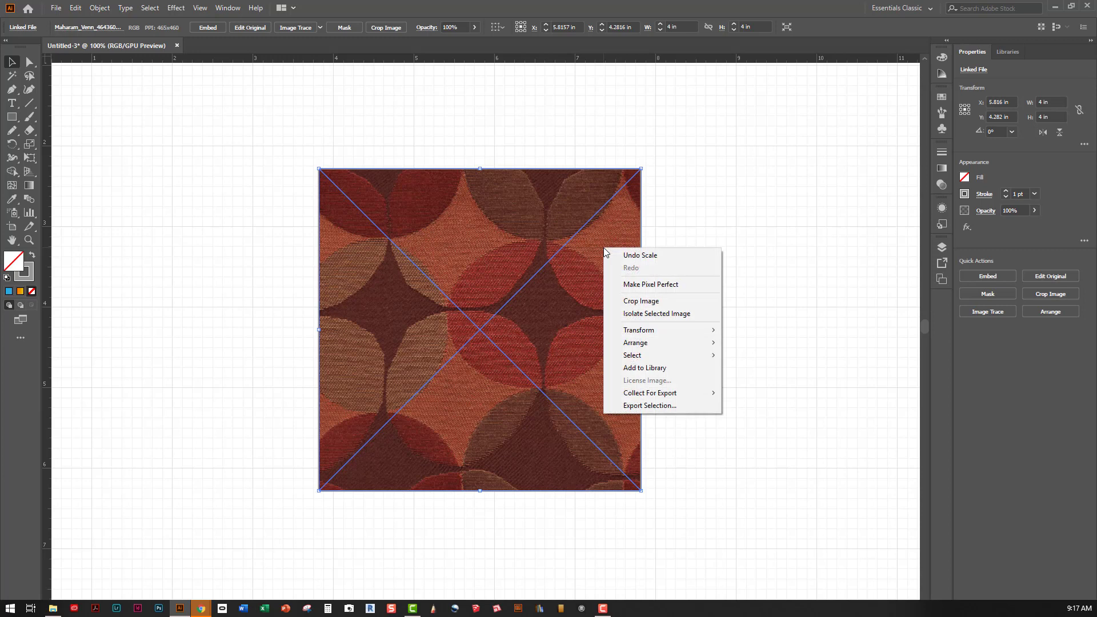
mouse_move(676, 358)
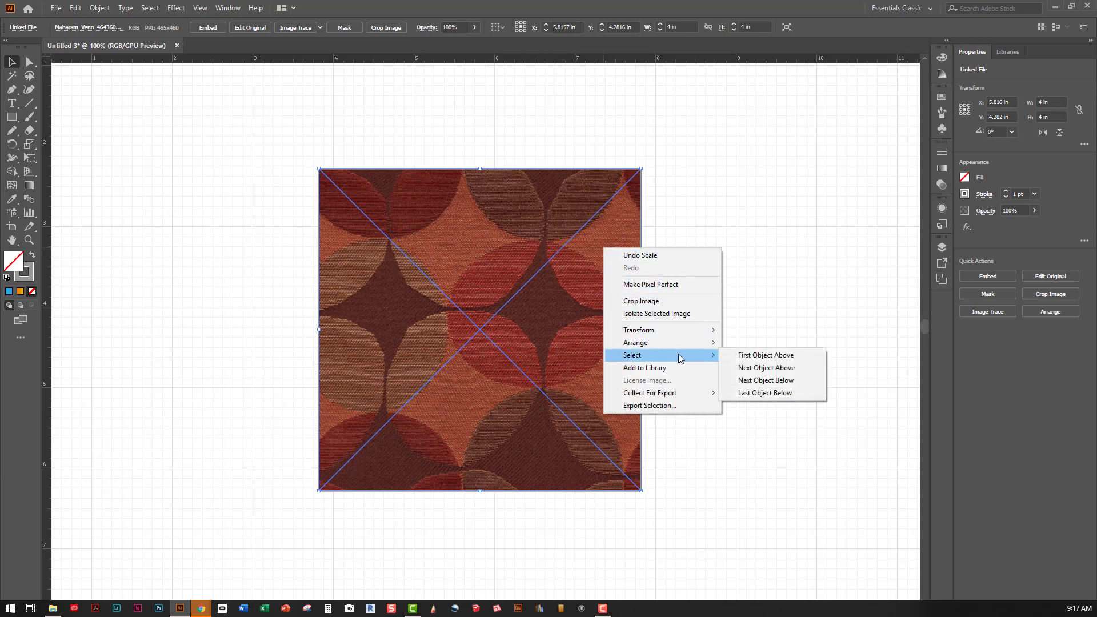
left_click(747, 381)
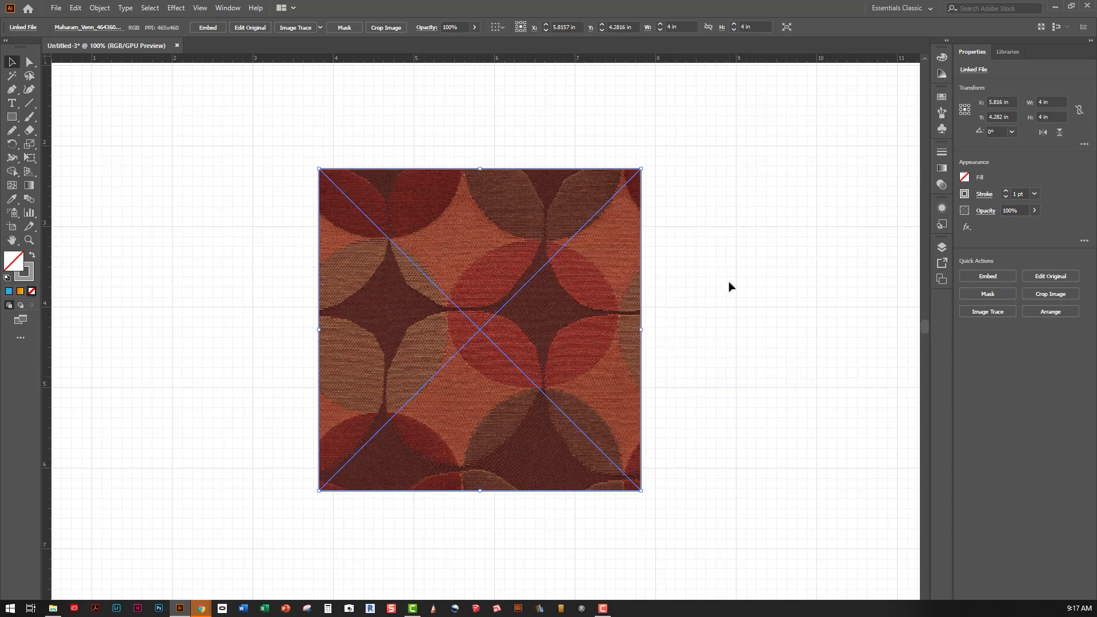
Step: Lower the opacity of the placed fabric image to 46% and deselect it
left_click(1035, 211)
left_click_drag(1032, 224, 1007, 228)
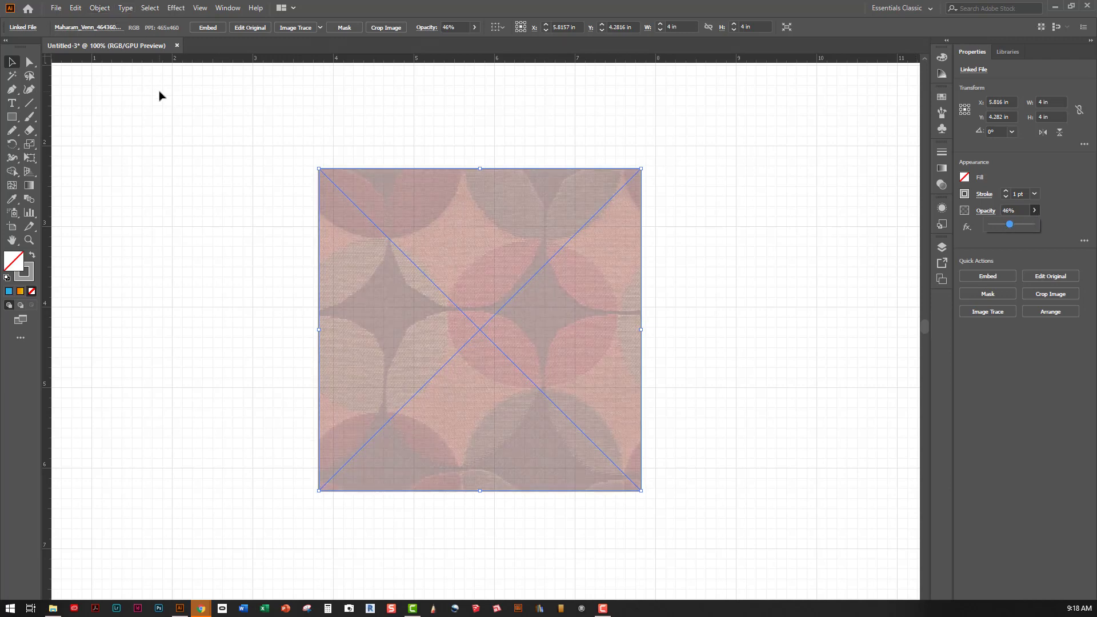
left_click(159, 96)
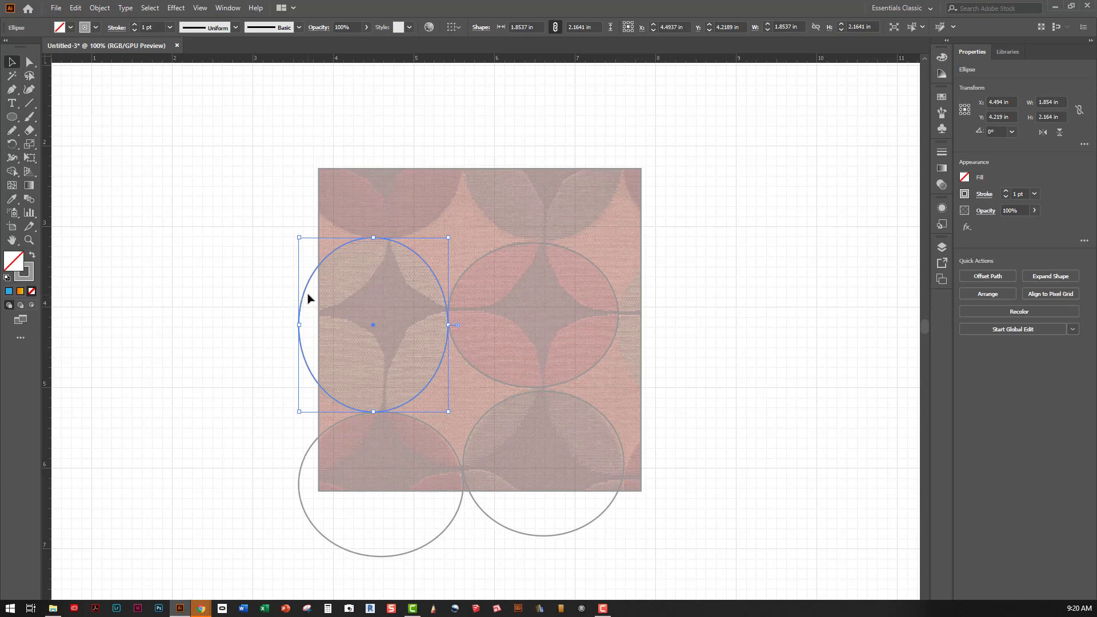
Step: Try a copy of the left ellipse over the fabric's upper-left circle, widened to about 2.09 in, and delete the copy
left_click_drag(305, 292, 276, 118)
left_click_drag(448, 150, 468, 153)
scroll(377, 272, "down", 2)
scroll(377, 272, "up", 5)
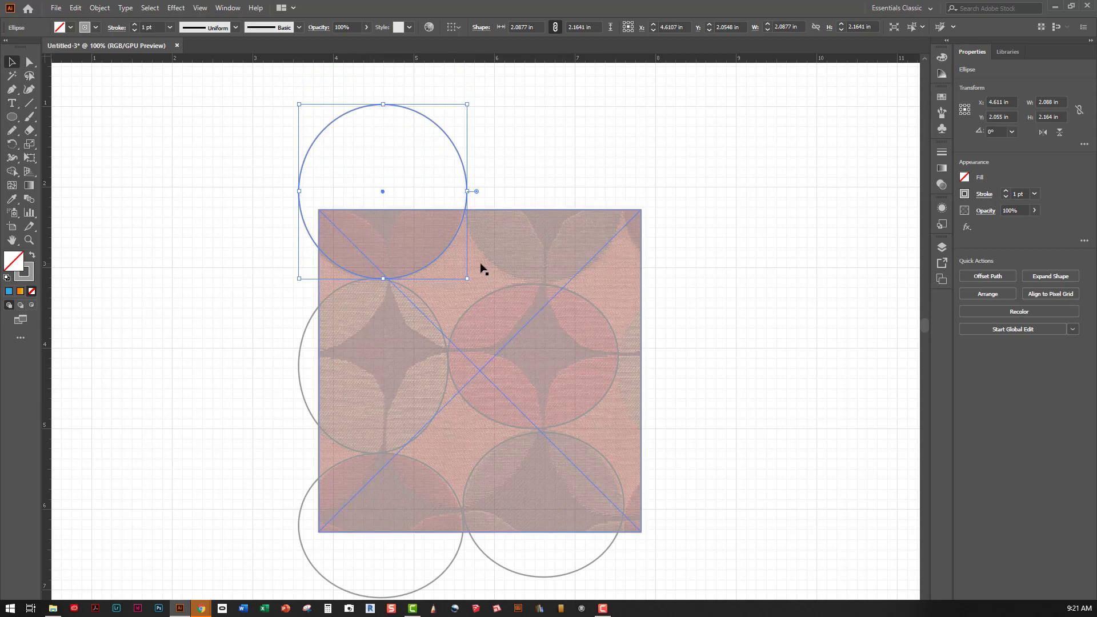
scroll(470, 270, "down", 1)
key("Delete")
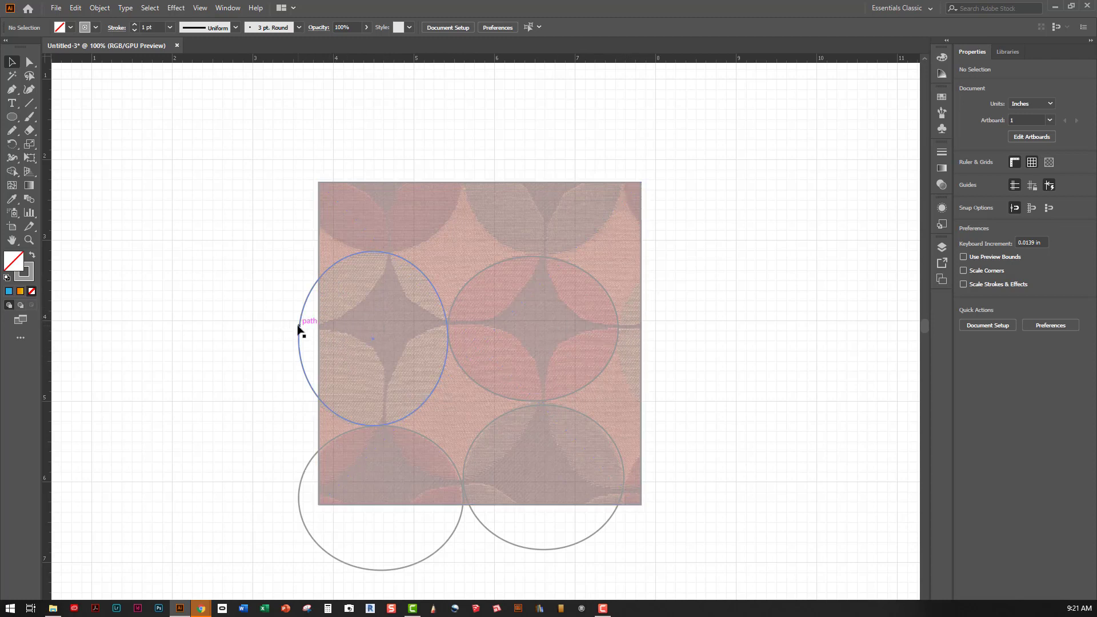
Step: Copy the two ellipses on the fabric's left edge 4 in horizontally and 0 in vertically, so they overlap its right edge
left_click(299, 326)
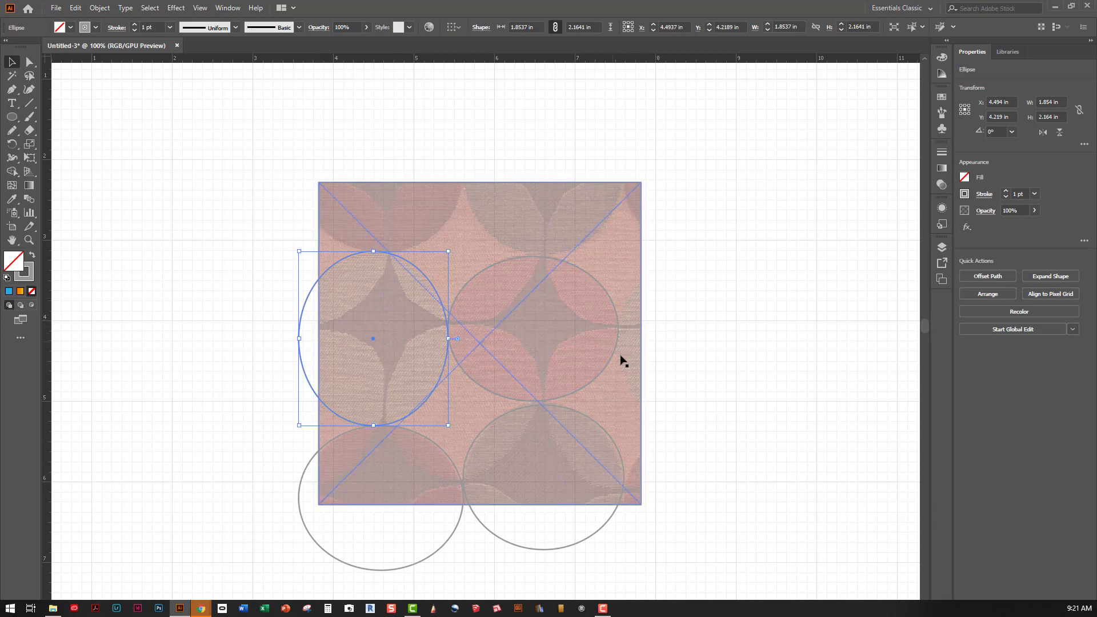
left_click(663, 340)
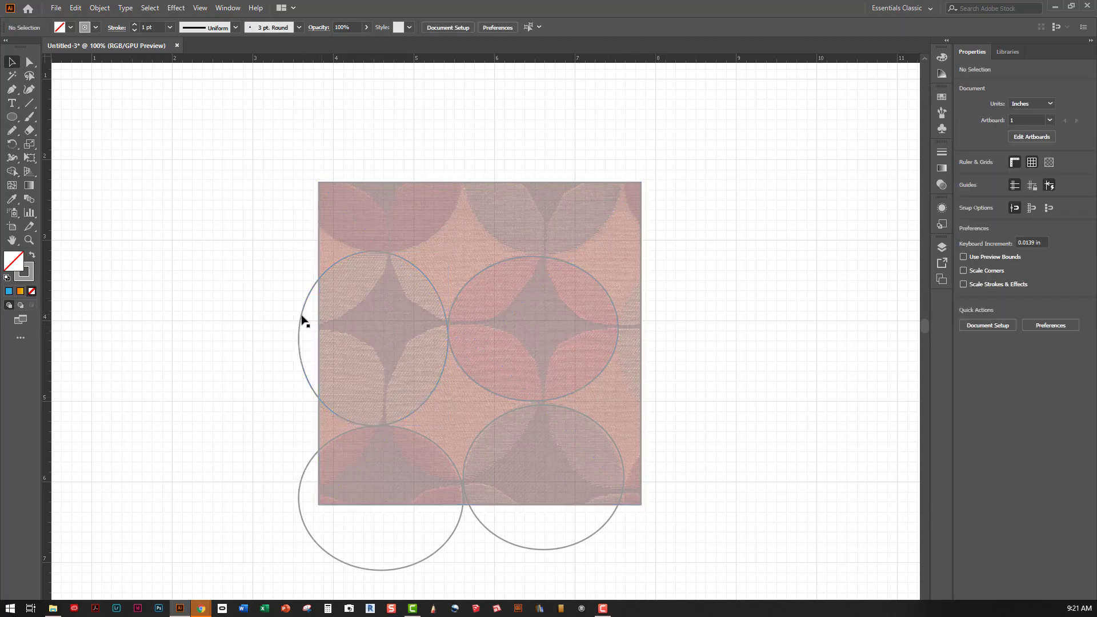
left_click(303, 318)
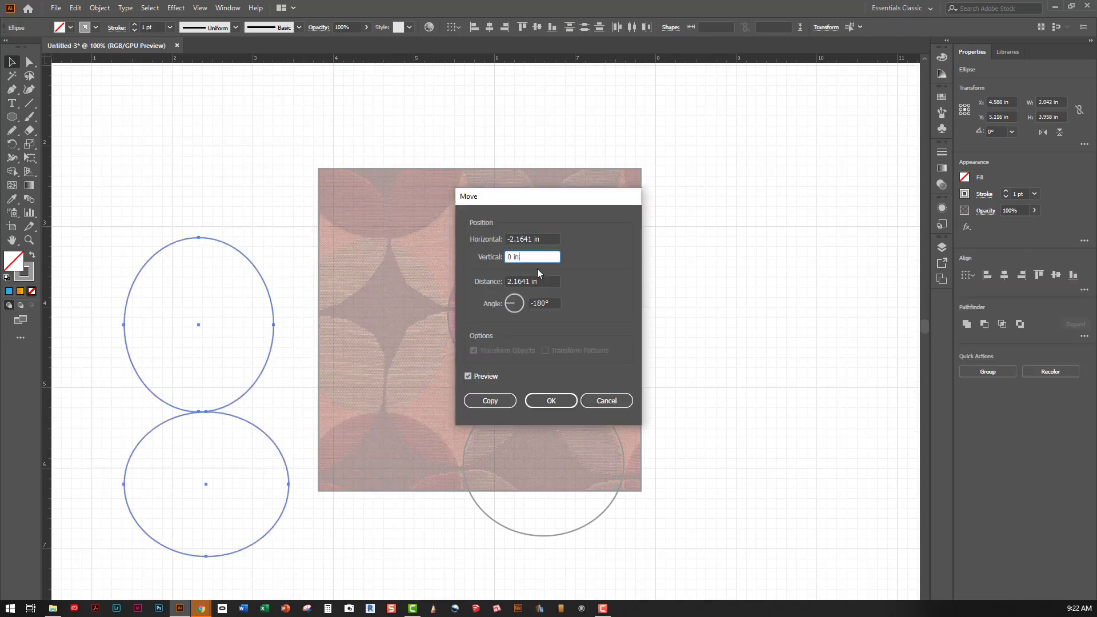
left_click_drag(552, 239, 497, 243)
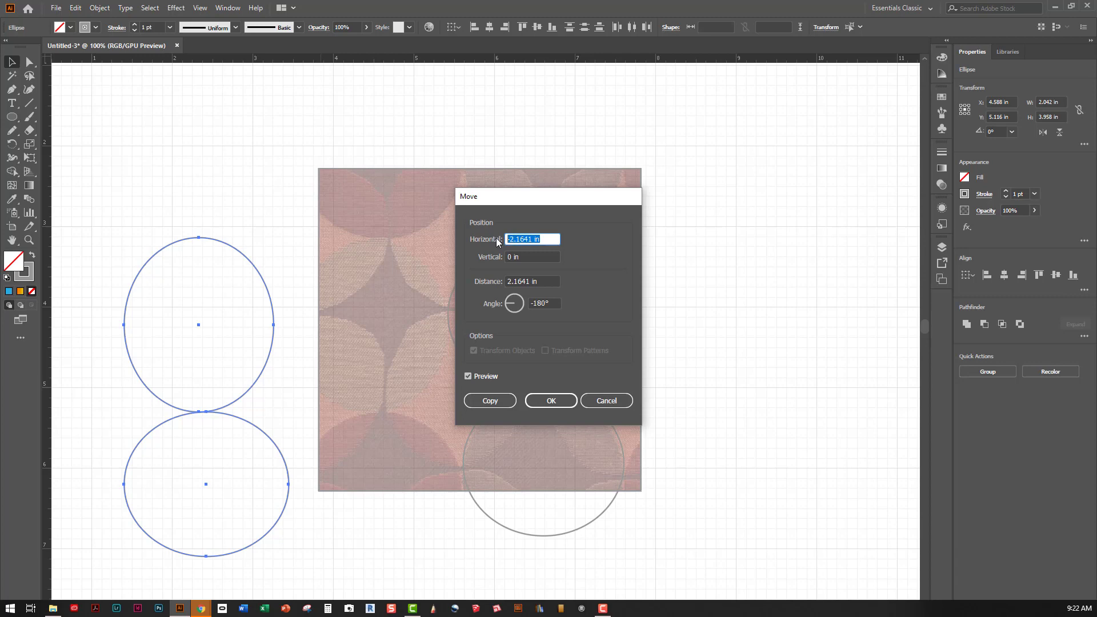
type("4")
left_click(525, 257)
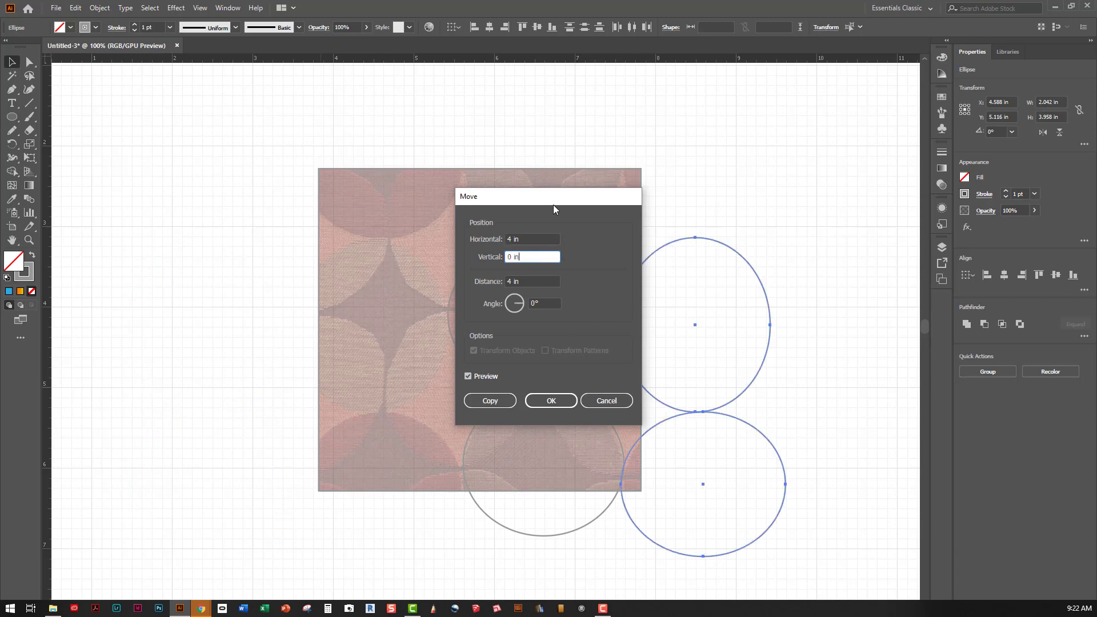
left_click_drag(553, 204, 261, 189)
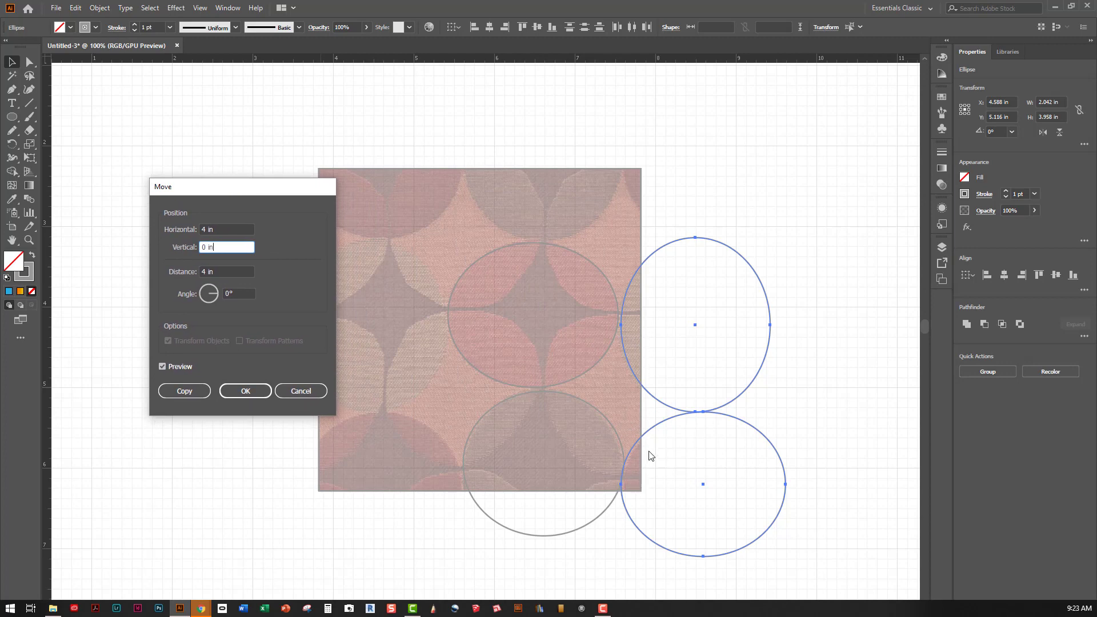
left_click(190, 391)
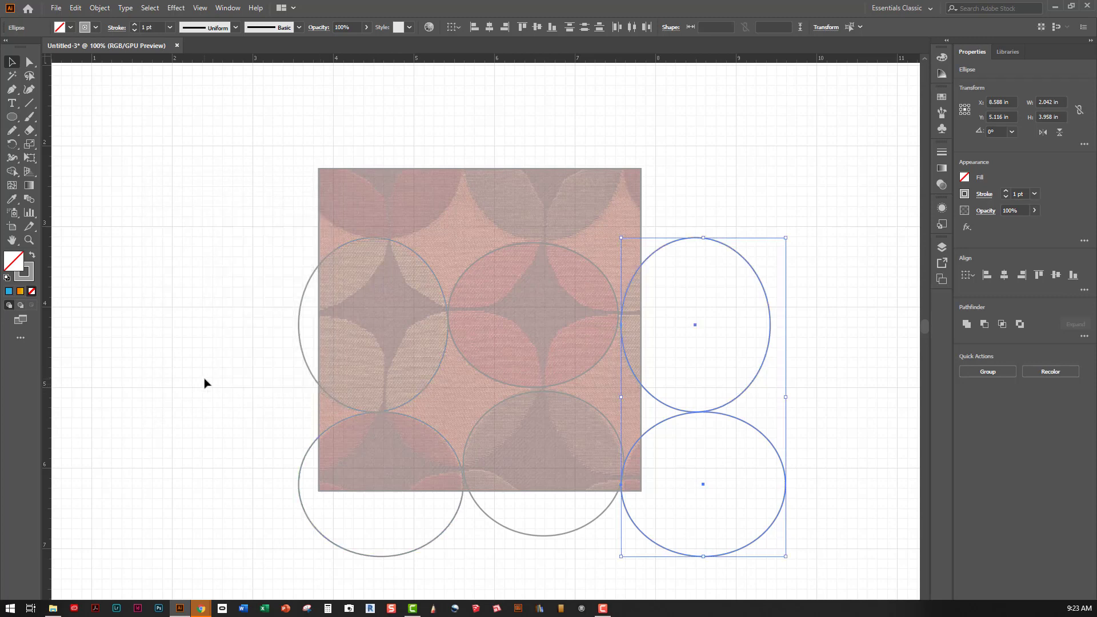
left_click(672, 278)
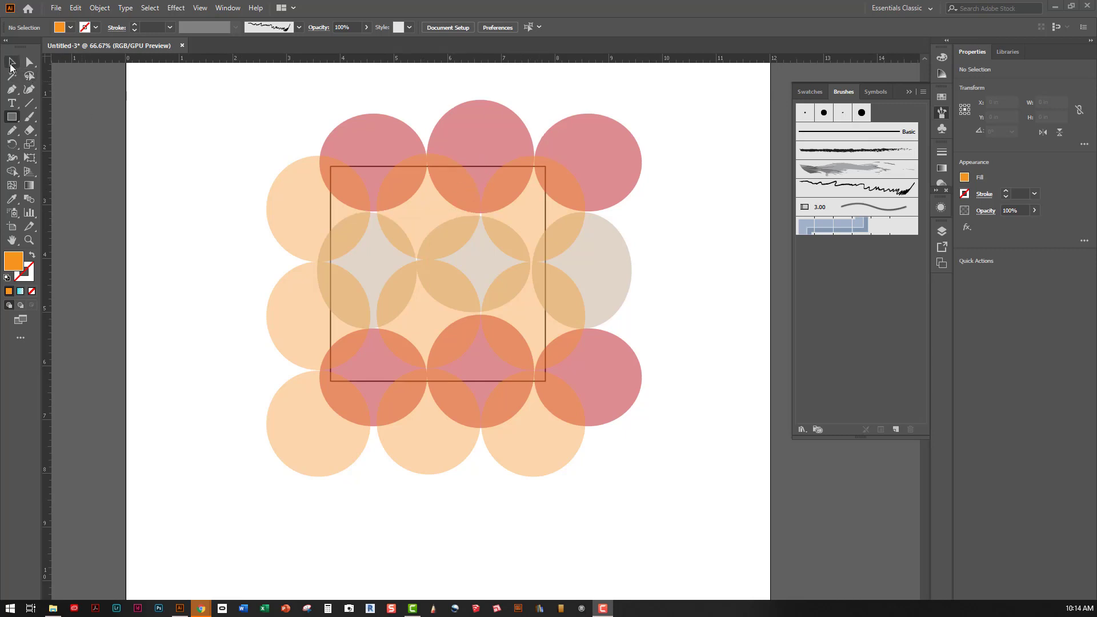
Step: Make a pattern from all of the overlapping circles together with the outlined square
left_click(11, 64)
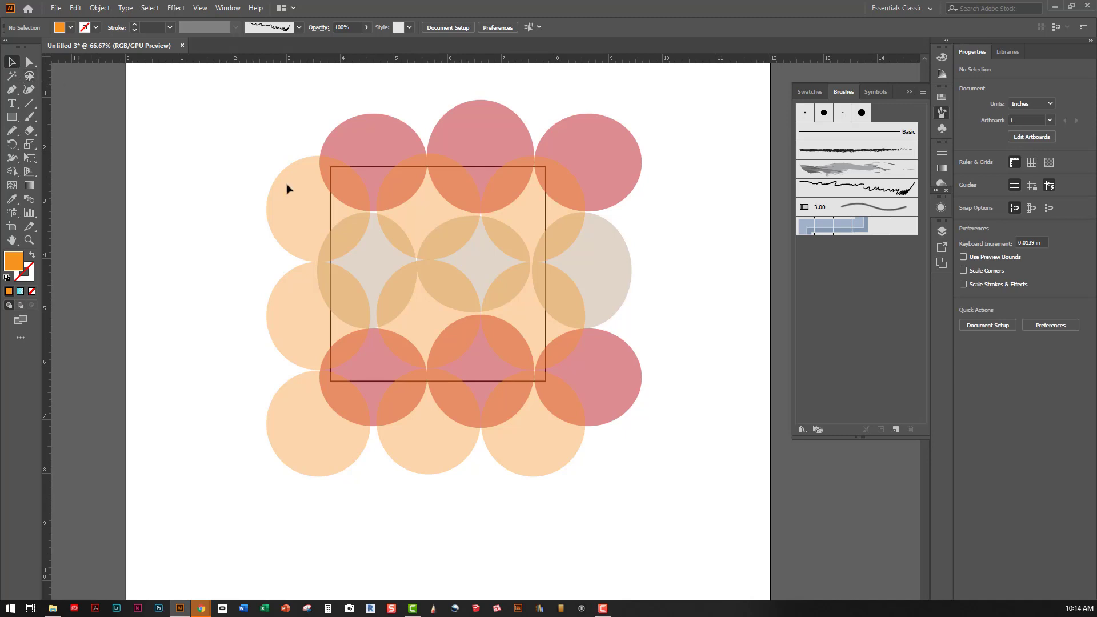
left_click_drag(706, 474, 273, 115)
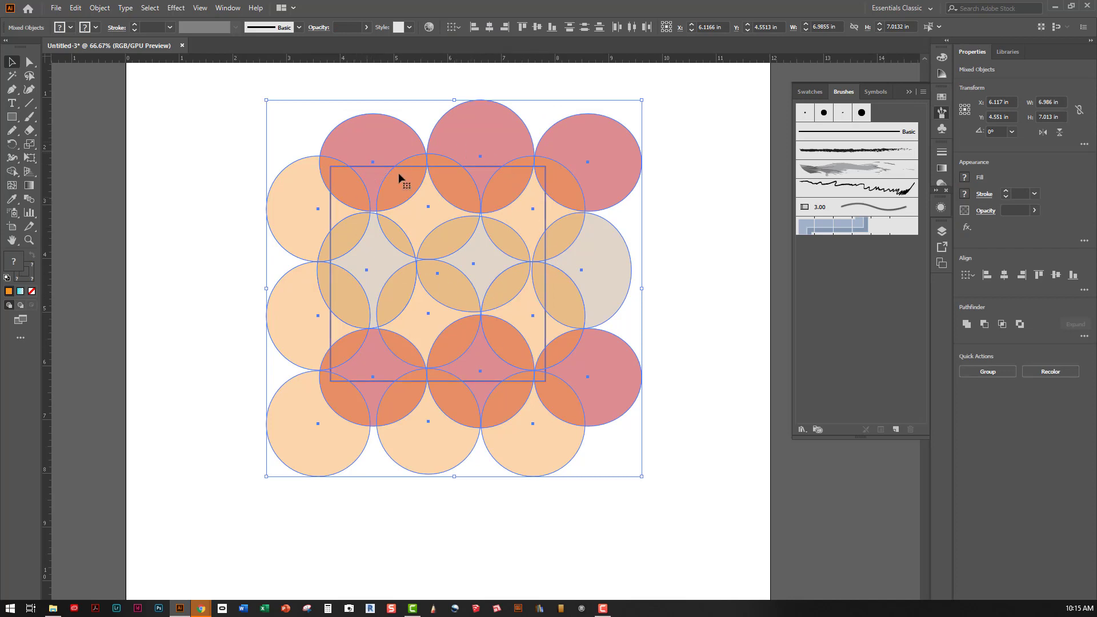
left_click(108, 10)
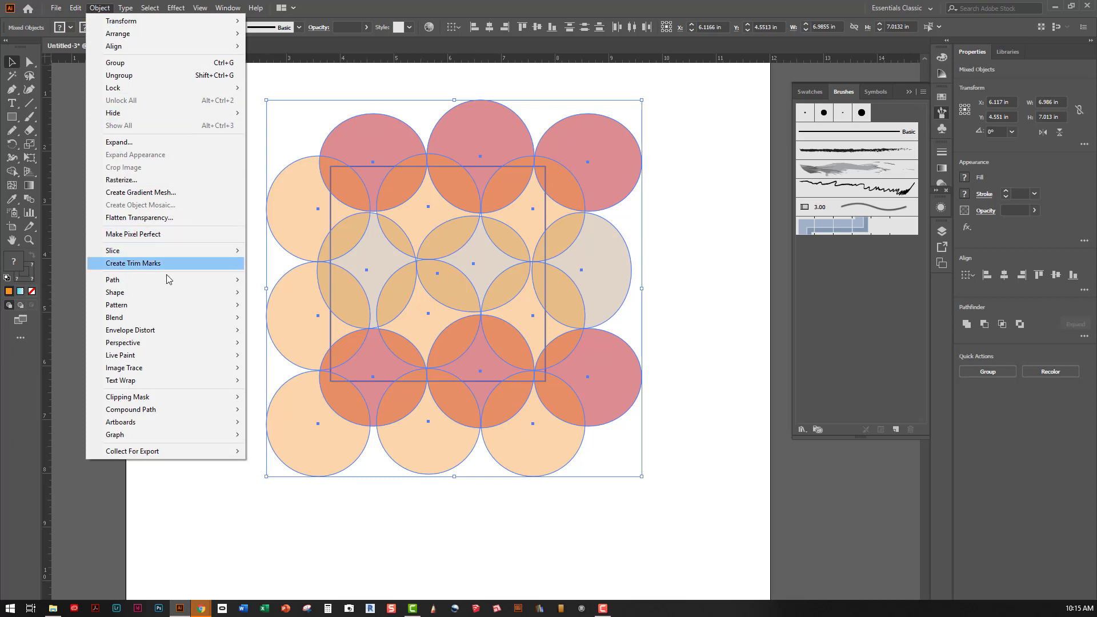
mouse_move(188, 305)
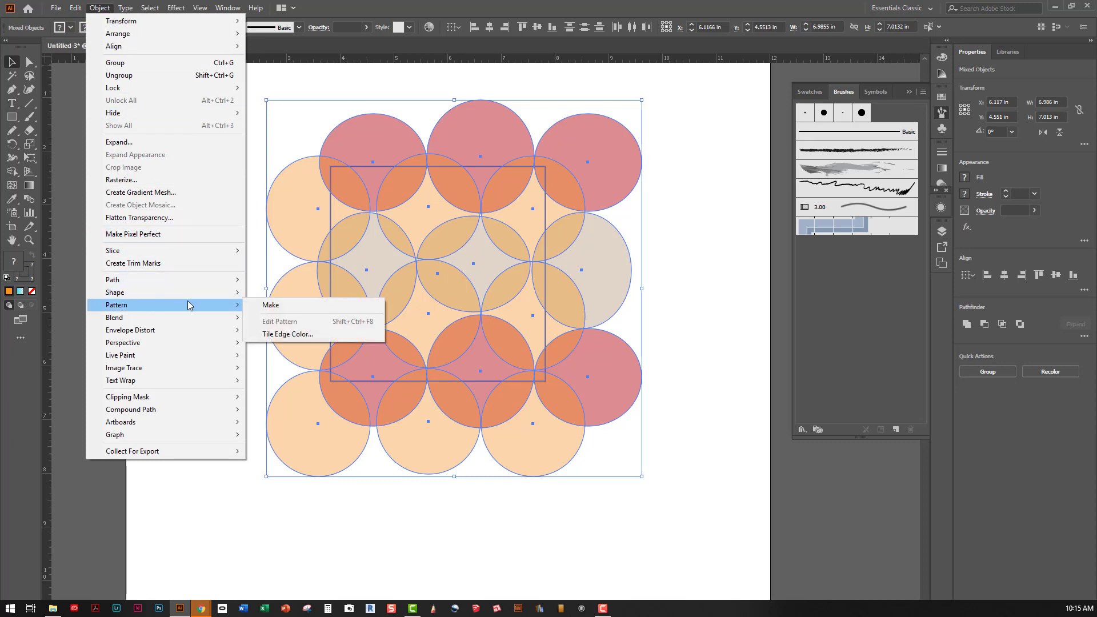
left_click(256, 310)
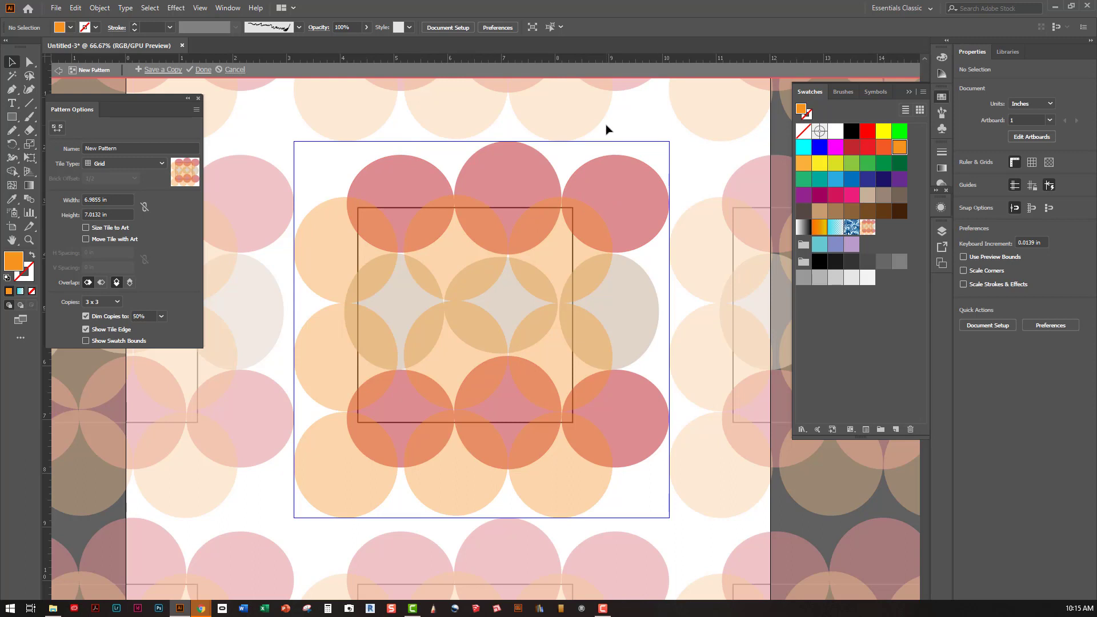
Step: Set the pattern tile to 4 in wide and 4 in high
key("ctrl+minus")
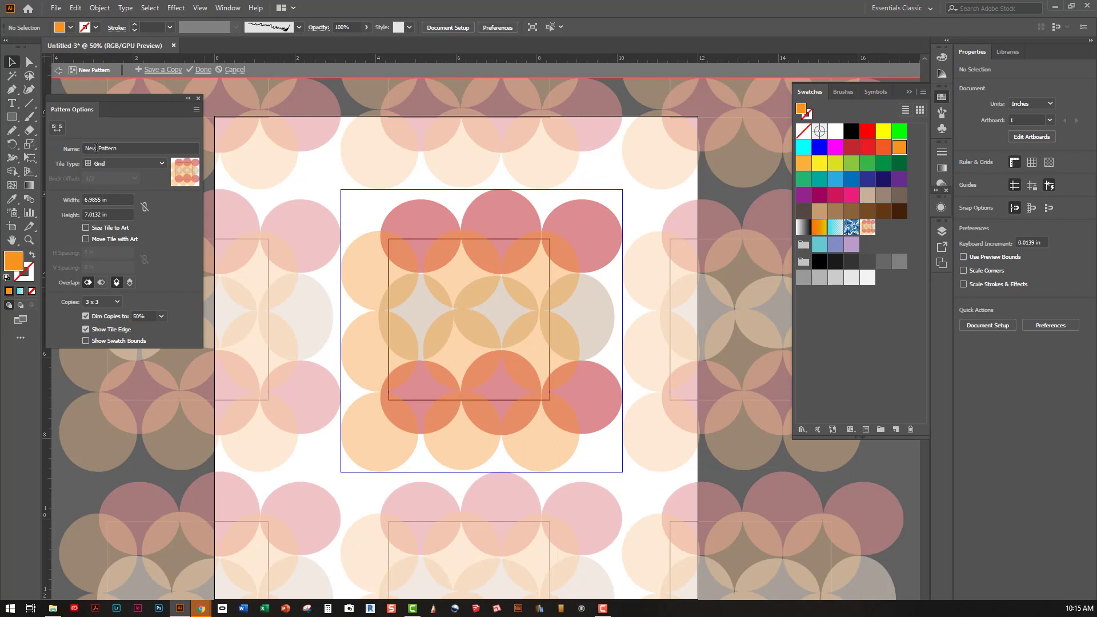
left_click(110, 198)
type("4")
key("Tab")
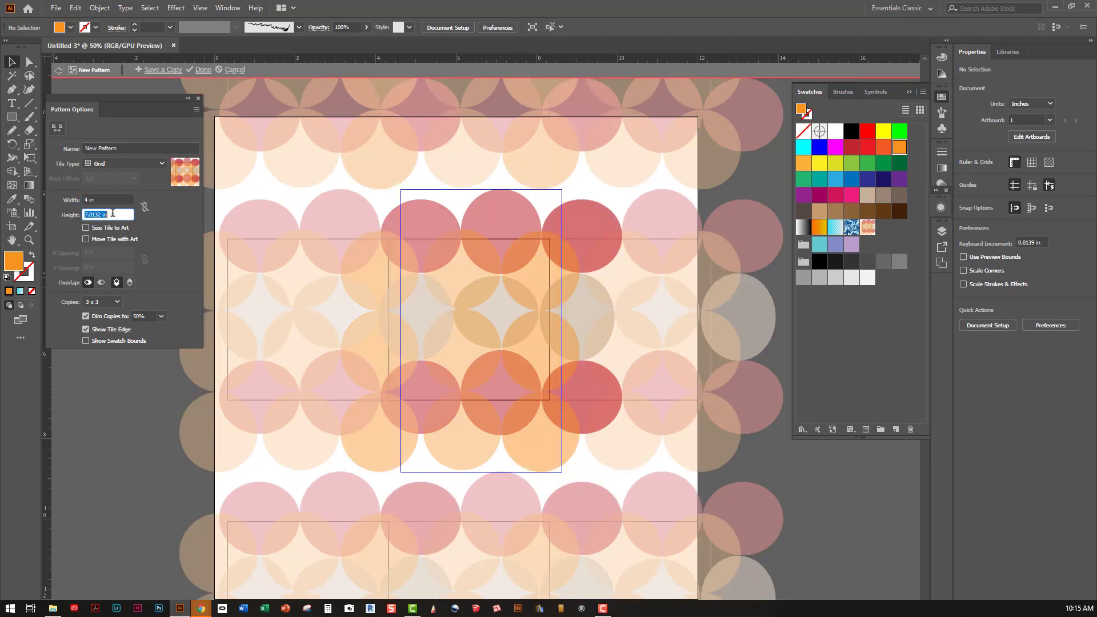
type("4")
left_click(119, 198)
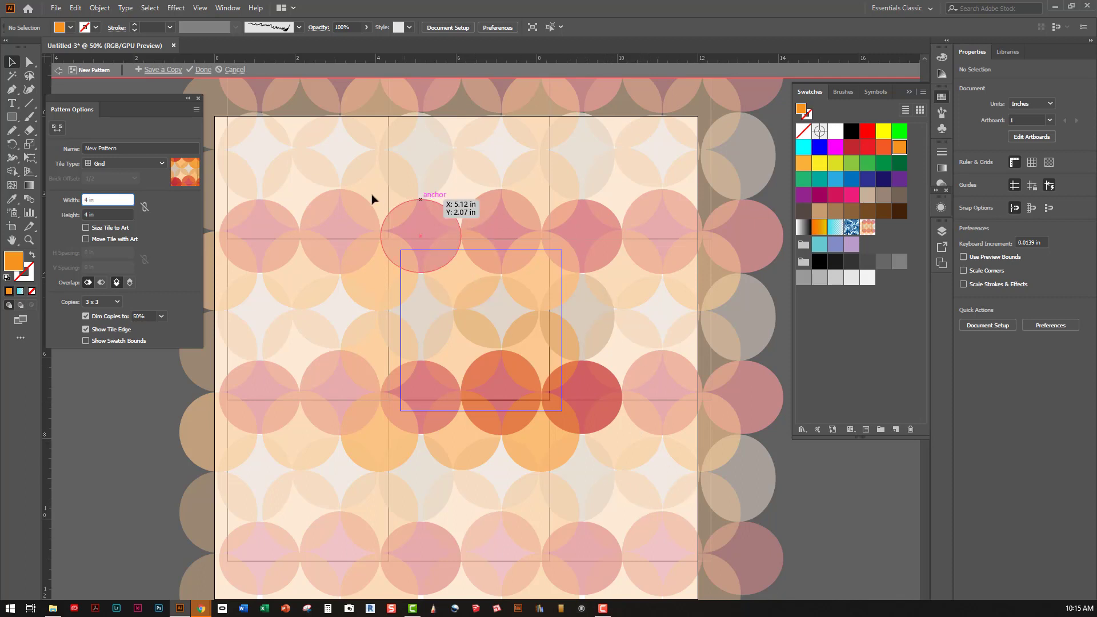
Step: Select all of the pattern artwork and shift it right and down until its square outline lines up with the tile edge
scroll(392, 160, "up", 1)
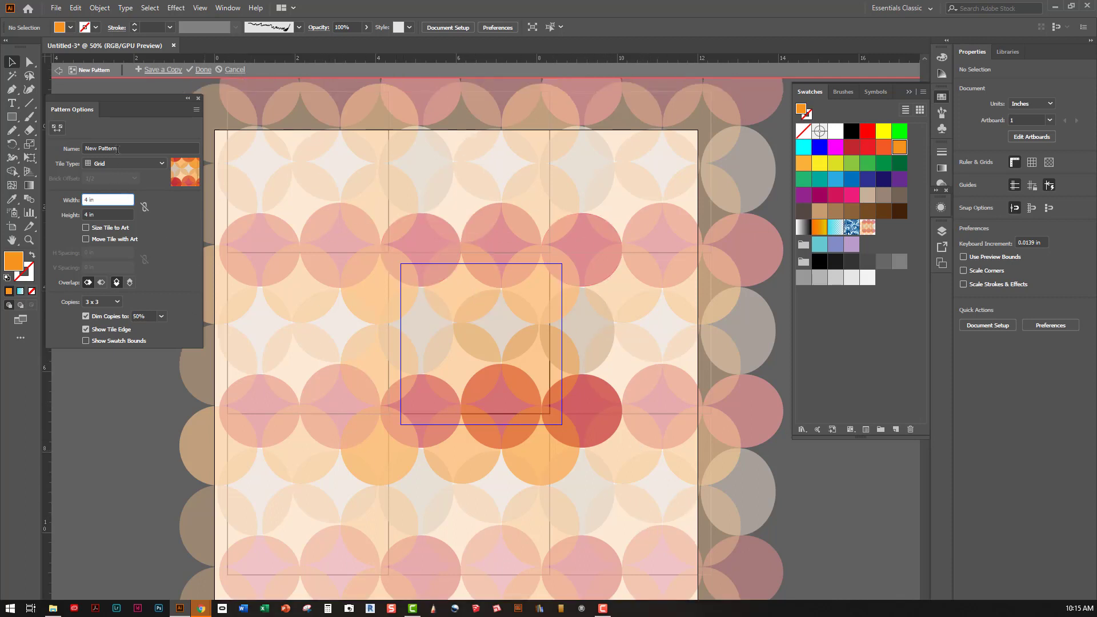
scroll(600, 457, "up", 1)
left_click_drag(642, 488, 321, 202)
left_click(653, 516)
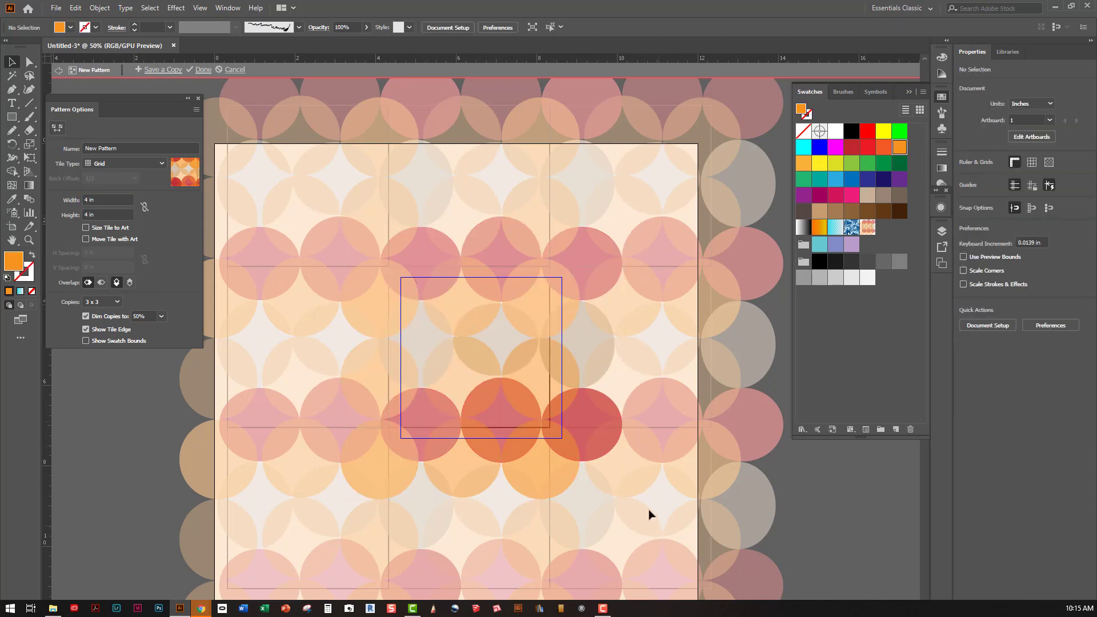
left_click_drag(657, 523, 355, 218)
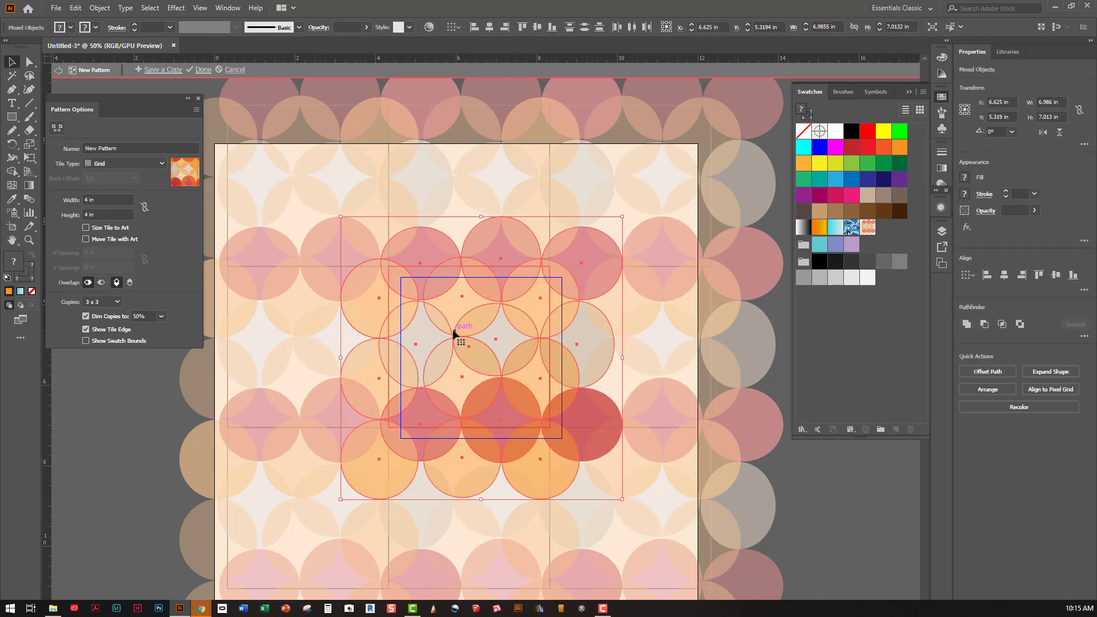
left_click_drag(454, 331, 466, 342)
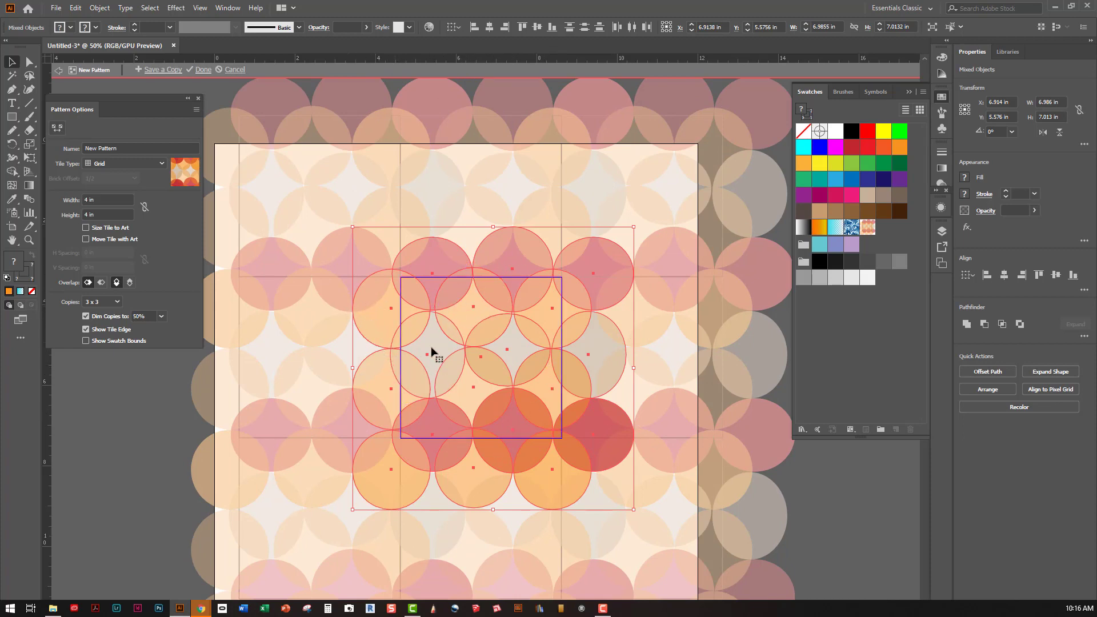
key("Right")
key("Down")
key("Down")
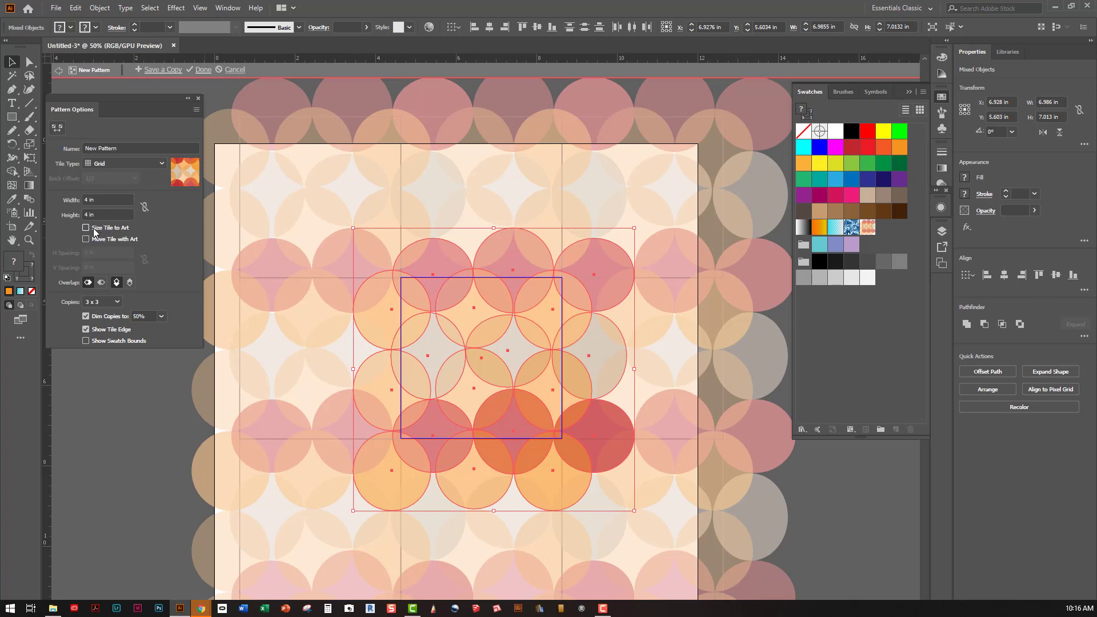
Step: Try sizing the tile to the art and turn that option back off
left_click(87, 228)
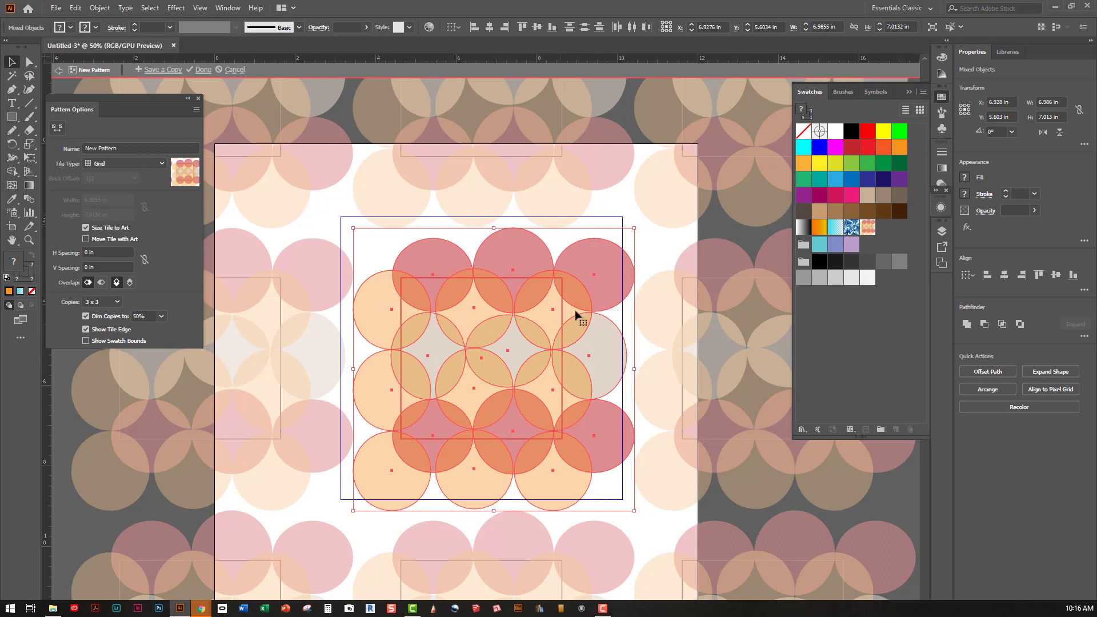
left_click(87, 228)
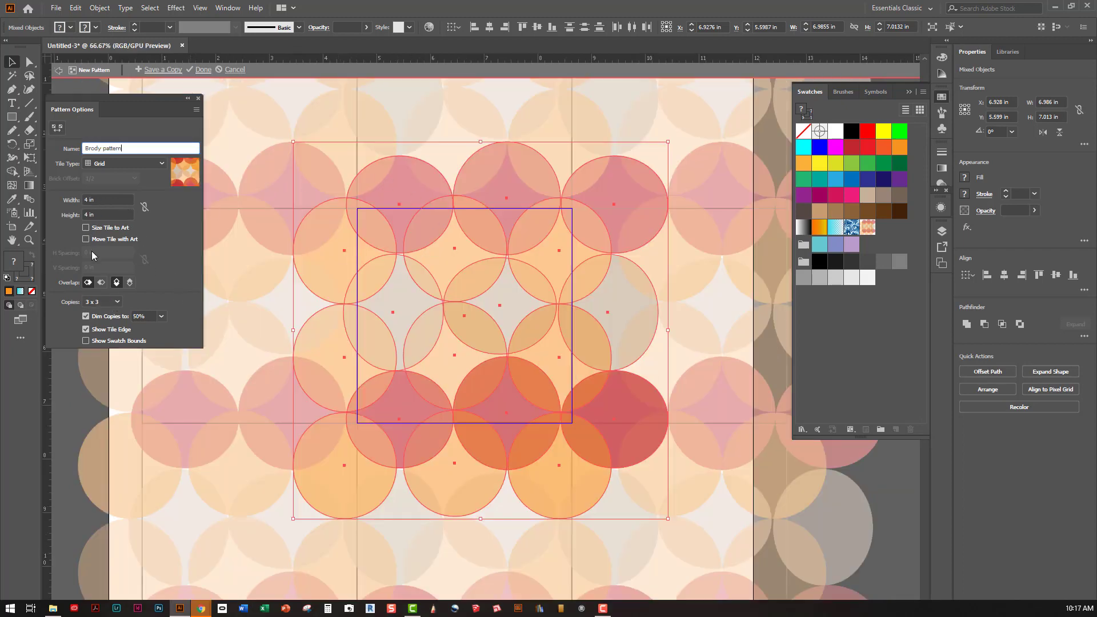
Step: Set the pattern preview to 5 x 5 copies and deselect the artwork
left_click(102, 302)
left_click(101, 339)
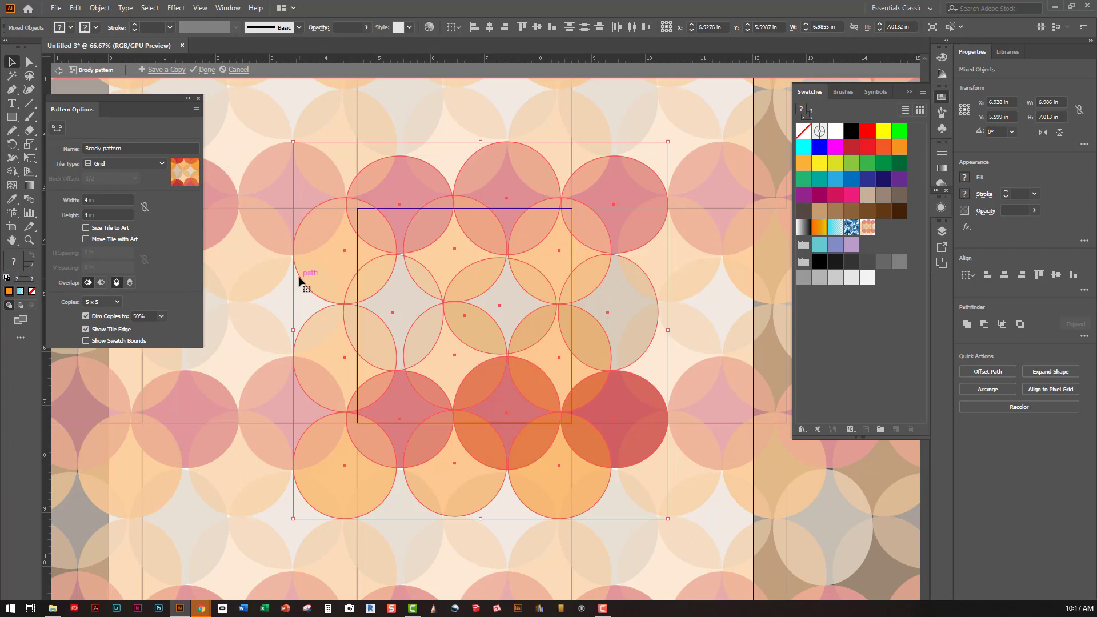
left_click(273, 310)
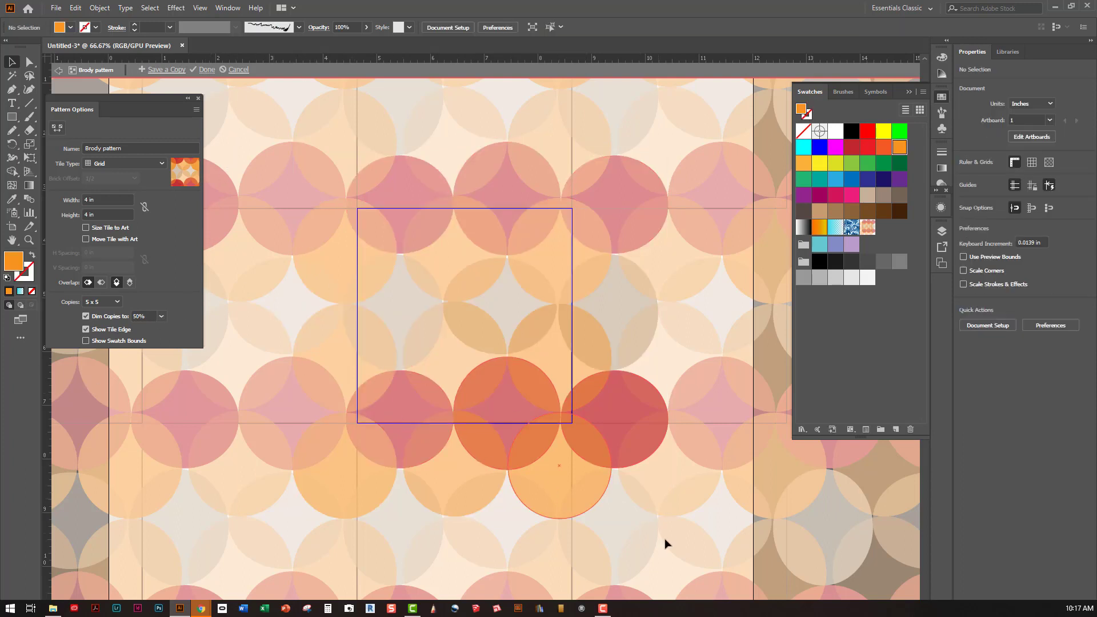
Step: Select the group of red, beige and right-hand orange circles and hide it to expose the square's edge
left_click_drag(678, 547, 588, 160)
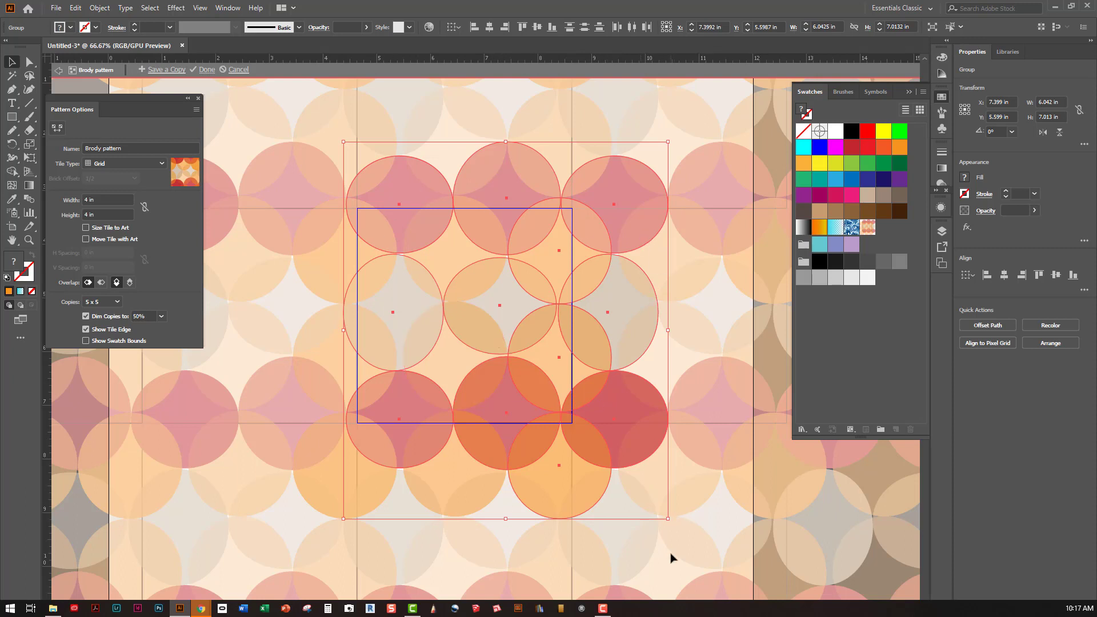
left_click_drag(665, 542, 628, 461)
left_click_drag(583, 157, 581, 154)
left_click(99, 8)
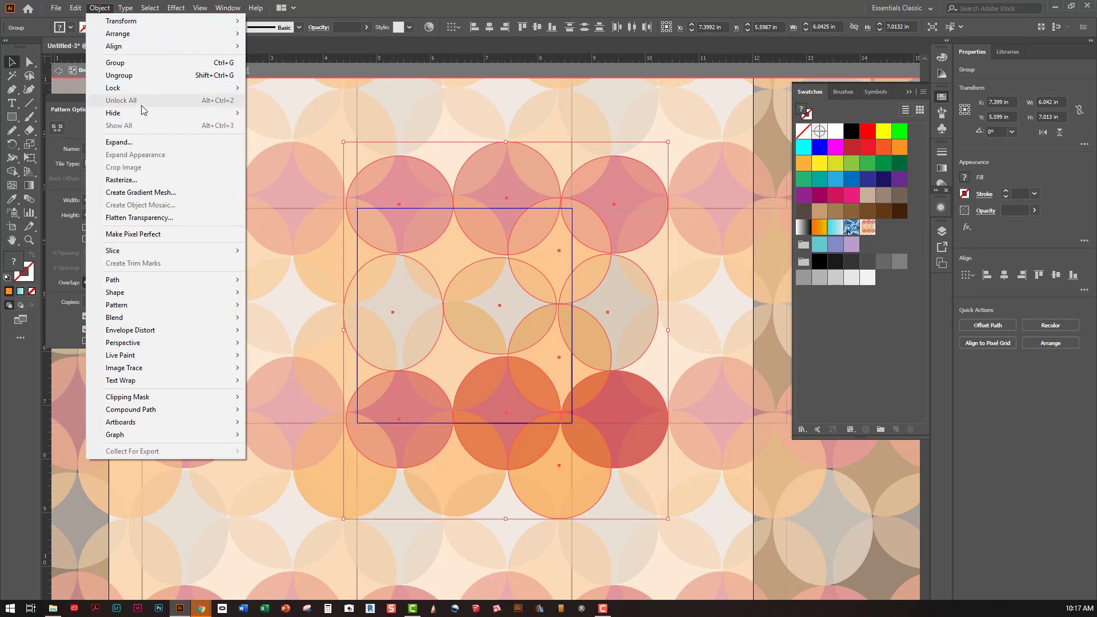
mouse_move(200, 119)
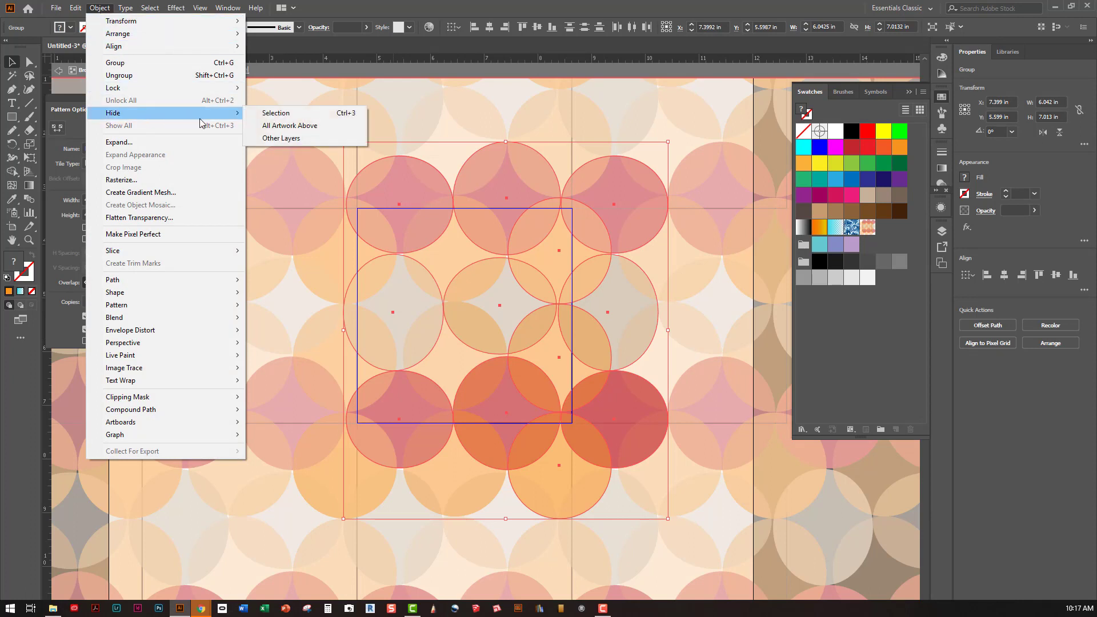
left_click(276, 114)
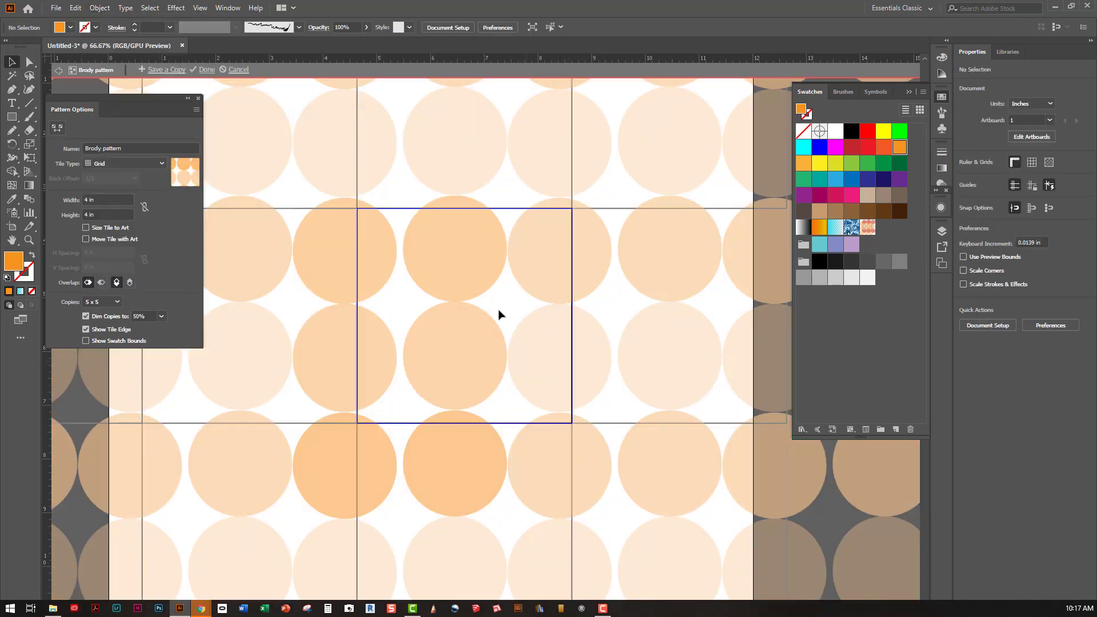
Step: Select the 4 in square outline, set its stroke to None, and deselect it
left_click(573, 322)
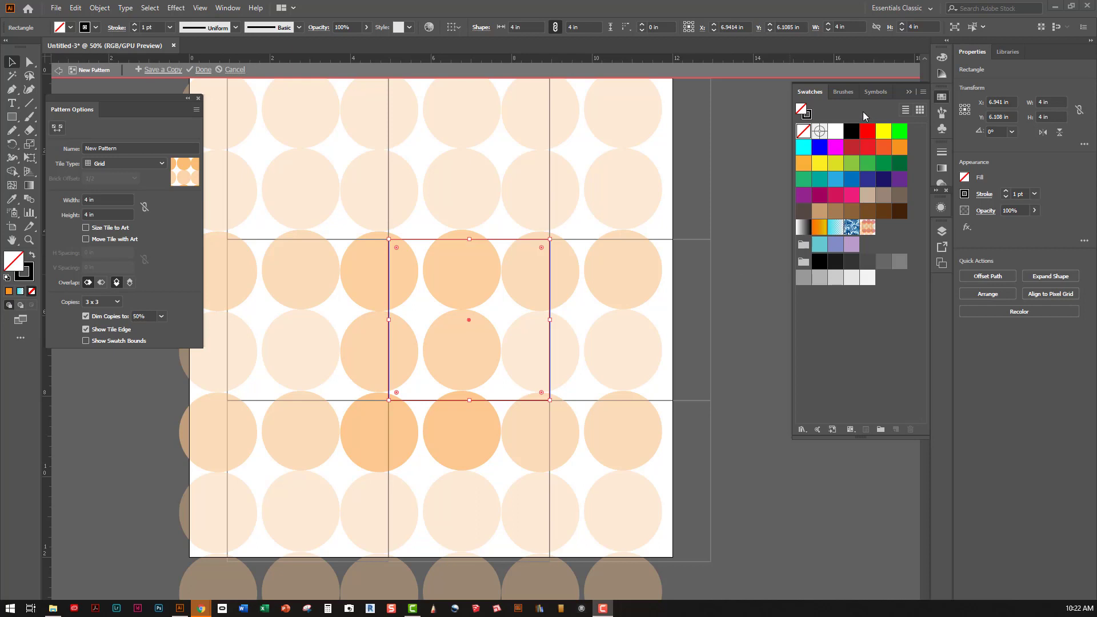
left_click(965, 195)
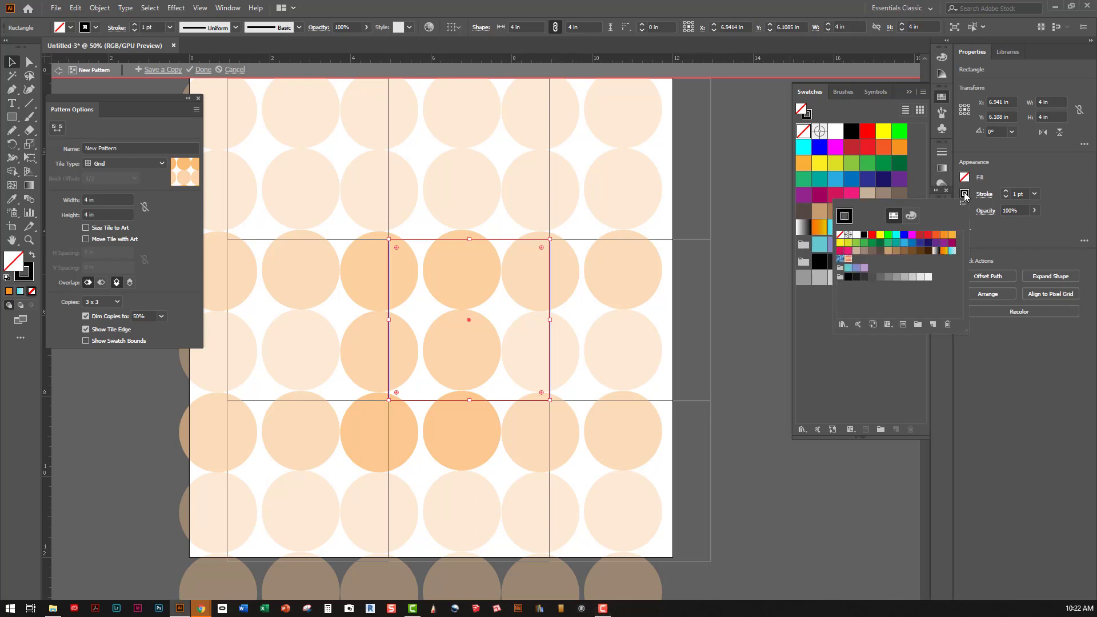
left_click(842, 235)
left_click(151, 96)
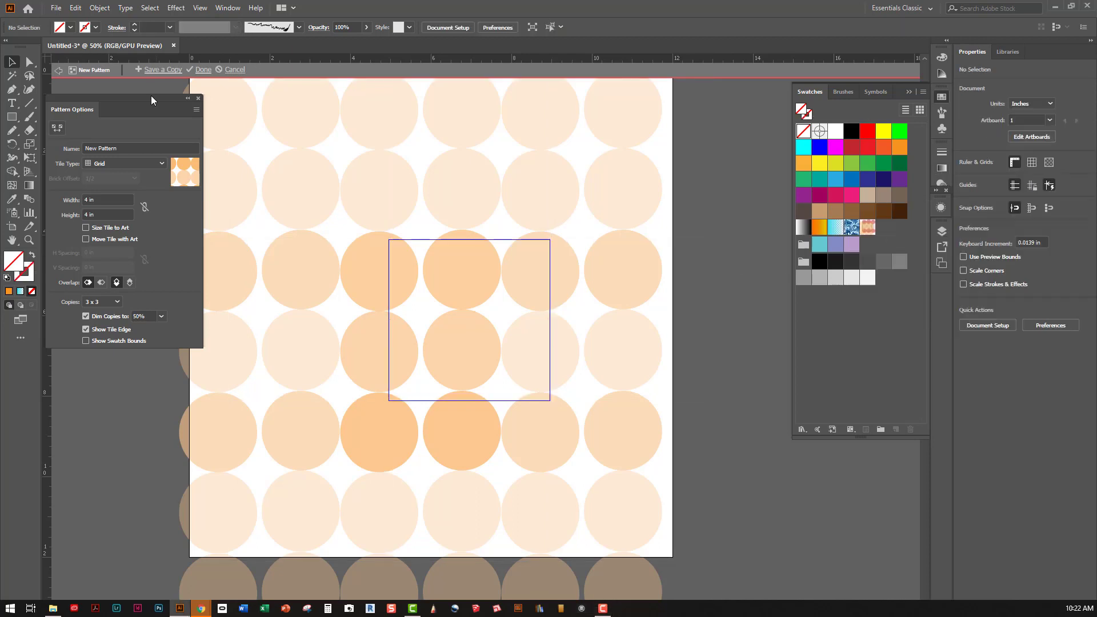
Step: Show all hidden circles again and finish editing the pattern
left_click(101, 8)
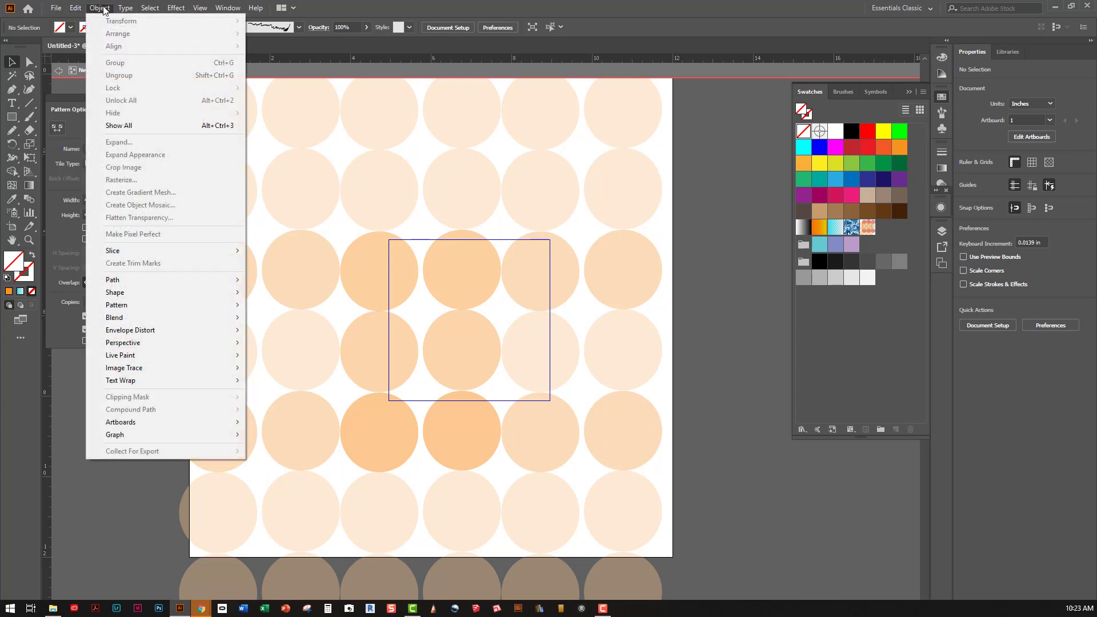
left_click(183, 125)
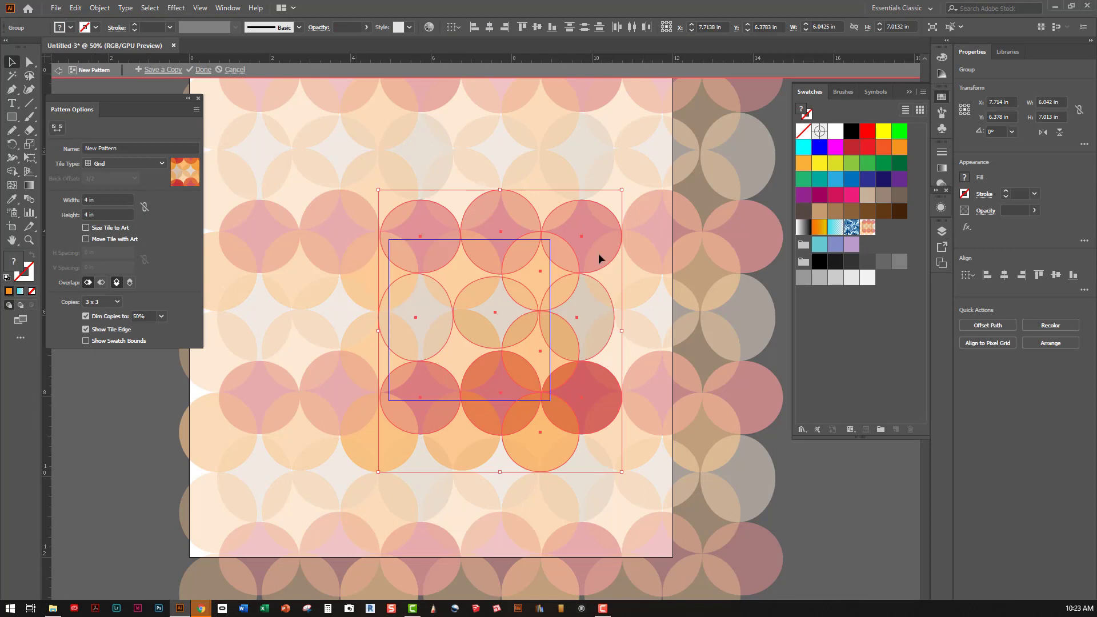
left_click(204, 69)
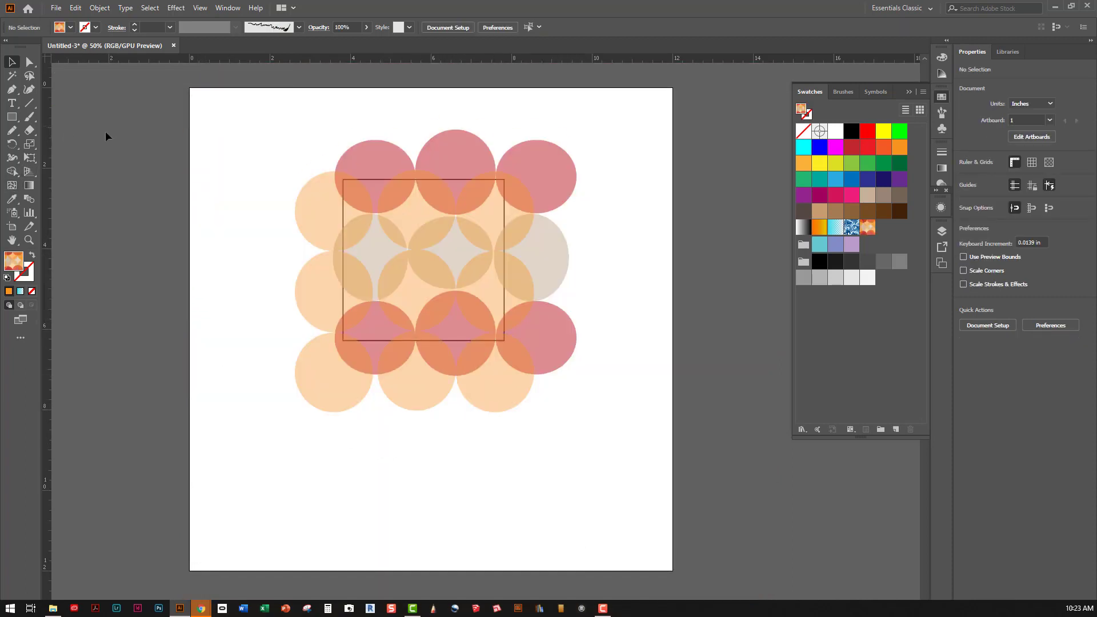
Step: Draw a test rectangle about 8.55 by 3.12 in below the circles and fill it with the New Pattern swatch
left_click(11, 117)
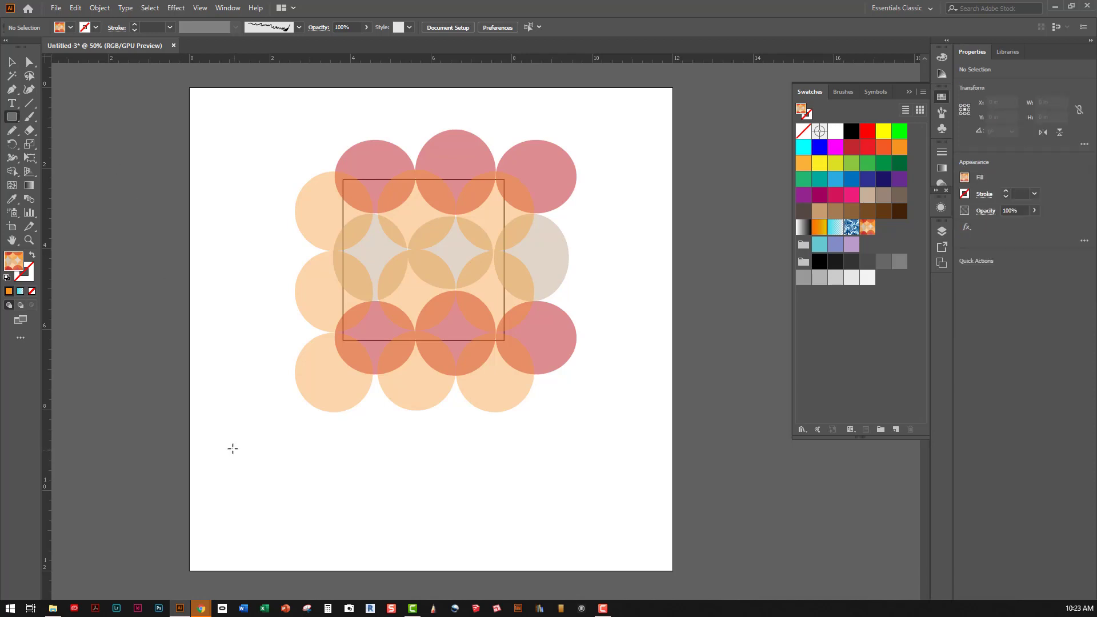
left_click_drag(236, 430, 581, 555)
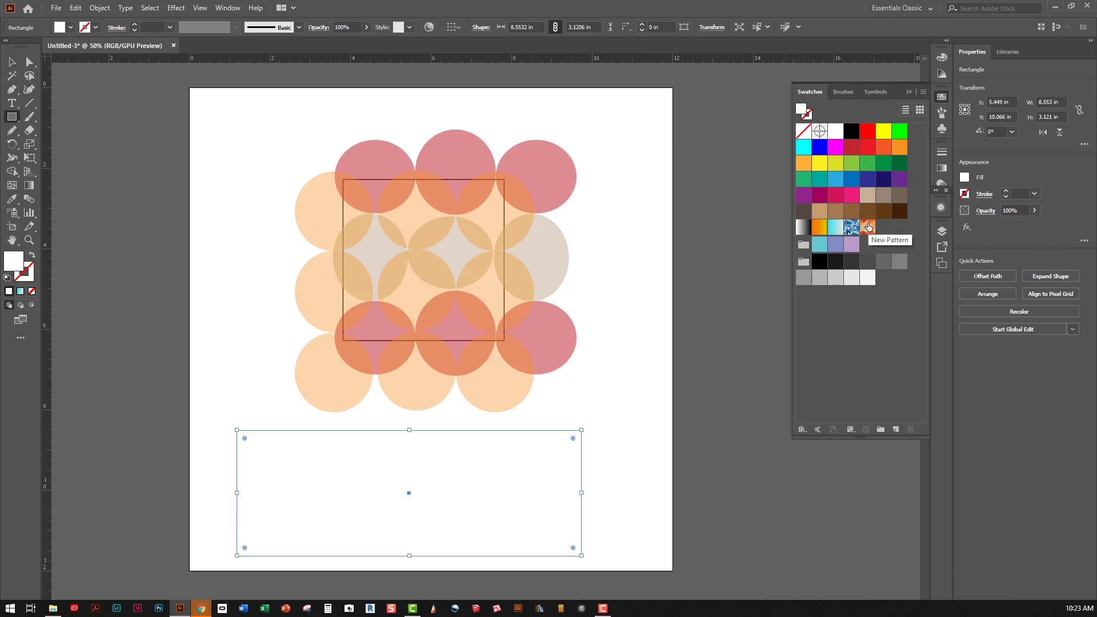
left_click(868, 227)
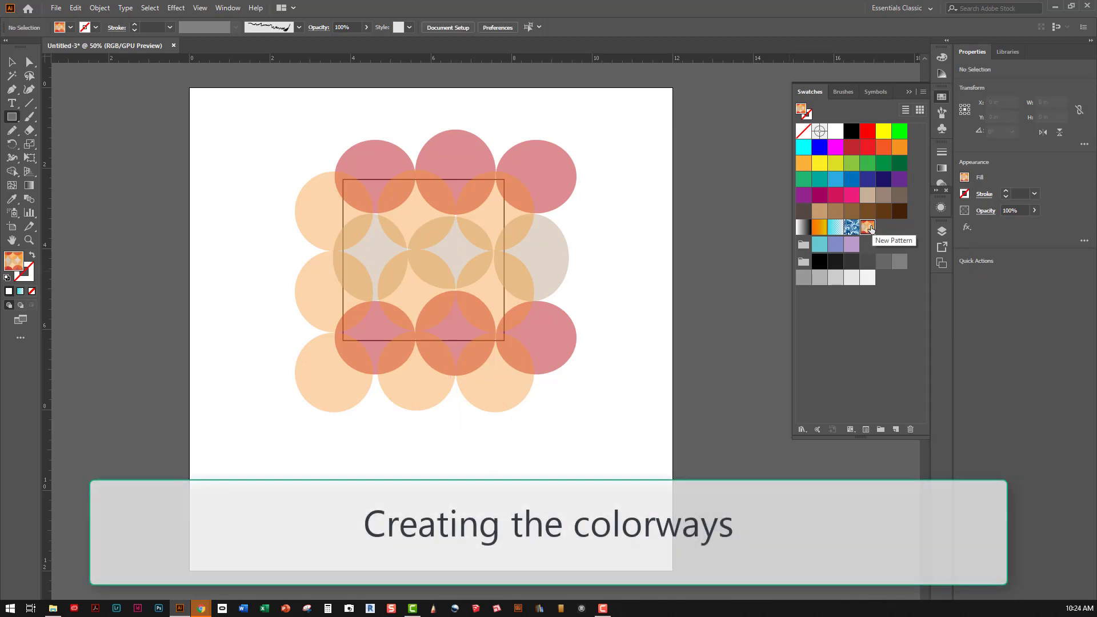
Step: Reopen the New Pattern swatch for editing and select all of its artwork
double_click(868, 228)
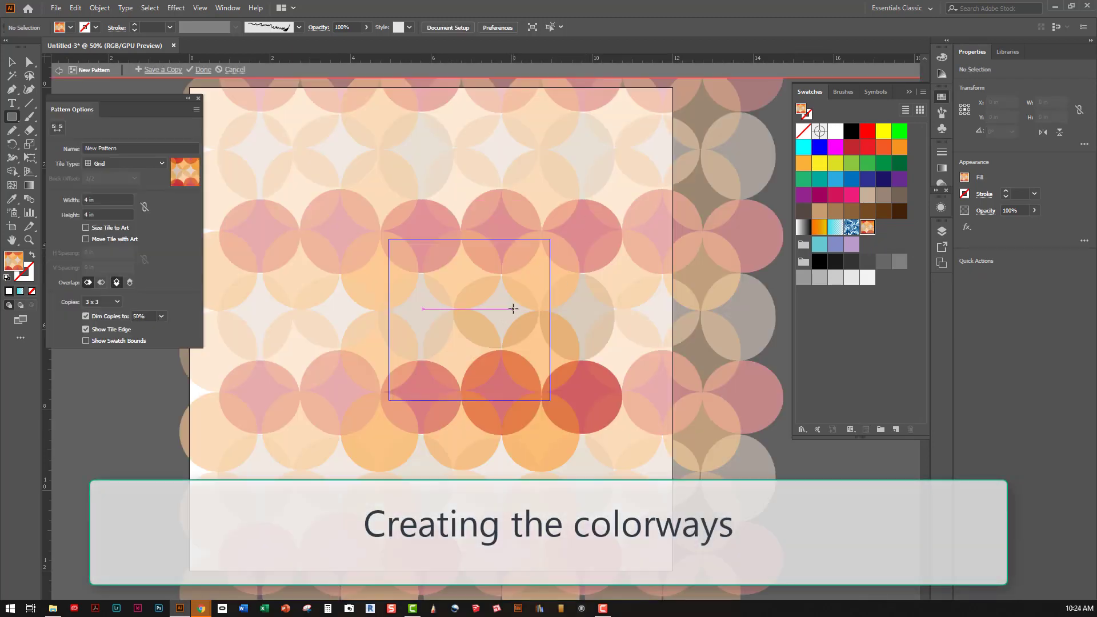
left_click(13, 64)
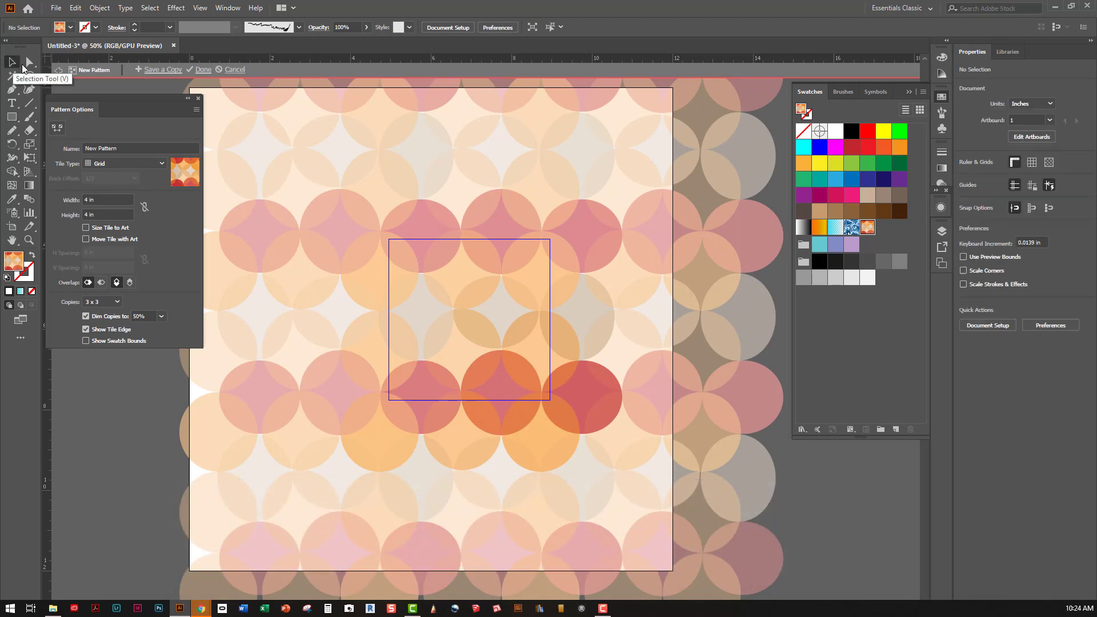
left_click_drag(640, 451, 301, 180)
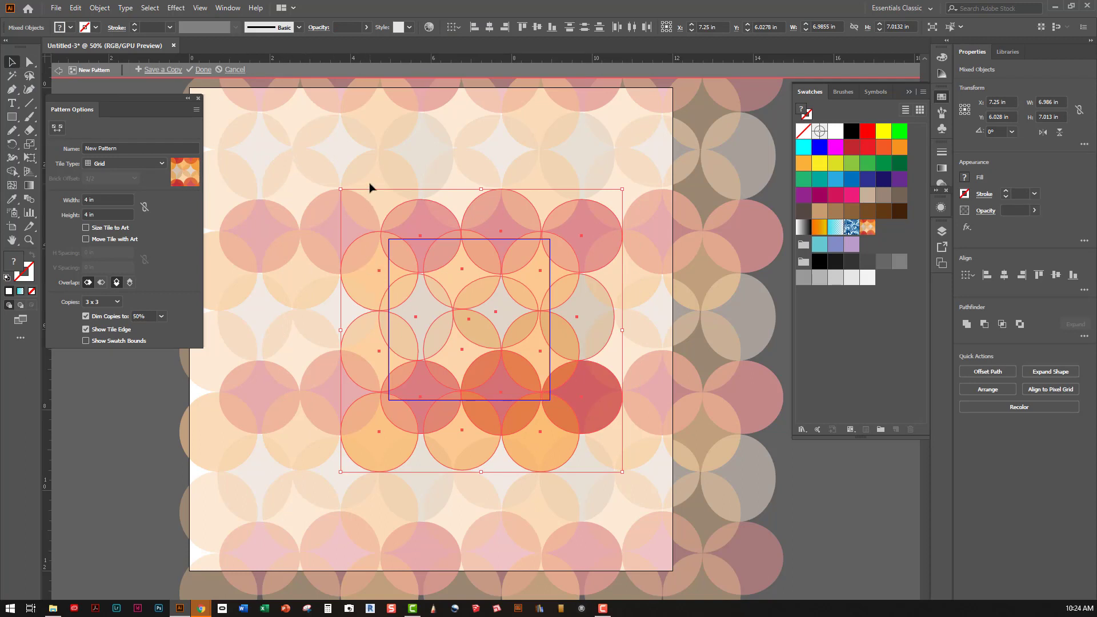
Step: Recolor the selected pattern artwork by linking its harmony colors and shifting the orange to yellow on the color wheel
left_click(429, 27)
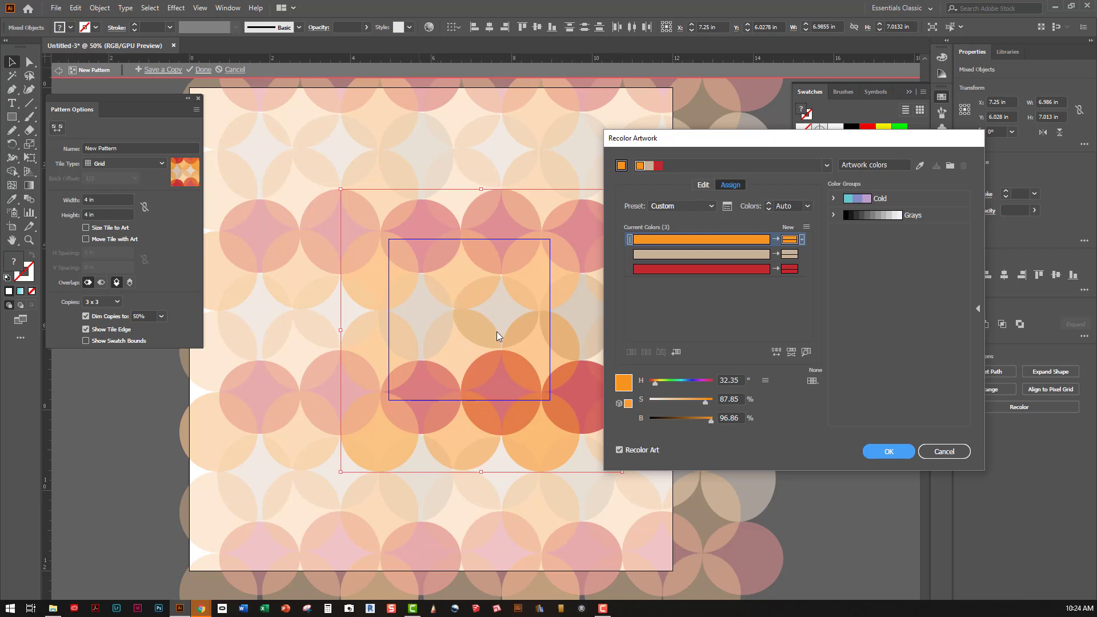
left_click(702, 185)
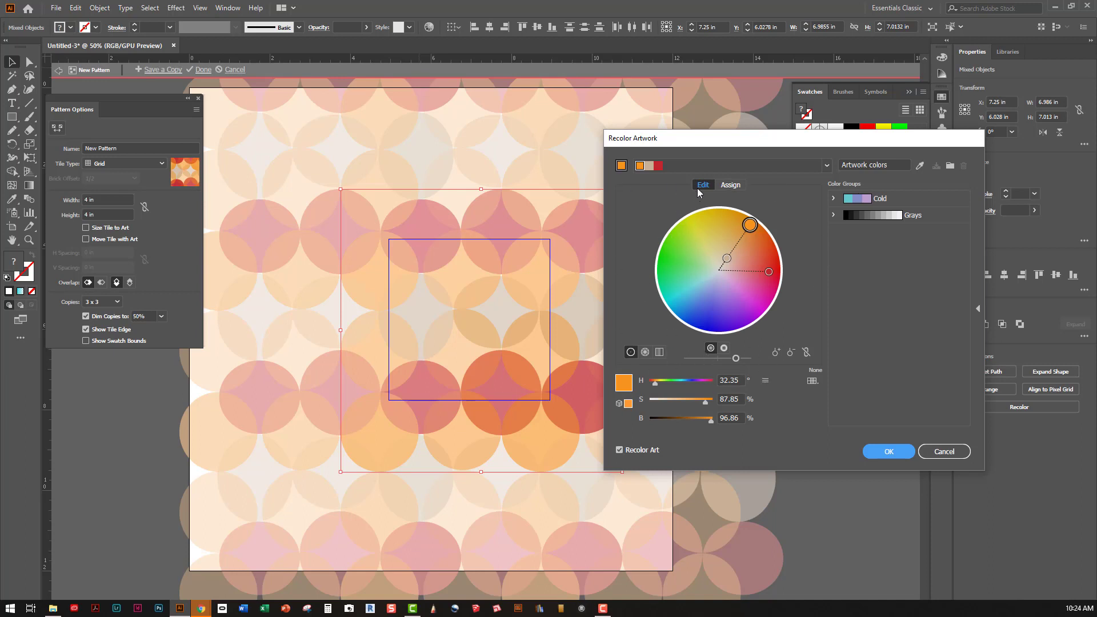
left_click(807, 353)
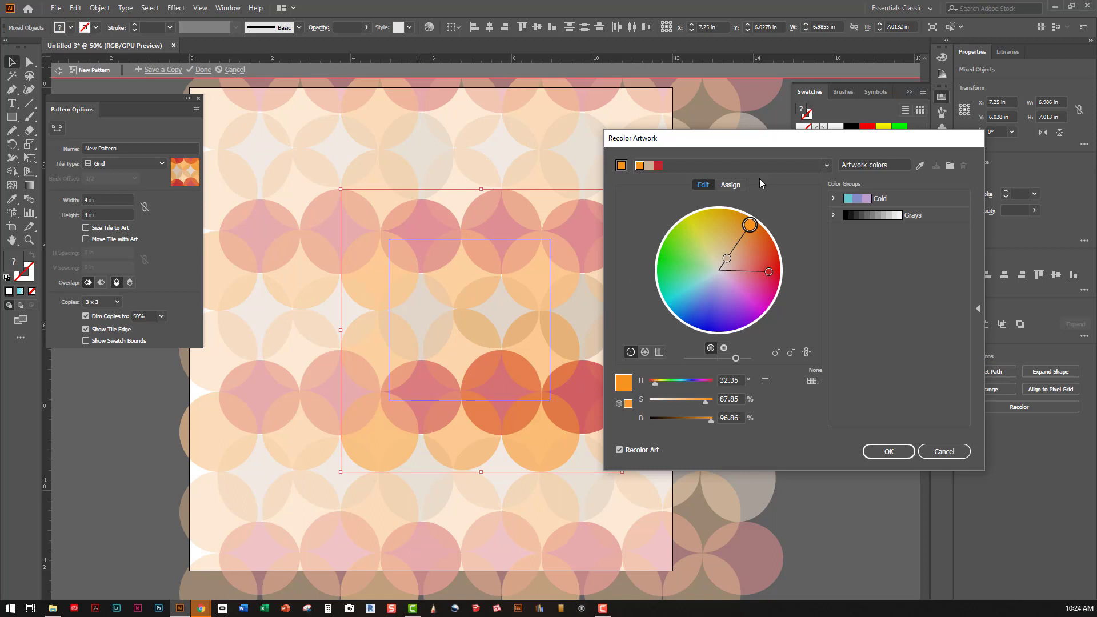
left_click(732, 185)
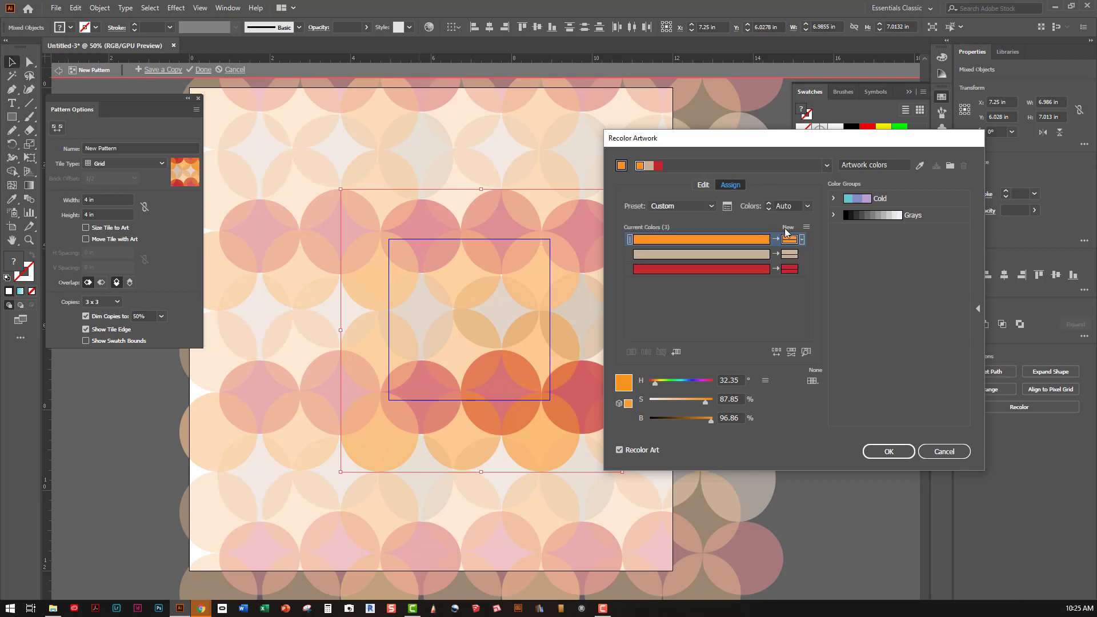
left_click(704, 186)
mouse_move(750, 225)
left_mouse_down()
mouse_move(719, 221)
mouse_move(727, 261)
mouse_move(723, 226)
left_mouse_up()
mouse_move(719, 264)
left_mouse_down()
mouse_move(714, 238)
mouse_move(720, 262)
left_mouse_up()
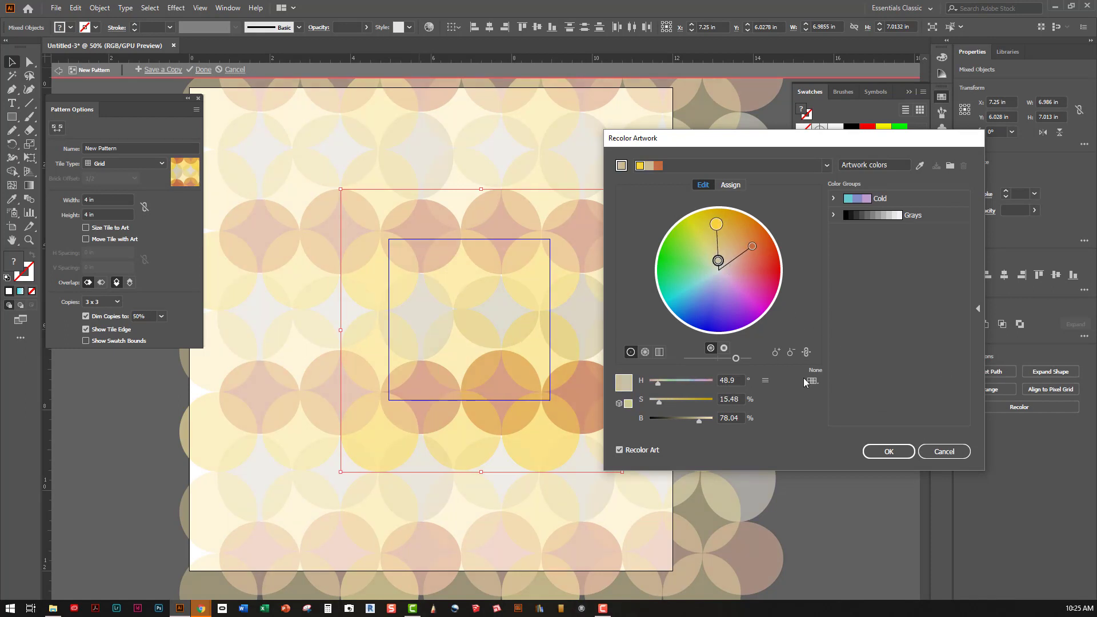
left_click(889, 455)
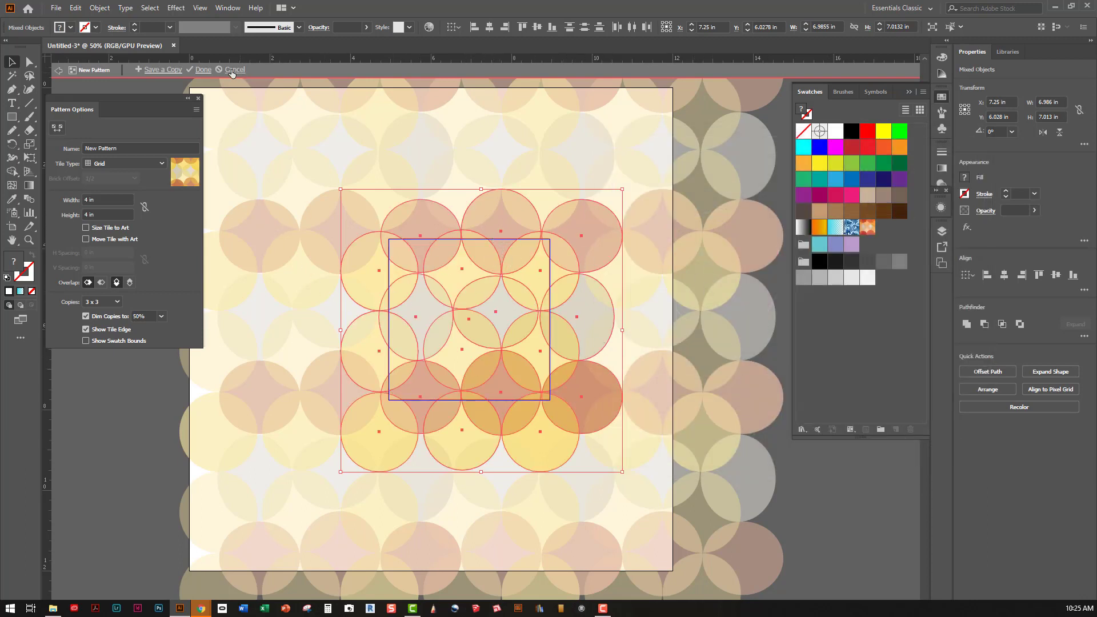
Step: Save the recolored pattern as a copy named Brody and stop the pattern-added notice from showing again
left_click(156, 70)
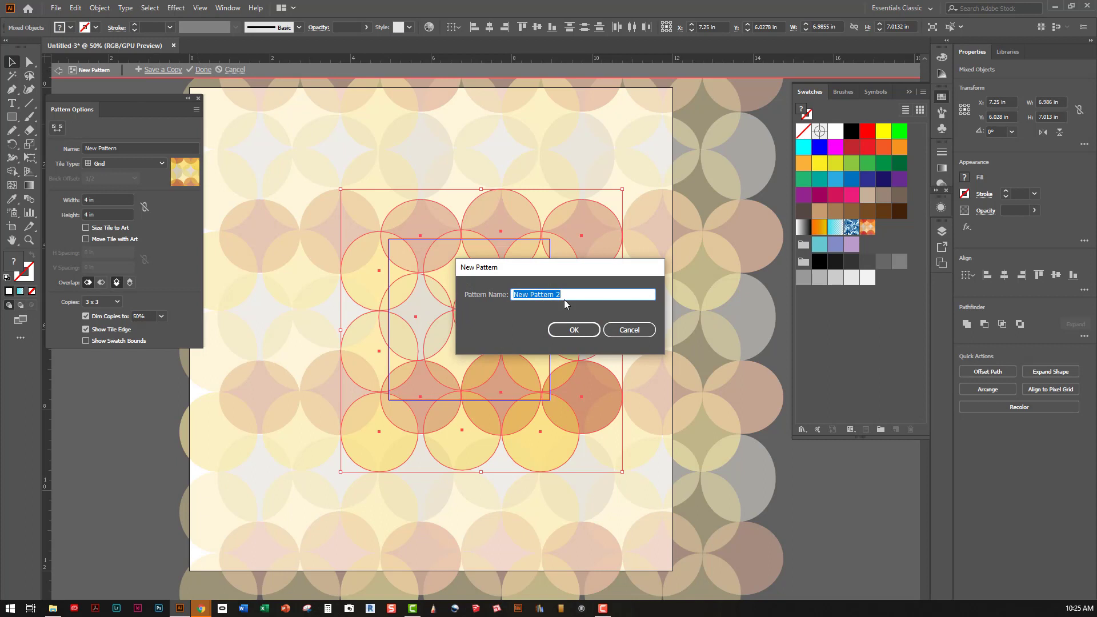
type("Brody")
key("Return")
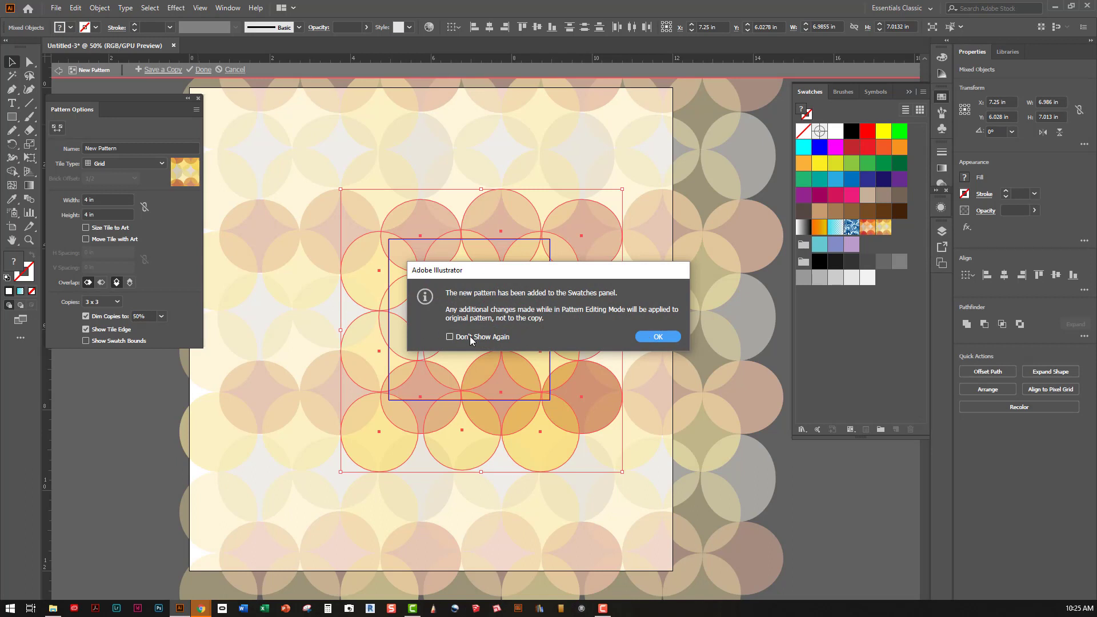
left_click(450, 337)
left_click(656, 338)
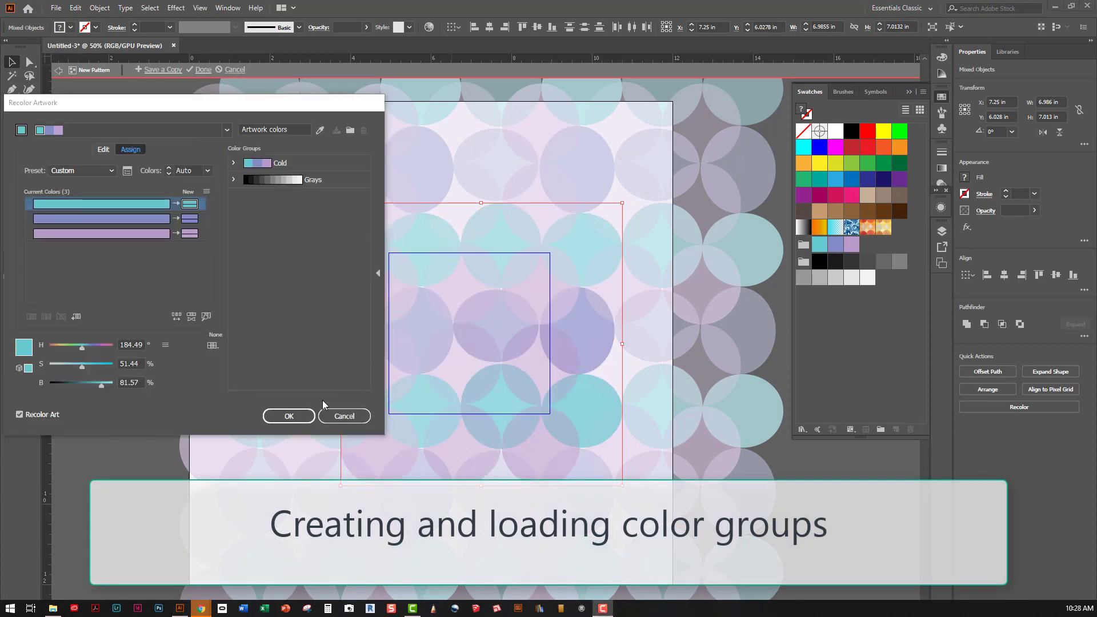
Step: Cancel the open Recolor Artwork dialog and open the Russian Poster Art swatch library, enlarged to show all its color groups
left_click(343, 416)
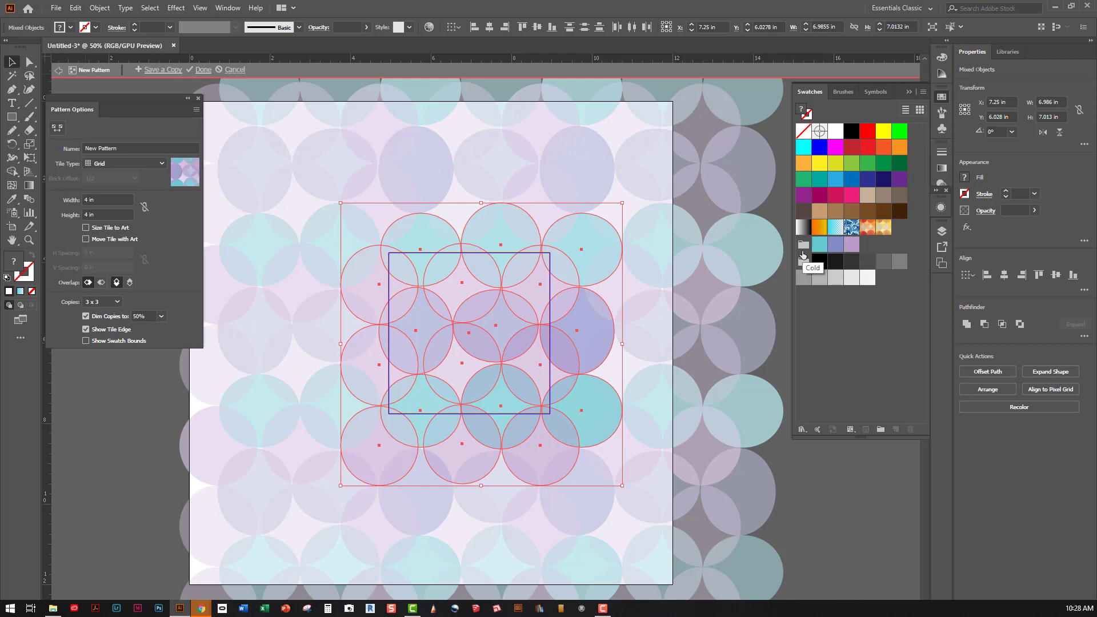
left_click(805, 430)
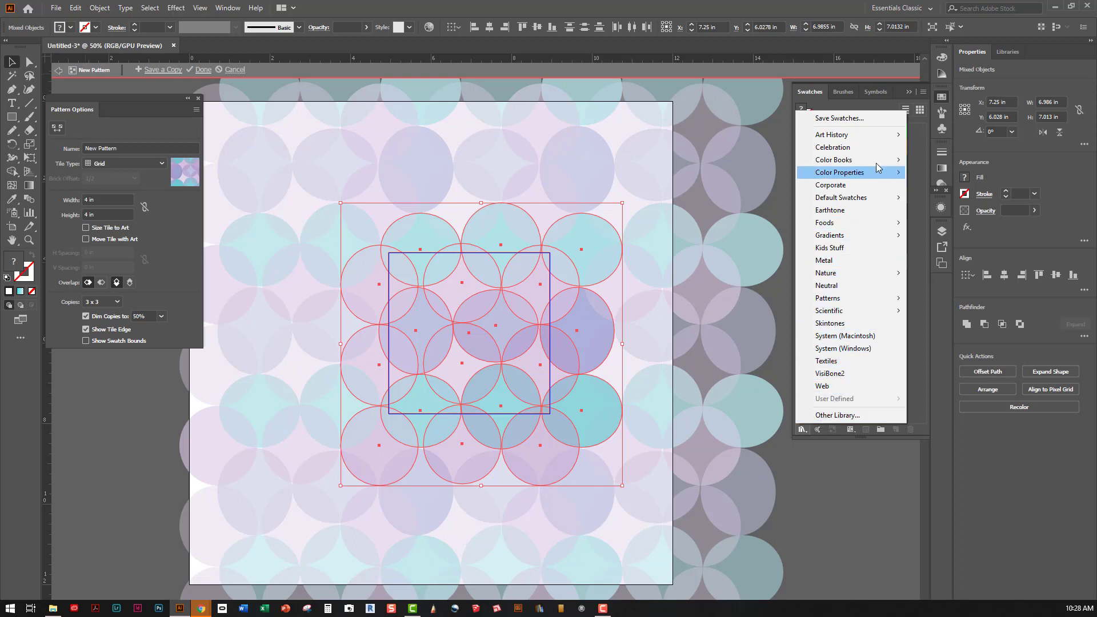
mouse_move(866, 138)
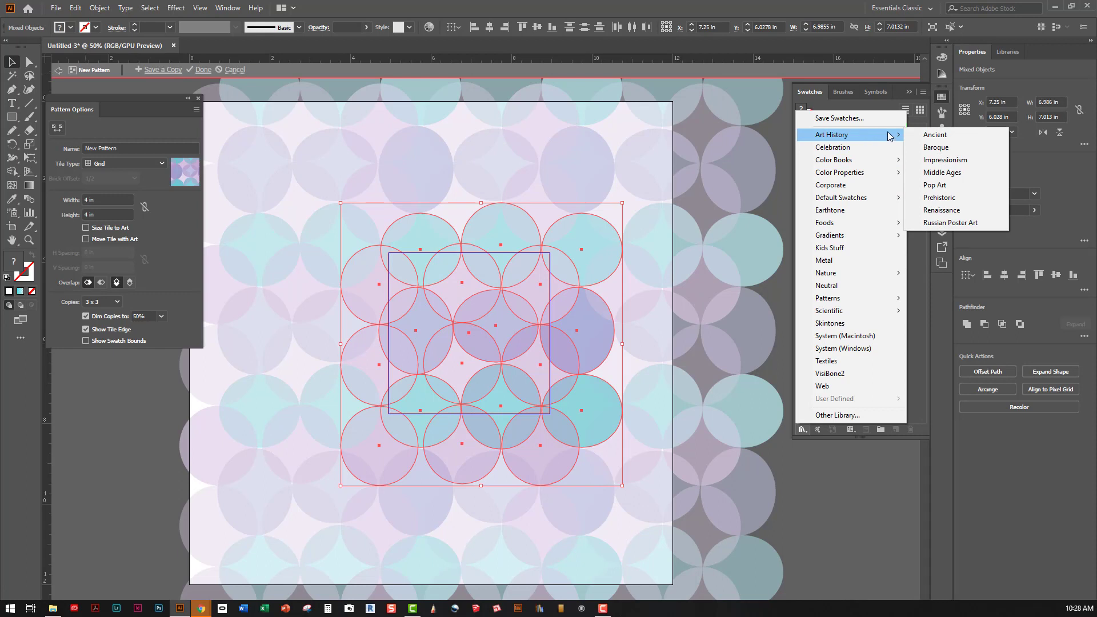
left_click(957, 224)
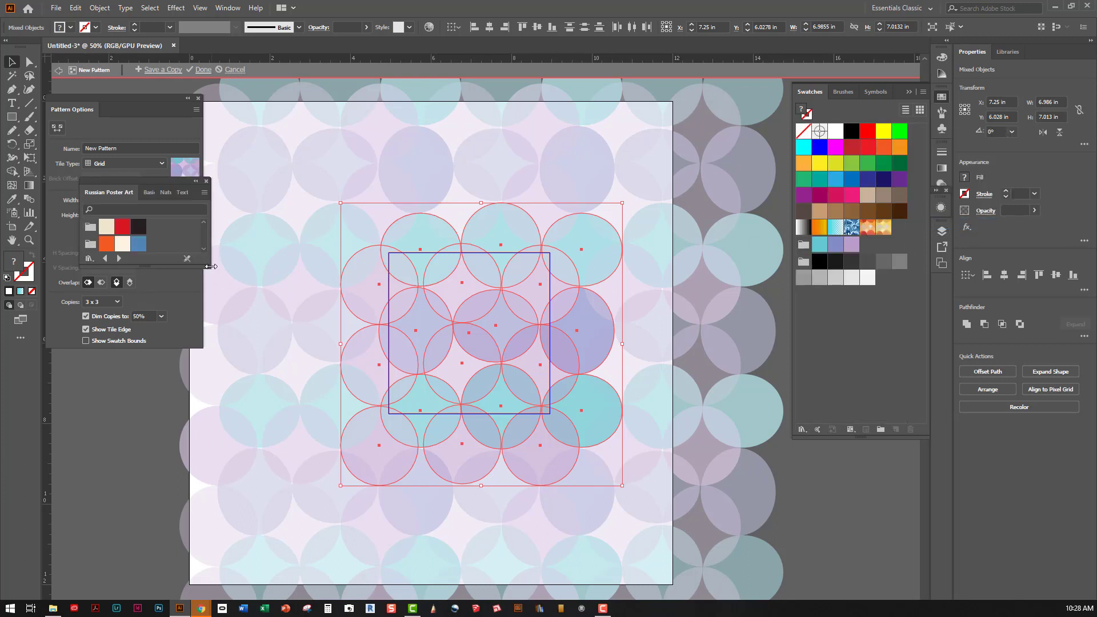
left_click_drag(211, 268, 259, 512)
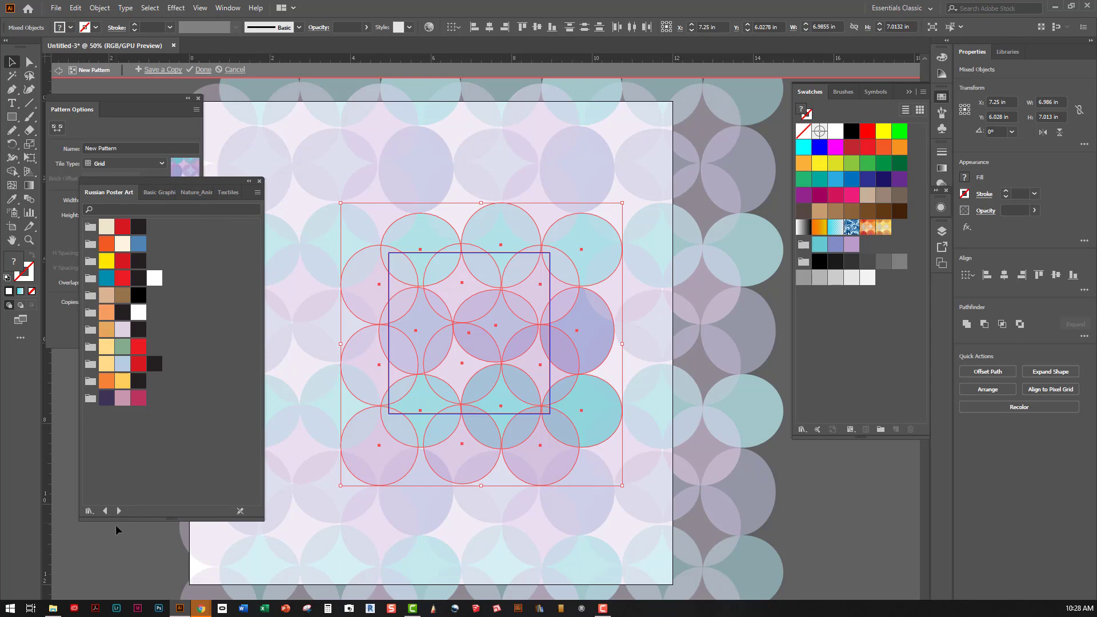
Step: Switch the library to Celebration and add its six-color group running from yellow to purple to the document swatches
left_click(121, 511)
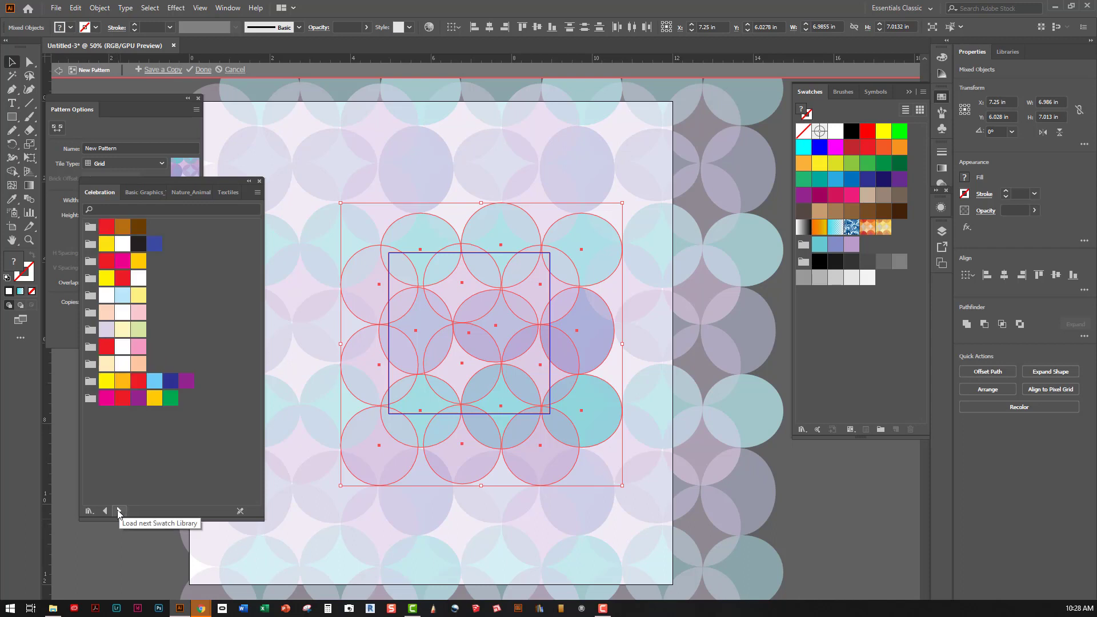
left_click(119, 511)
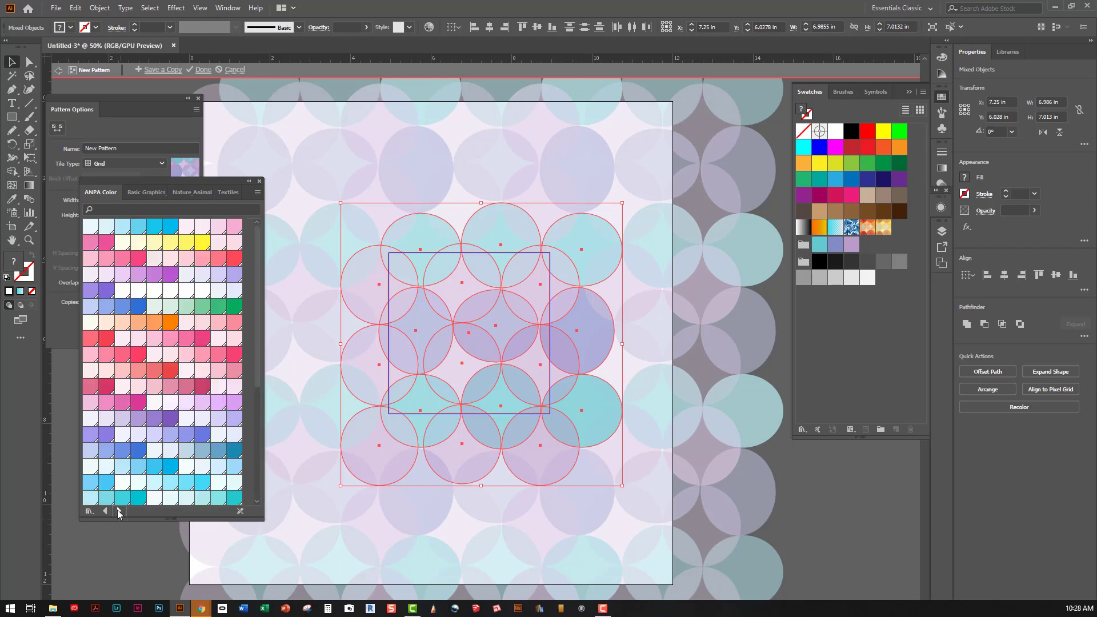
left_click(119, 511)
left_click(108, 512)
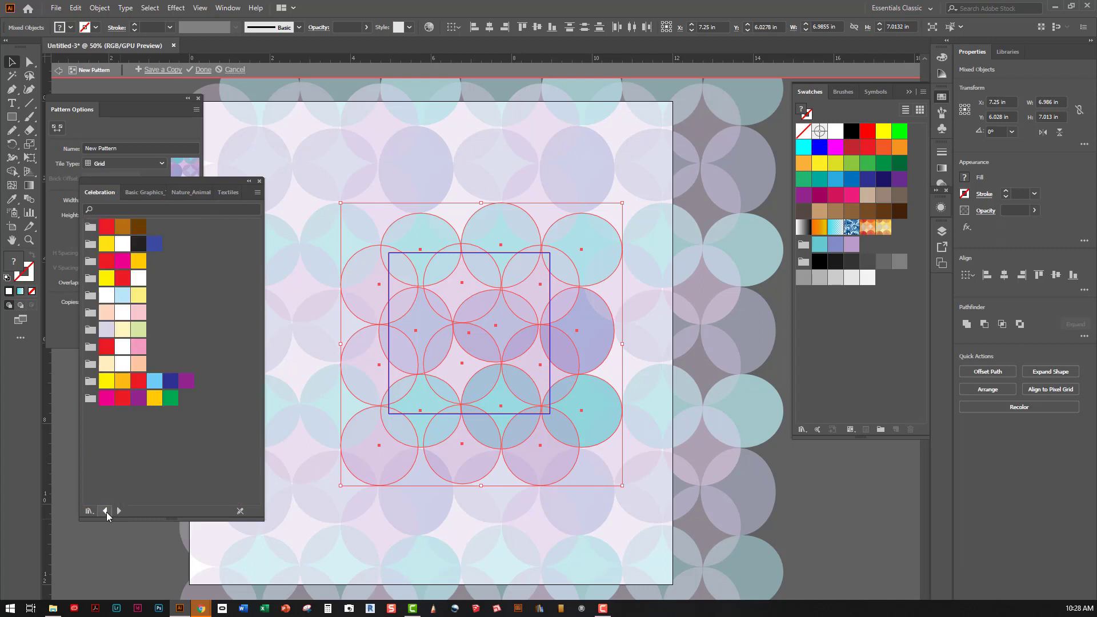
left_click(89, 382)
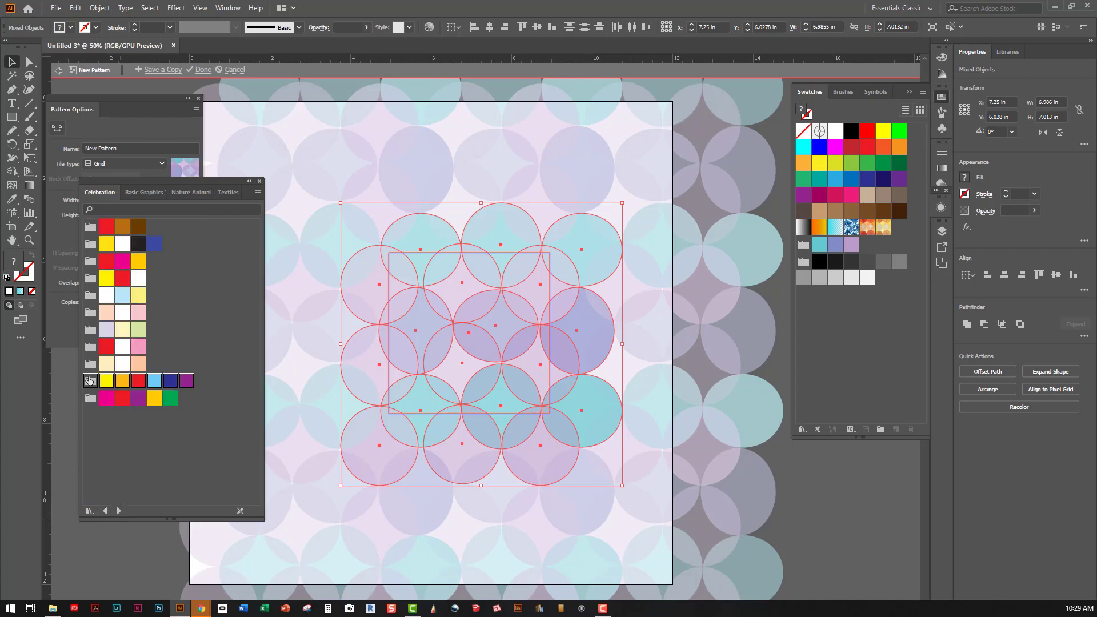
left_click_drag(90, 382, 821, 302)
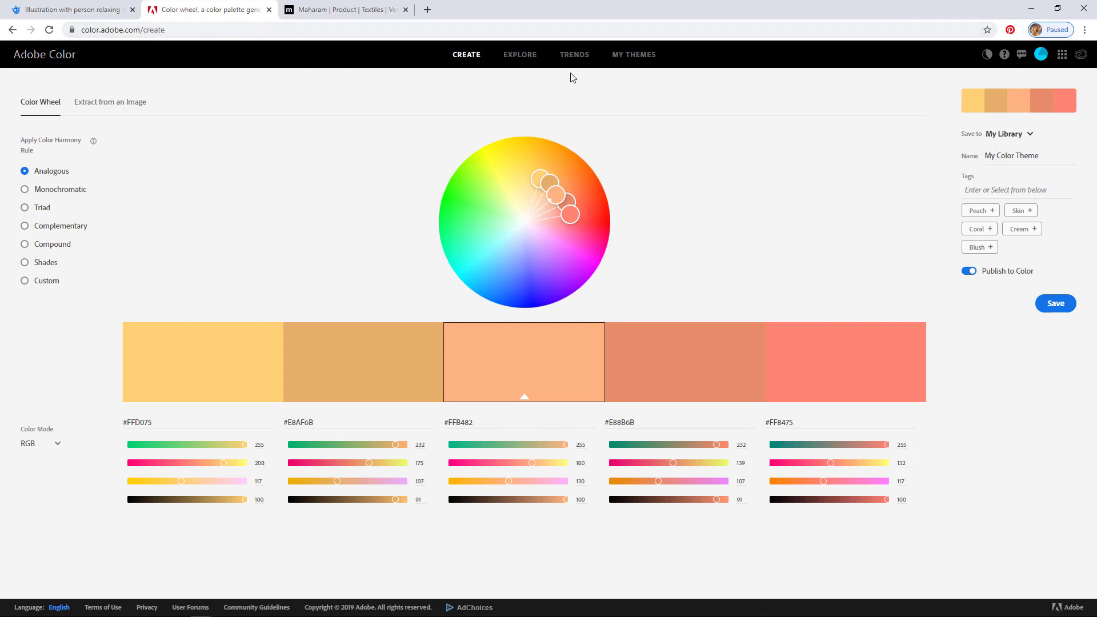
Step: Switch to the Adobe Color website and look through its Explore, Trends and My Themes pages for color theme ideas
left_click(514, 57)
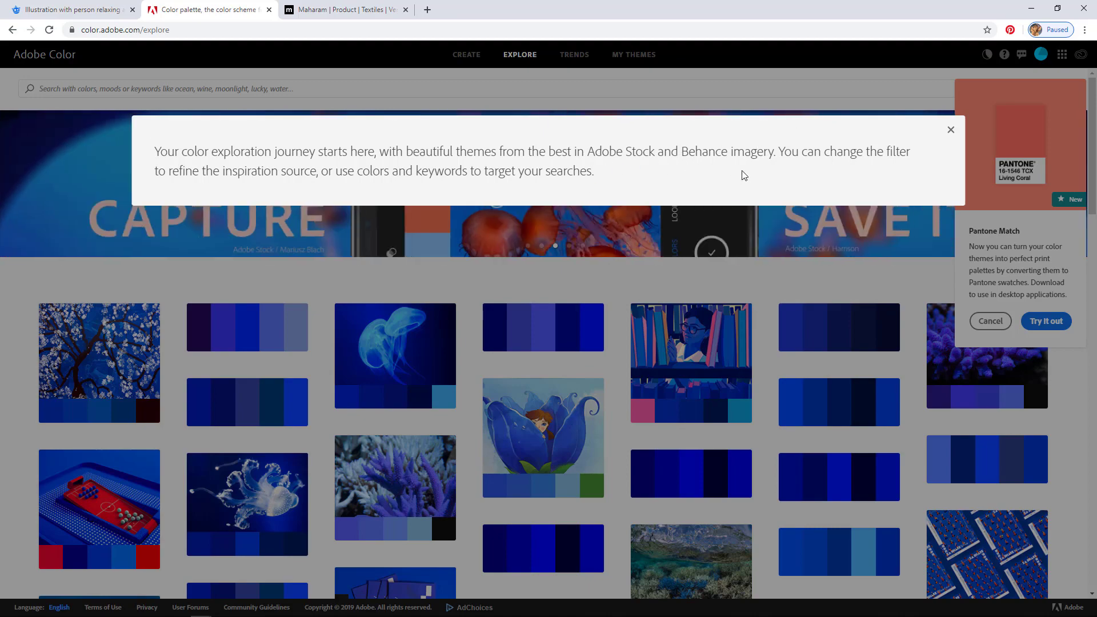
left_click(951, 132)
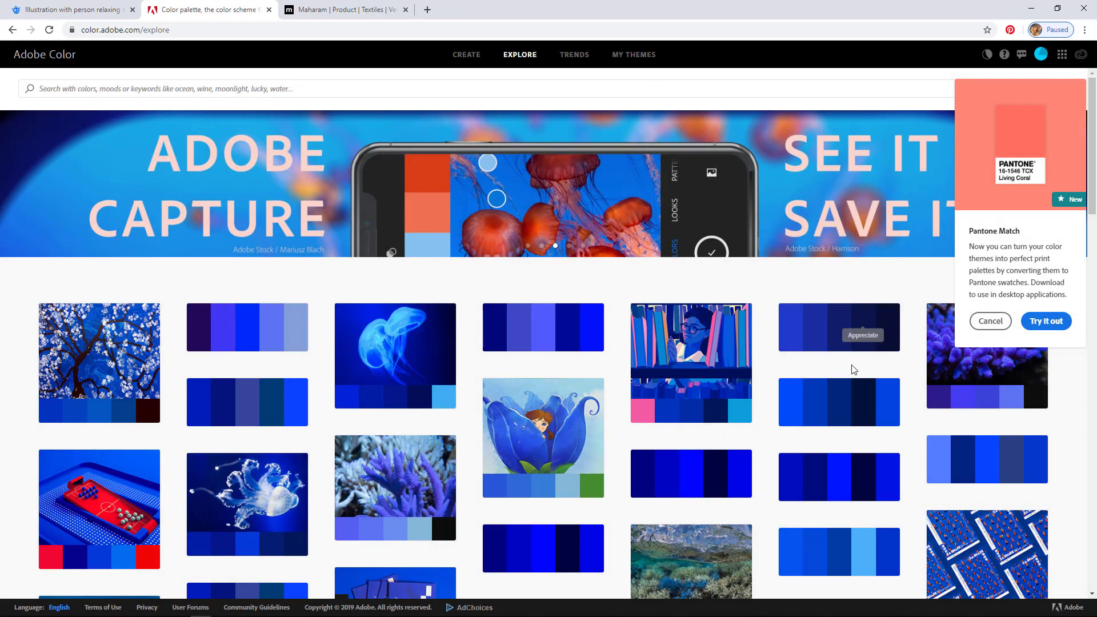
scroll(855, 366, "down", 5)
scroll(856, 366, "down", 7)
scroll(855, 365, "up", 10)
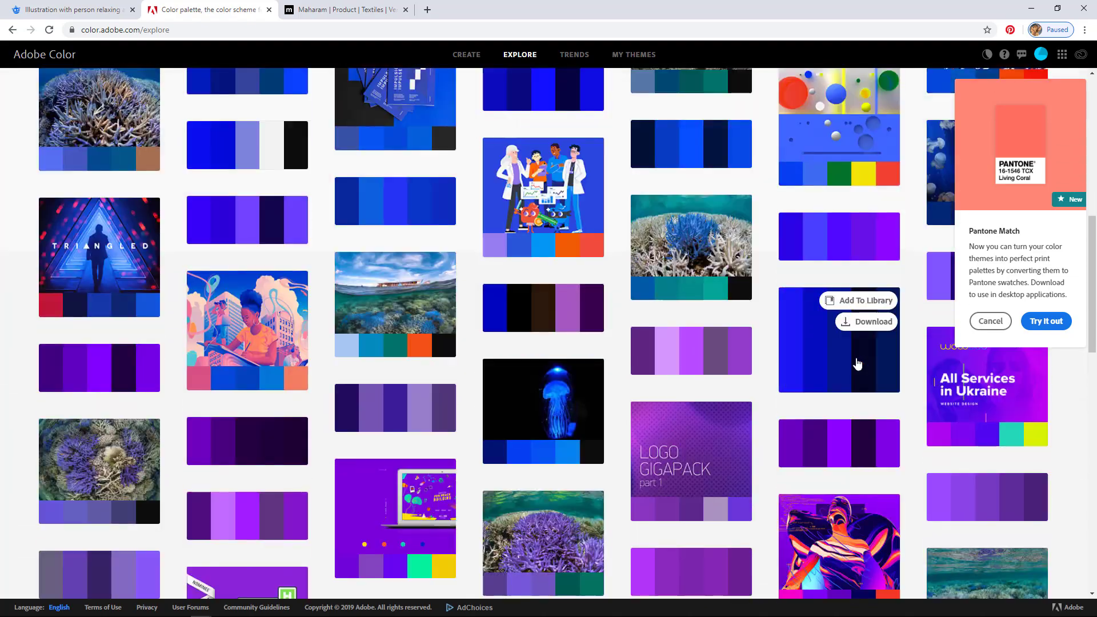
scroll(857, 361, "up", 2)
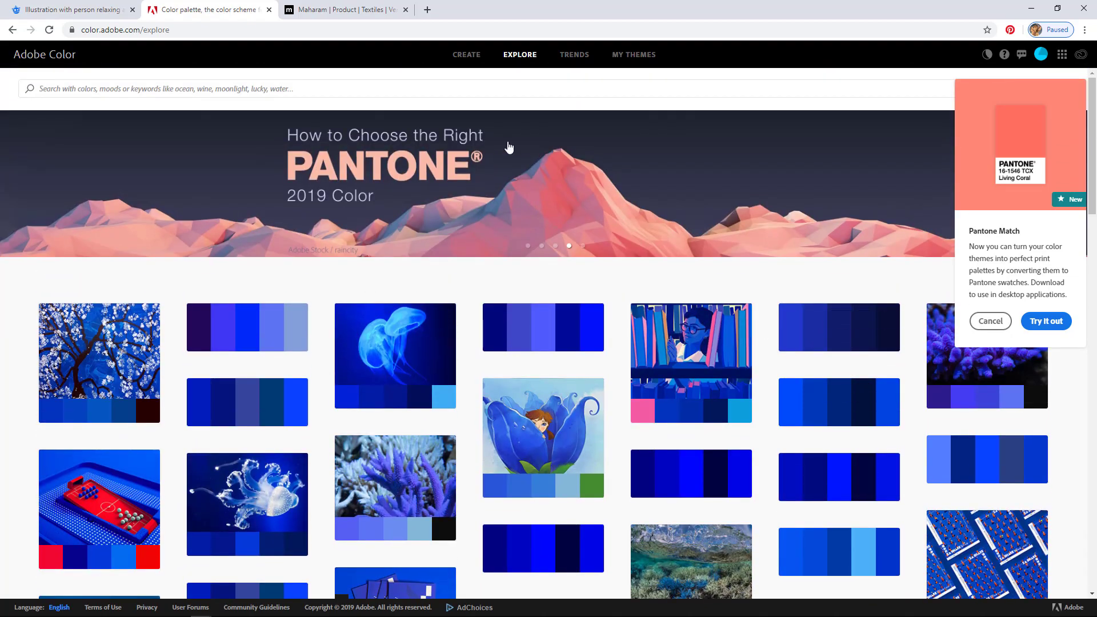
left_click(572, 55)
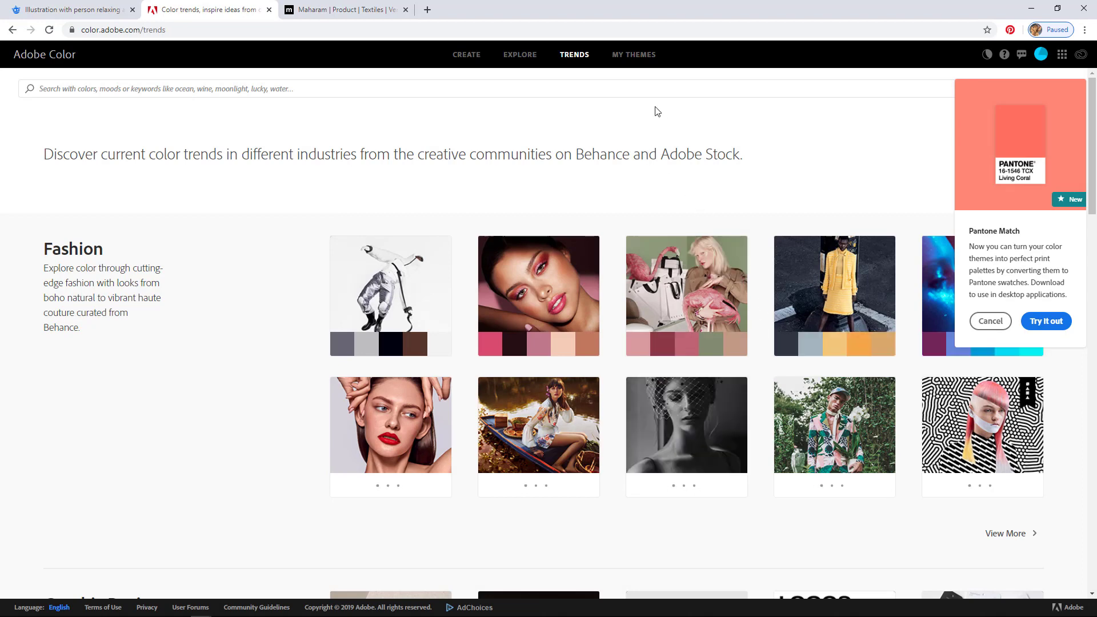
left_click(634, 55)
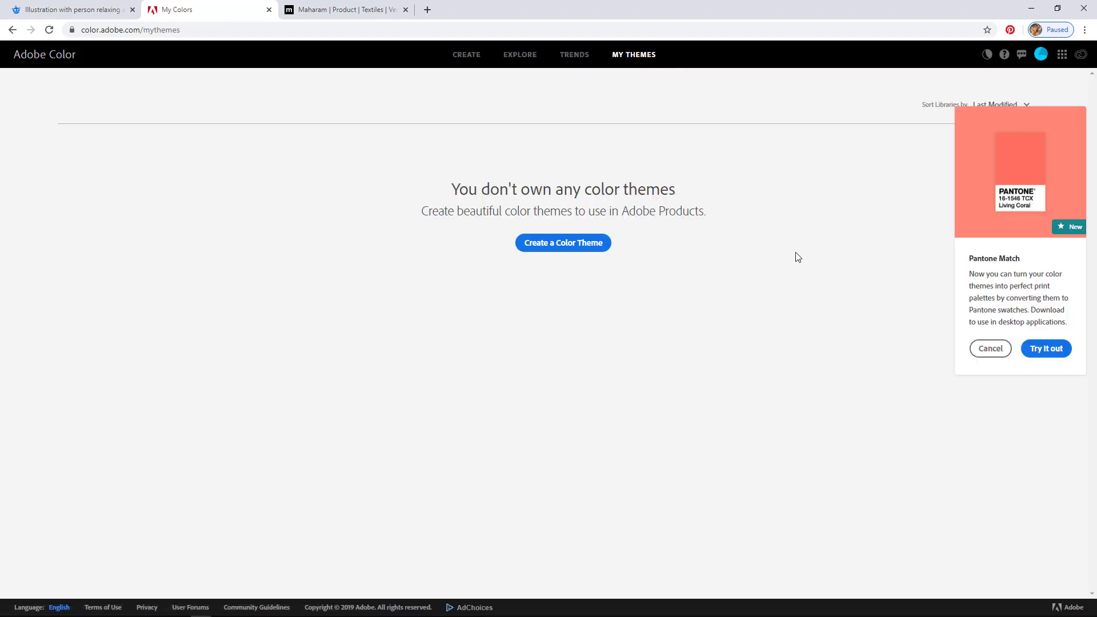
Step: Open the Create page and shift the first color of the Analogous theme to green, about #4EFF97
left_click(462, 59)
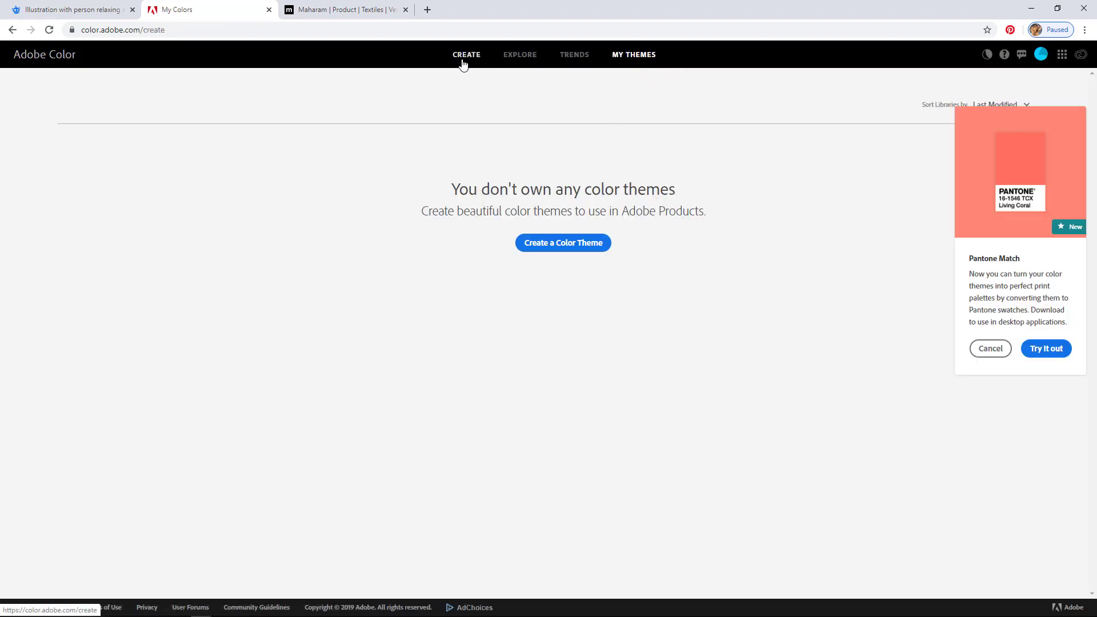
left_click_drag(543, 181, 463, 228)
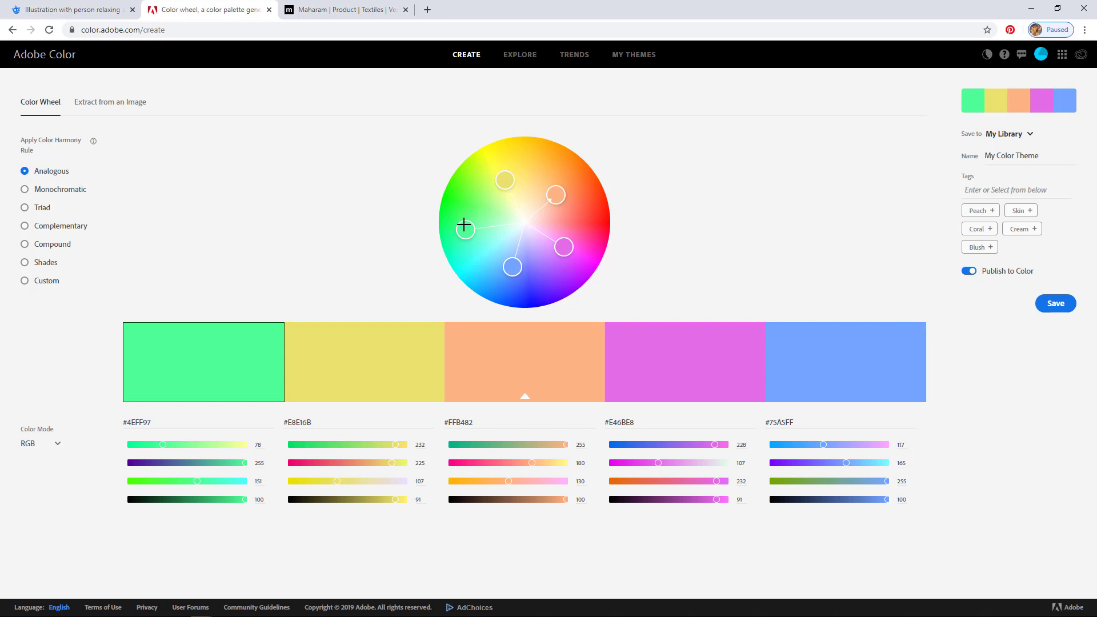
Step: Extract a color theme from the Maharam_Venn_464360 fabric image
left_click(115, 107)
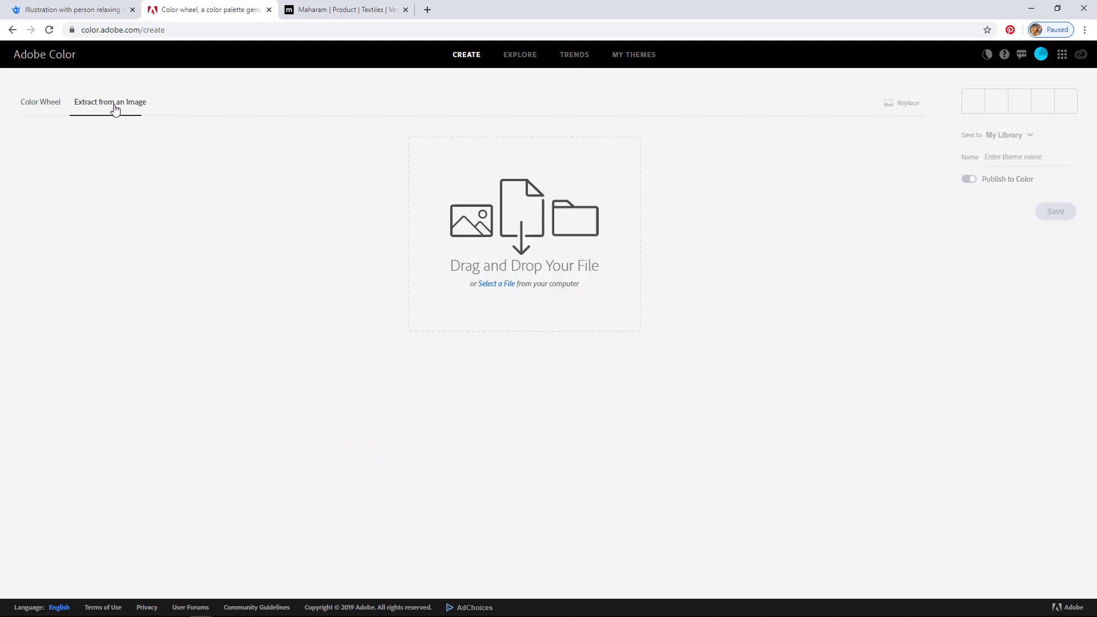
left_click(491, 284)
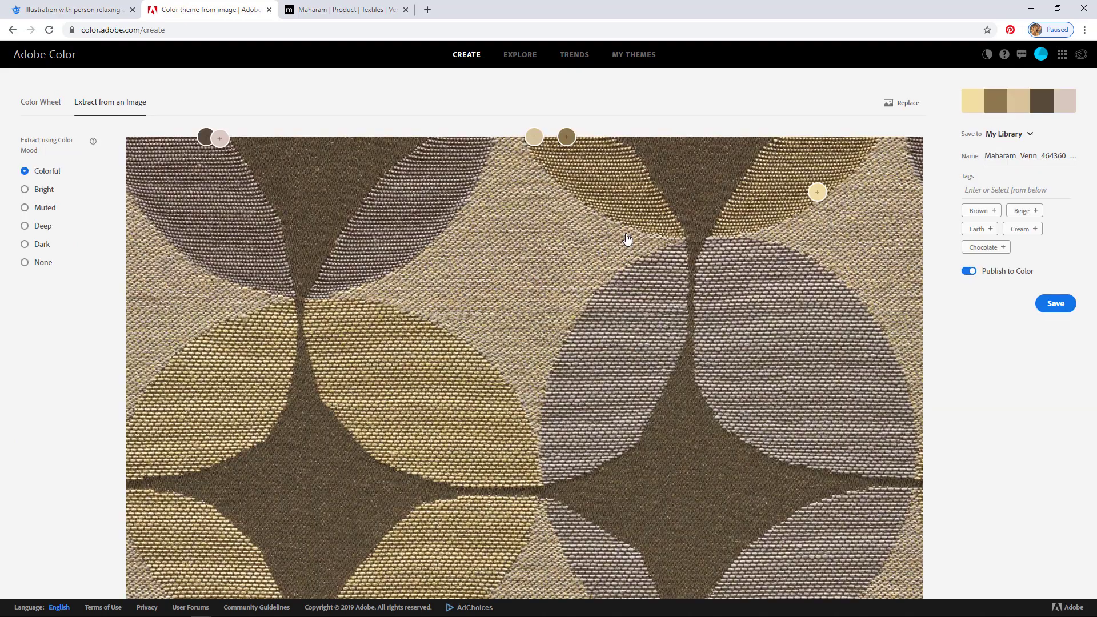
scroll(615, 217, "down", 2)
scroll(616, 217, "up", 2)
Step: Resample the second theme color from the dark brown ground between the fabric's circles, #372E1D, and save the theme to My Library
mouse_move(566, 136)
left_mouse_down()
mouse_move(607, 158)
mouse_move(672, 156)
left_mouse_up()
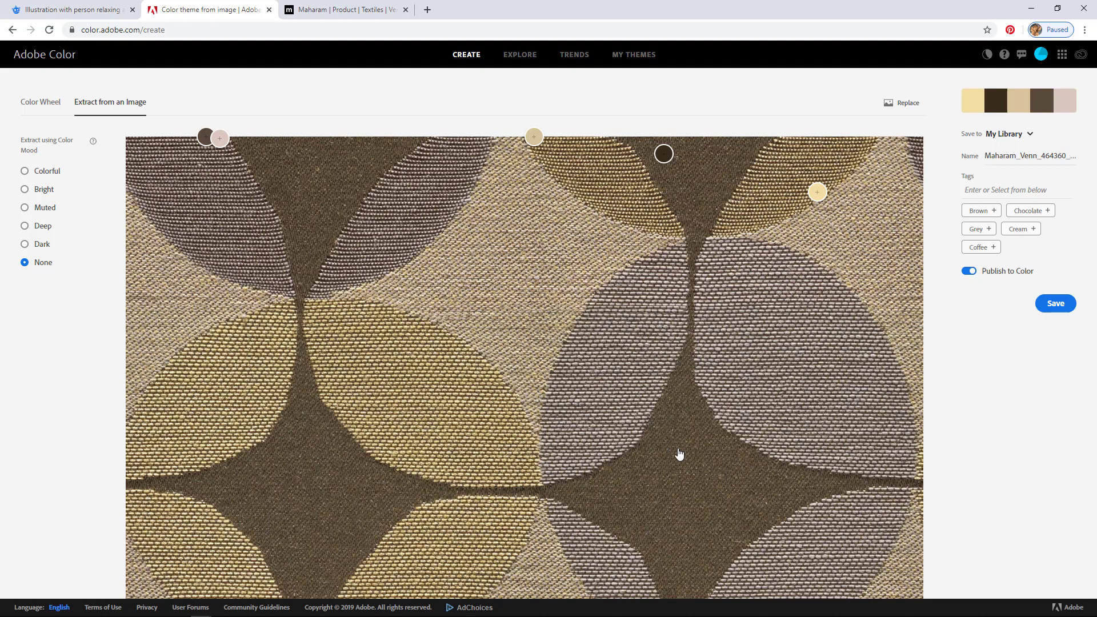
scroll(697, 463, "down", 4)
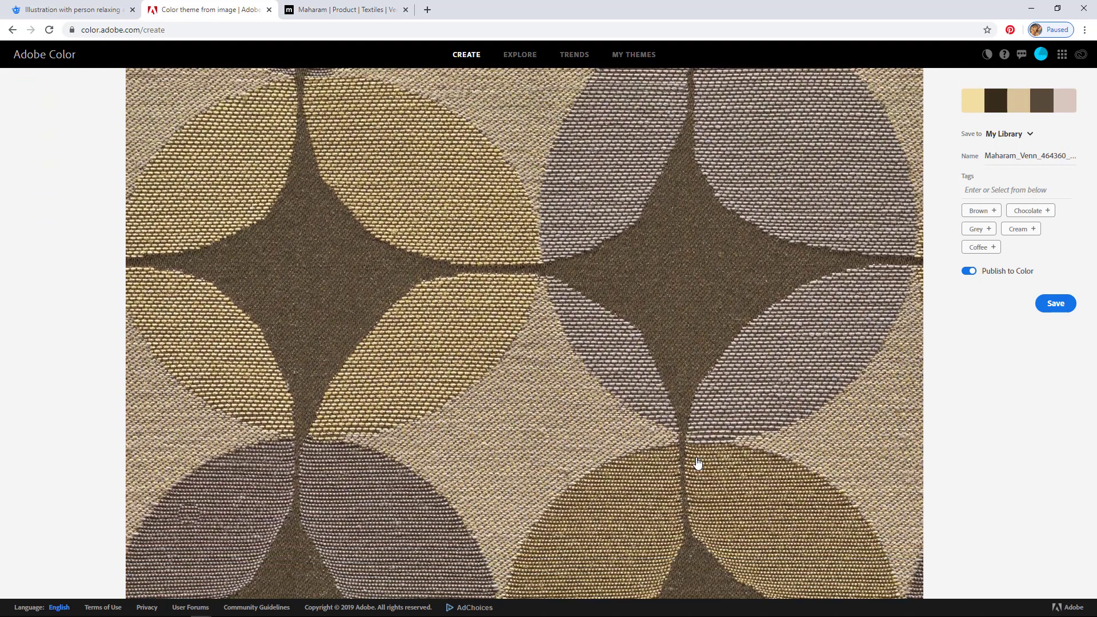
scroll(698, 463, "up", 4)
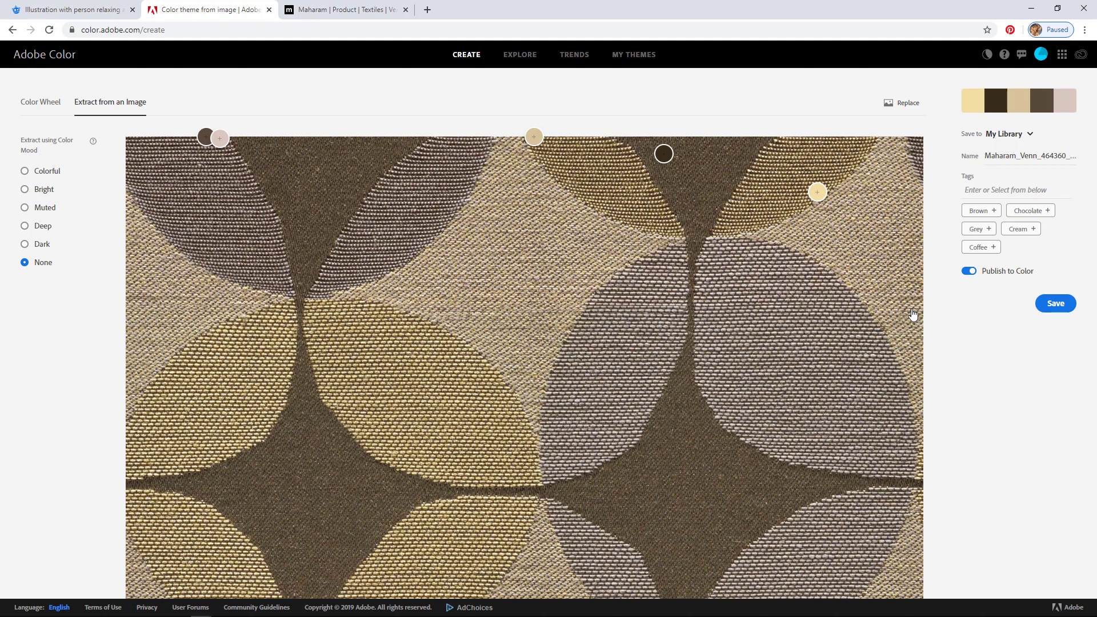
left_click(1059, 305)
Step: Bring the extracted theme into the color wheel and change its second color to light green, about #C4CF7B
left_click(39, 103)
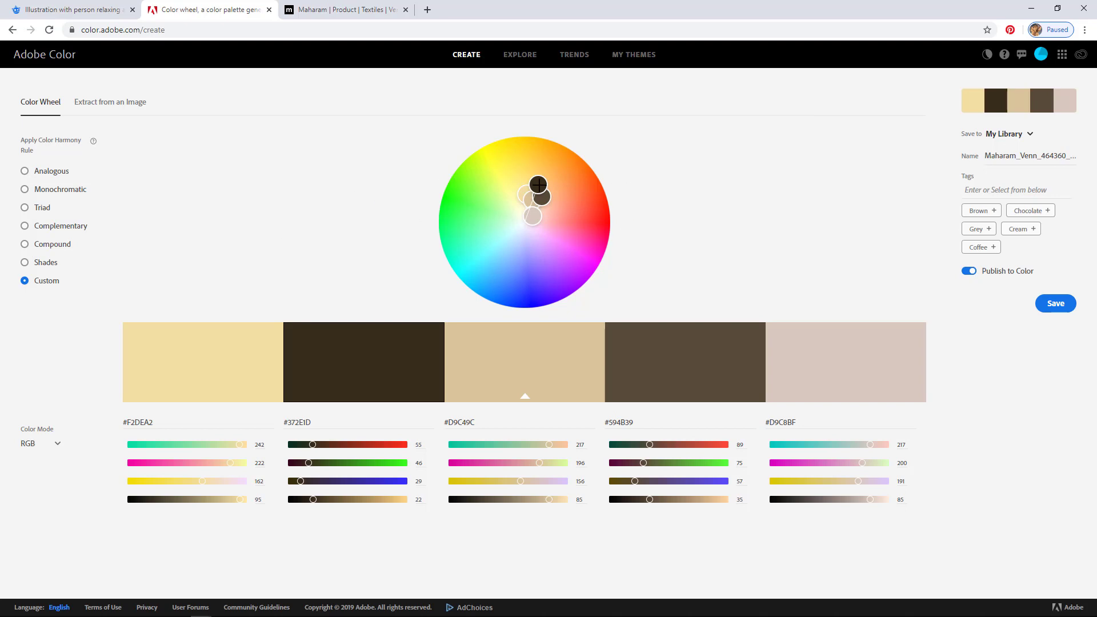
mouse_move(538, 185)
left_mouse_down()
mouse_move(541, 170)
mouse_move(523, 181)
mouse_move(526, 210)
mouse_move(541, 180)
left_mouse_up()
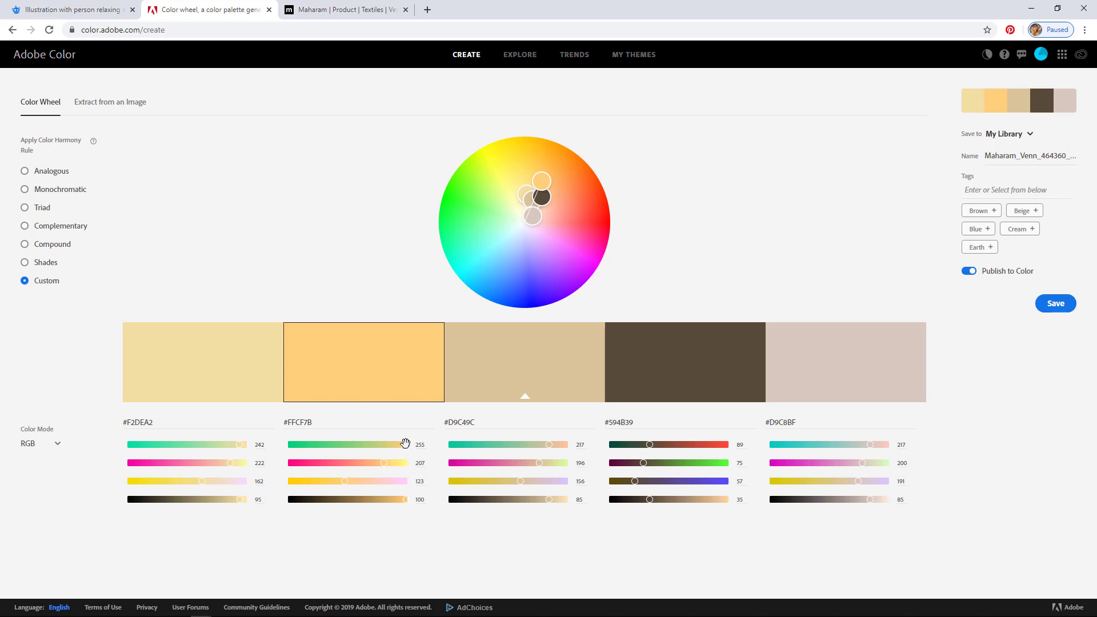
left_click_drag(405, 444, 379, 446)
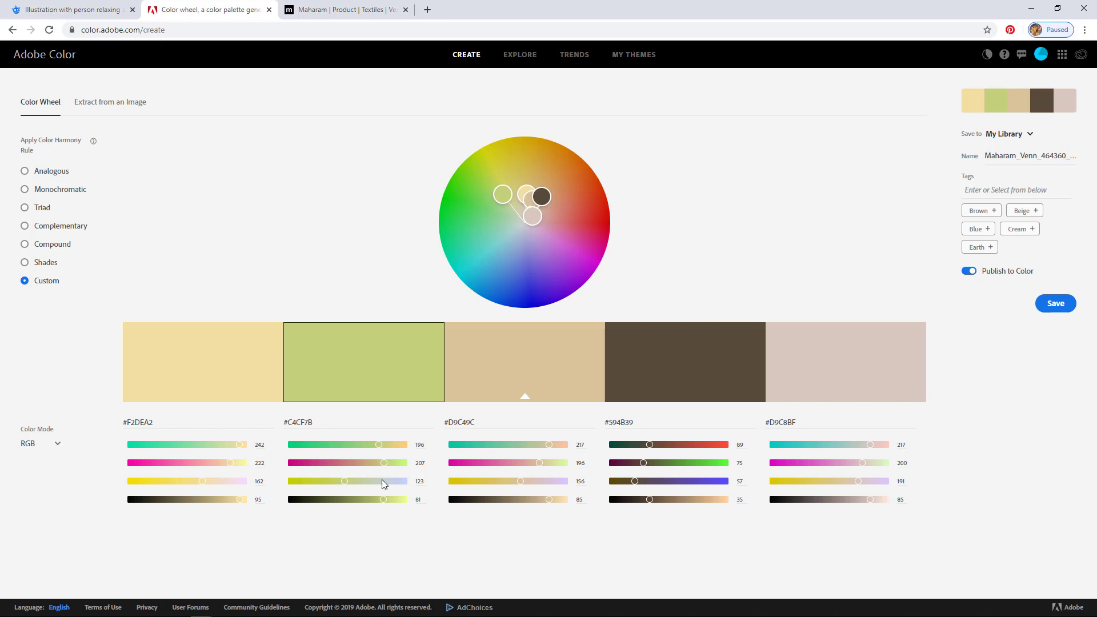
Step: Darken the theme's second color to olive green, #A6B068, and save the theme to My Library
left_click_drag(384, 499, 369, 501)
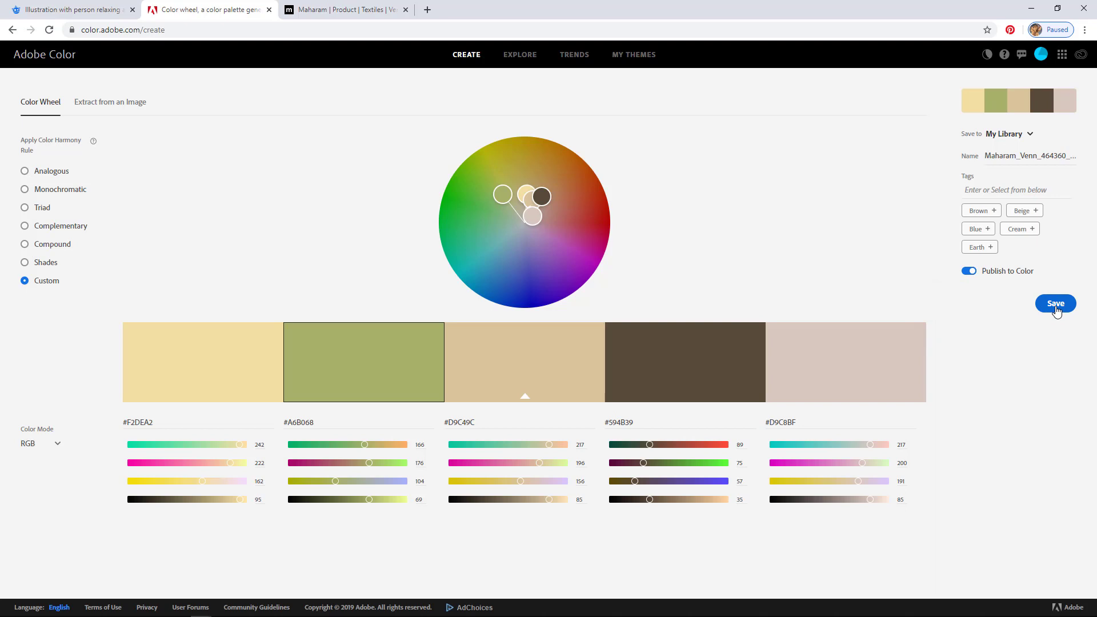
left_click(1057, 310)
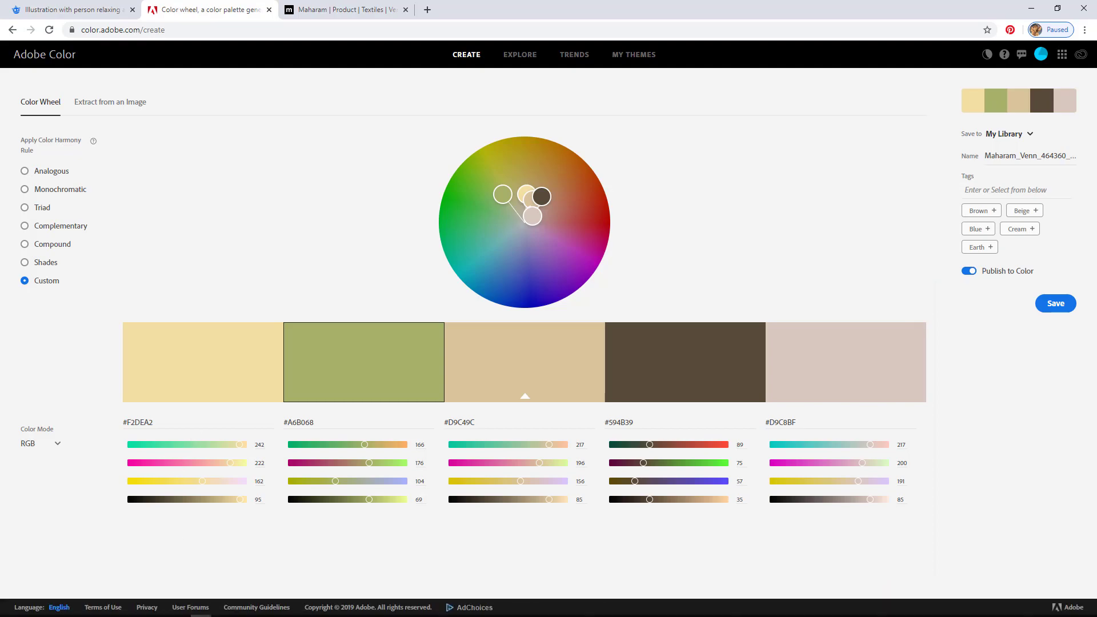
Step: Switch to Illustrator and add the Maharam Venn theme from the Maharam riff library to the swatches
left_click(180, 609)
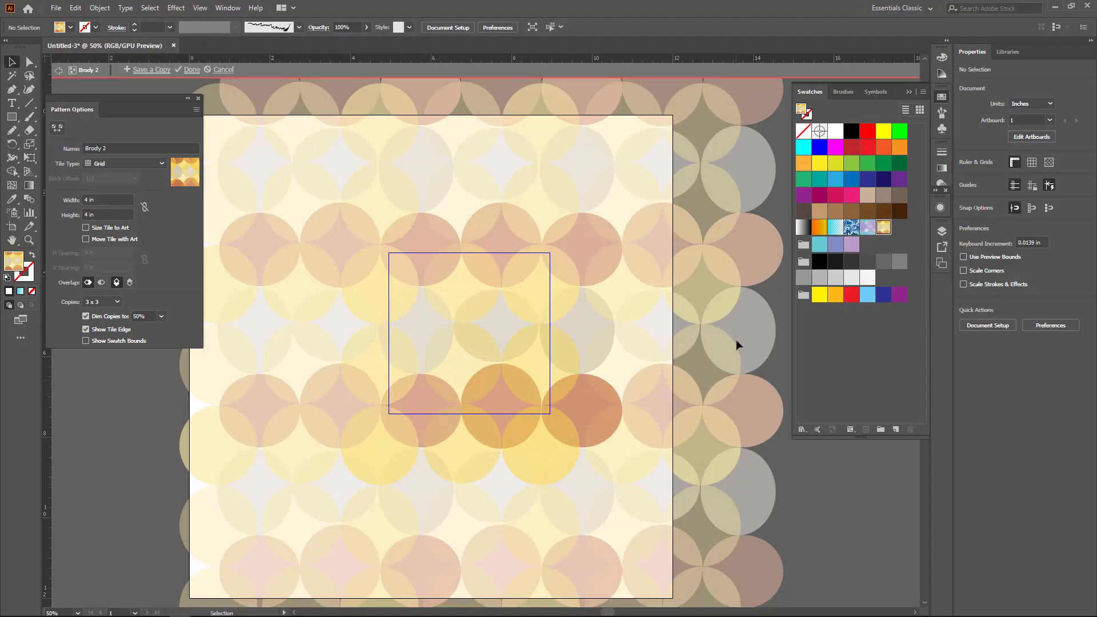
left_click(818, 429)
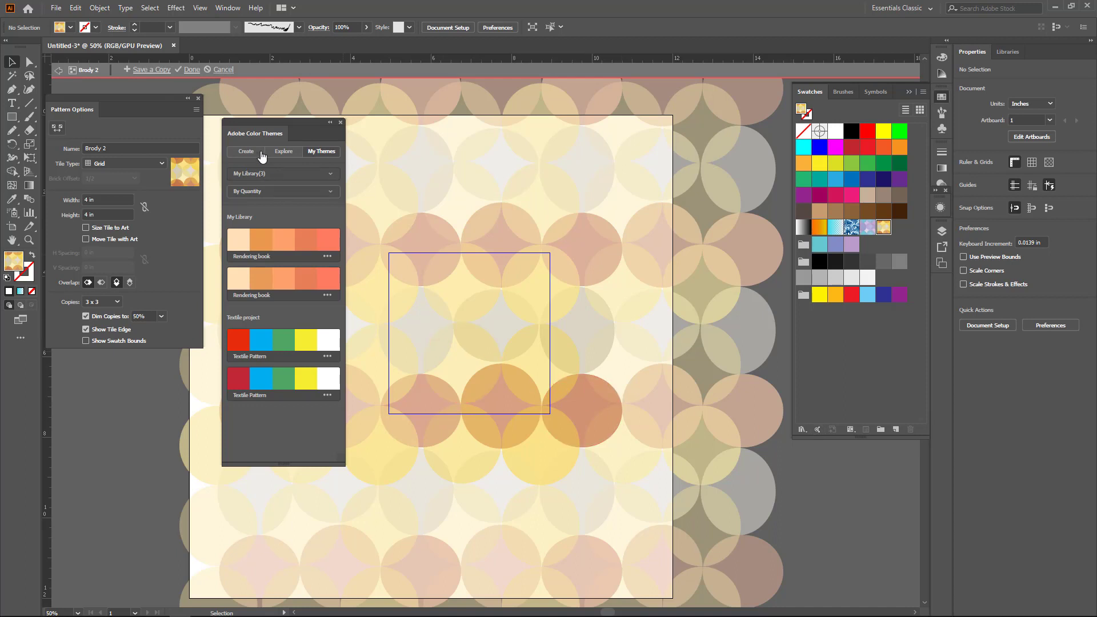
left_click(283, 152)
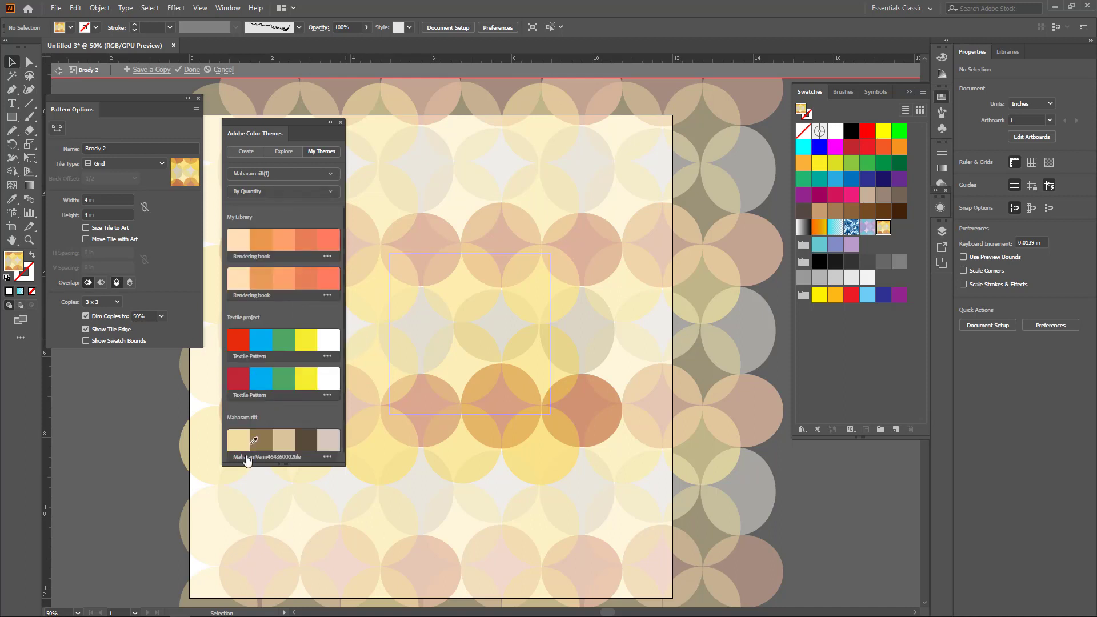
scroll(268, 425, "down", 1)
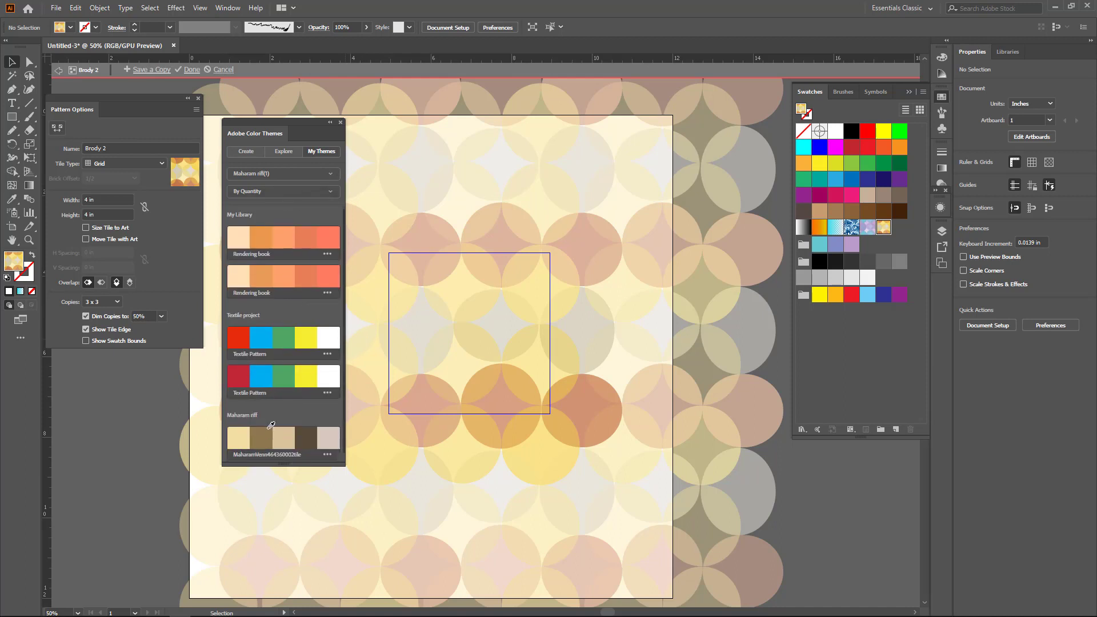
left_click(261, 438)
left_click(328, 454)
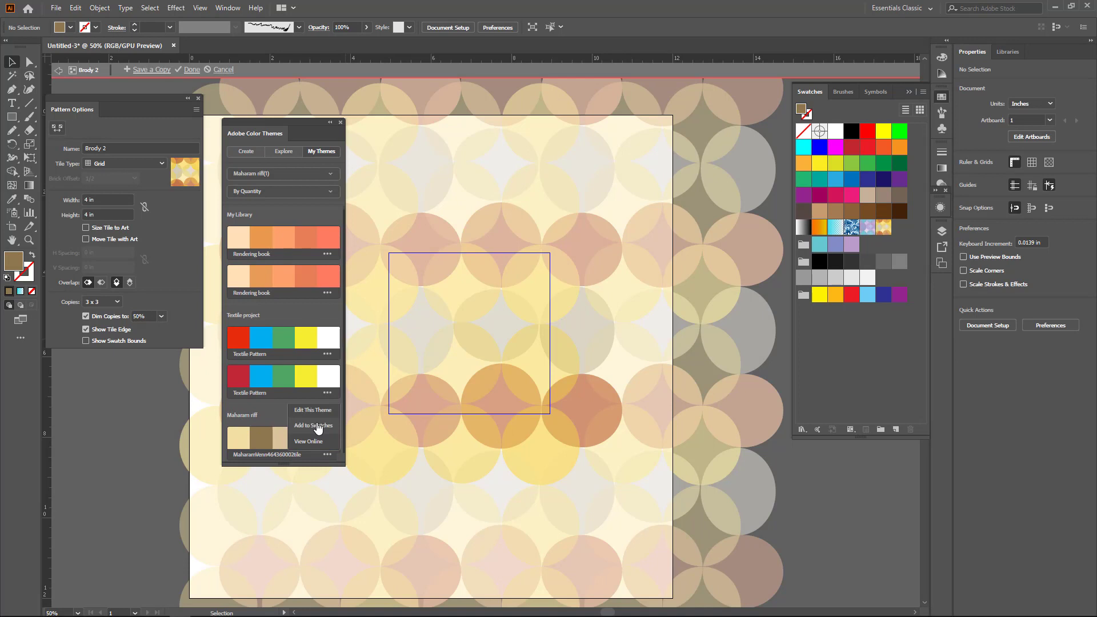
left_click(313, 426)
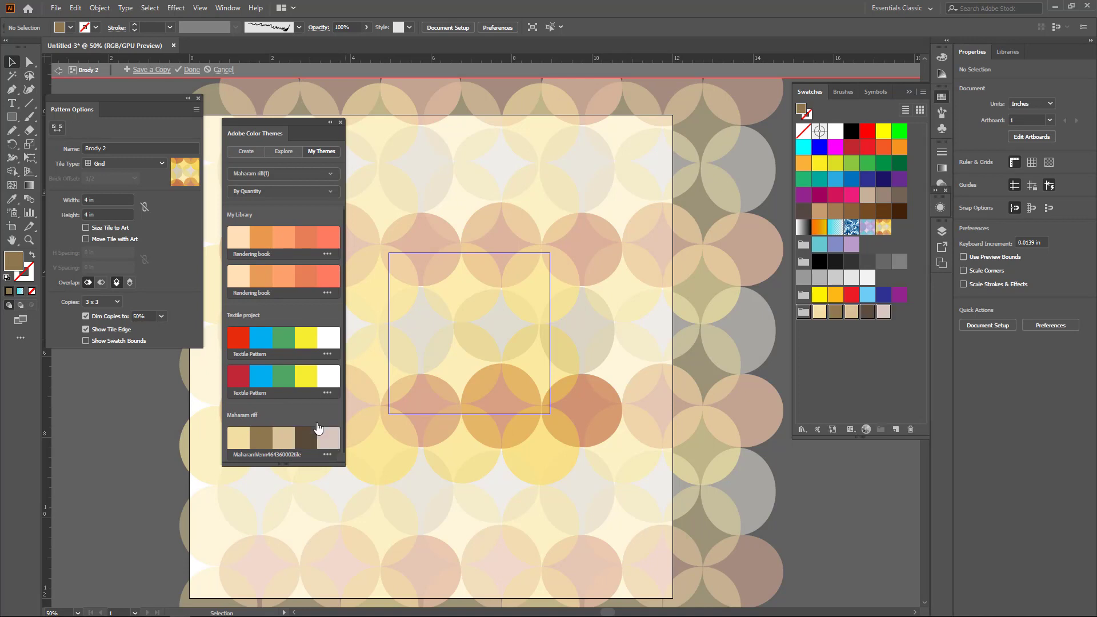
left_click(806, 374)
left_click(340, 123)
Step: Recolor all the circles in the pattern tile with the MaharamVenn464360 color group
left_click_drag(659, 448, 311, 505)
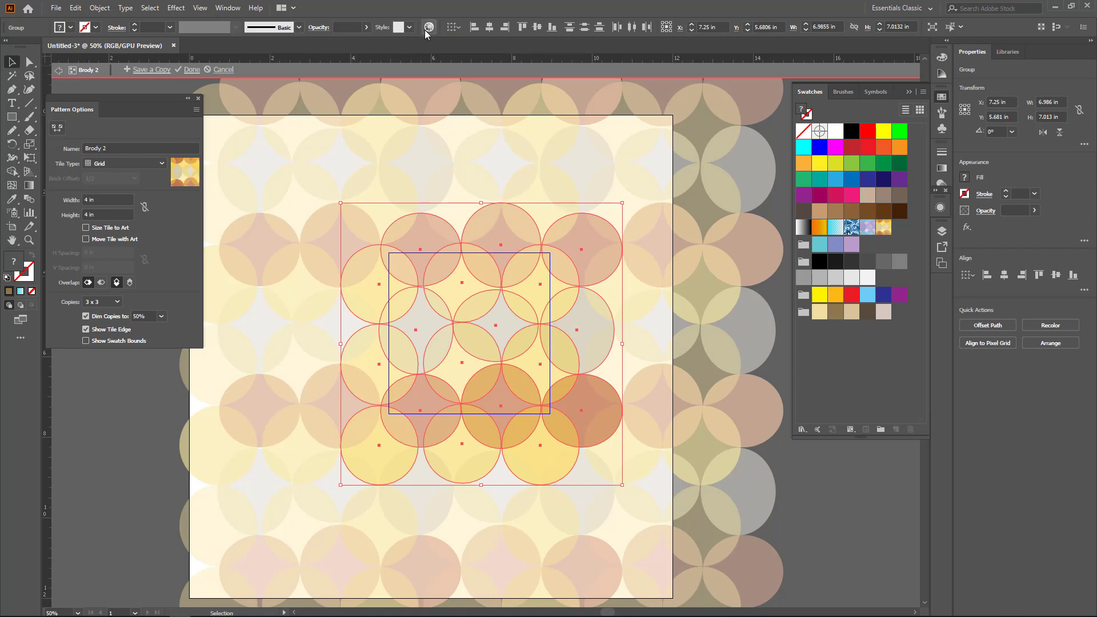
left_click(429, 27)
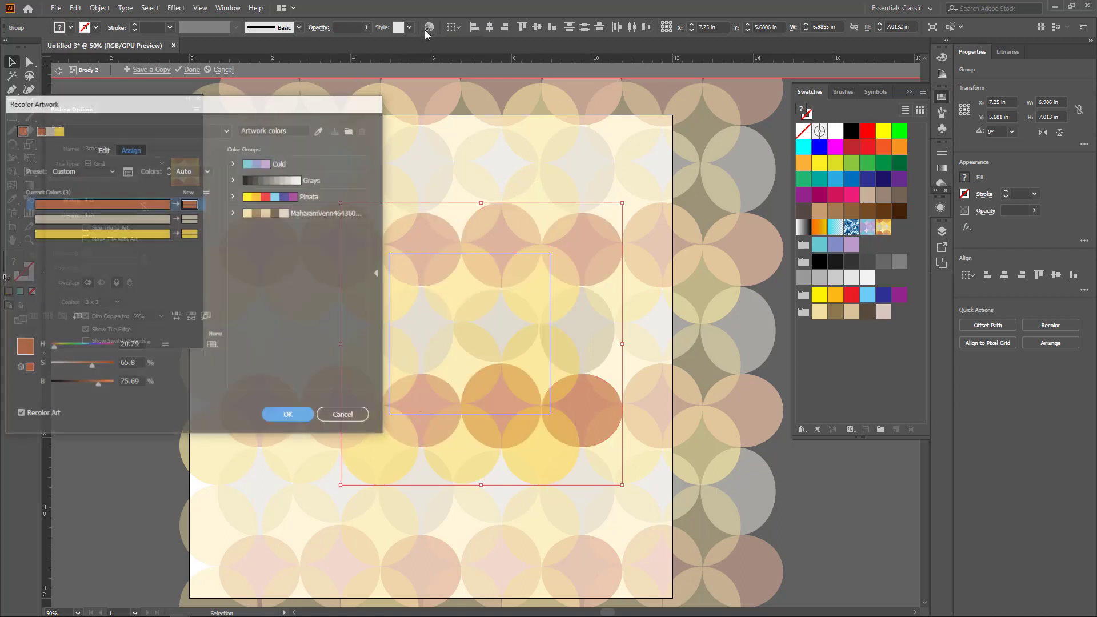
left_click(269, 212)
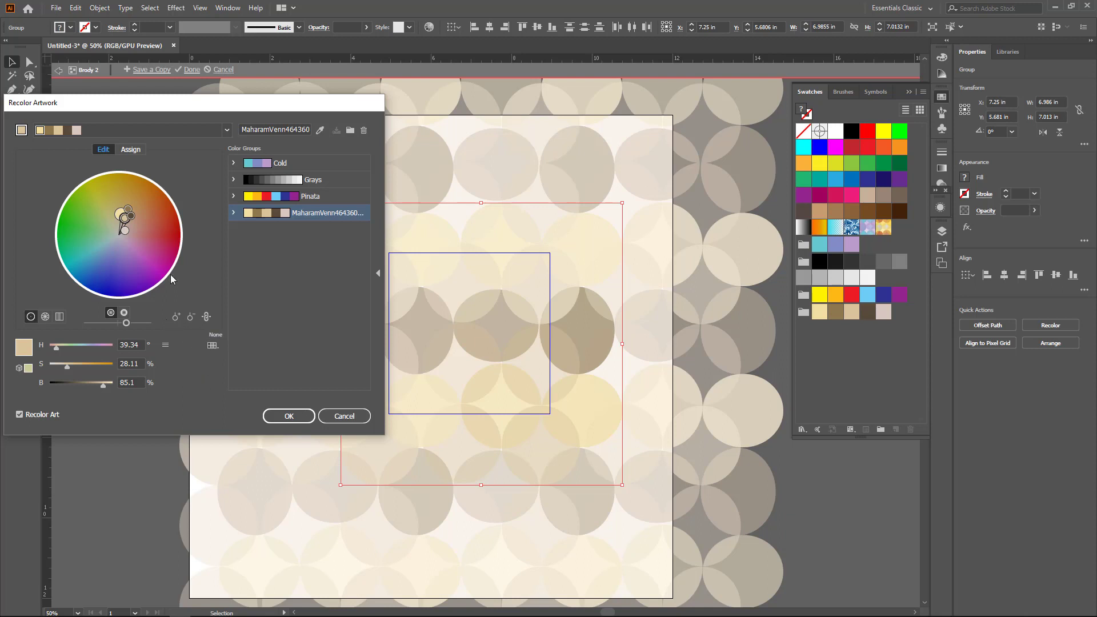
Step: Randomize the saturation, brightness and order of the assigned colors and apply the recoloring to the pattern
left_click(131, 150)
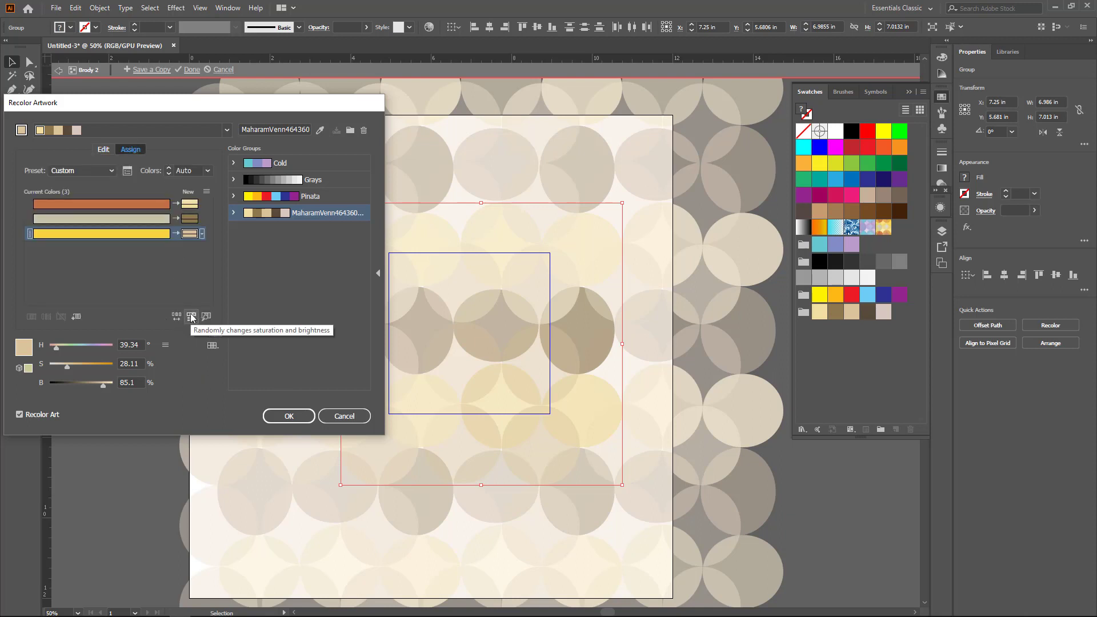
left_click(192, 318)
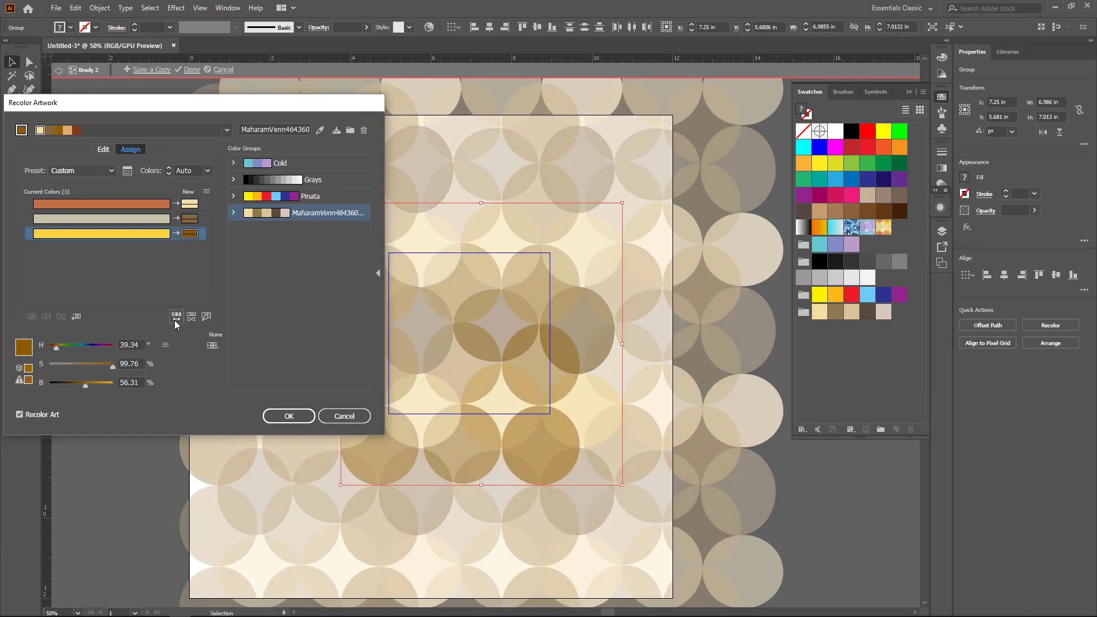
left_click(176, 317)
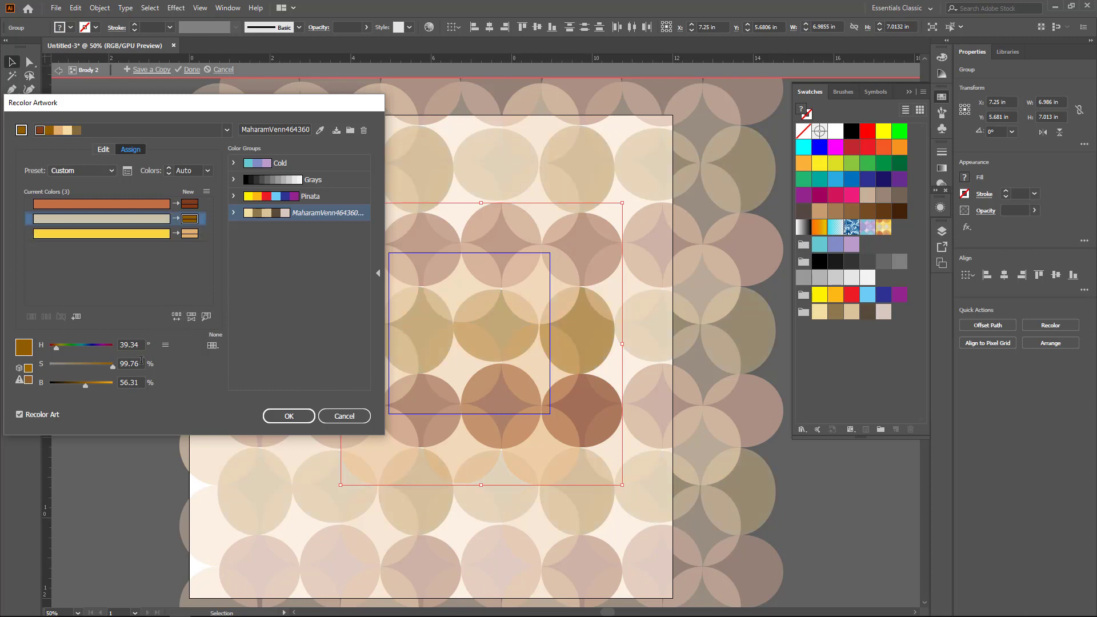
left_click(190, 217)
left_click(289, 416)
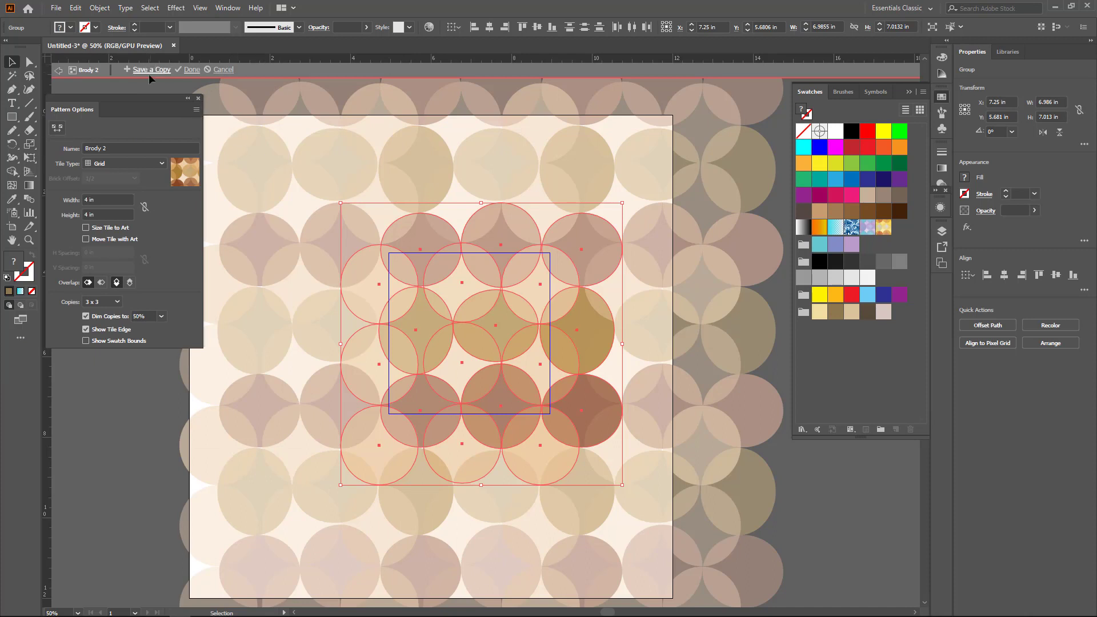
left_click(125, 150)
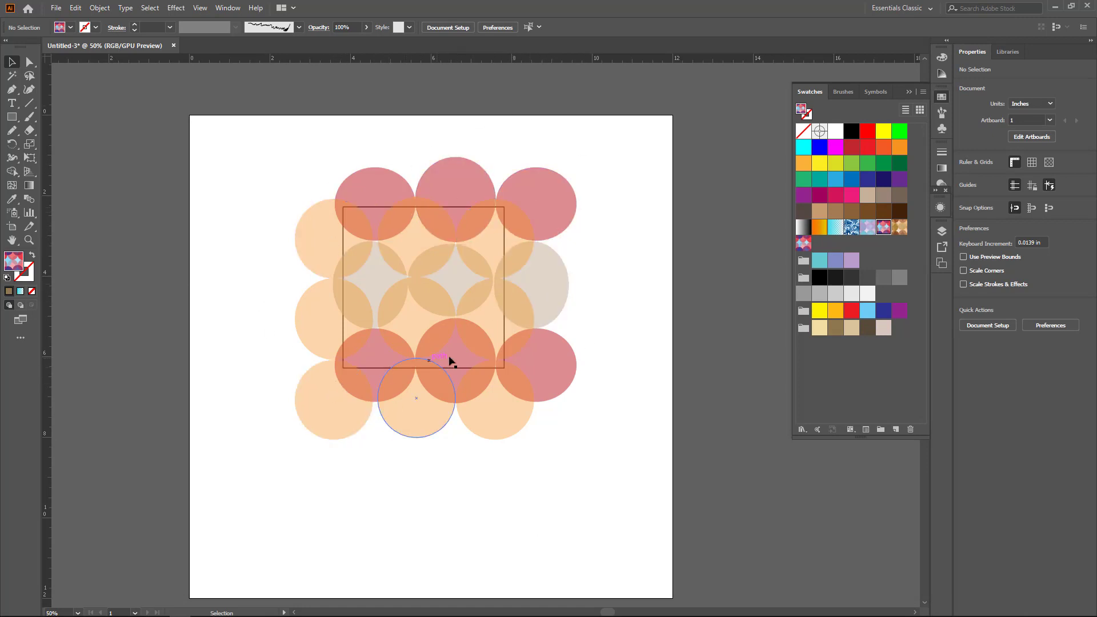
Step: Add a second artboard beside the first one and set its size to 4 × 4 in
left_click(12, 228)
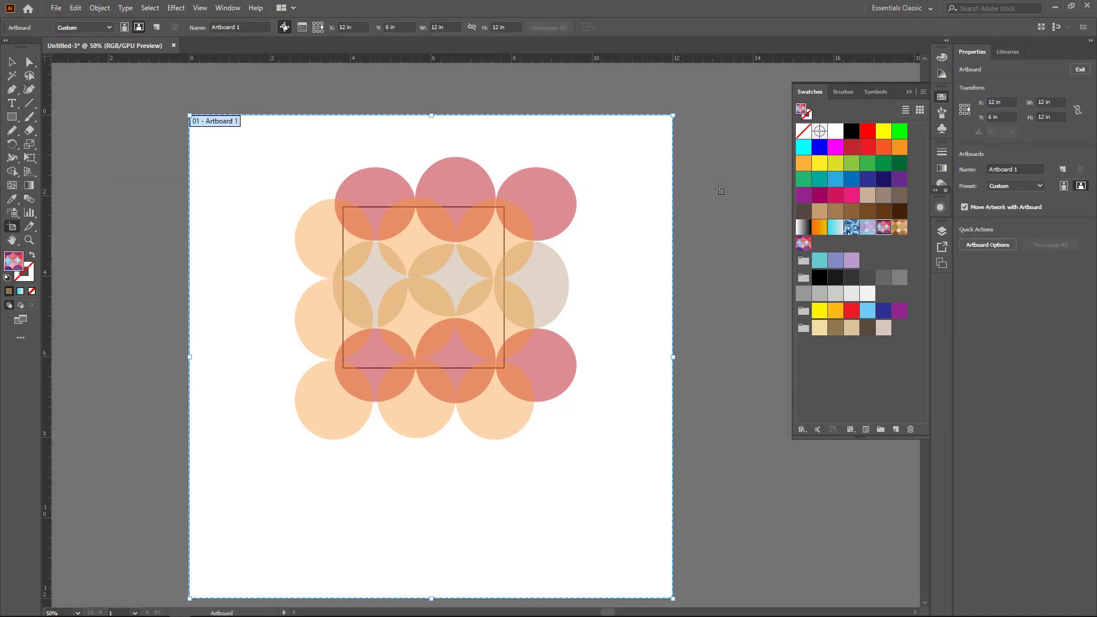
left_click_drag(719, 189, 897, 471)
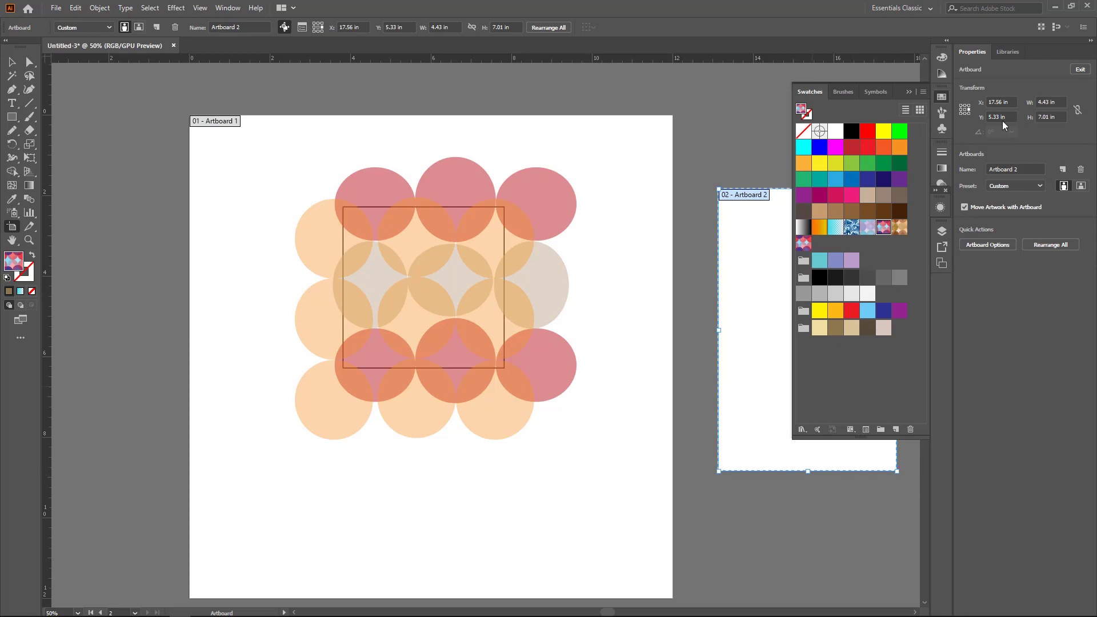
left_click(1051, 103)
type("4")
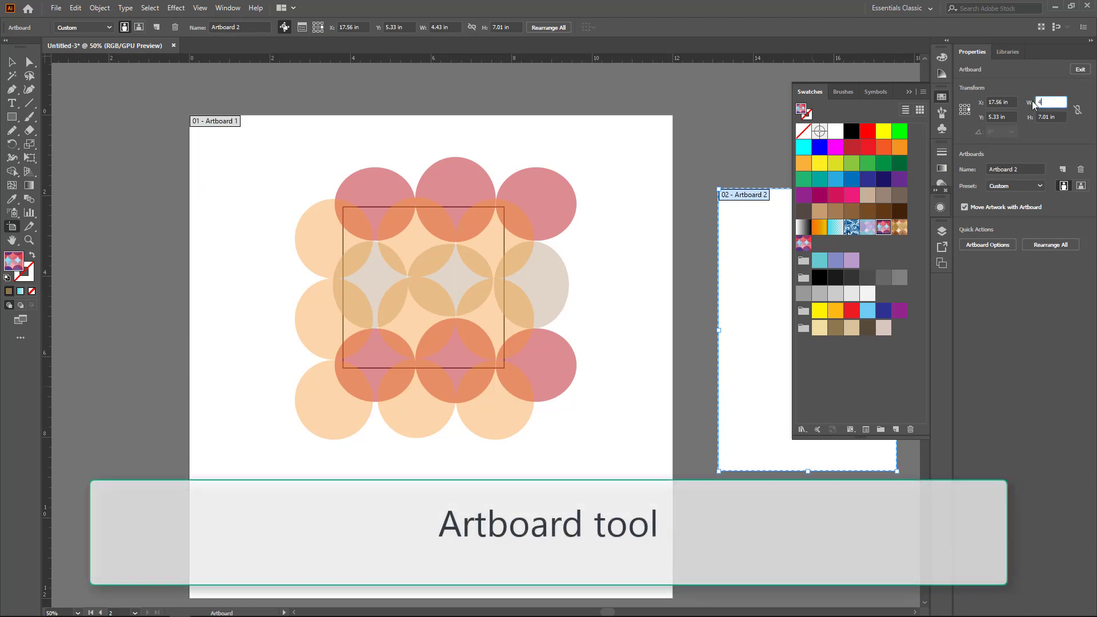
key("Tab")
type("4")
key("Return")
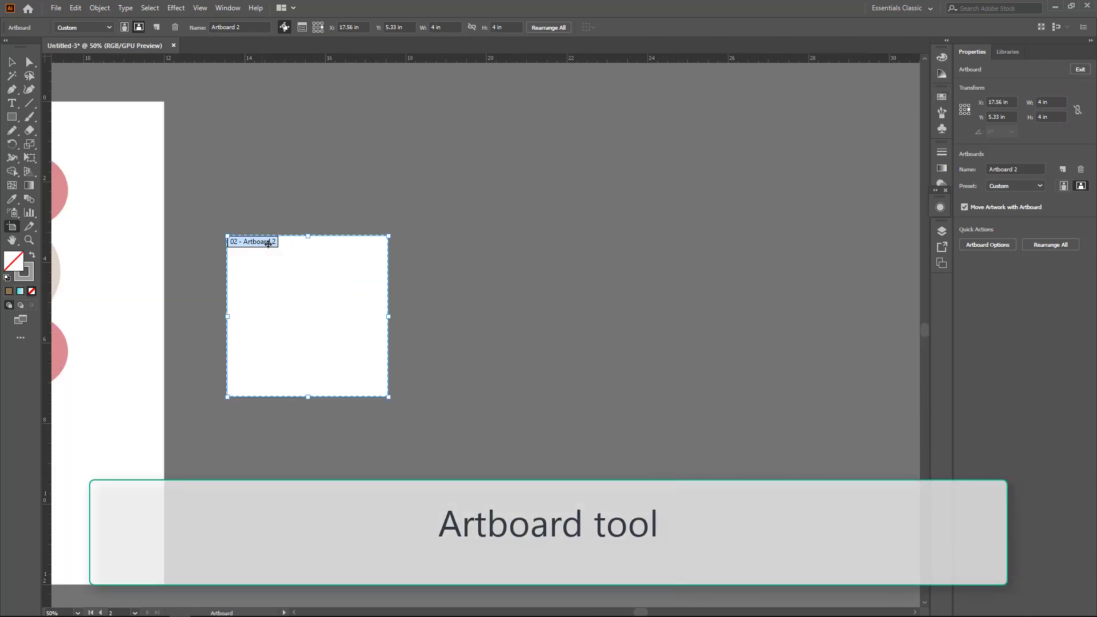
Step: Move the 4 in artboard farther up and duplicate it into a two-by-two grid of four artboards
left_click_drag(299, 240, 319, 151)
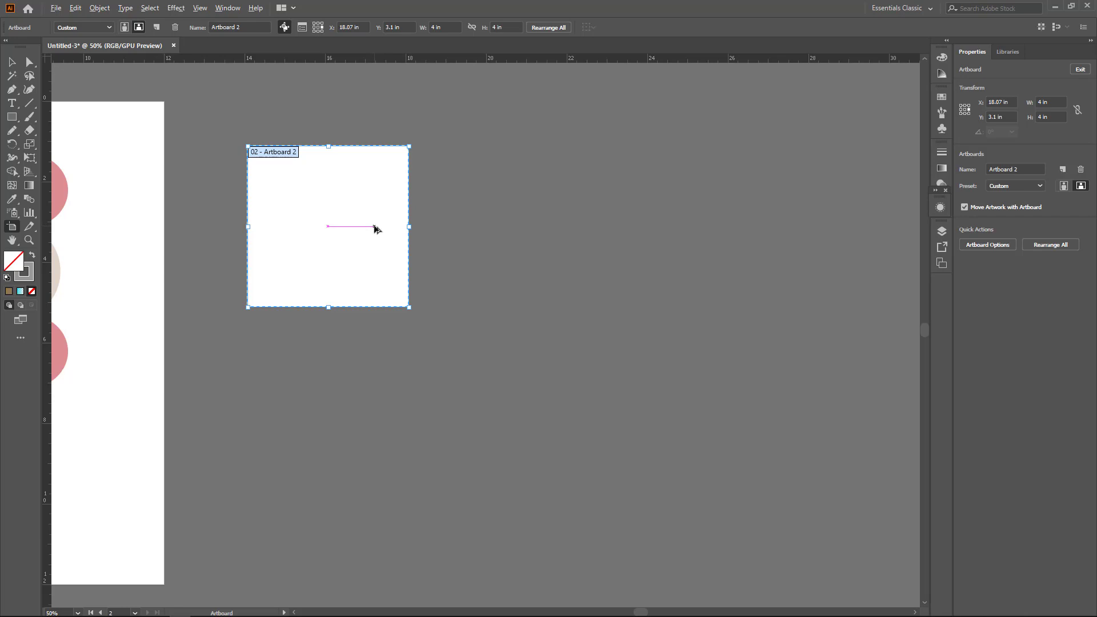
left_click_drag(374, 226, 588, 226)
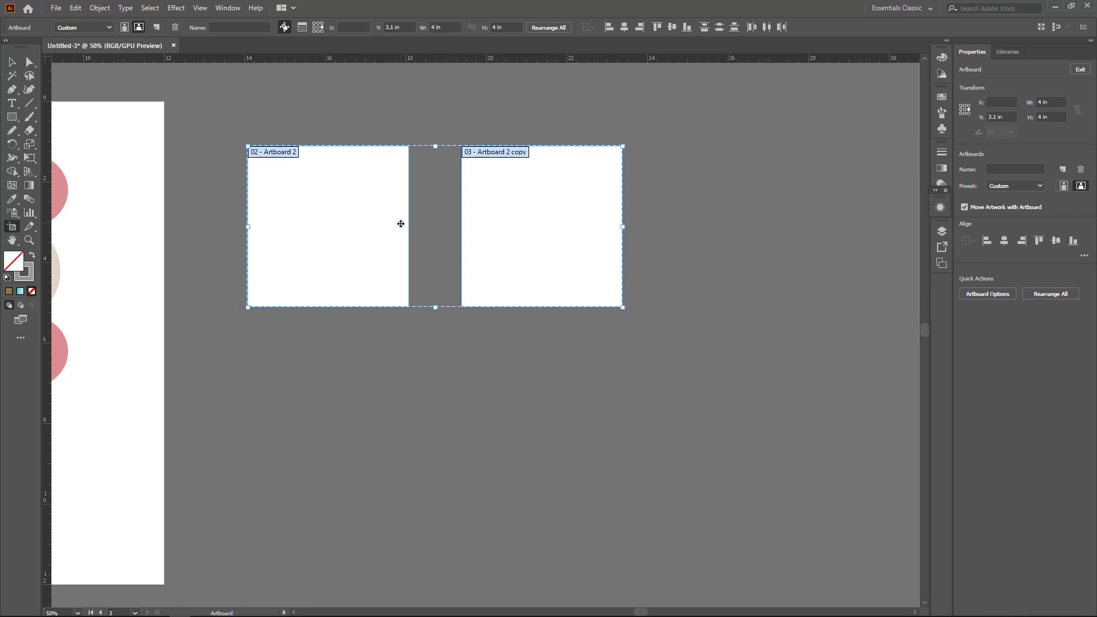
left_click_drag(387, 225, 404, 431)
left_click(648, 368)
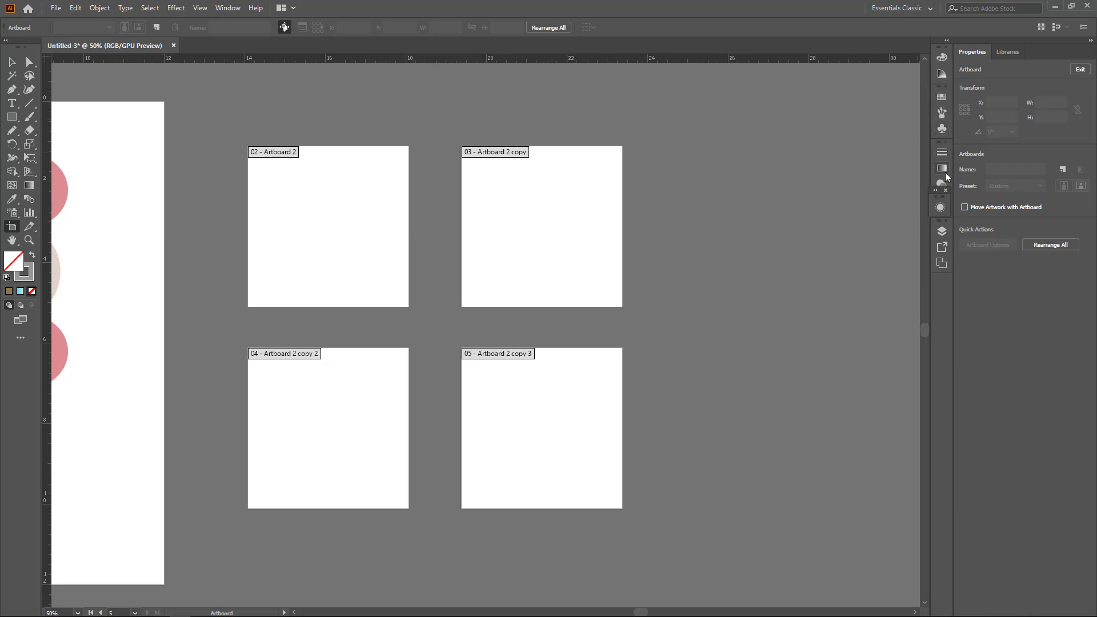
Step: Place the artwork of four pattern swatches on the 4 in artboards, one colorway per artboard, with each tile outline matching its artboard
left_click(942, 98)
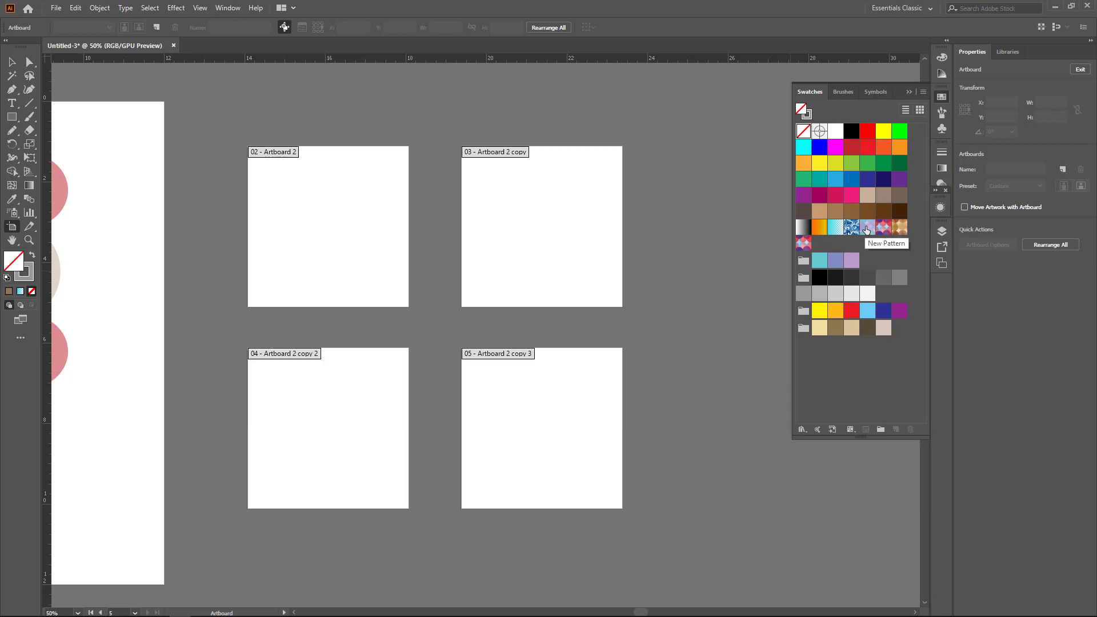
left_click(866, 228)
left_click_drag(475, 302, 319, 228)
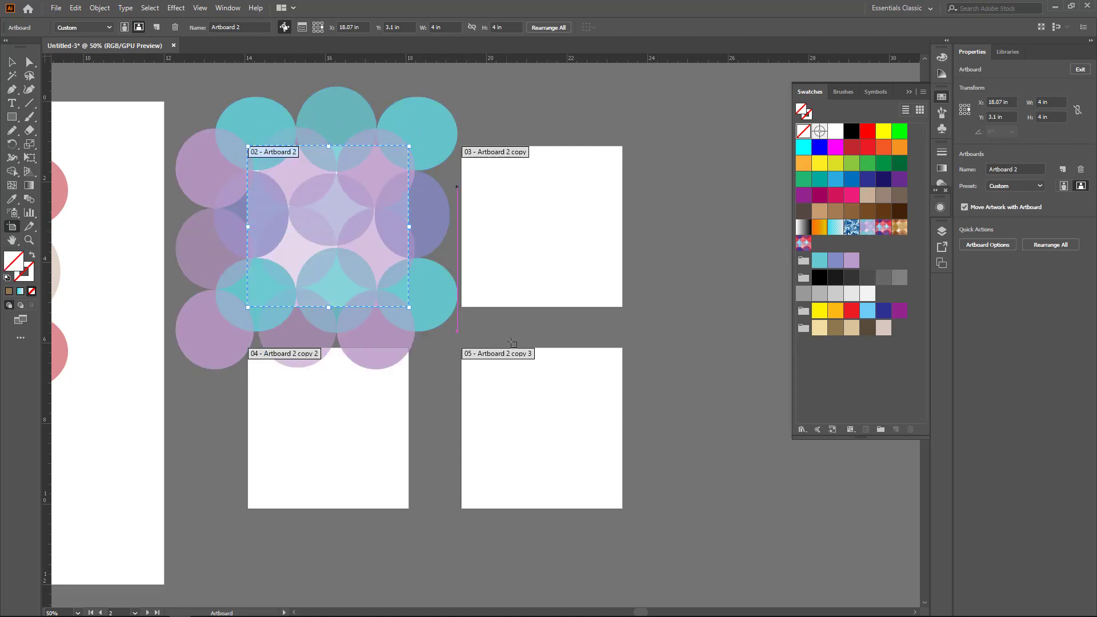
left_click(11, 62)
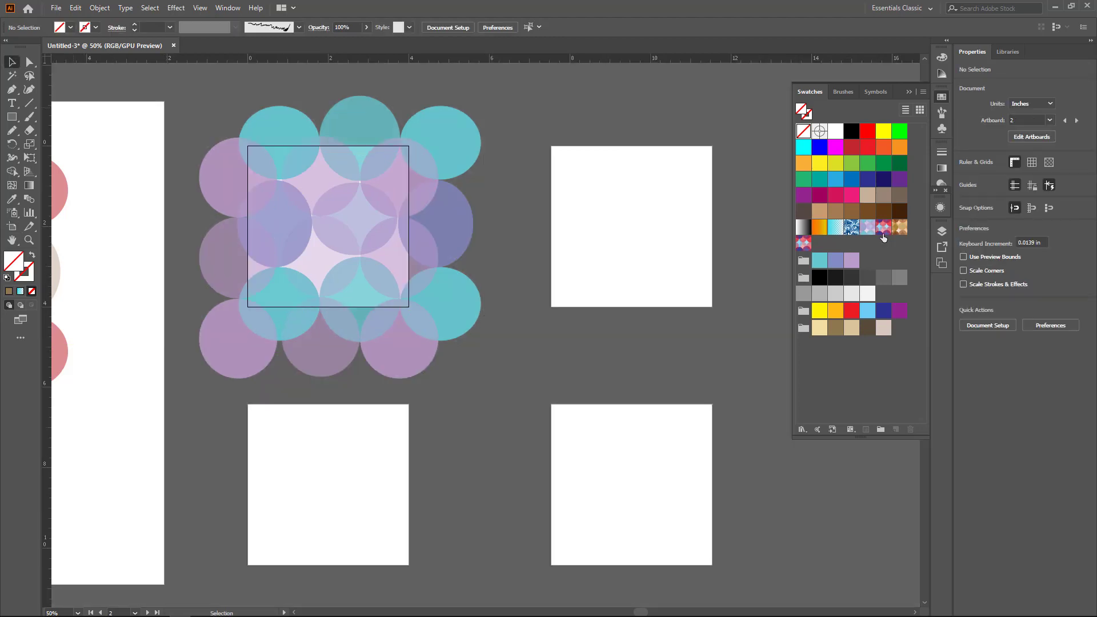
left_click_drag(883, 229, 676, 252)
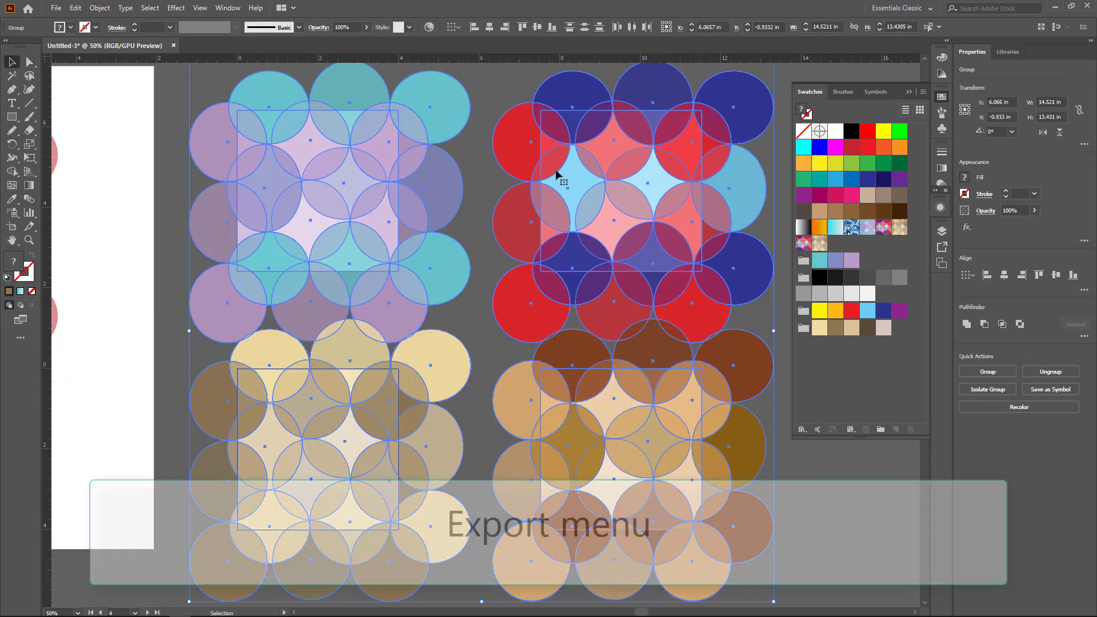
left_click(176, 163)
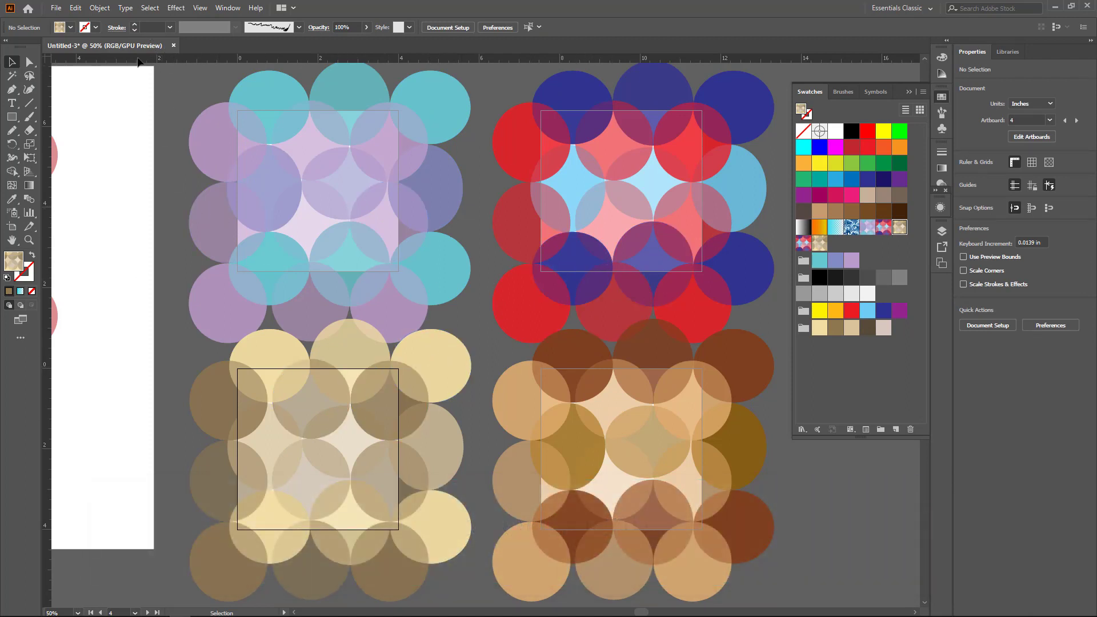
Step: Start exporting the artwork as a PNG and name the file with the designer's surname followed by 1
left_click(56, 8)
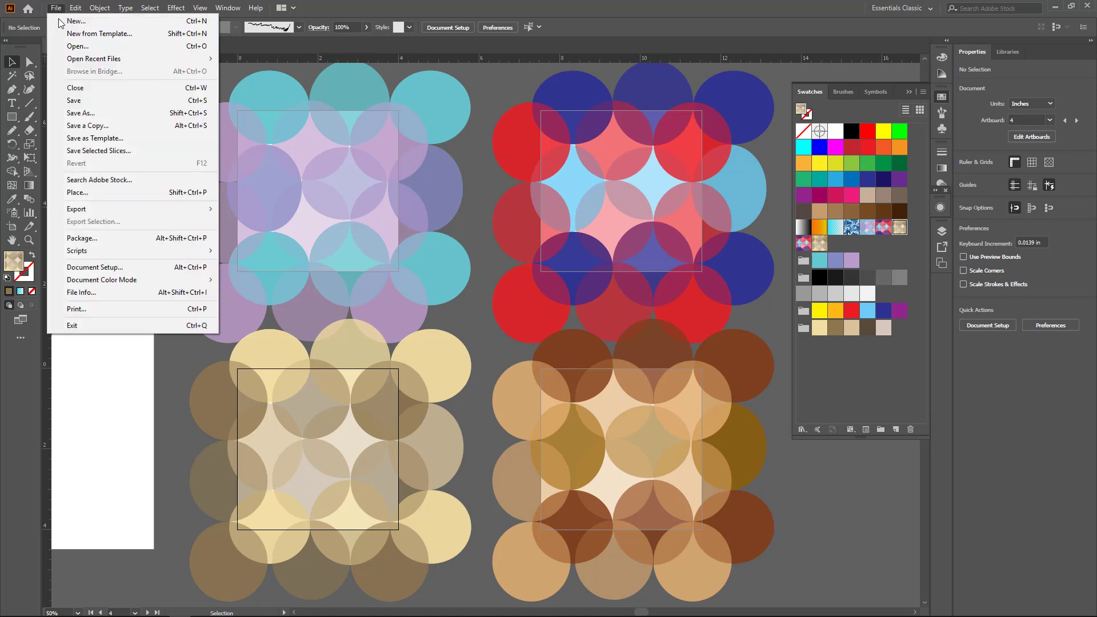
mouse_move(91, 210)
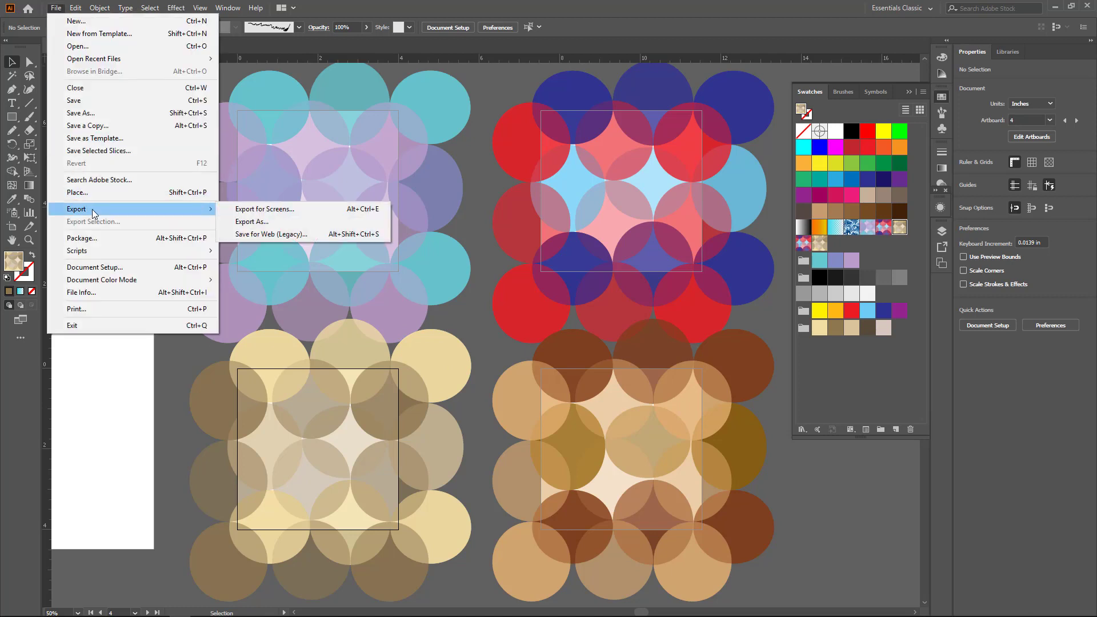
left_click(249, 221)
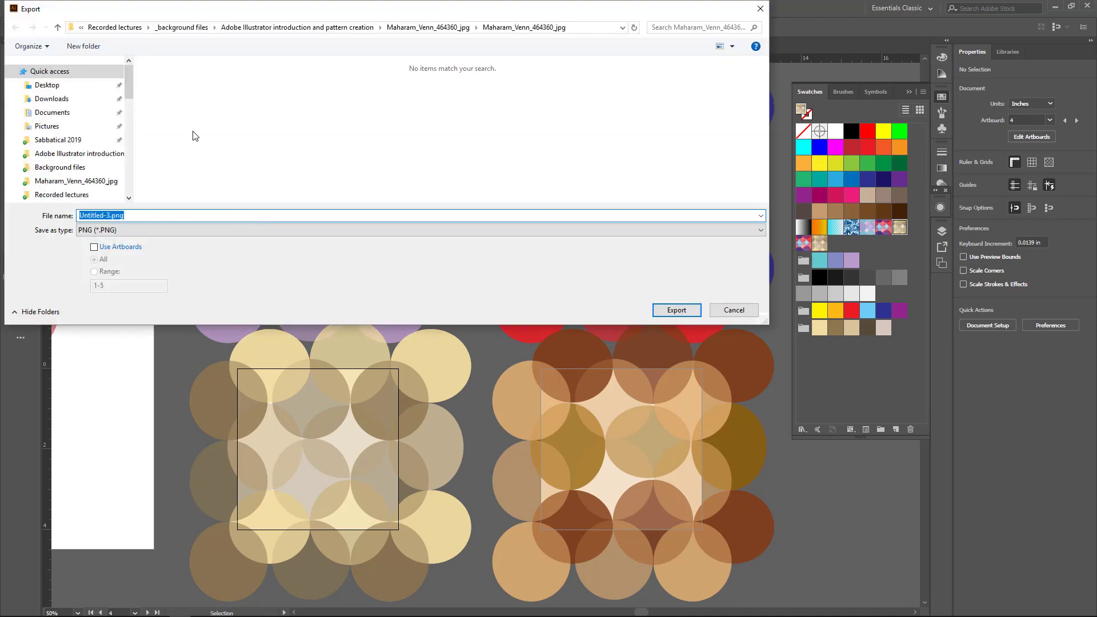
left_click(119, 231)
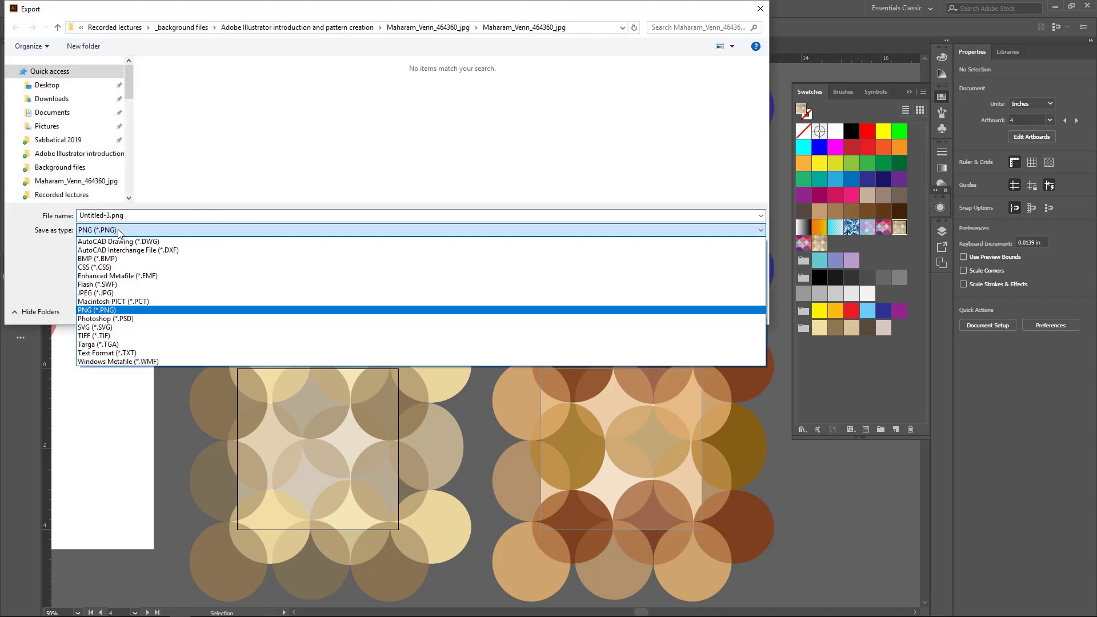
left_click(123, 311)
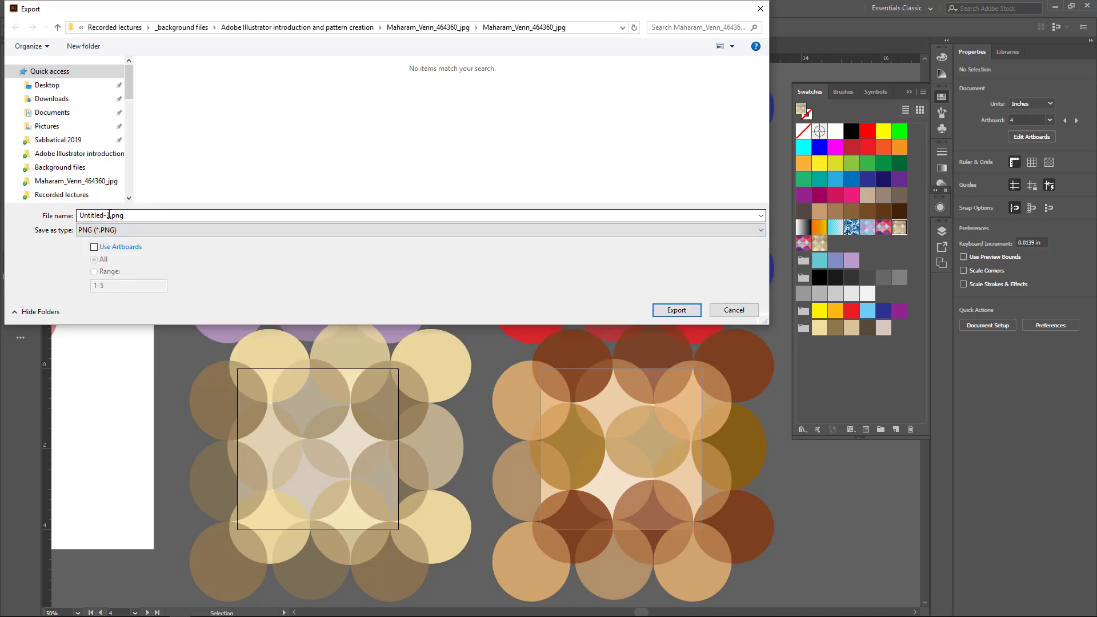
left_click(85, 218)
left_click_drag(109, 218, 97, 217)
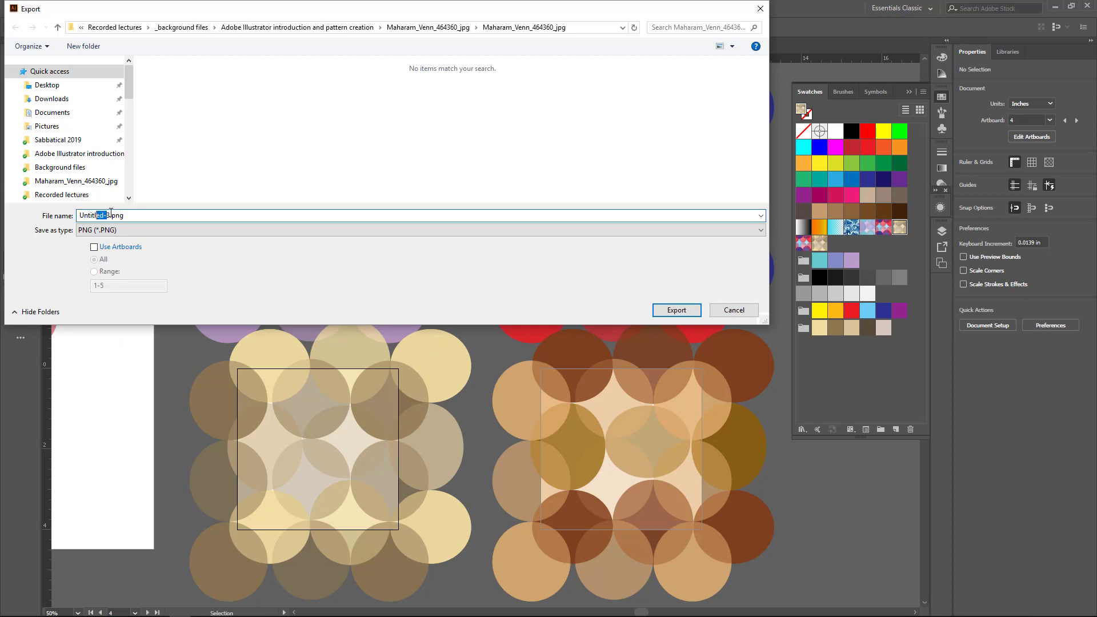
left_click(109, 213)
Step: Limit the export to the 4 in artboards by using artboards with the range 2-5, and accept the export settings
left_click(94, 248)
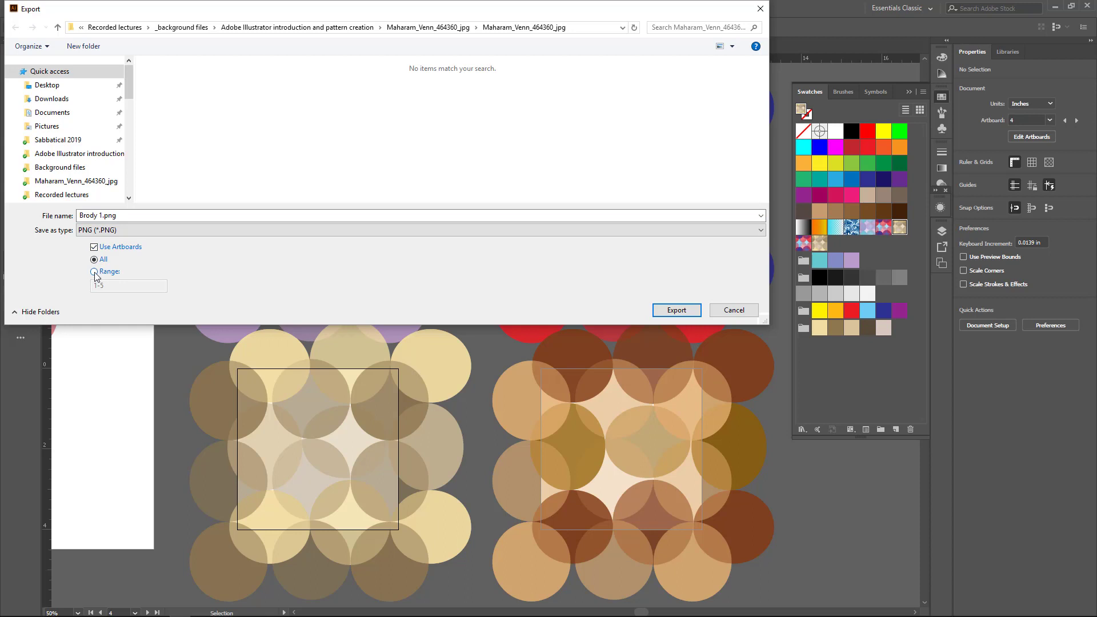
left_click(93, 272)
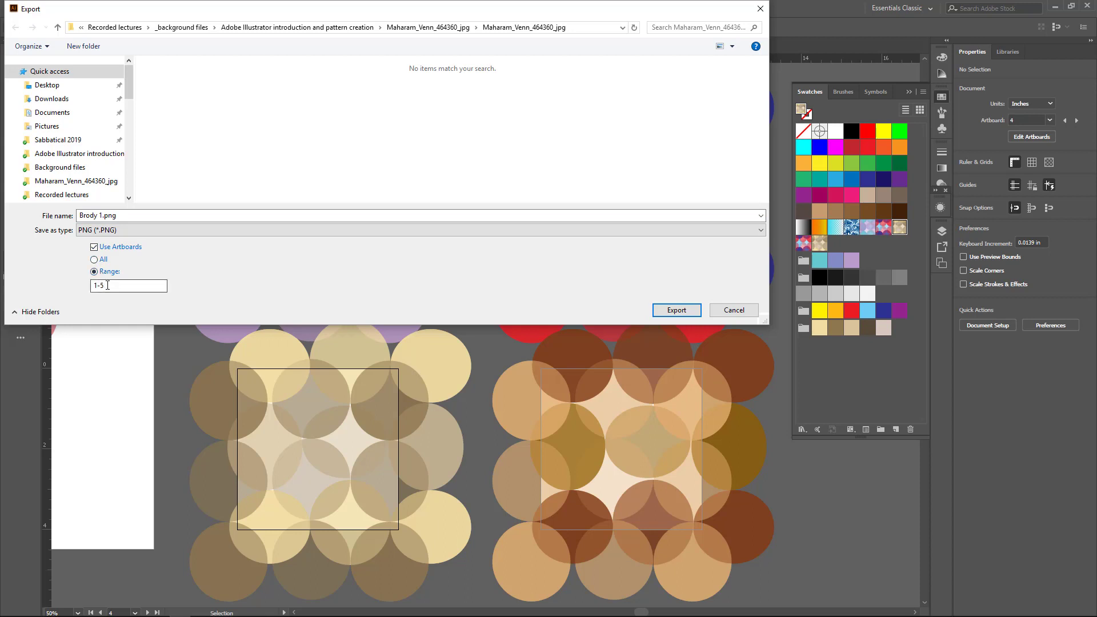
type("2")
type("-4")
key("Return")
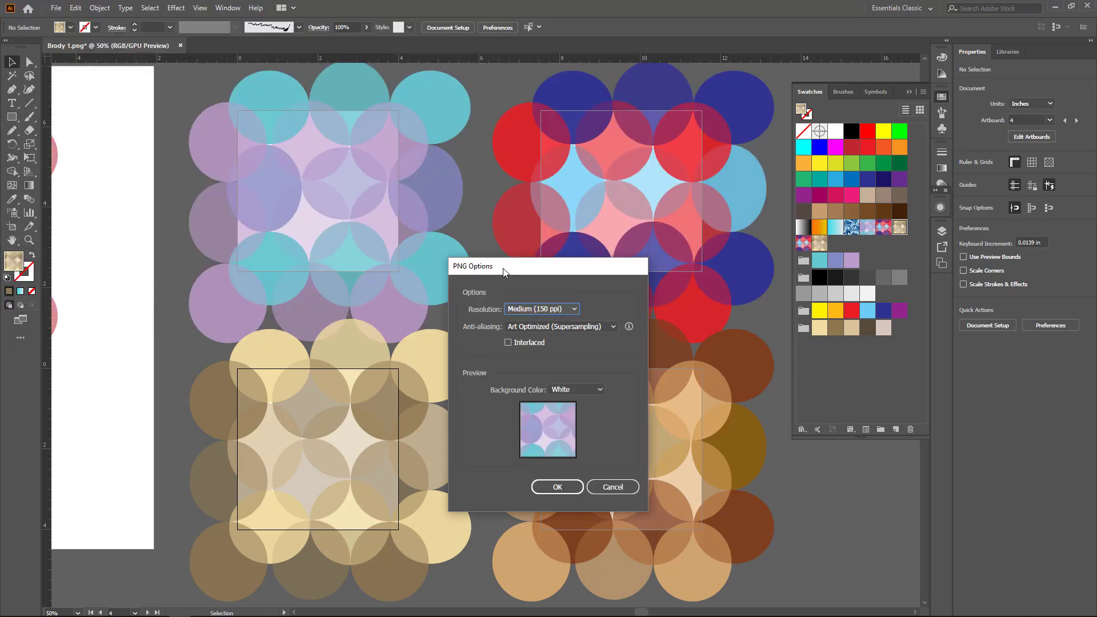
Step: Export the PNGs at Medium (150 ppi) with Art Optimized (Supersampling) anti-aliasing and a transparent background
left_click_drag(505, 272, 379, 207)
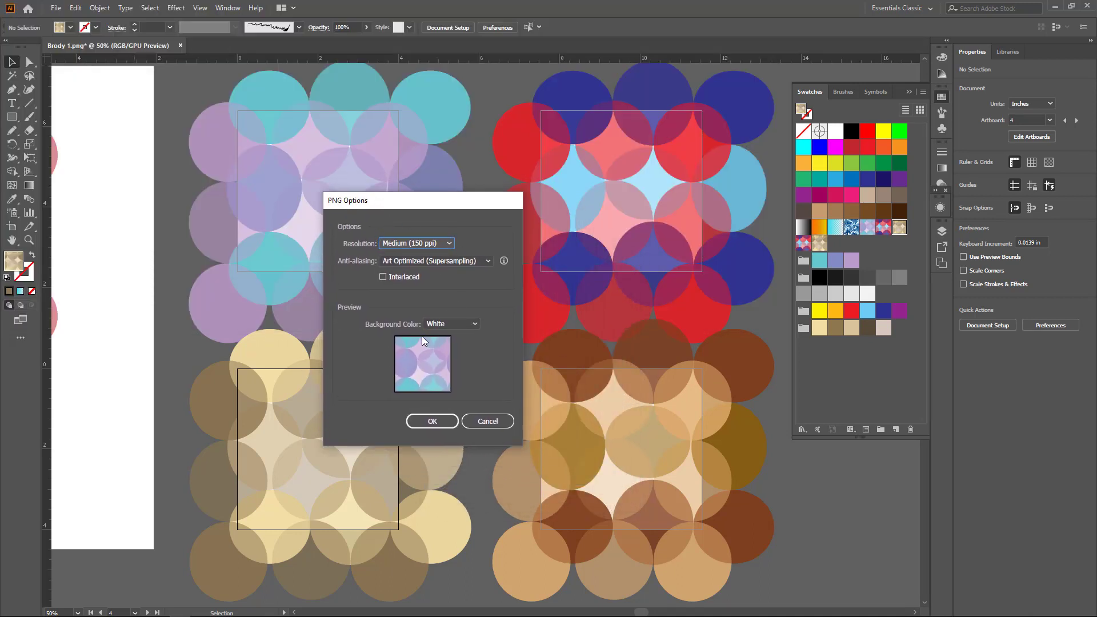
left_click(447, 245)
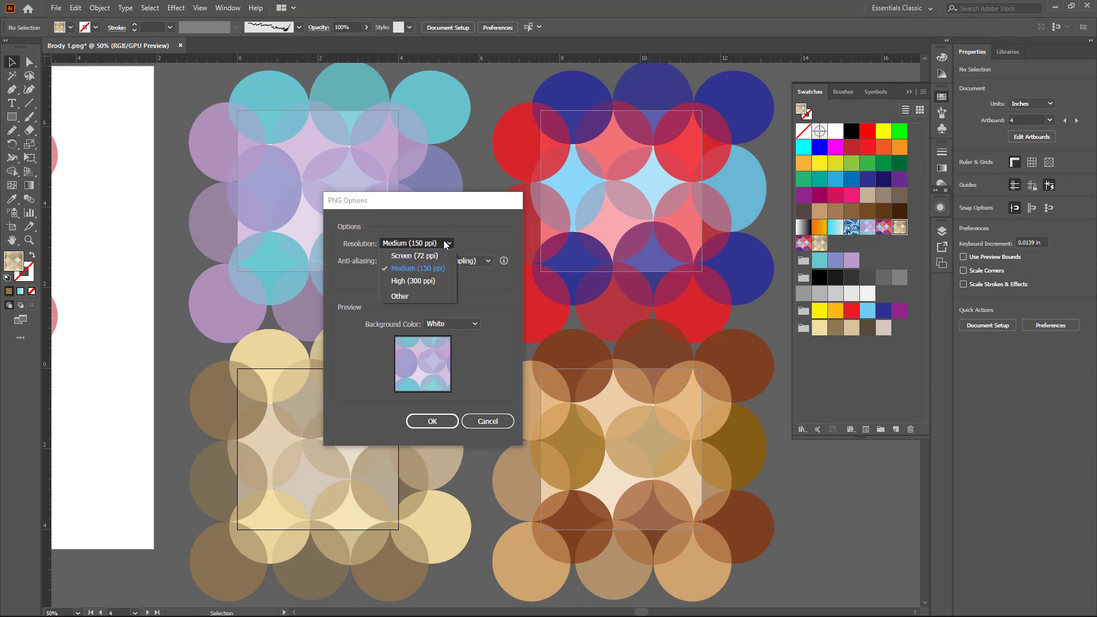
left_click(420, 271)
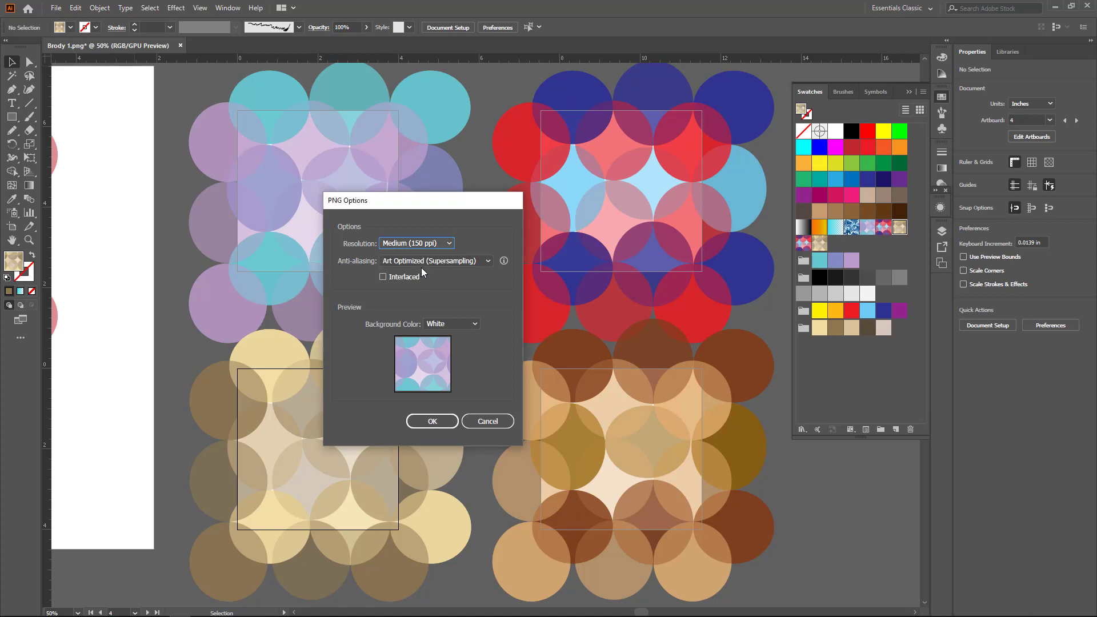
left_click(430, 264)
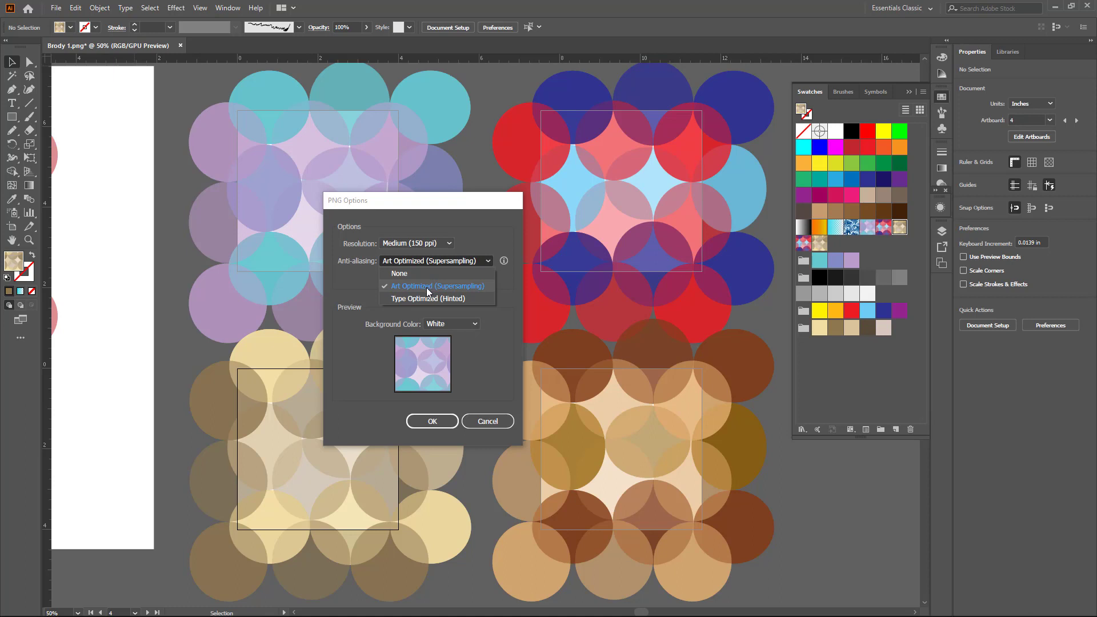
left_click(428, 286)
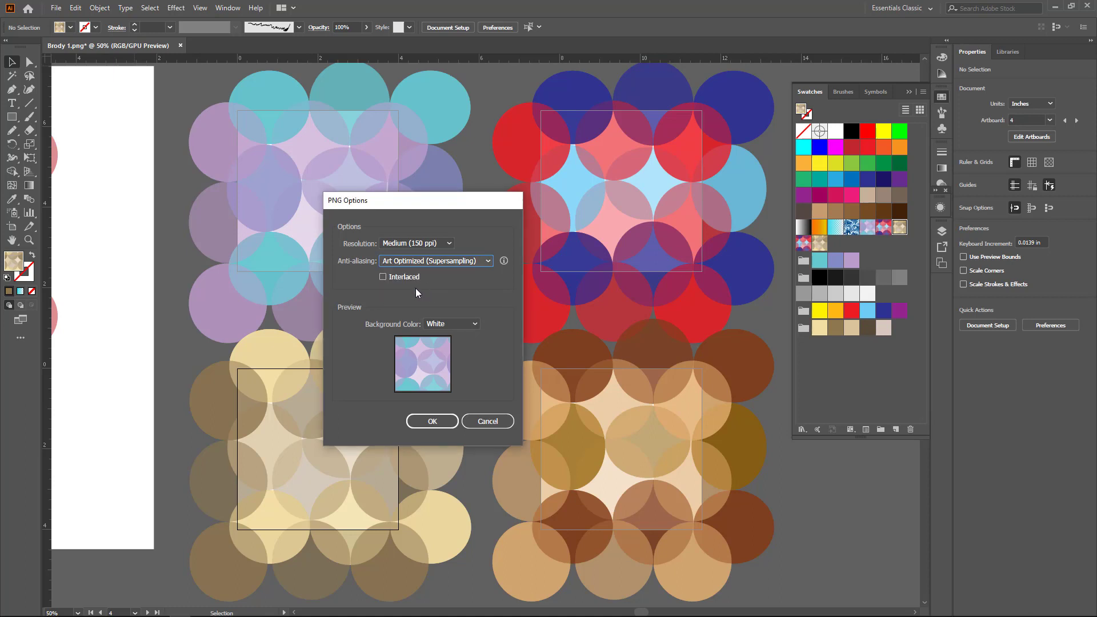
left_click(450, 323)
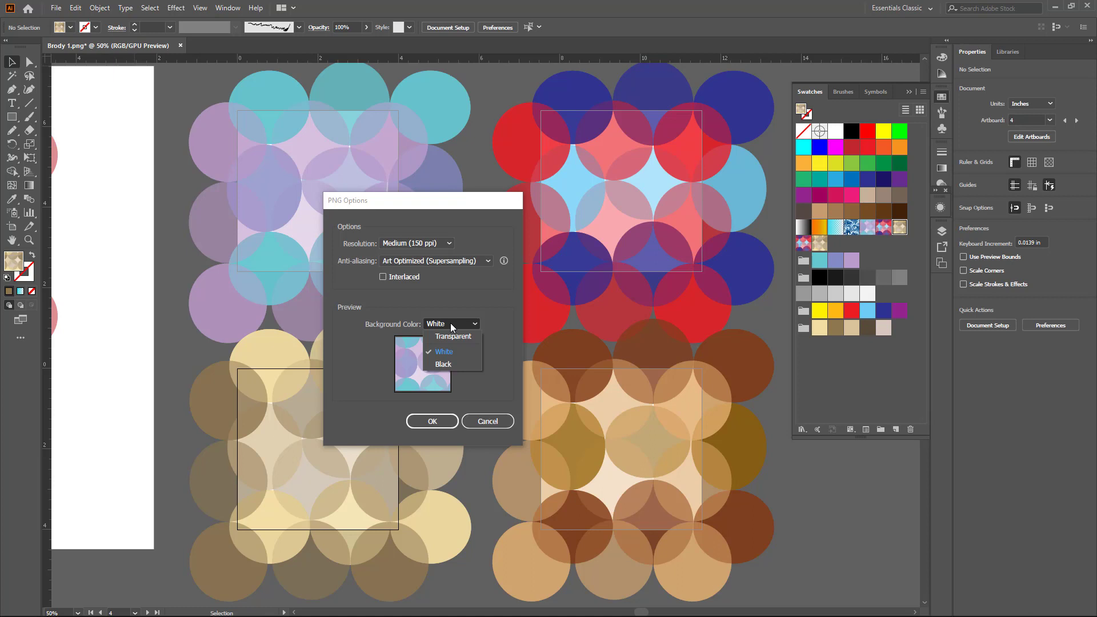
left_click(450, 337)
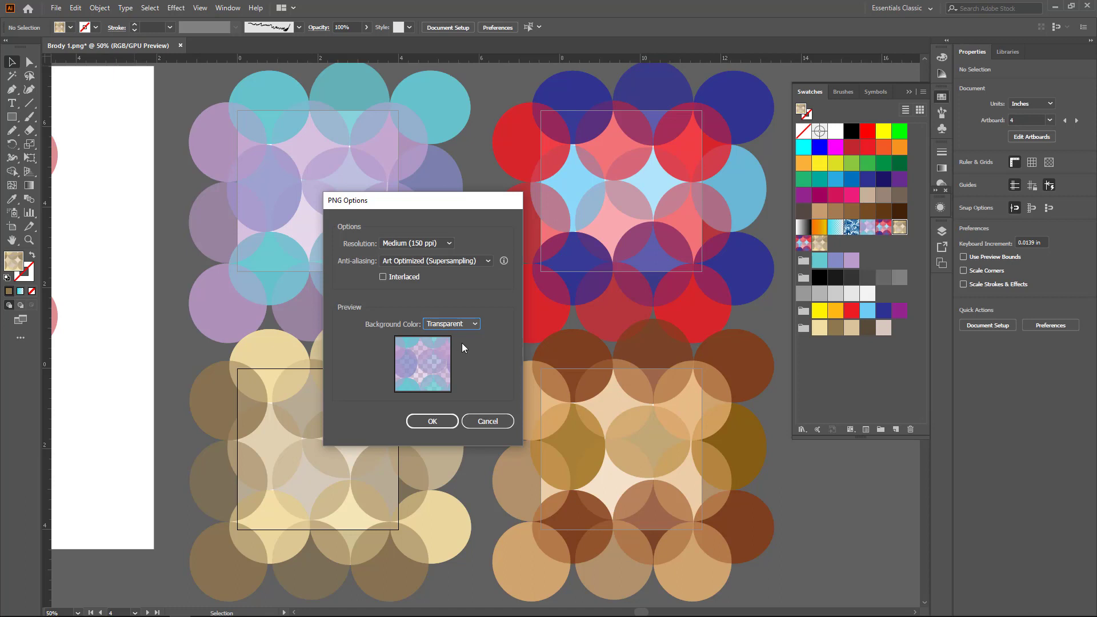
left_click(423, 422)
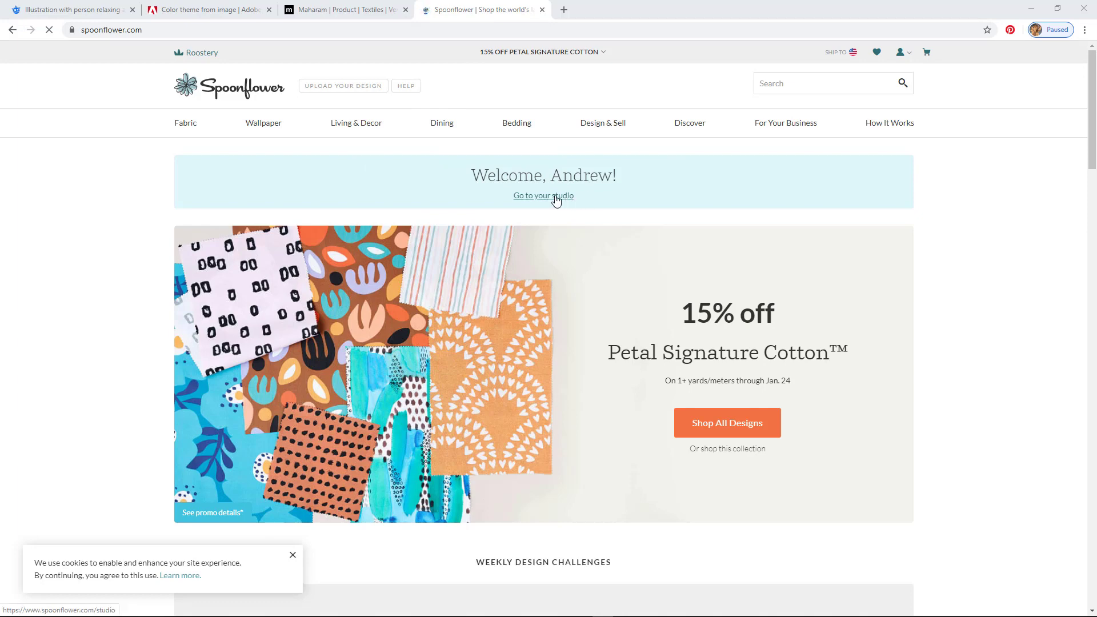
Step: Switch to Spoonflower in the browser, dismiss the cookie notice and open the collections from the studio
left_click(290, 557)
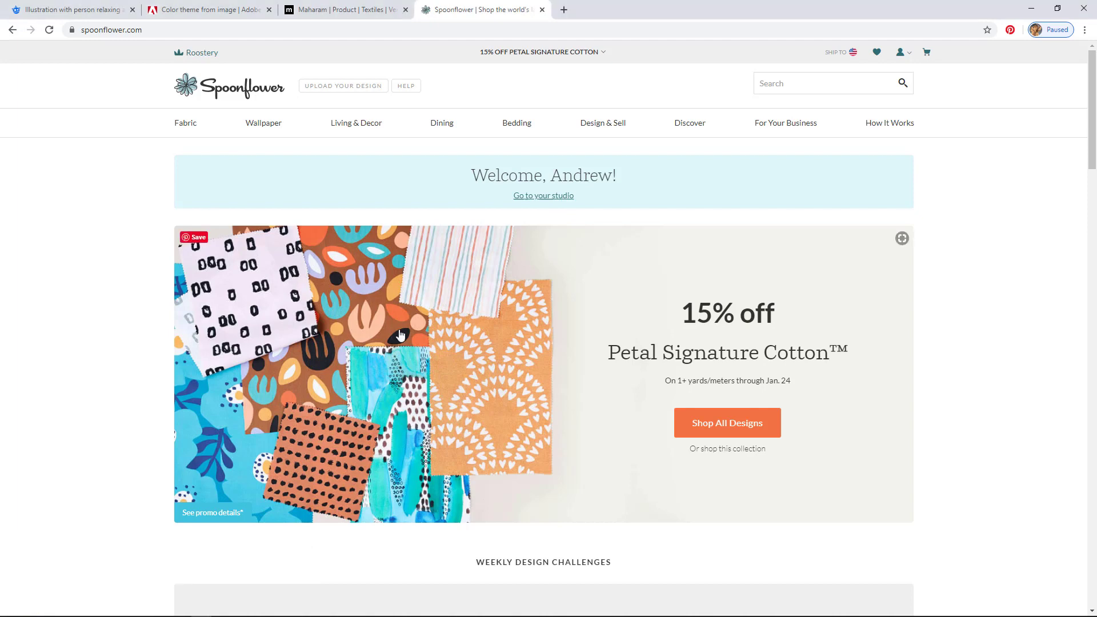
left_click(524, 197)
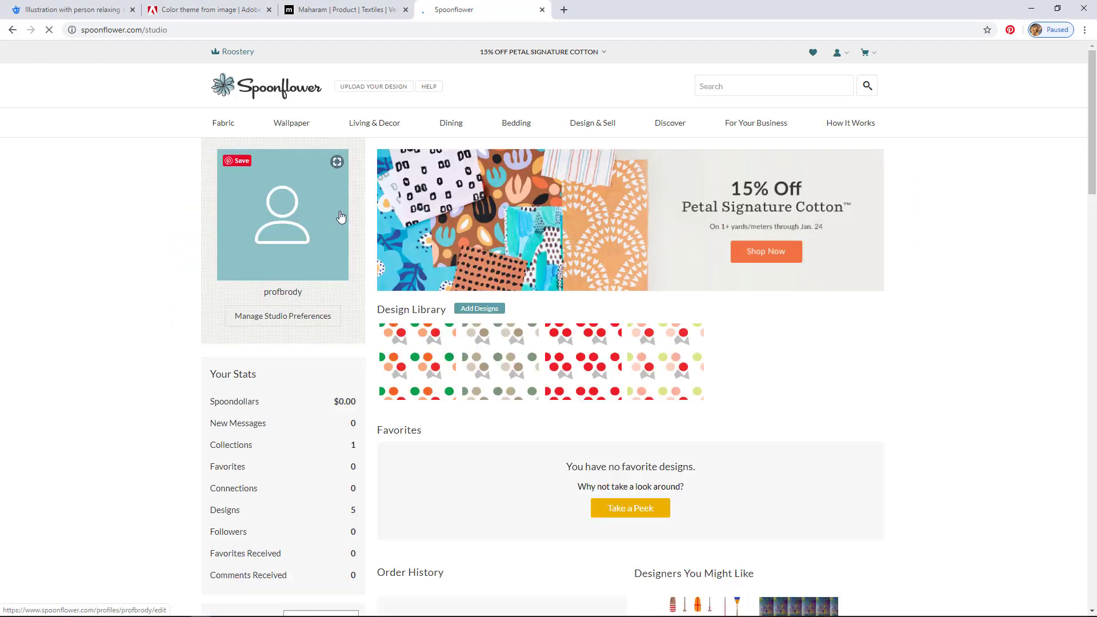
left_click(231, 445)
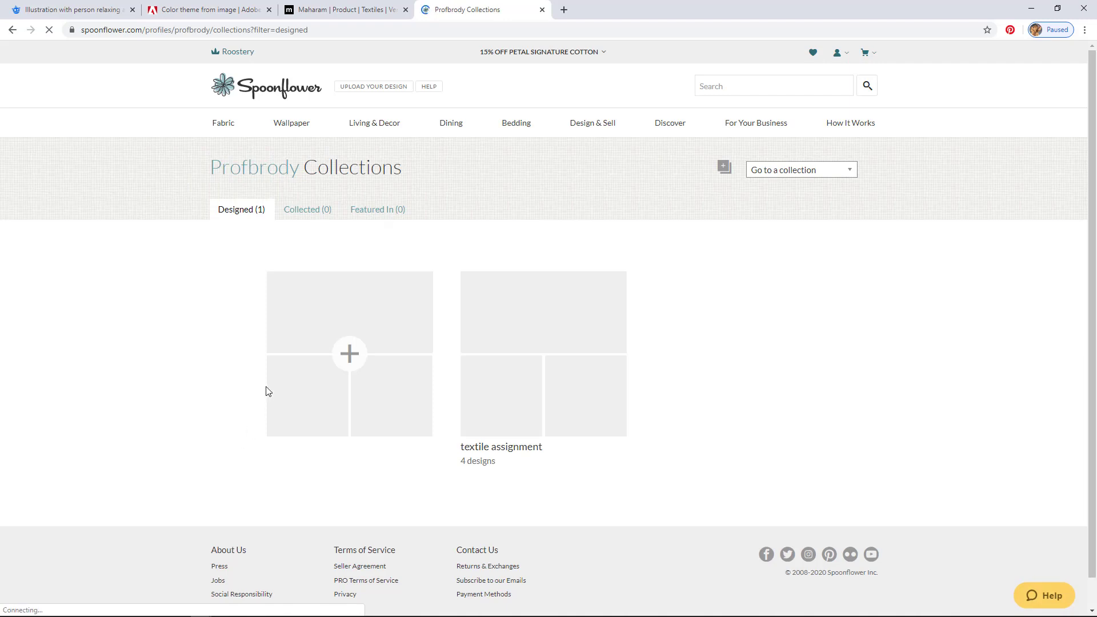
Step: Create a private collection named "Maharmam-esque riff" with the description "for ID 230"
left_click(349, 355)
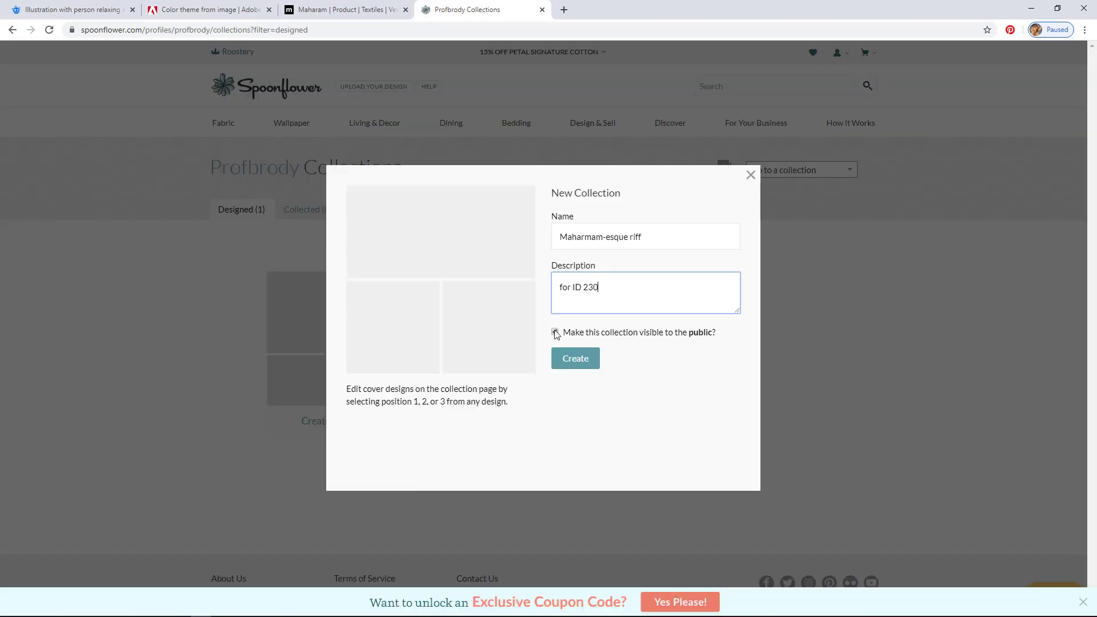
left_click(555, 332)
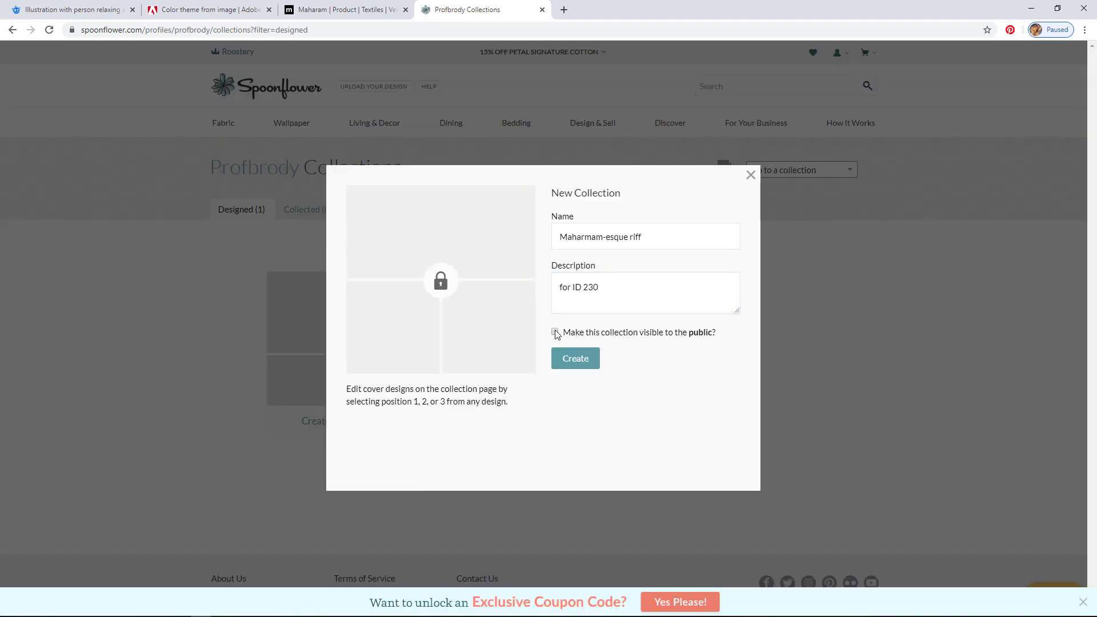
left_click(575, 359)
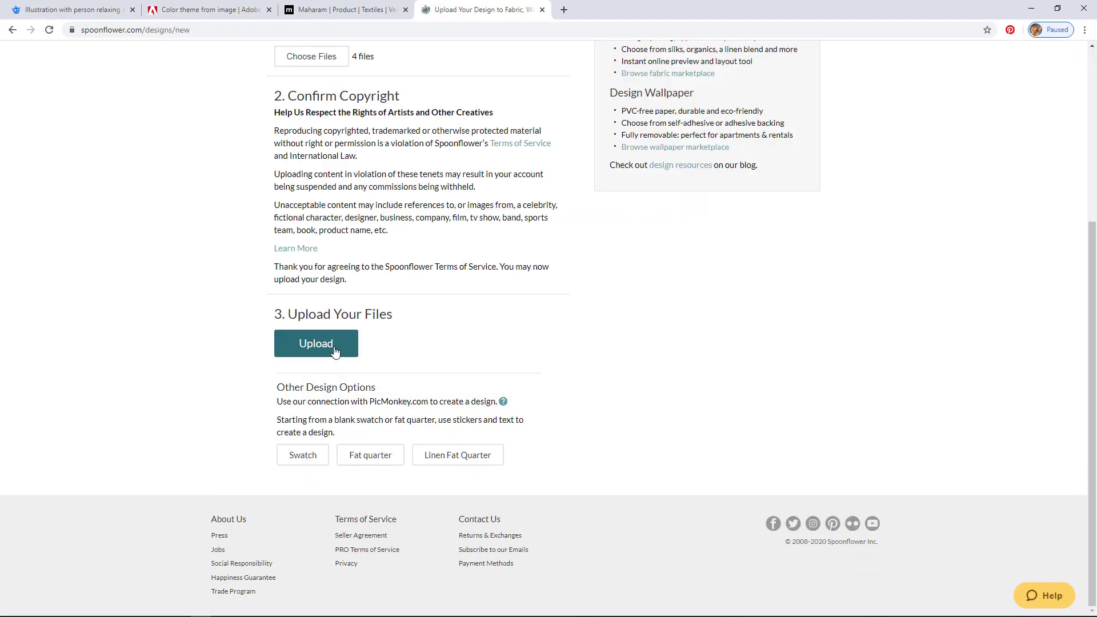
Step: Upload the four exported pattern files and assign the new designs to the "Maharmam-esque riff" collection
left_click(316, 343)
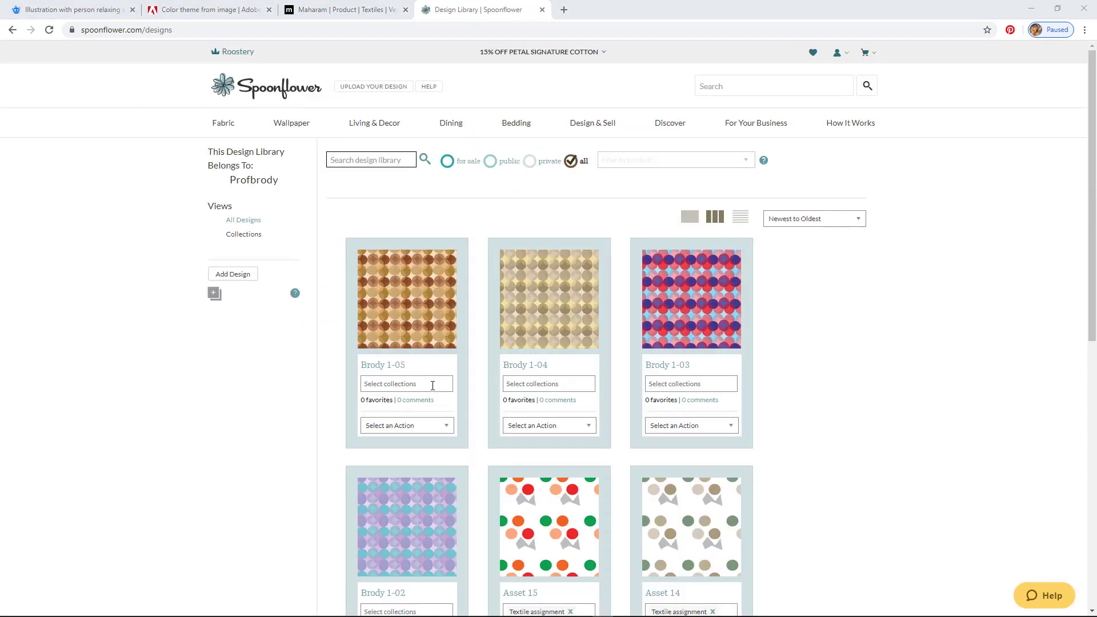
left_click(433, 386)
left_click(421, 398)
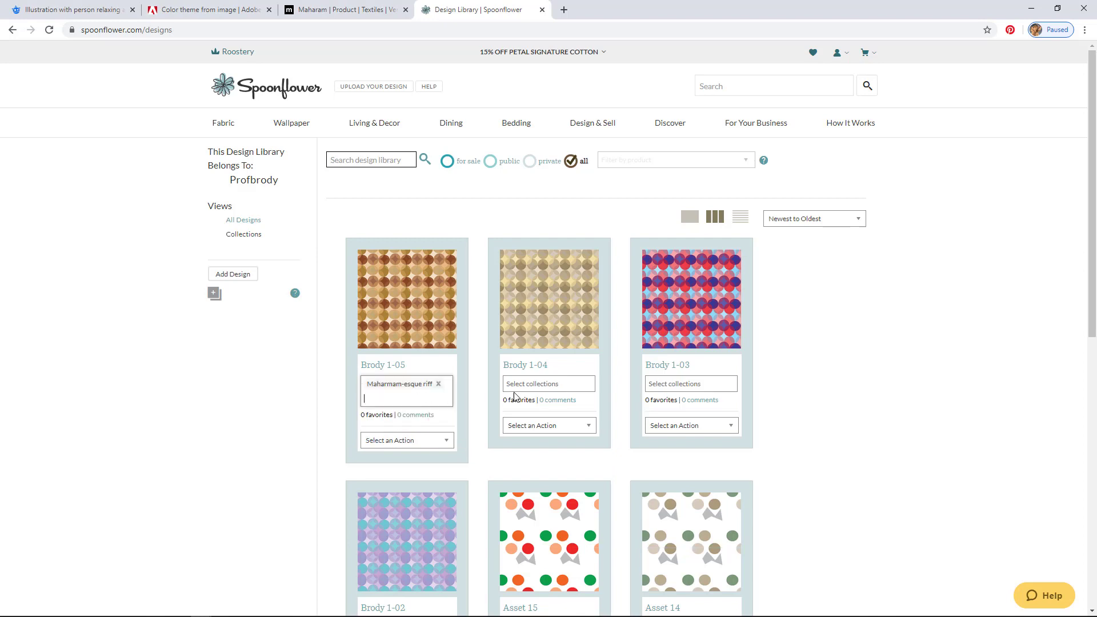
left_click(545, 384)
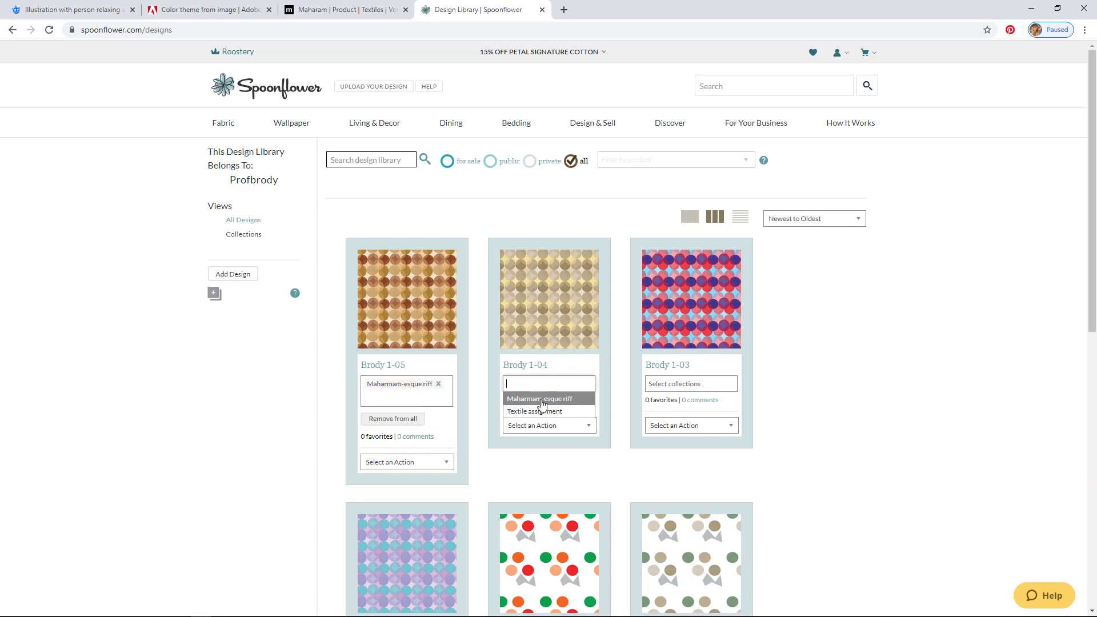
left_click(542, 399)
left_click(686, 383)
left_click(680, 399)
Step: Open the "Maharmam-esque riff" collection and the product page of its beige colorway, design 1-04
left_click(245, 235)
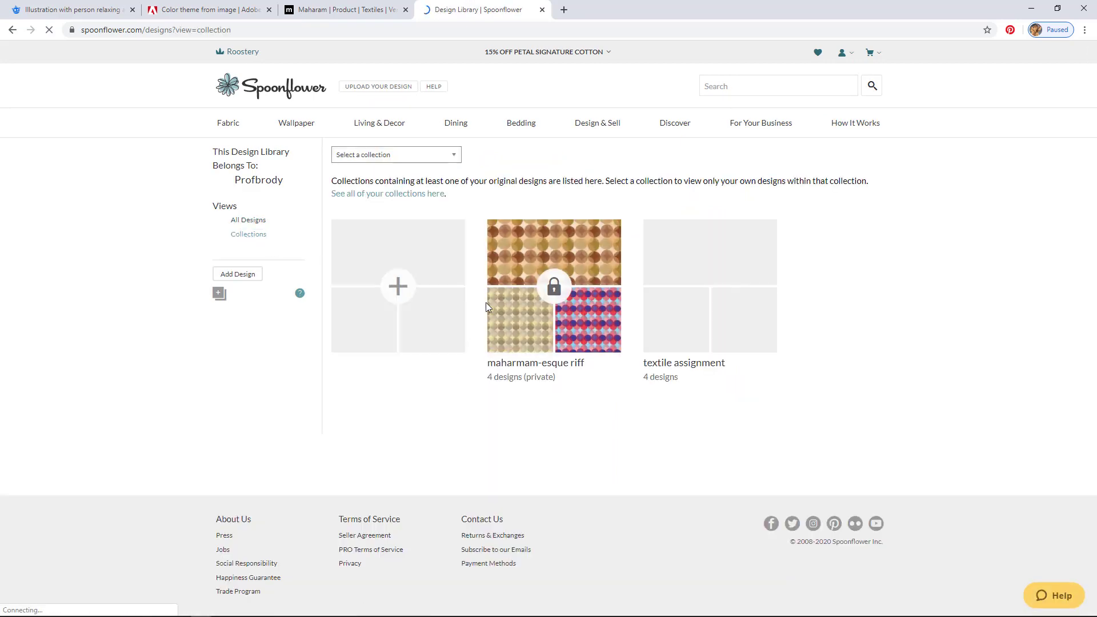
left_click(505, 303)
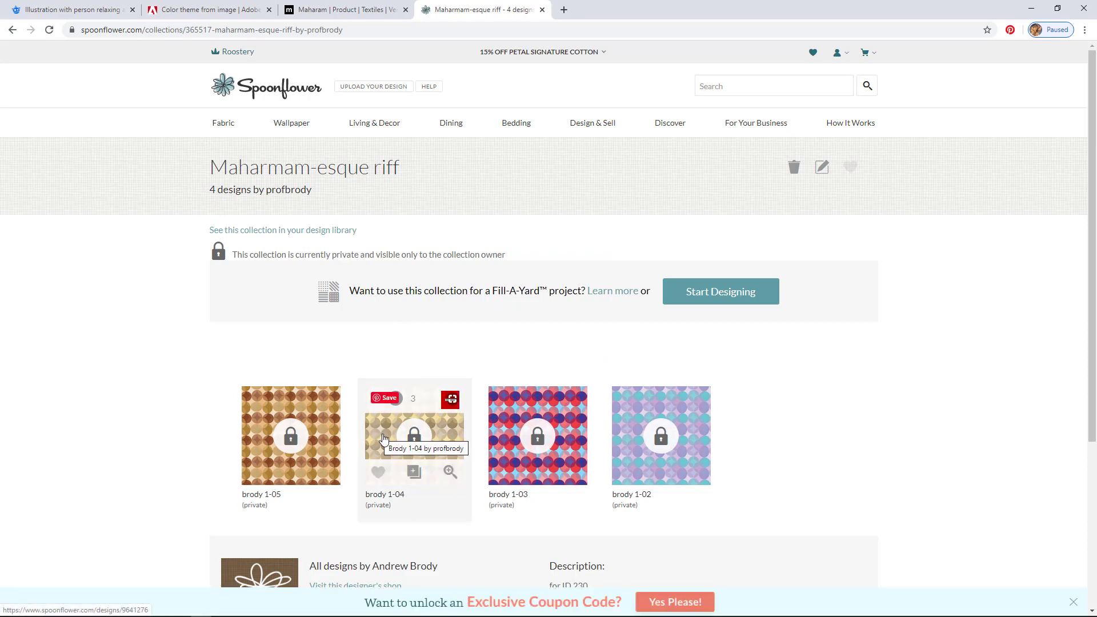
left_click(382, 437)
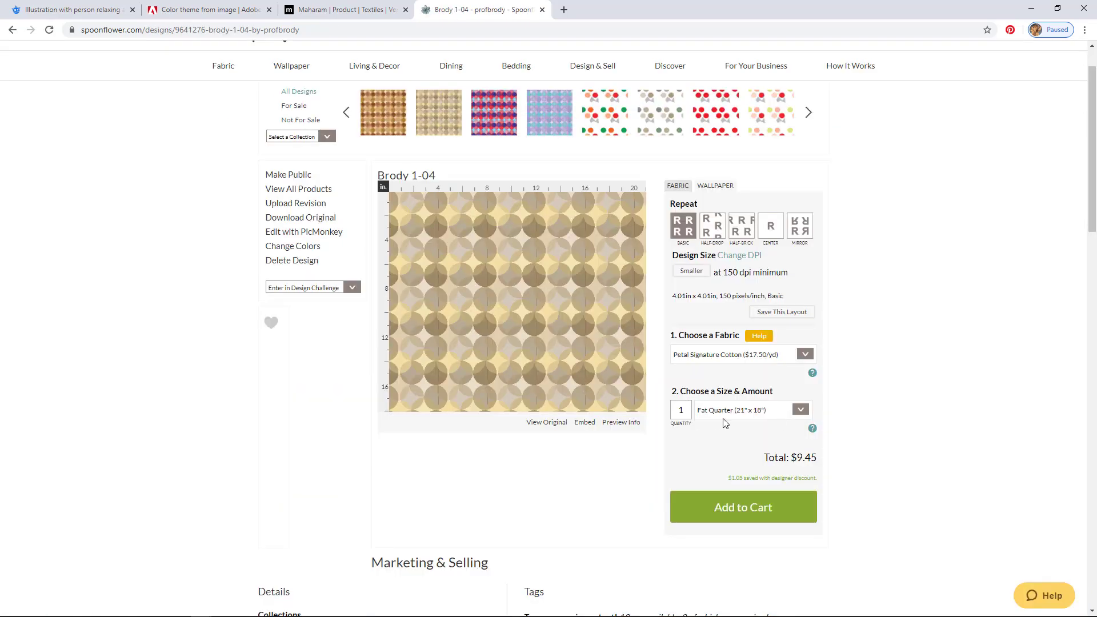
Step: Review the fabric choices, set the beige design's size to Yards (42" width) and add it to the cart
left_click(804, 354)
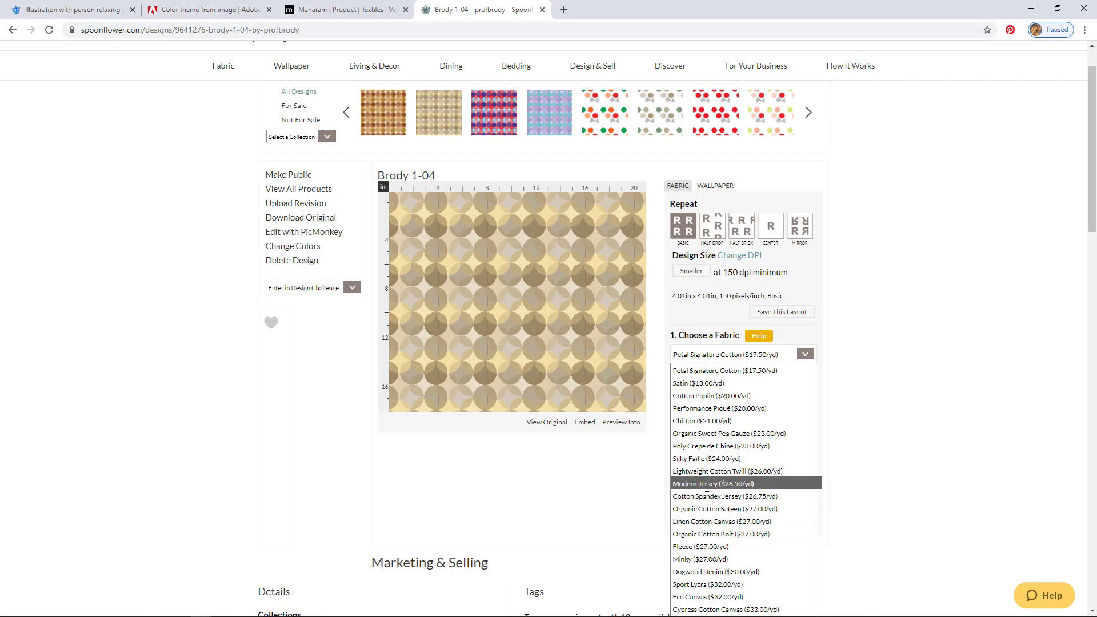
left_click(799, 409)
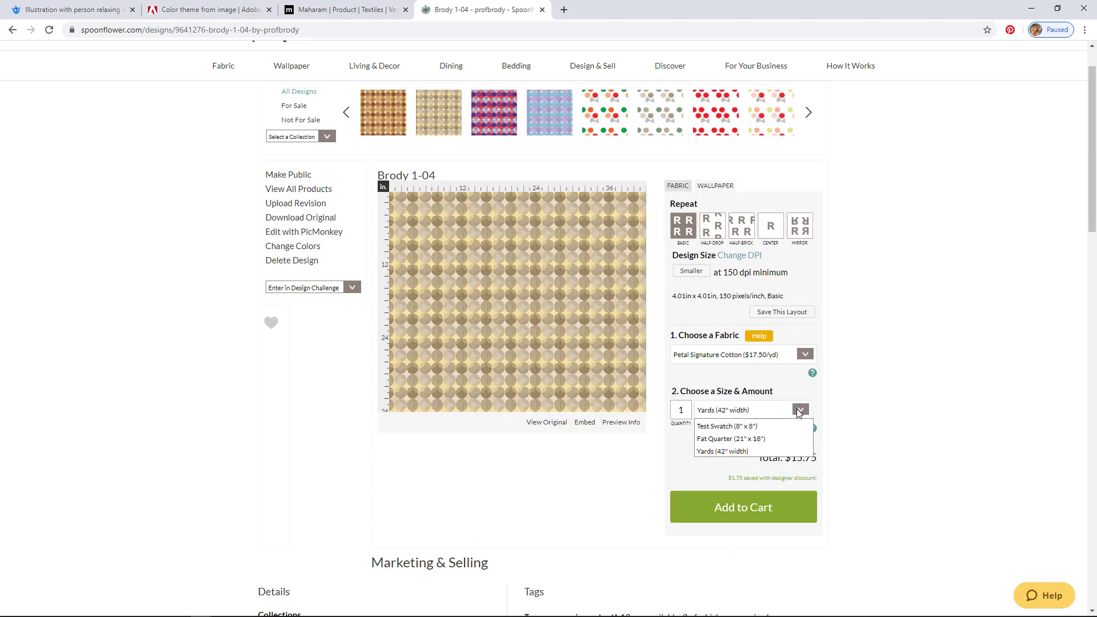
left_click(719, 513)
Step: Look over the beige design's marketing details and return through the home page to the studio
scroll(311, 437, "down", 3)
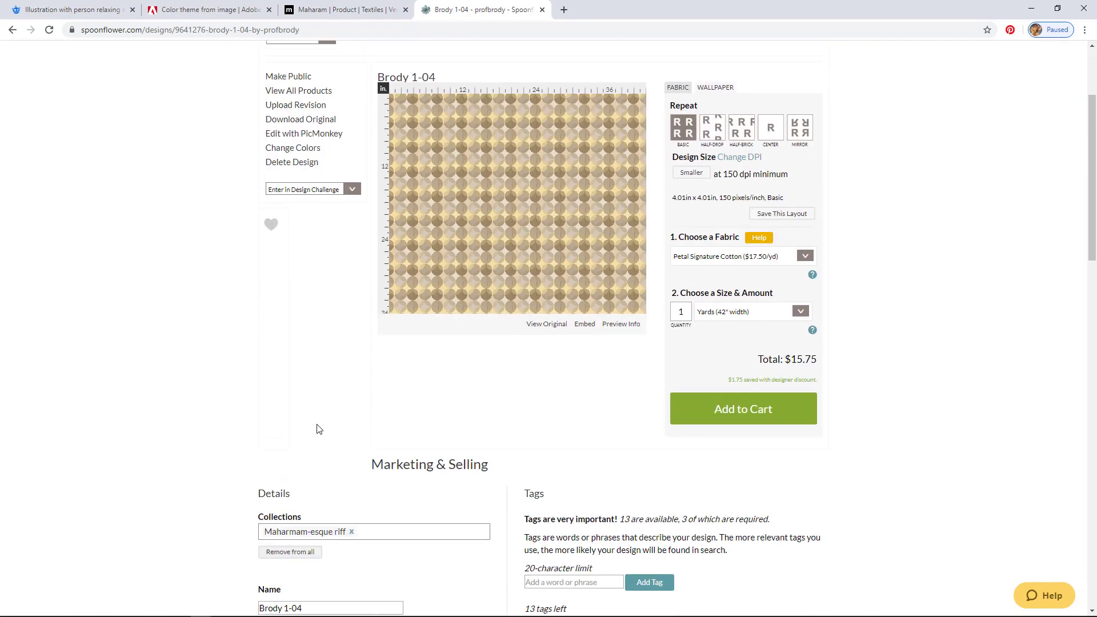
scroll(319, 429, "up", 3)
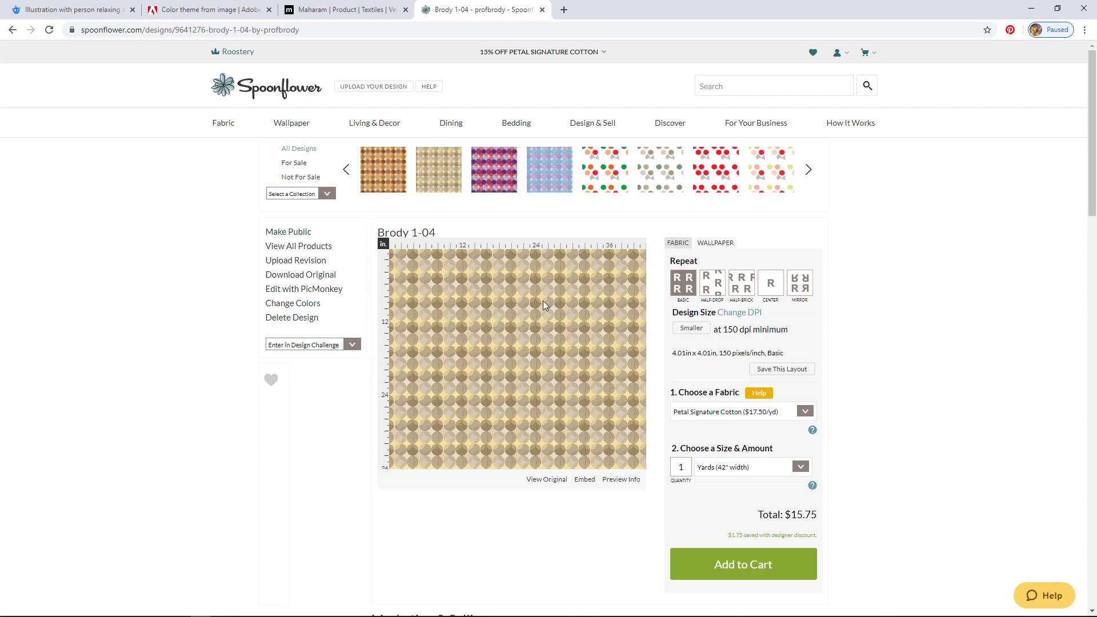
left_click(295, 91)
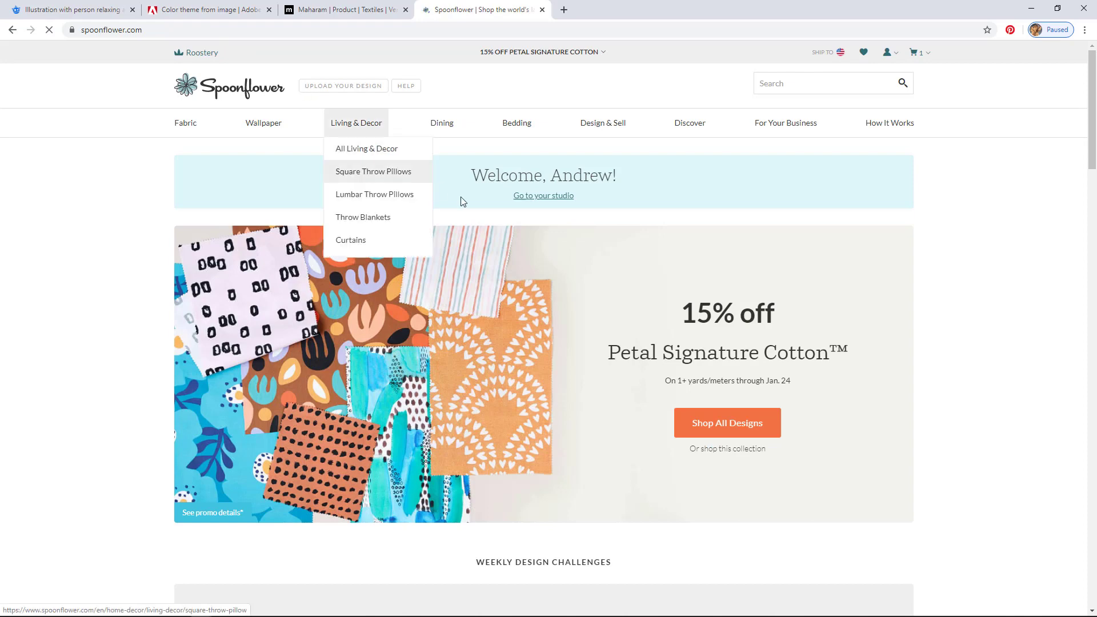
left_click(539, 197)
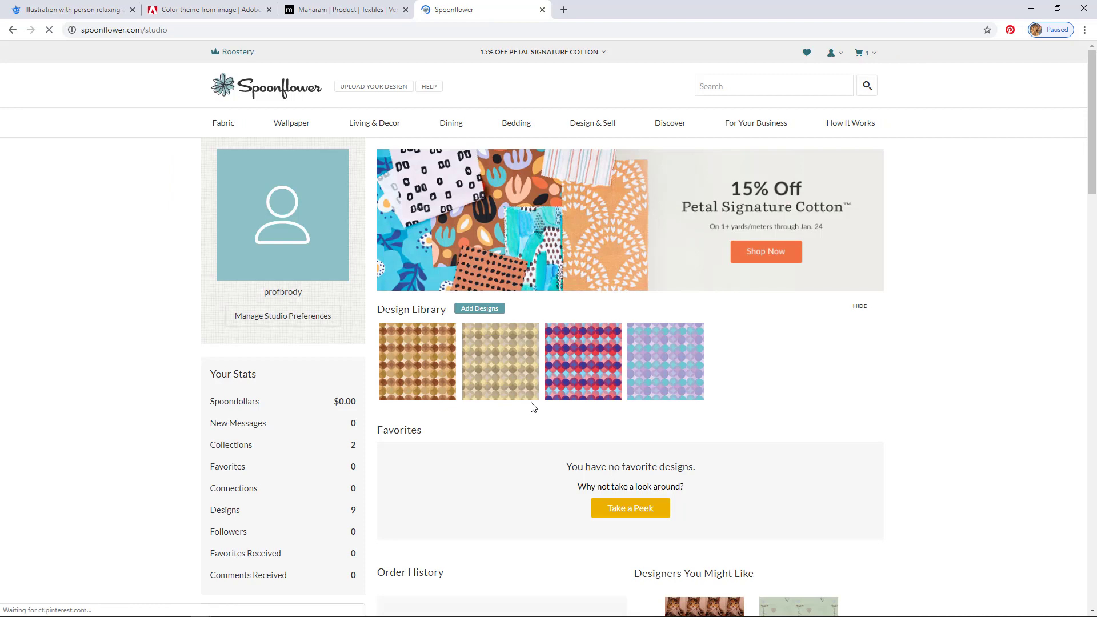
Step: Open the "Maharmam-esque riff" collection in the design library and show the help information about ordering a sampler
left_click(246, 446)
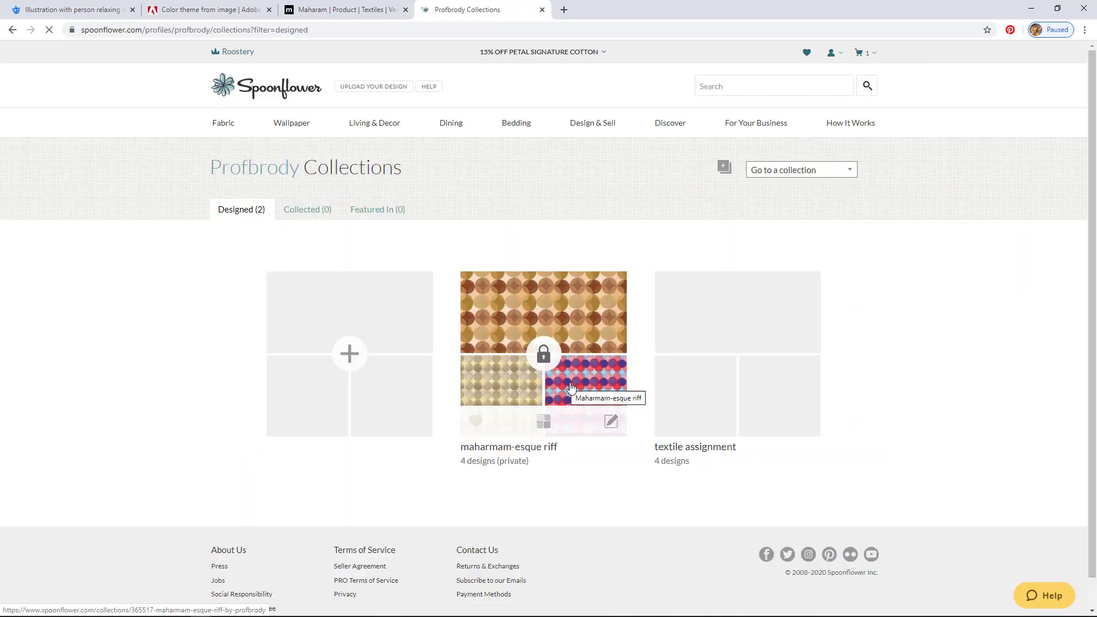
left_click(523, 413)
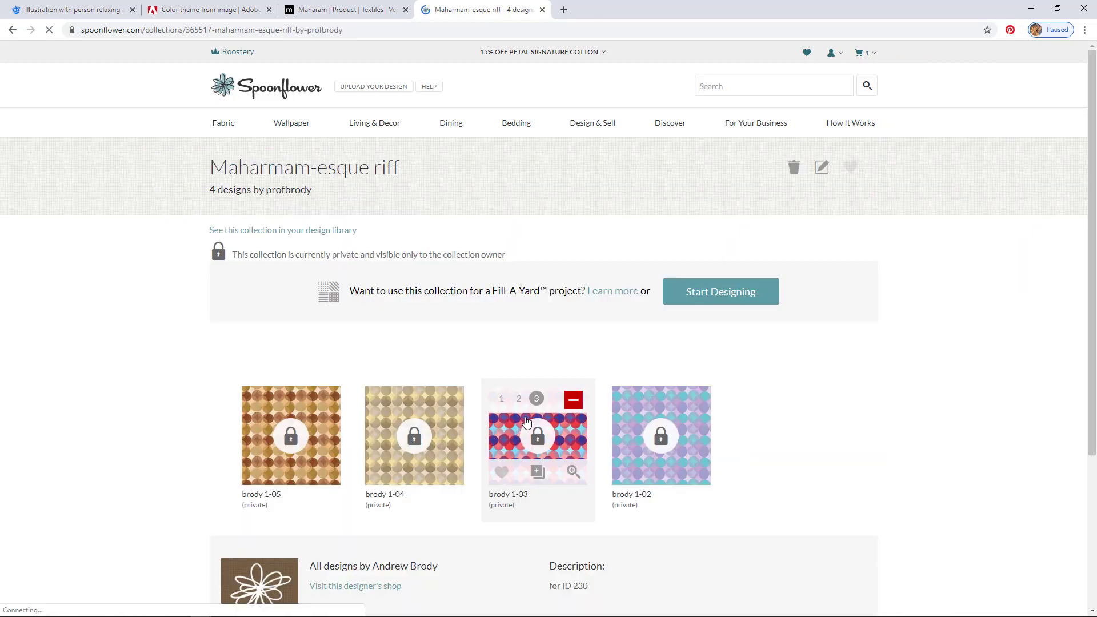
left_click(282, 234)
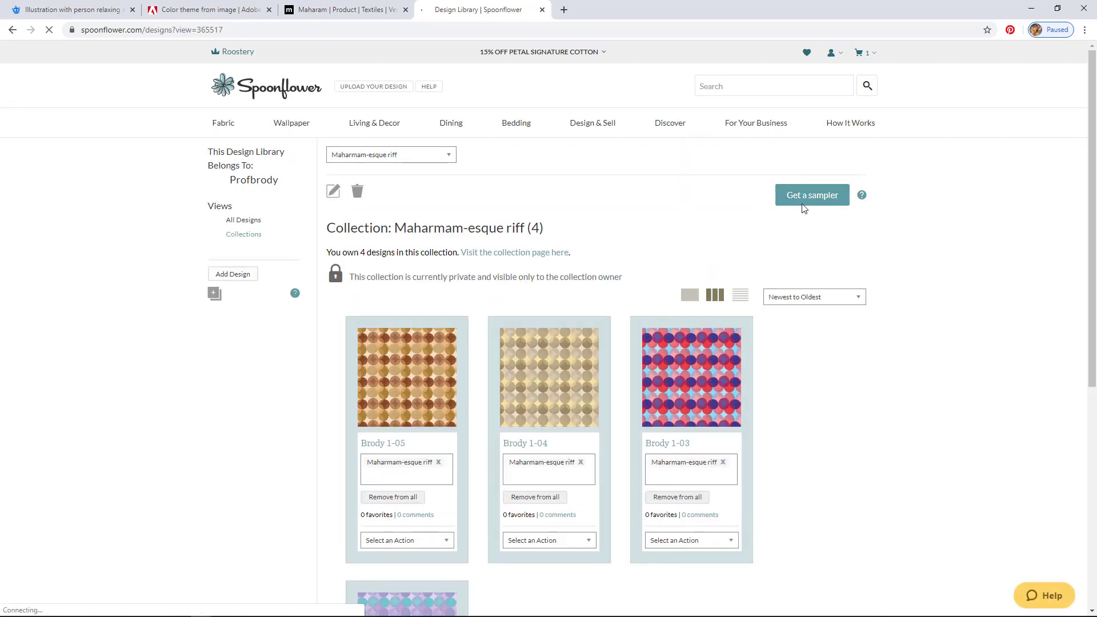
left_click(861, 196)
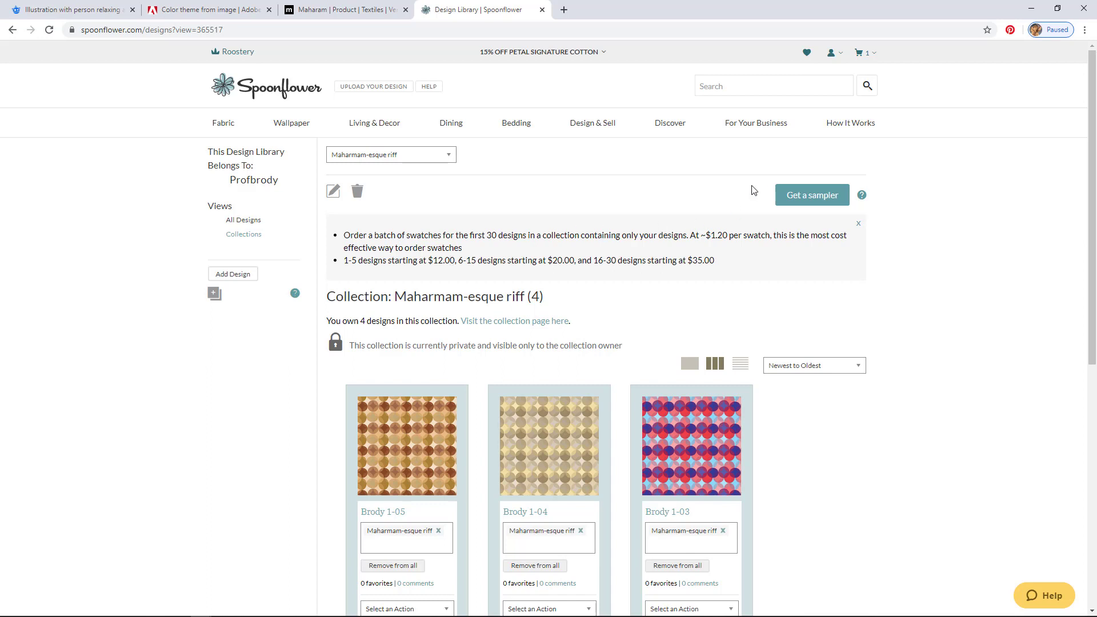
Step: Request a small sampler of the collection's designs, choose Petal Signature Cotton as the fabric and order it
left_click(801, 199)
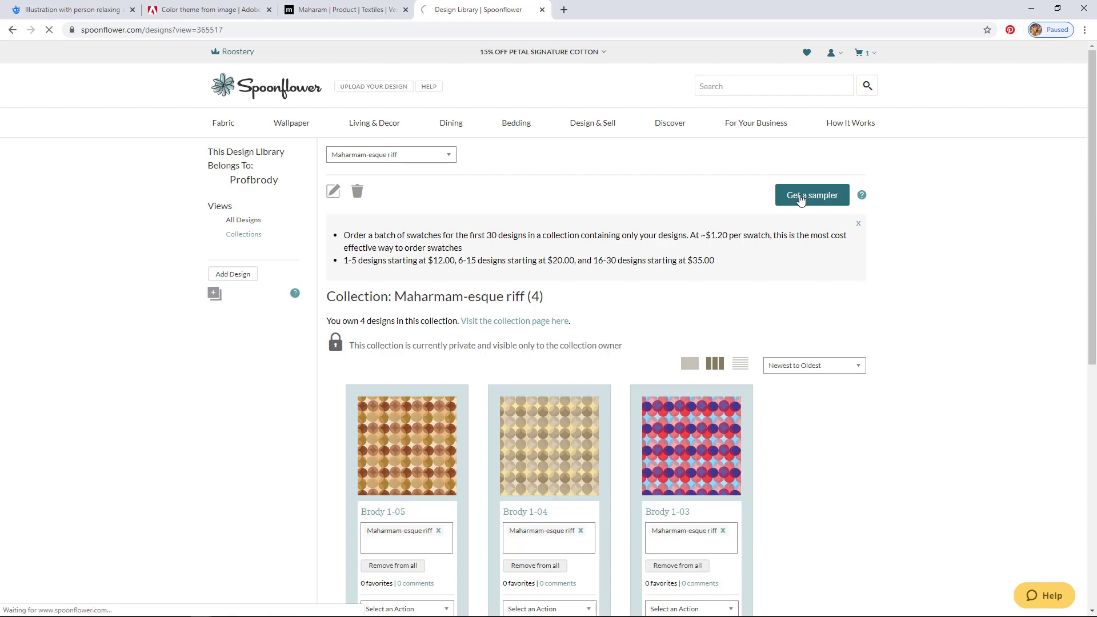
left_click(745, 221)
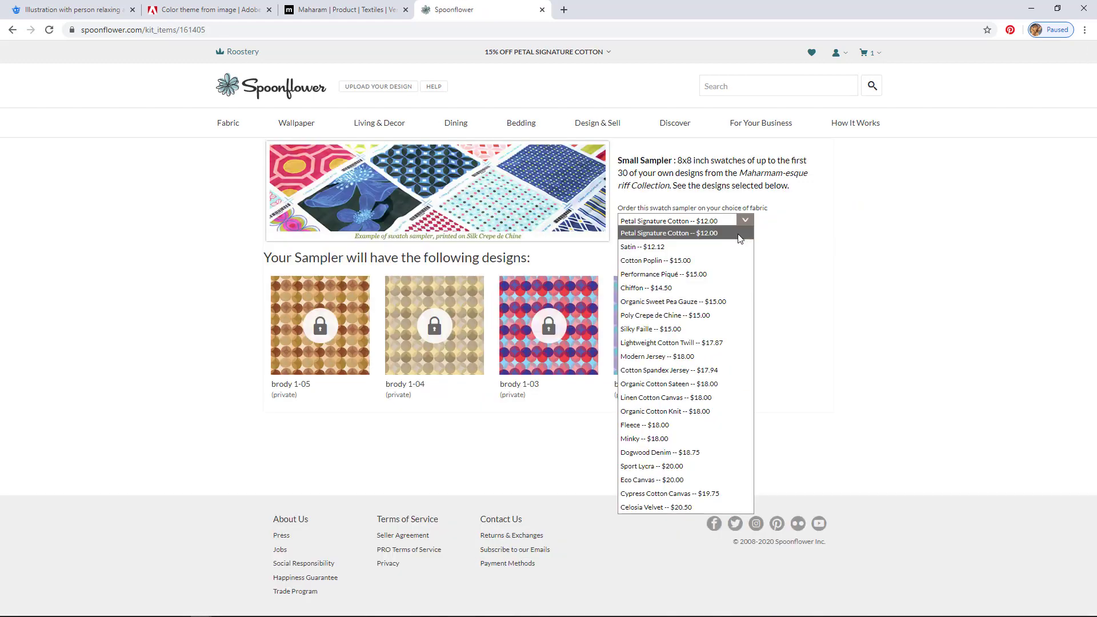
left_click(692, 233)
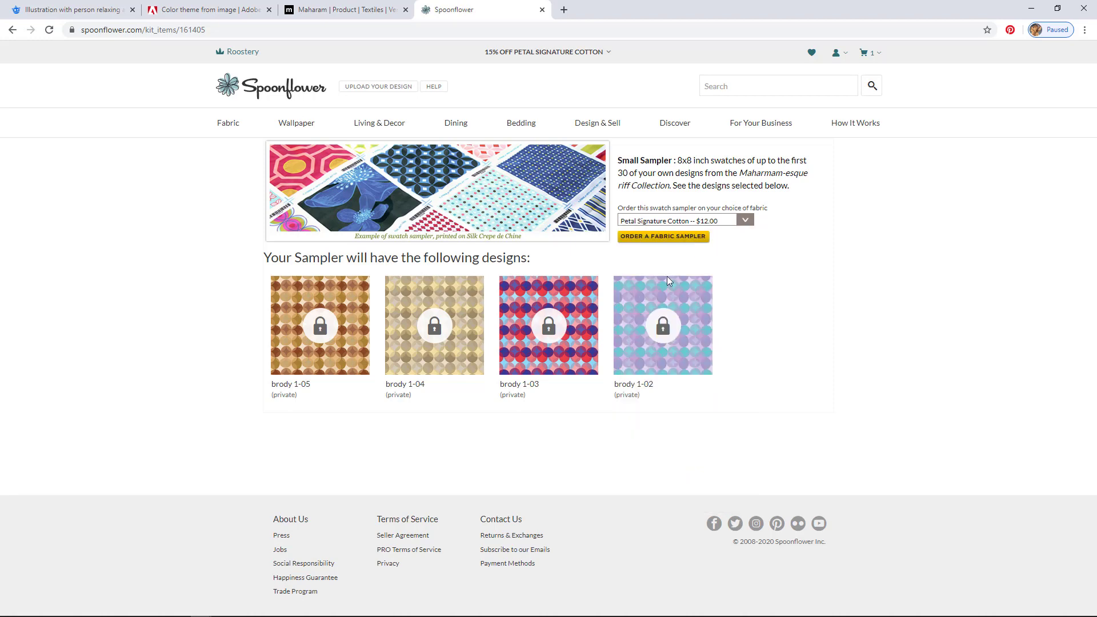
left_click(670, 240)
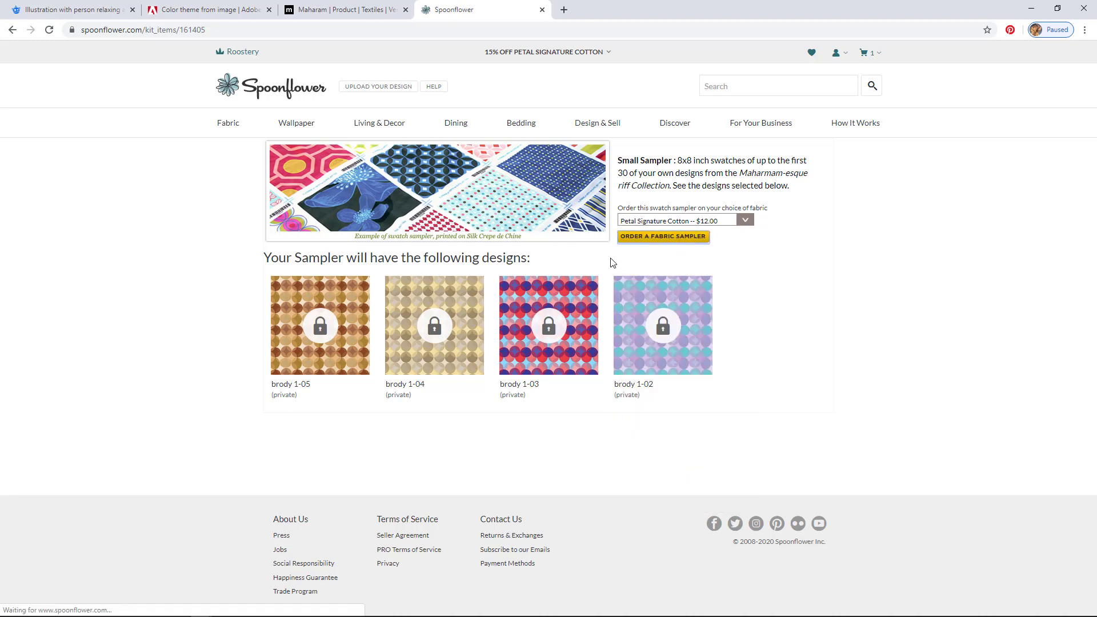